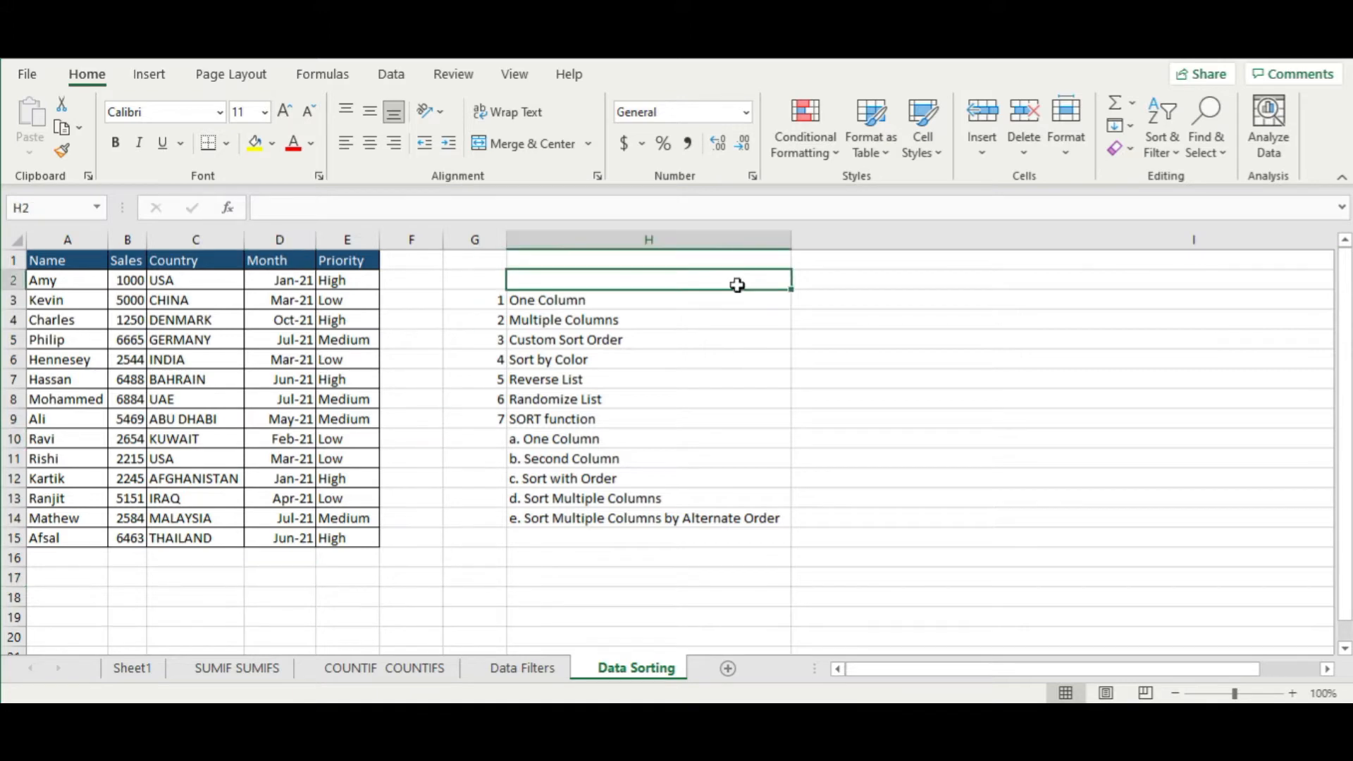
On Sheet1, fill the rows of topics 1 to 3, SUMIF/SUMIFS through Data Filters (B3:C5), with light green
click(134, 670)
click(686, 386)
scroll(687, 384, down, 1)
scroll(689, 385, up, 1)
drag(217, 336, 501, 397)
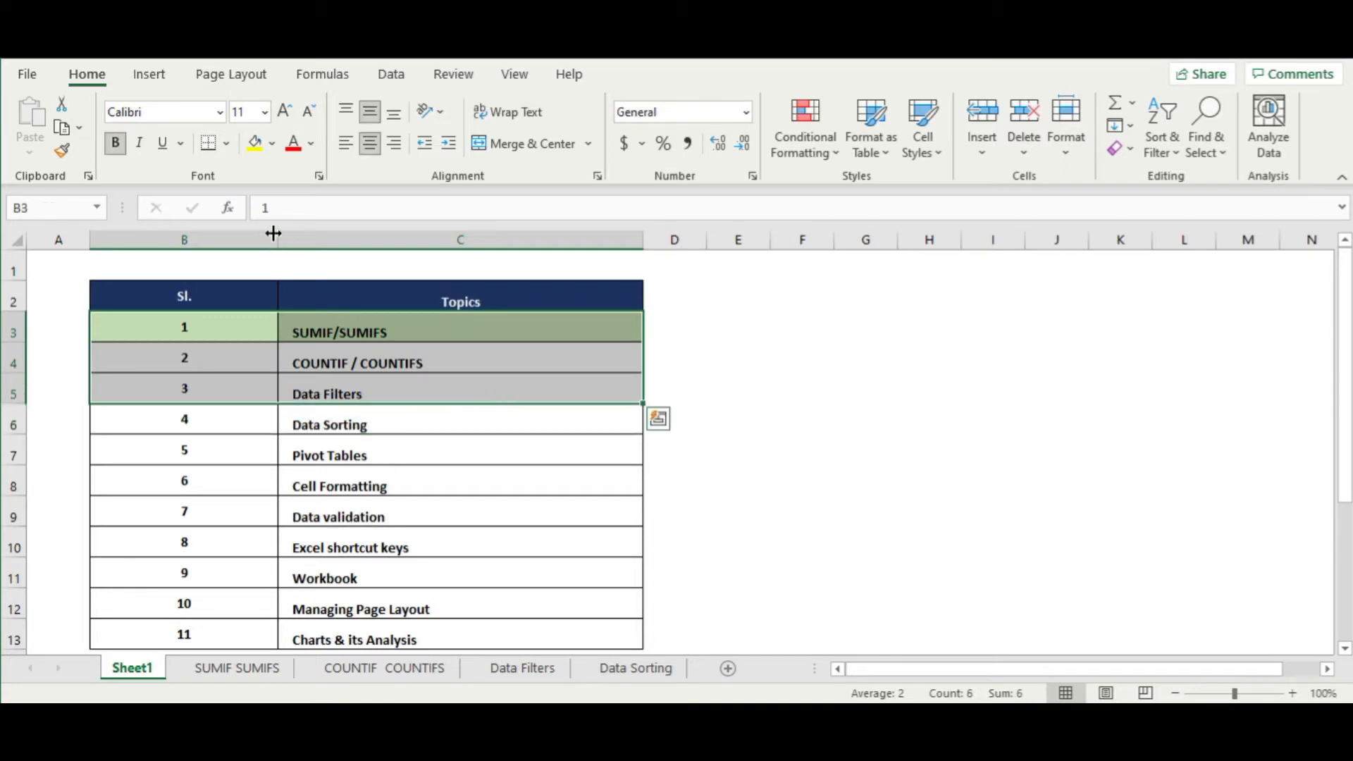
click(272, 144)
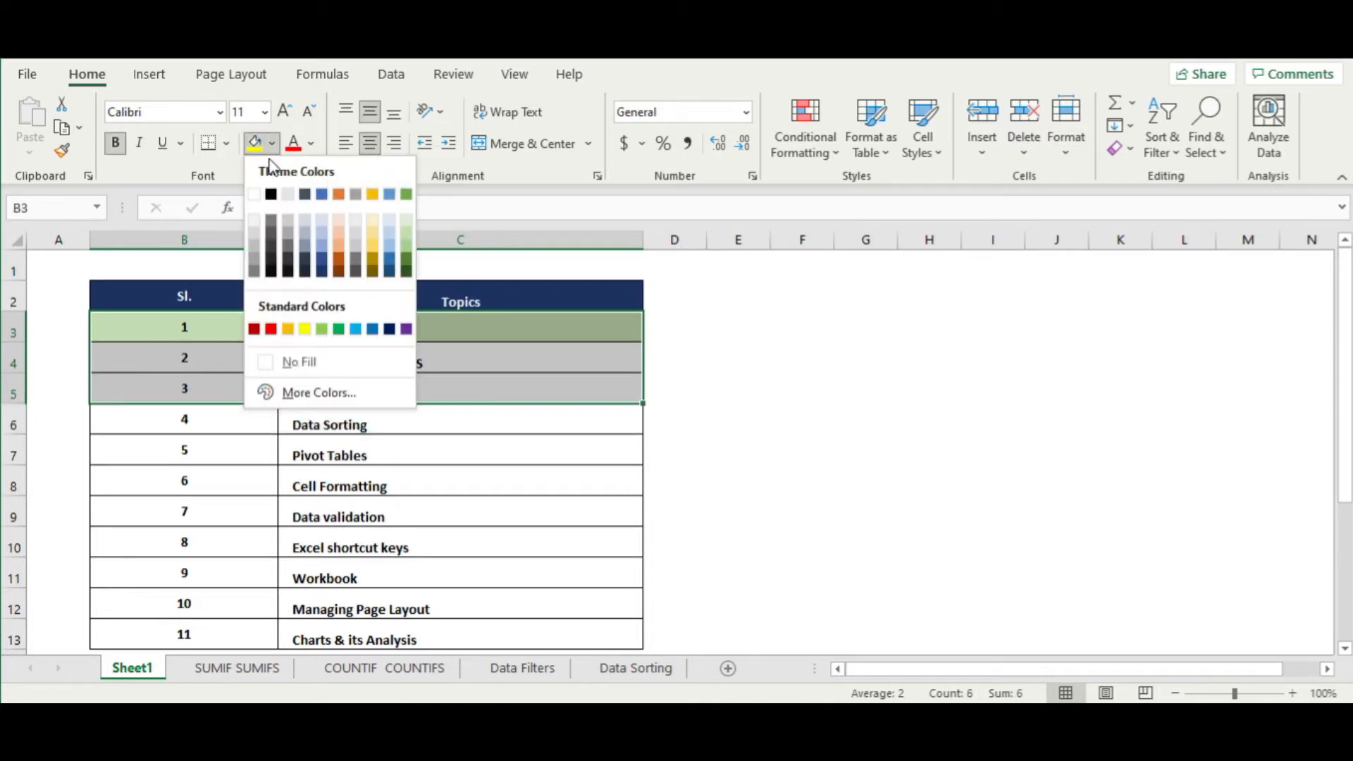
click(407, 231)
Highlight the Data Sorting topic row (B6:C6) in yellow
click(281, 421)
drag(281, 420, 328, 408)
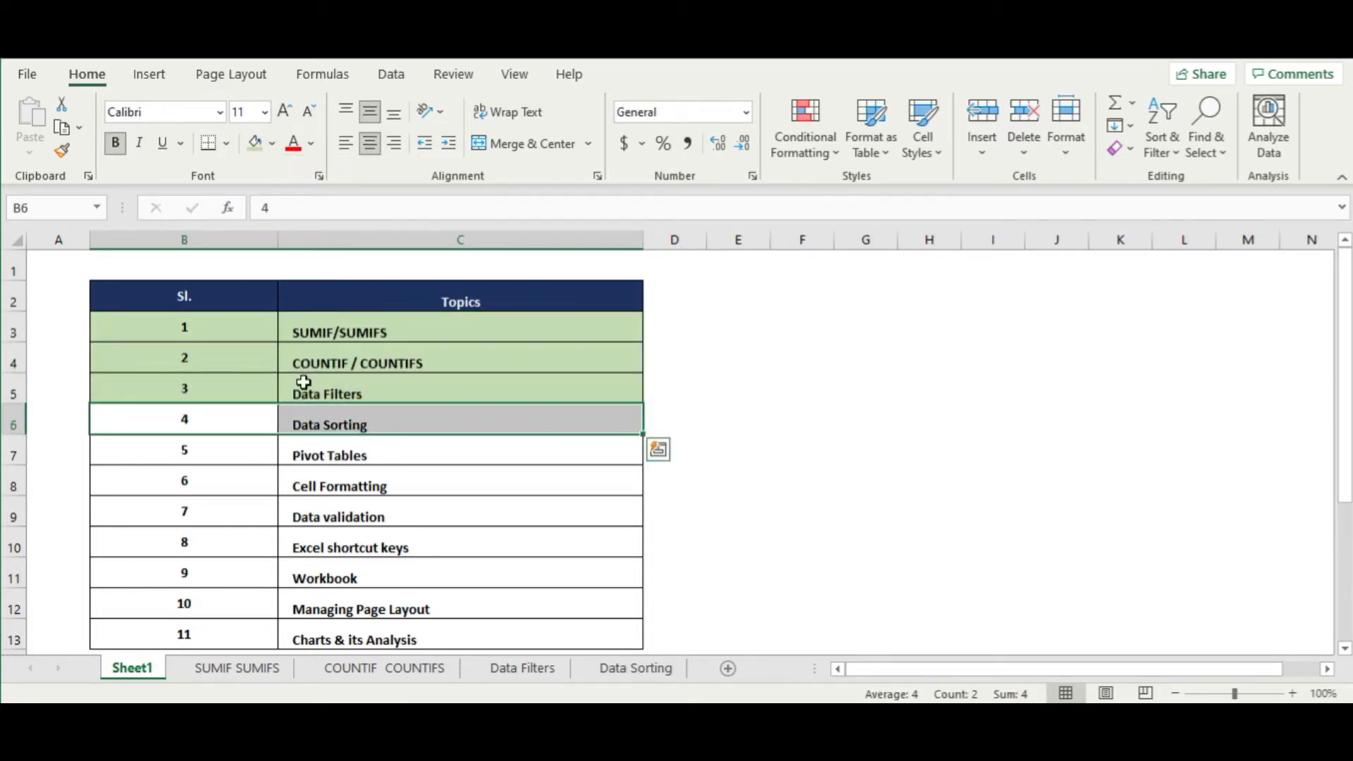
click(272, 143)
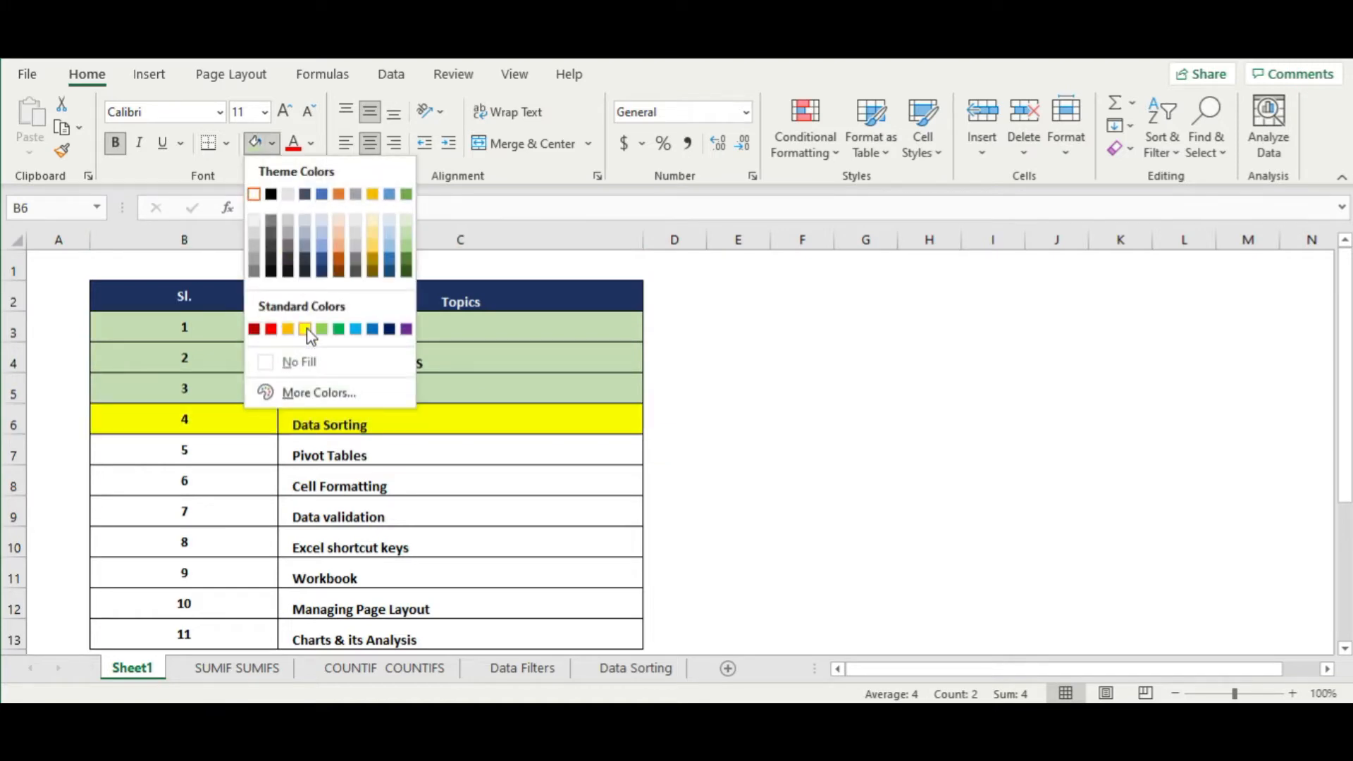
click(301, 327)
click(599, 358)
Switch to the Data Sorting sheet and widen the Sales column
click(637, 670)
click(466, 437)
click(729, 282)
drag(146, 238, 169, 237)
click(485, 336)
Look over the numbered list of sorting topics in columns G and H, from One Column to SORT function
click(638, 285)
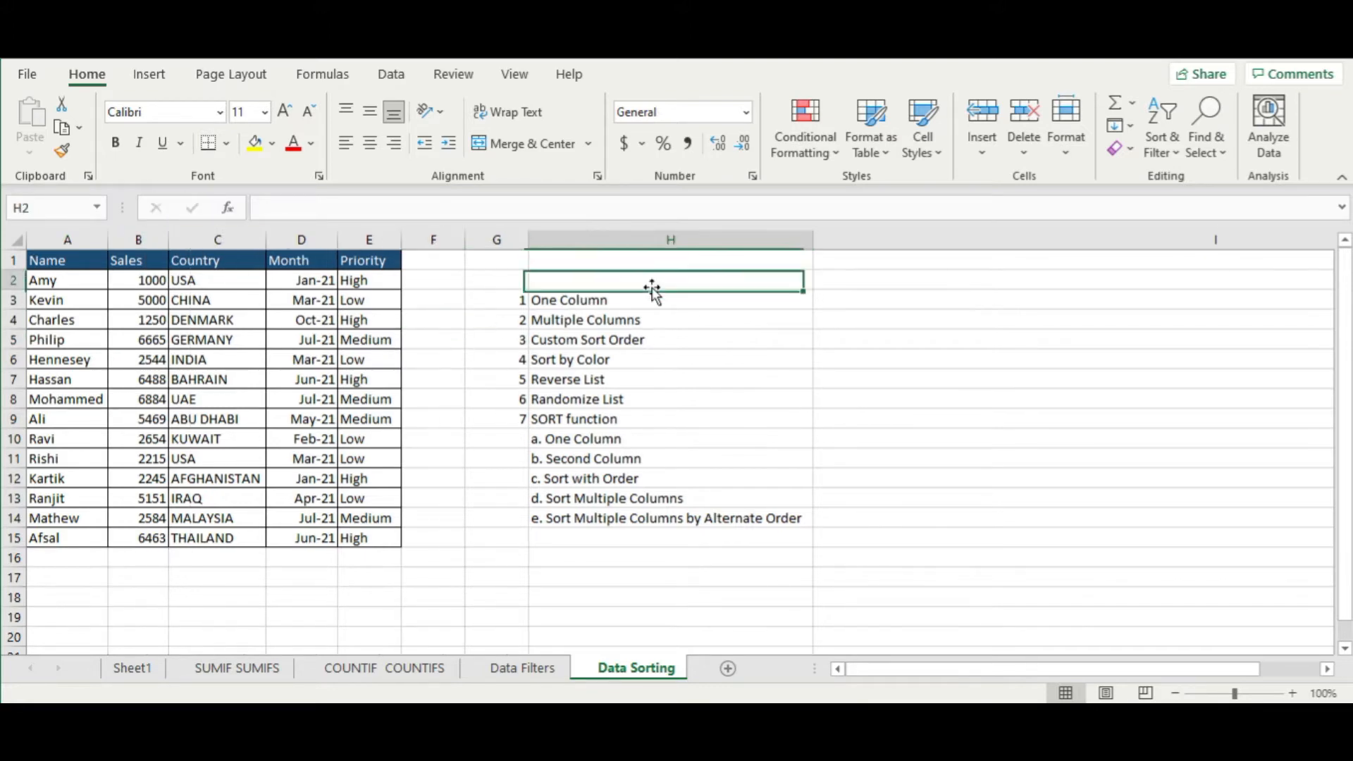
click(626, 394)
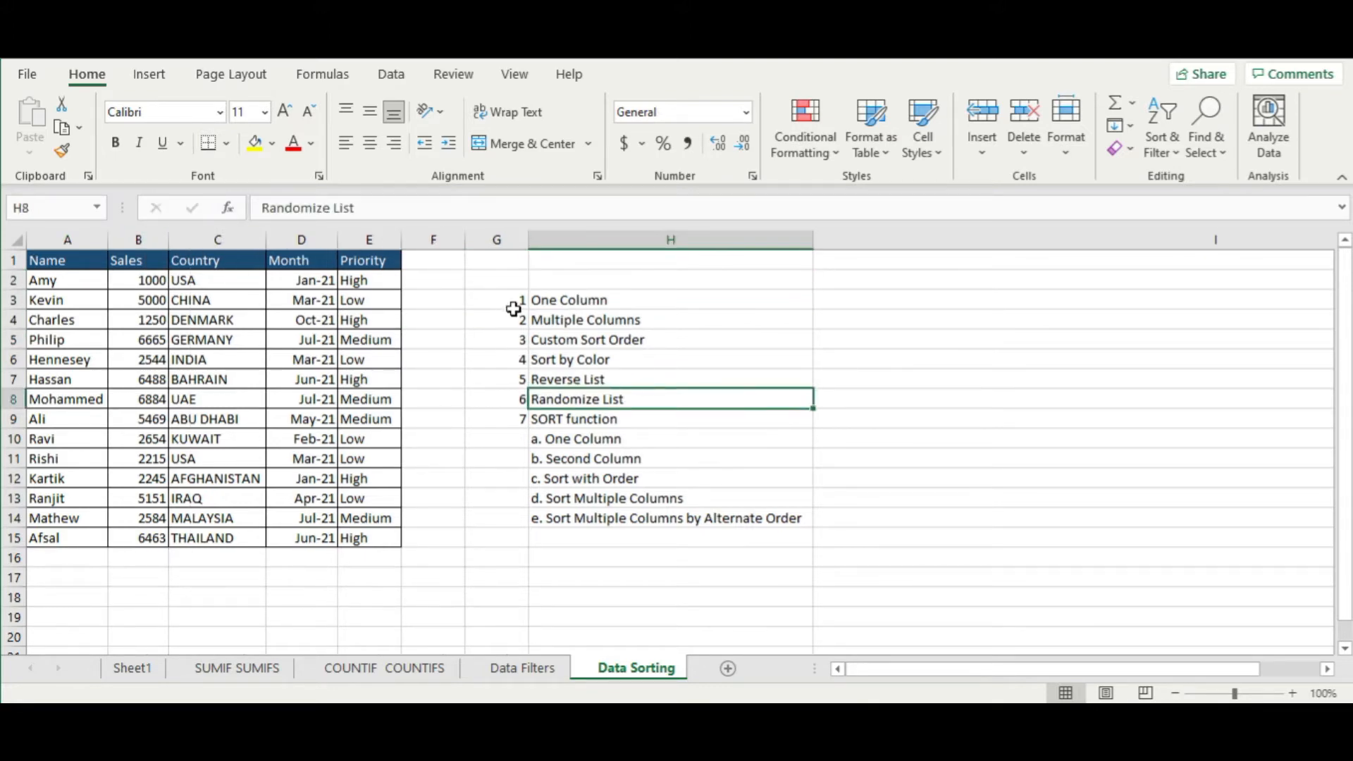
click(515, 306)
drag(515, 305, 644, 301)
click(644, 361)
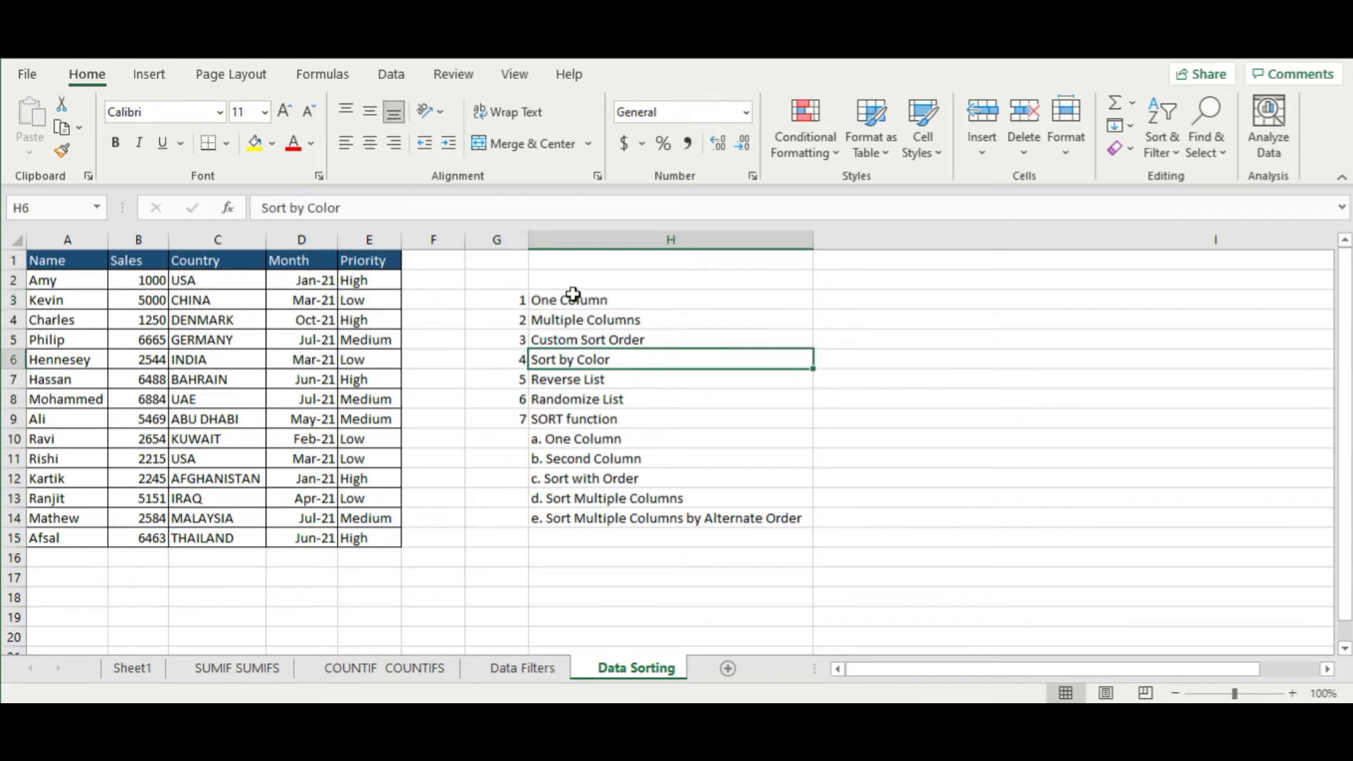
drag(501, 301, 604, 423)
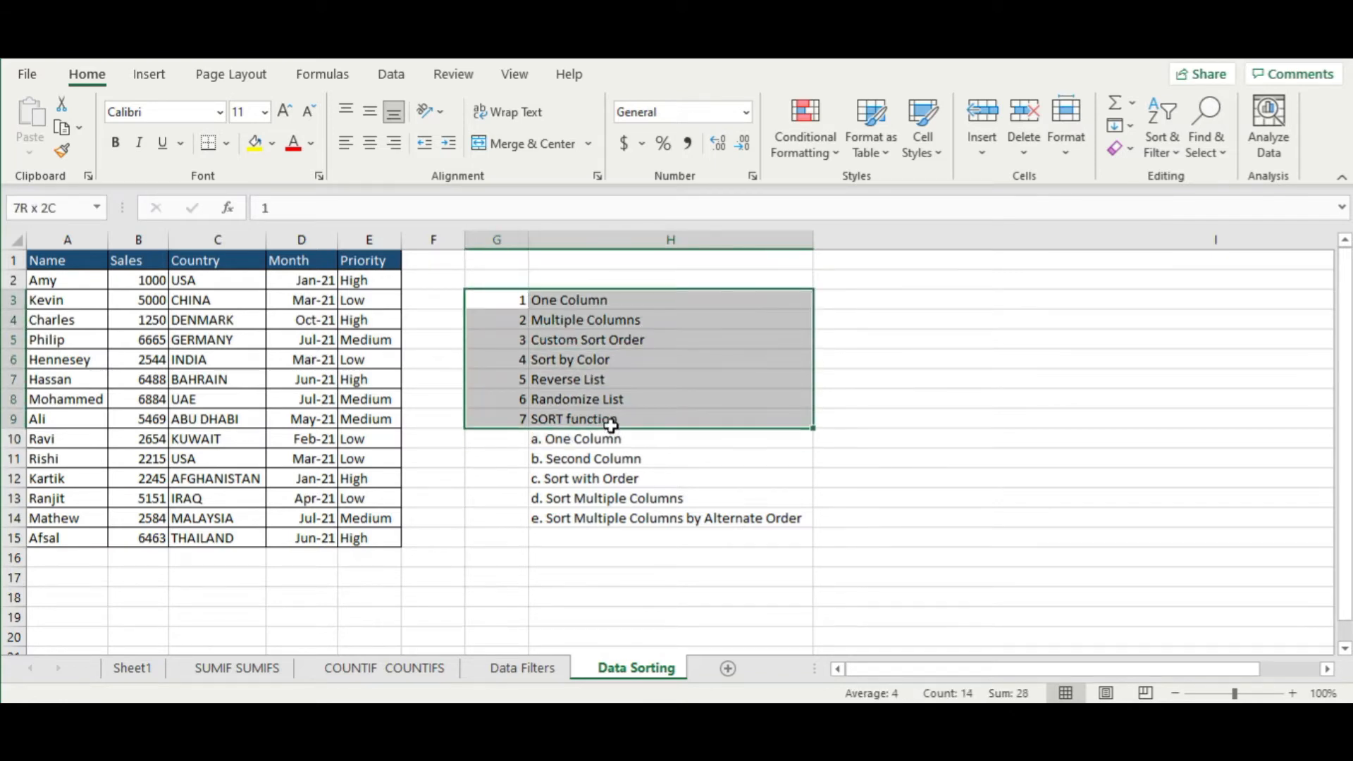
click(646, 298)
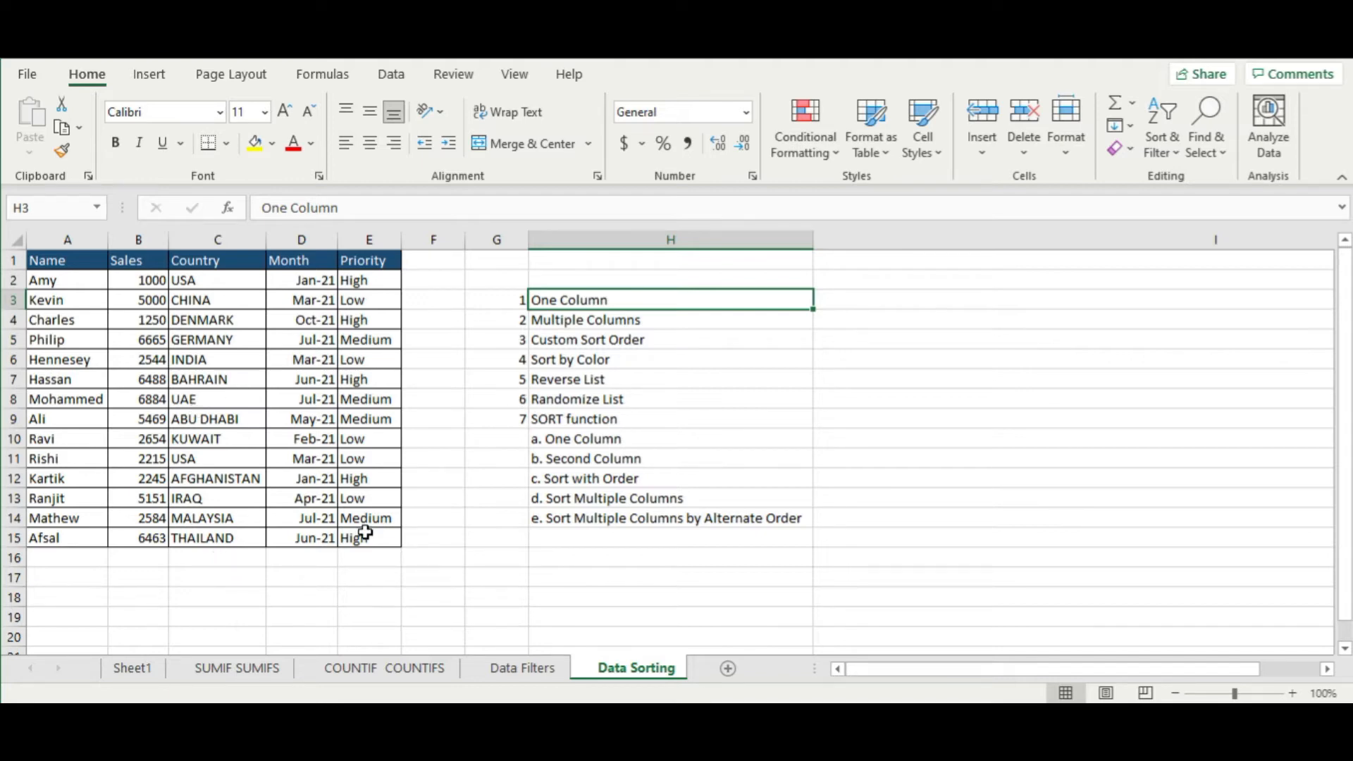
click(459, 571)
click(696, 427)
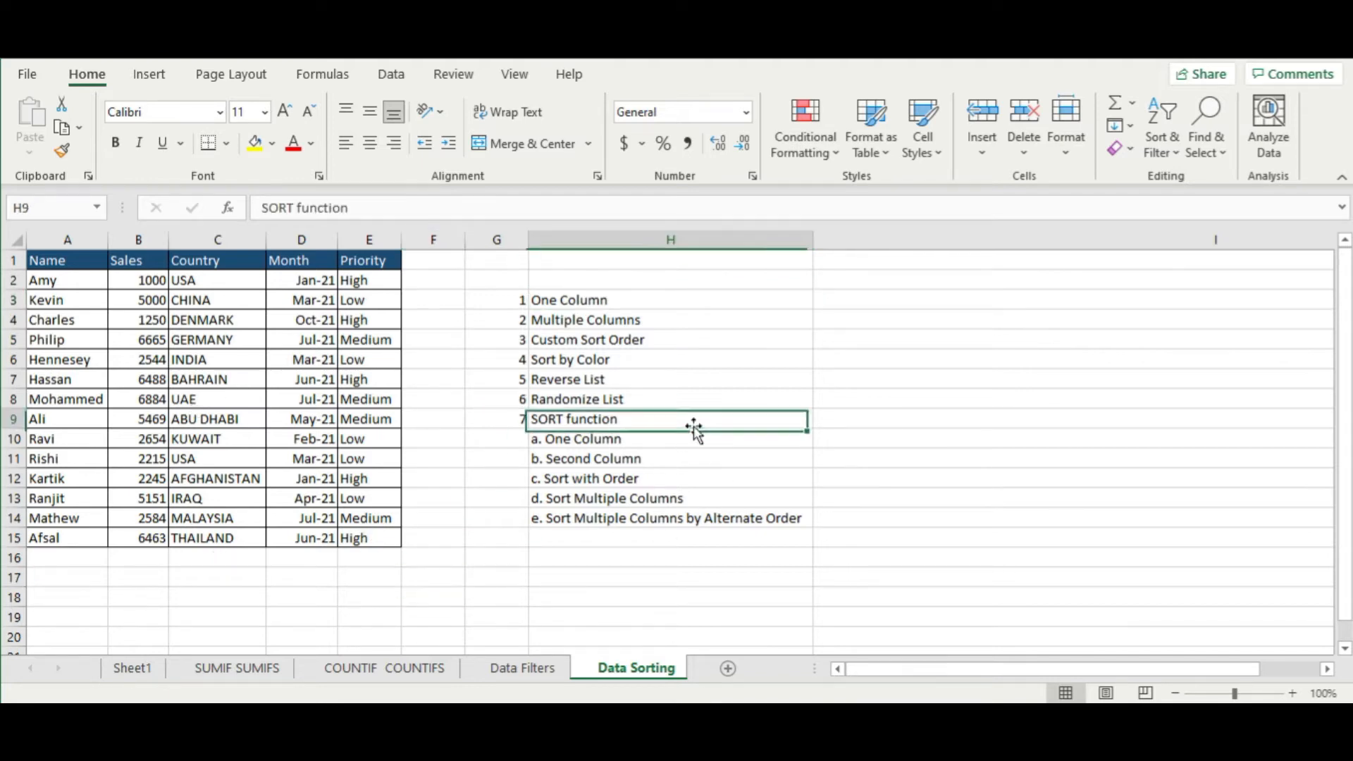
click(454, 379)
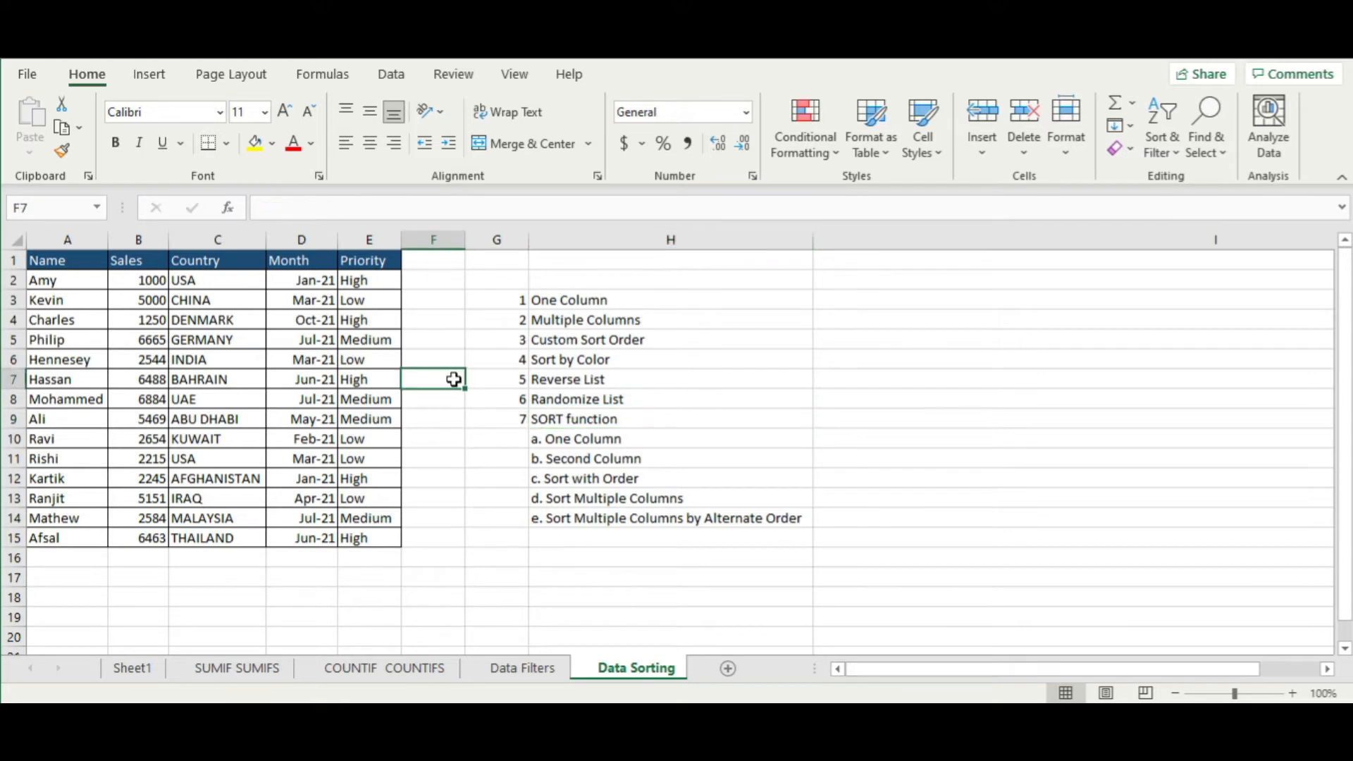
click(599, 299)
Sort the data table by the Name column from A to Z and re-sort it from Z to A
click(211, 339)
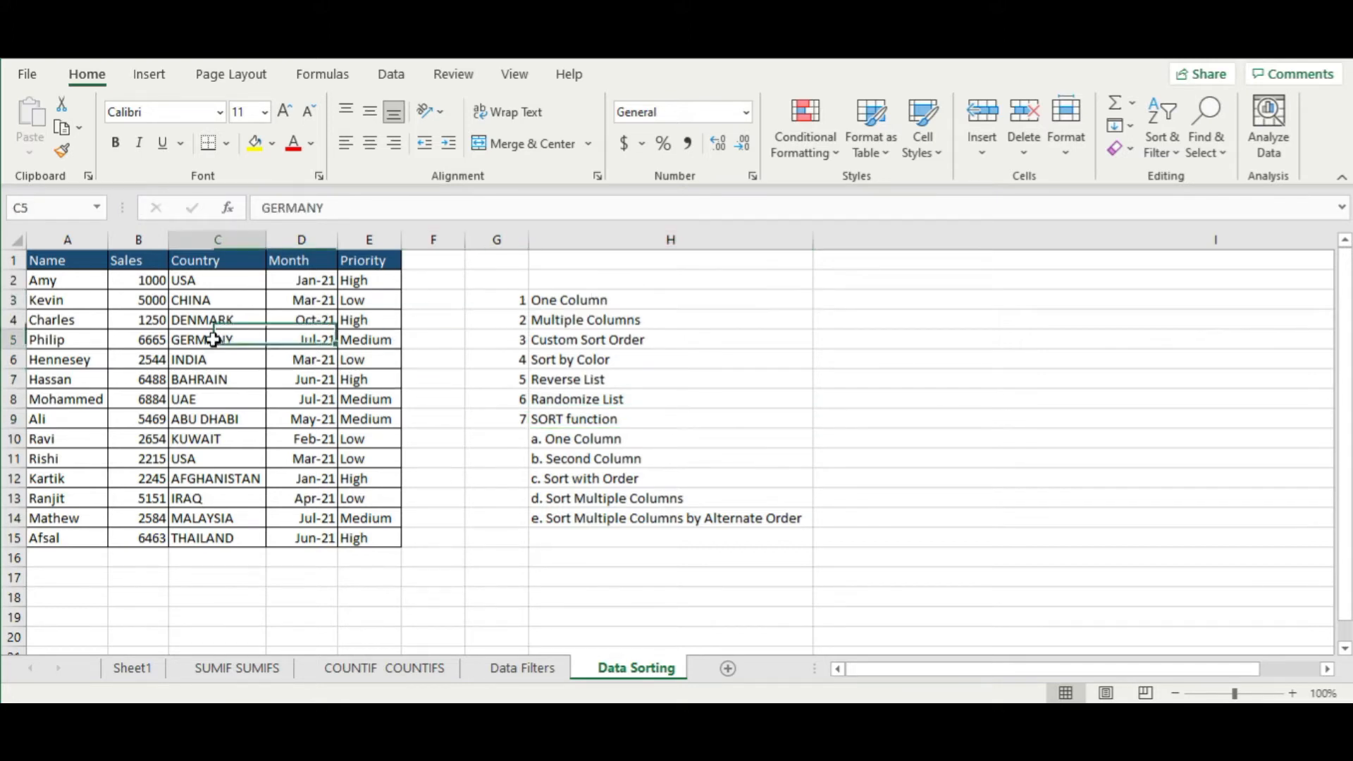
click(81, 283)
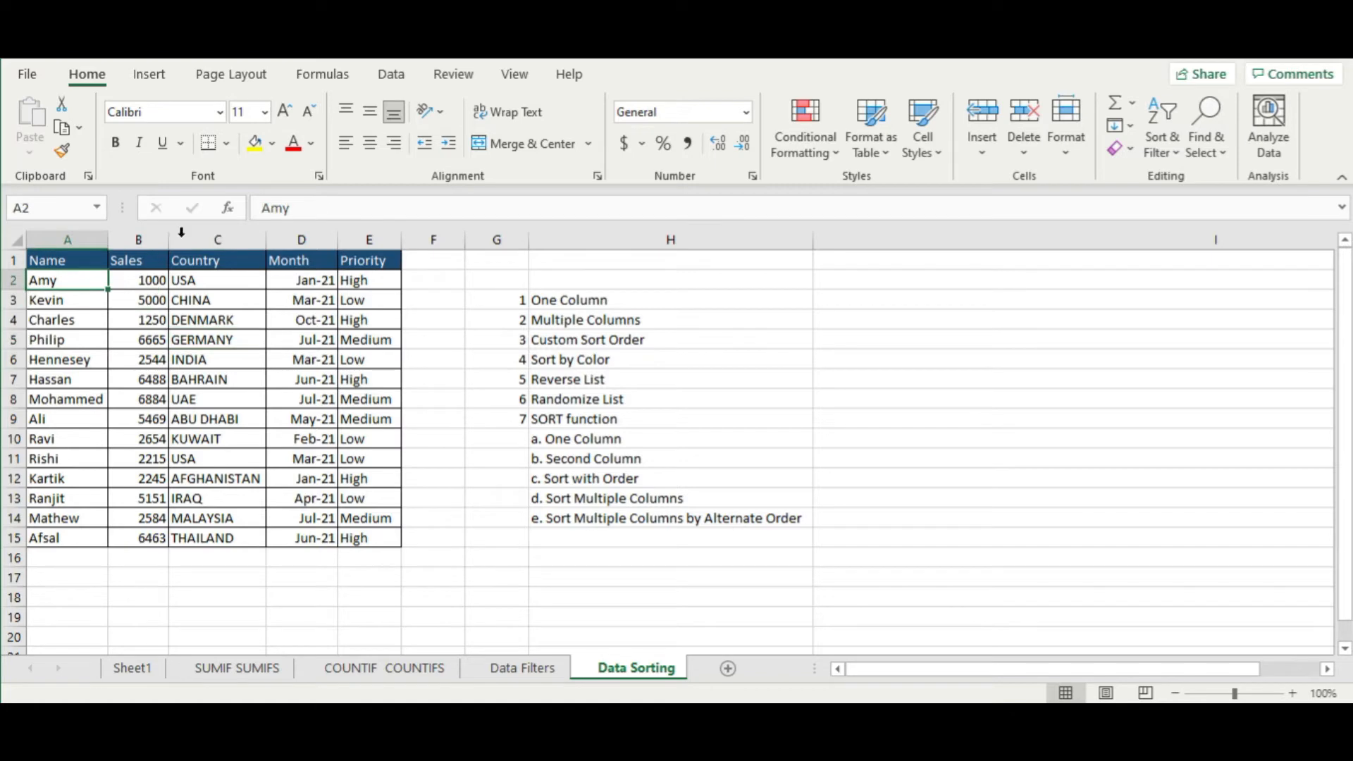
click(390, 75)
click(329, 338)
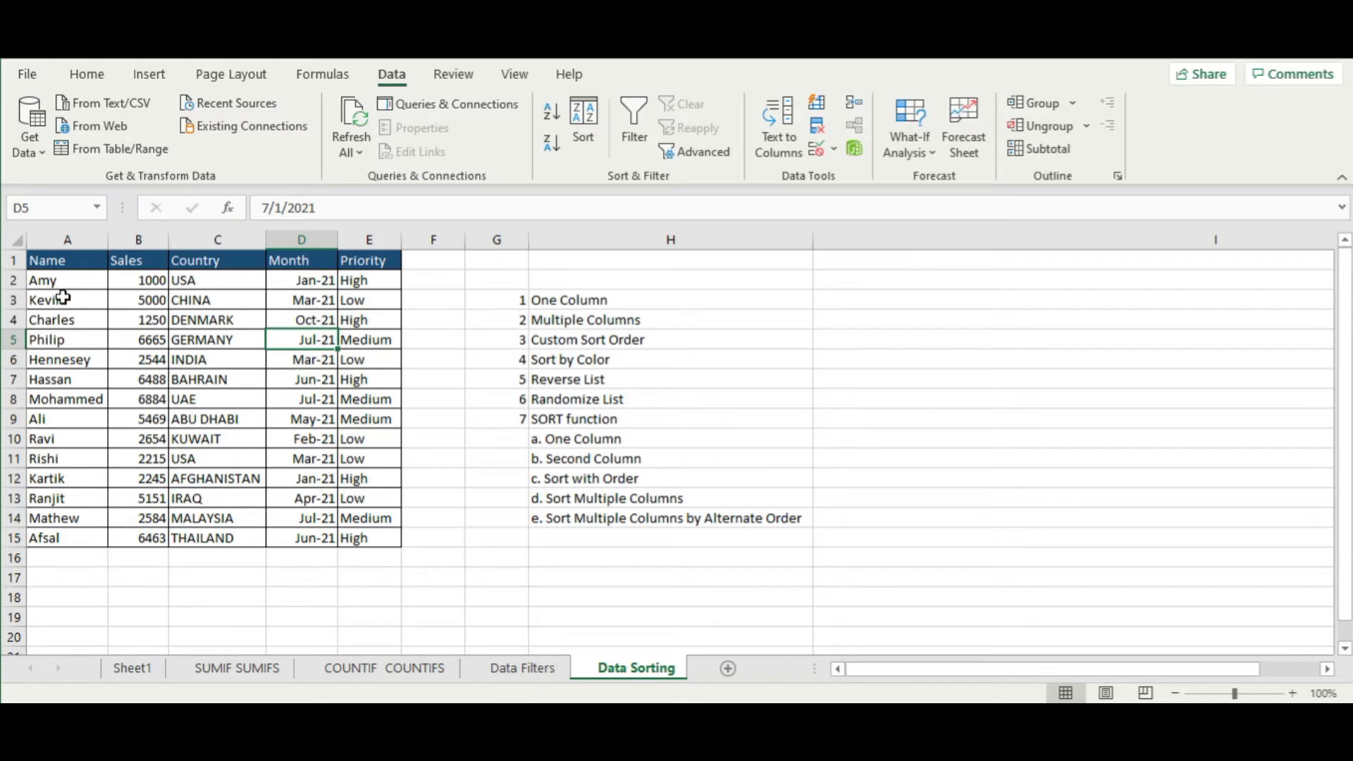
click(77, 280)
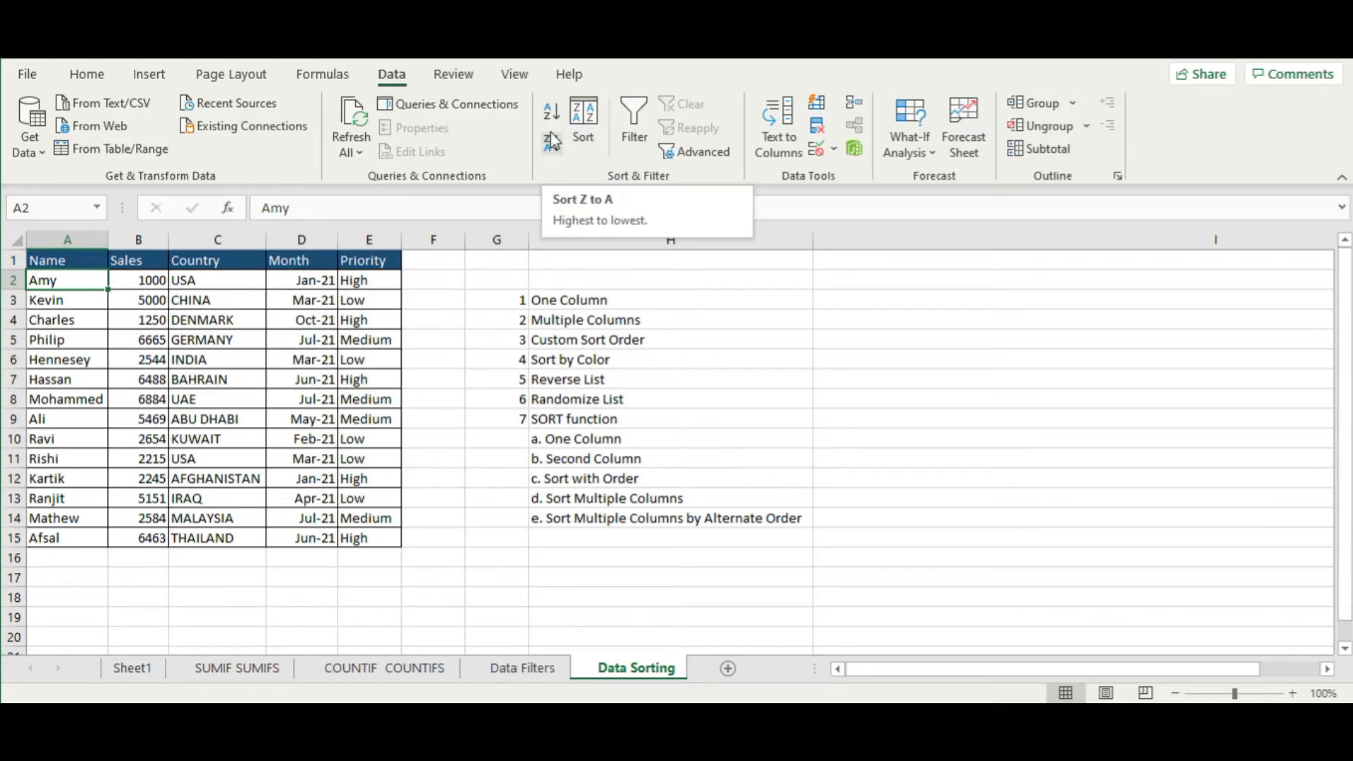
click(72, 352)
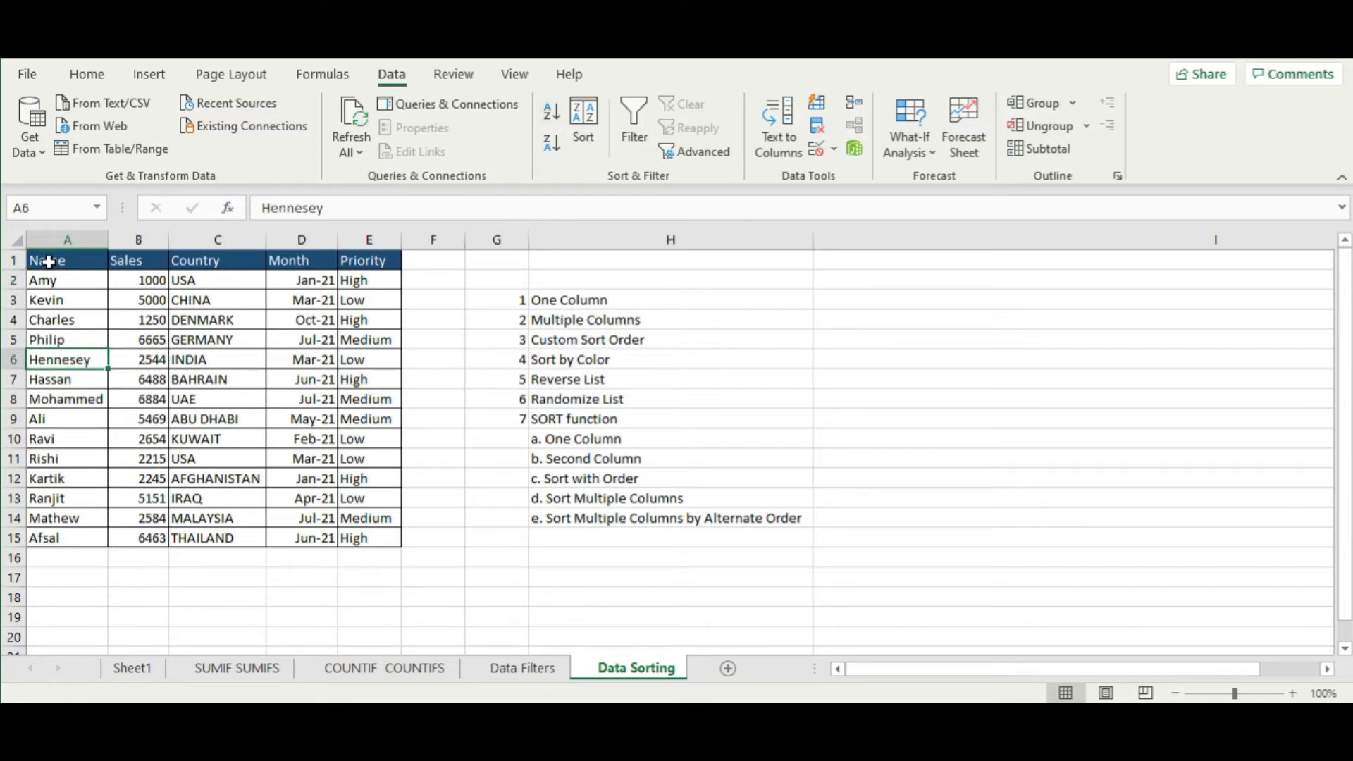
click(552, 121)
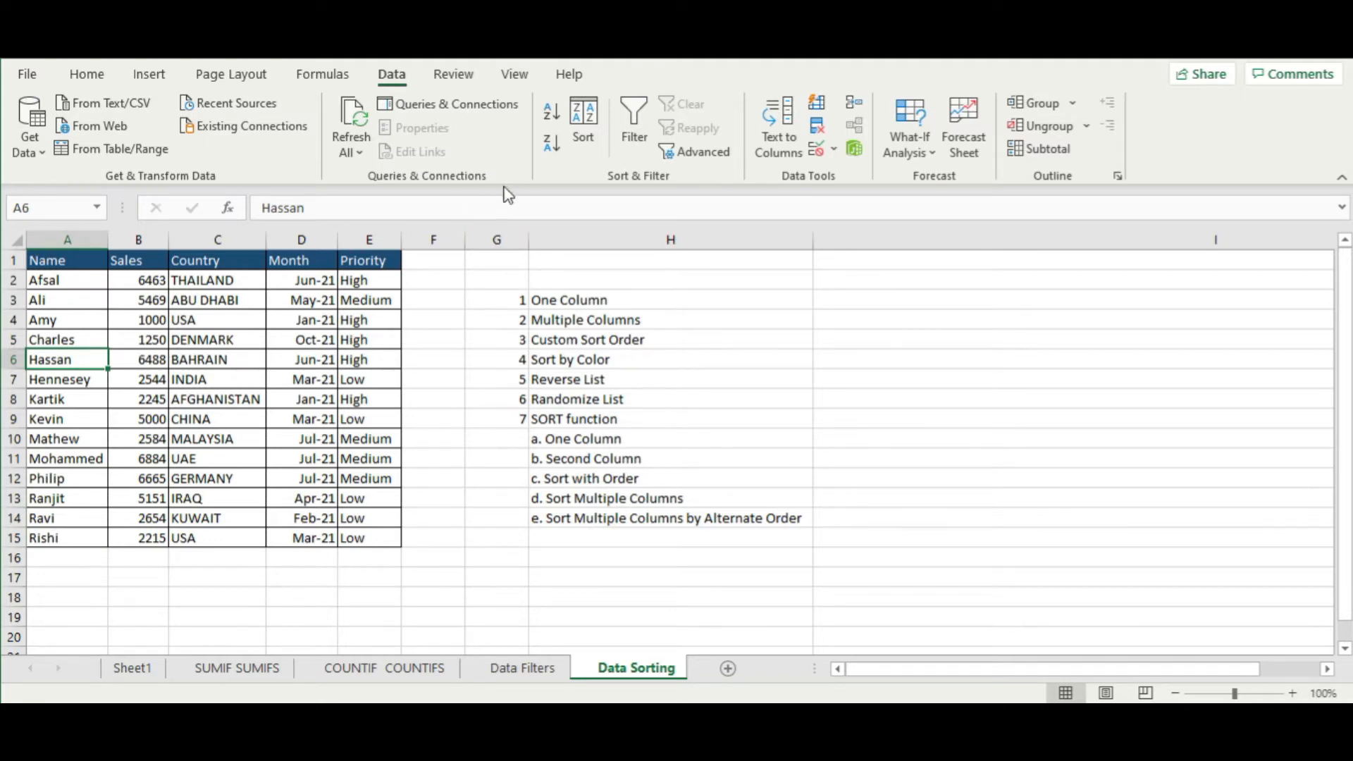
click(550, 145)
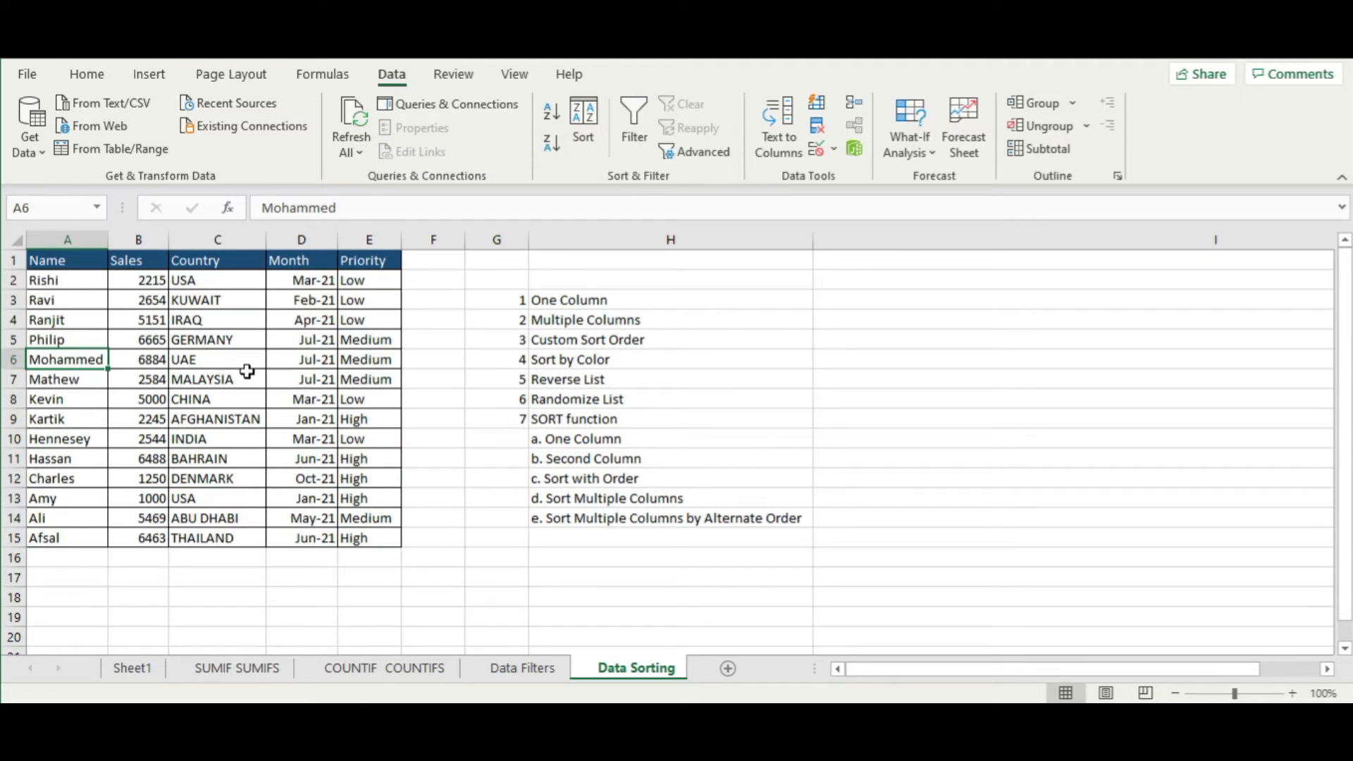
Sort the data table by the Country column from Z to A and check its first and last entries
click(246, 374)
click(552, 145)
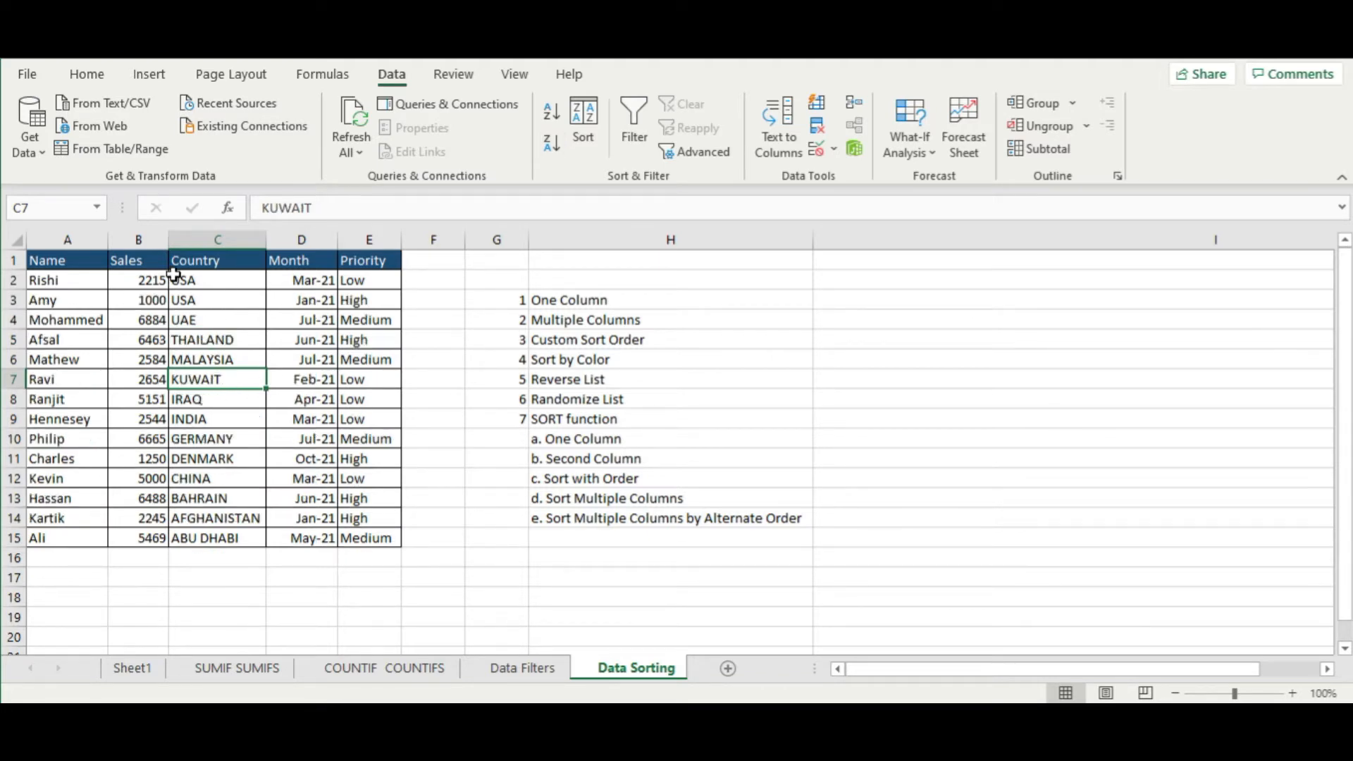
click(233, 296)
click(227, 541)
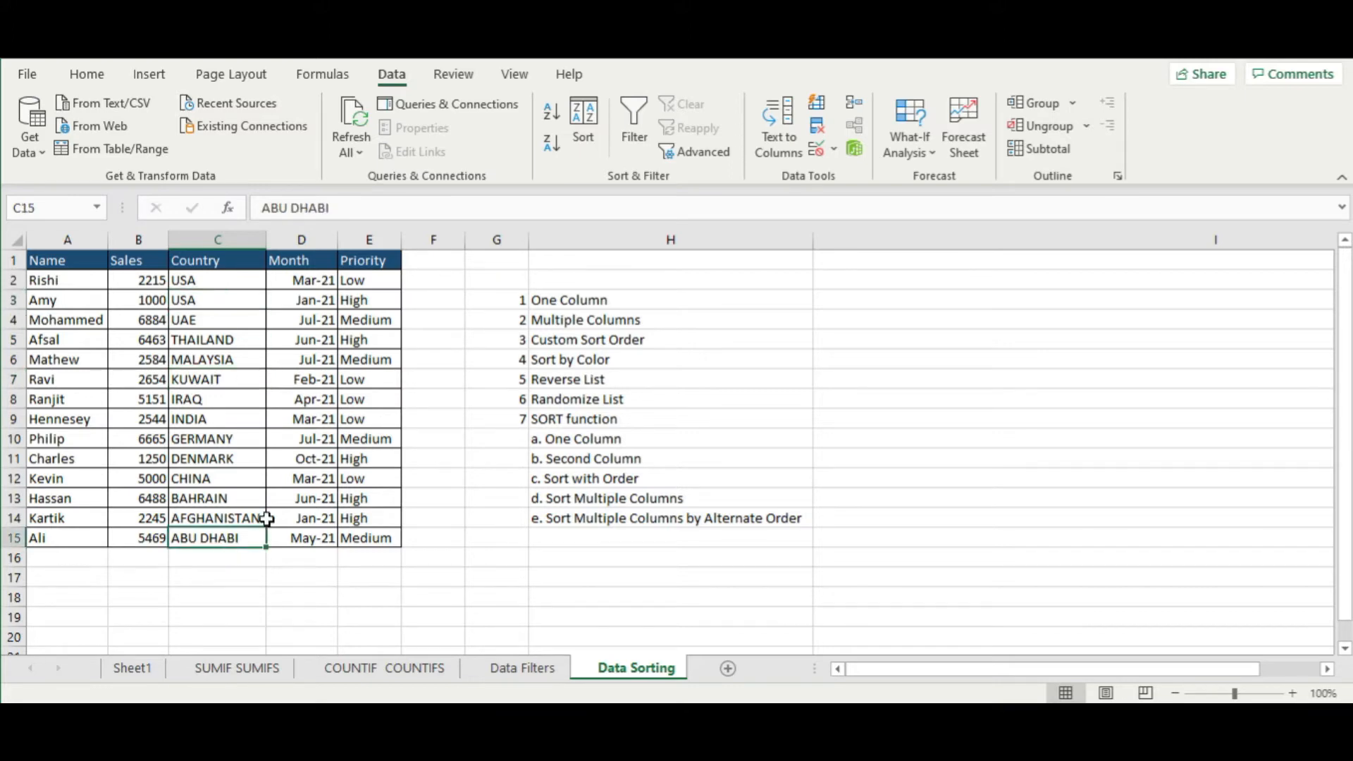
Sort the data table by the Country column from A to Z and check its first and last entries
click(551, 119)
click(227, 279)
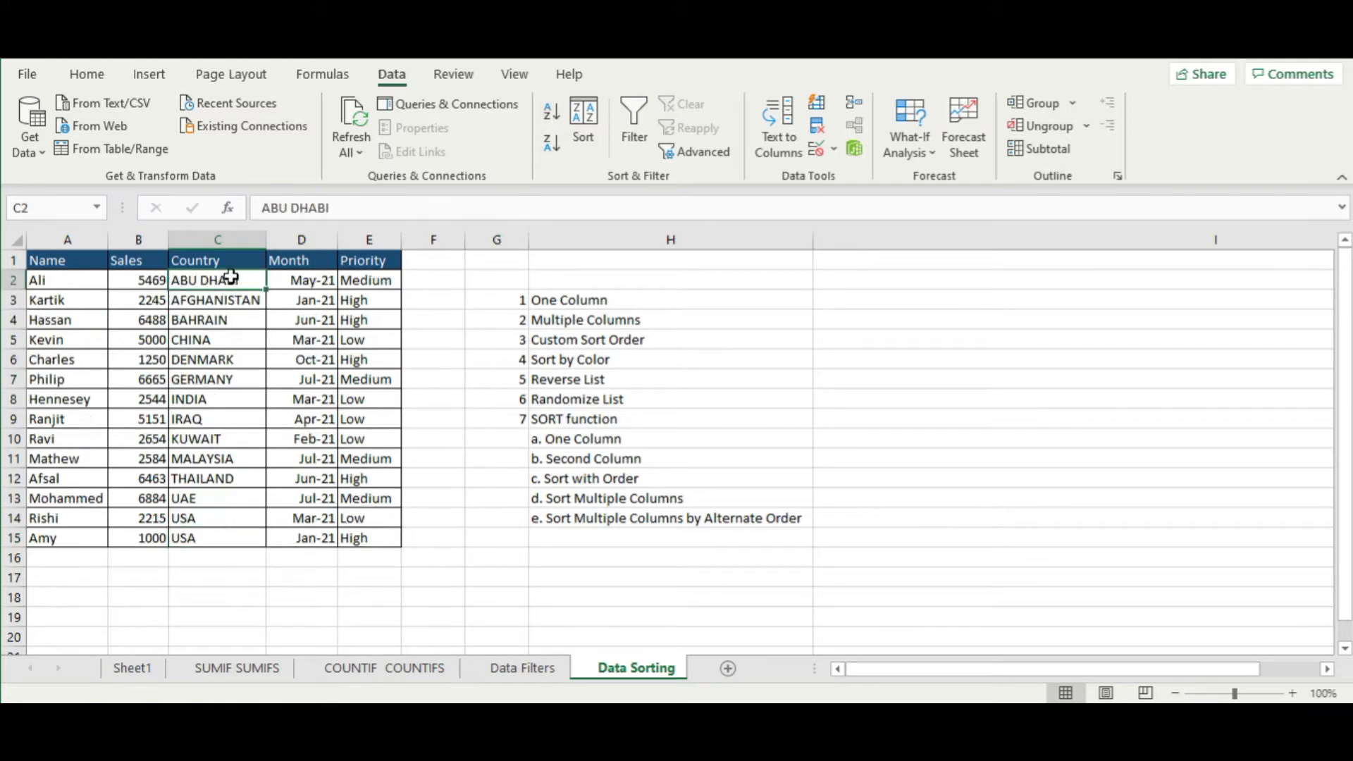
click(219, 541)
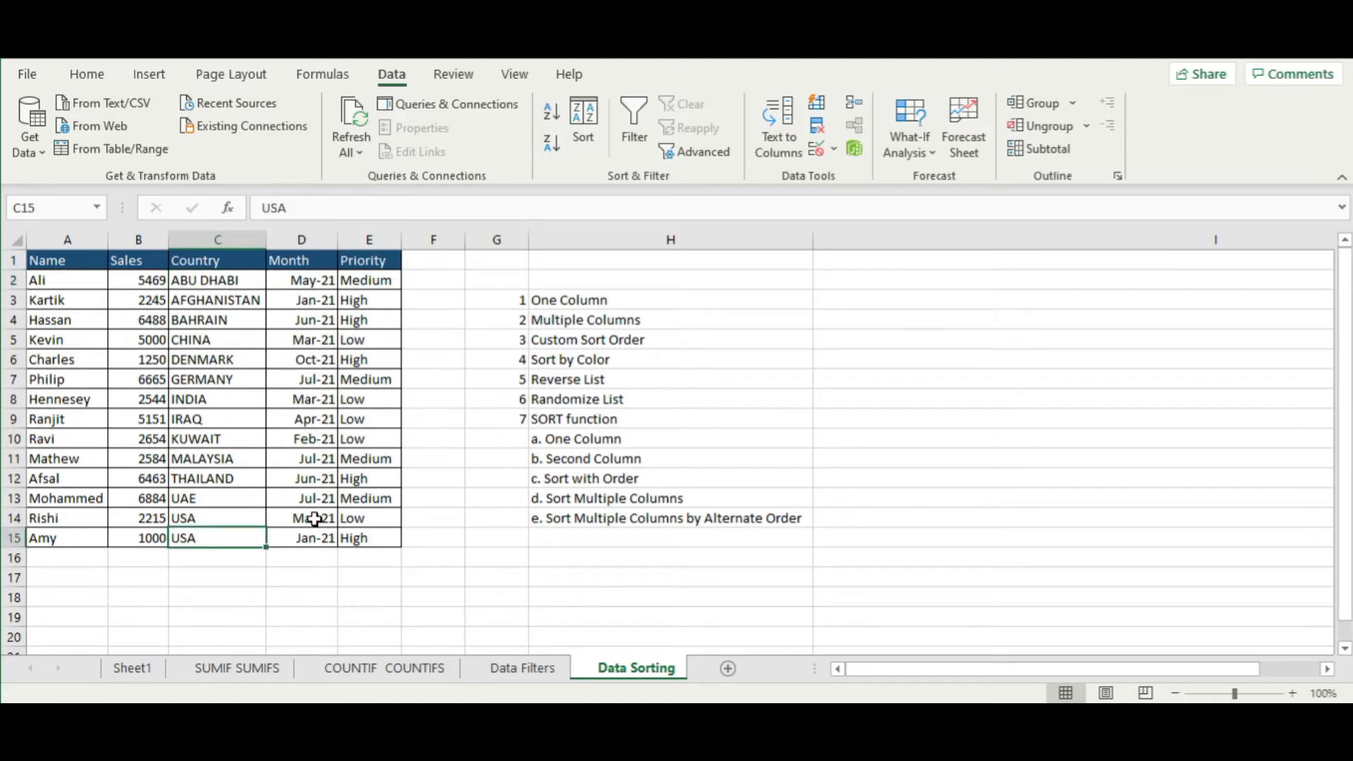
Fill the One Column entry in the topic list (G3:H3) with light grey to mark it as covered
click(469, 418)
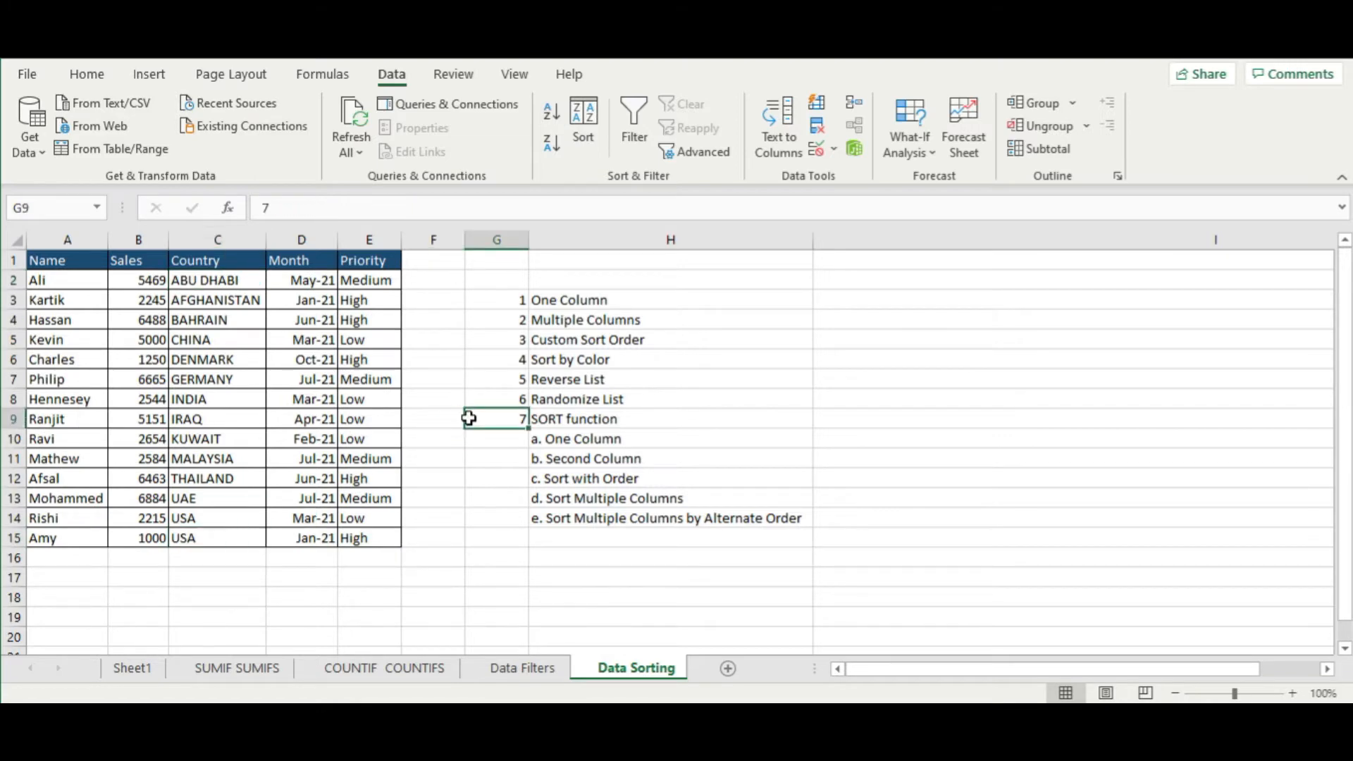
click(585, 299)
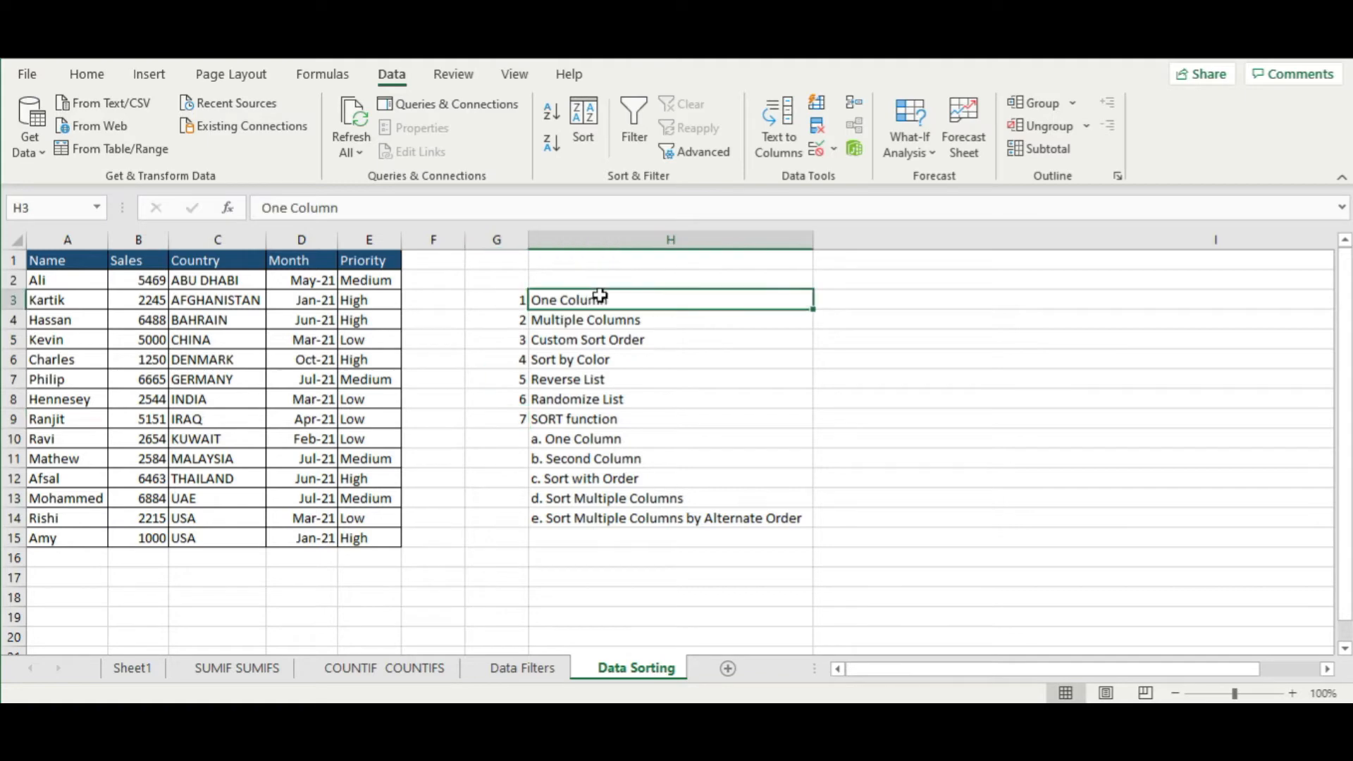
drag(495, 303, 614, 303)
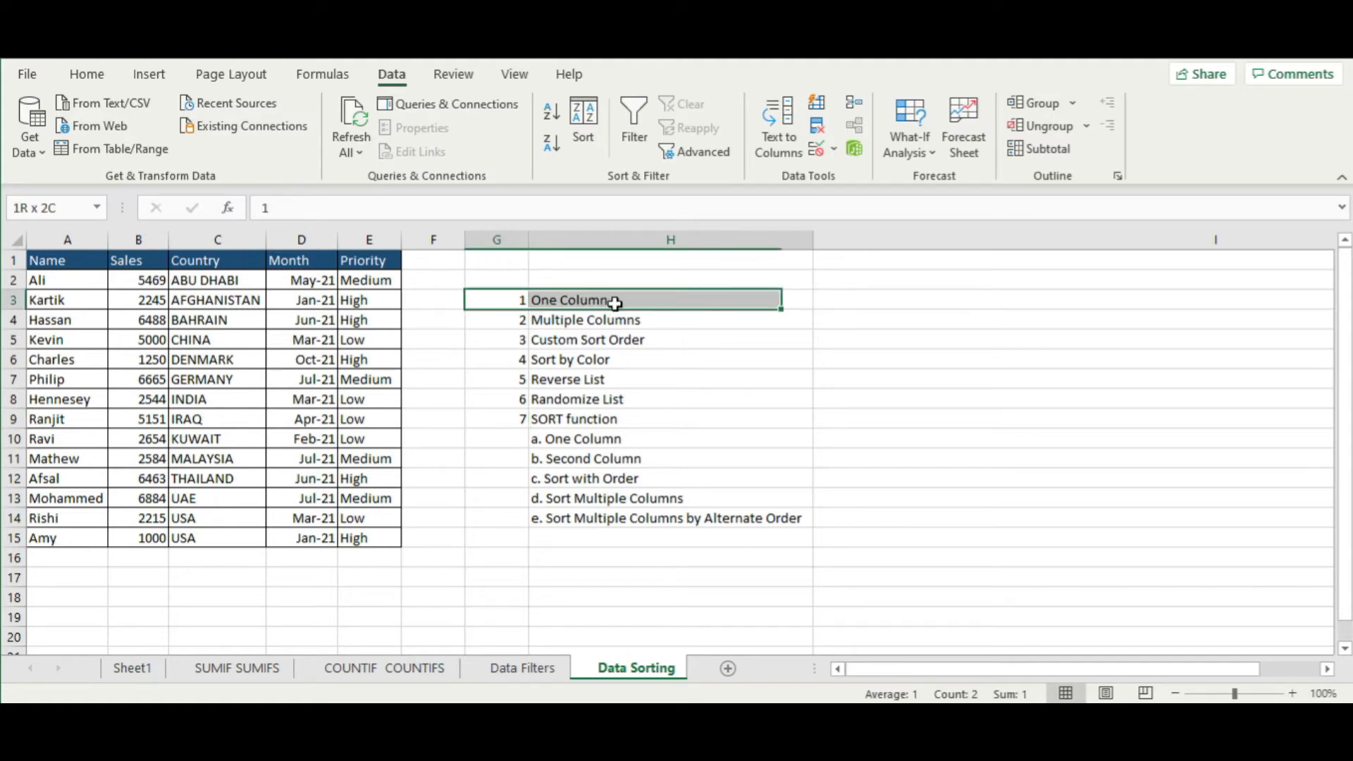
click(87, 74)
click(272, 144)
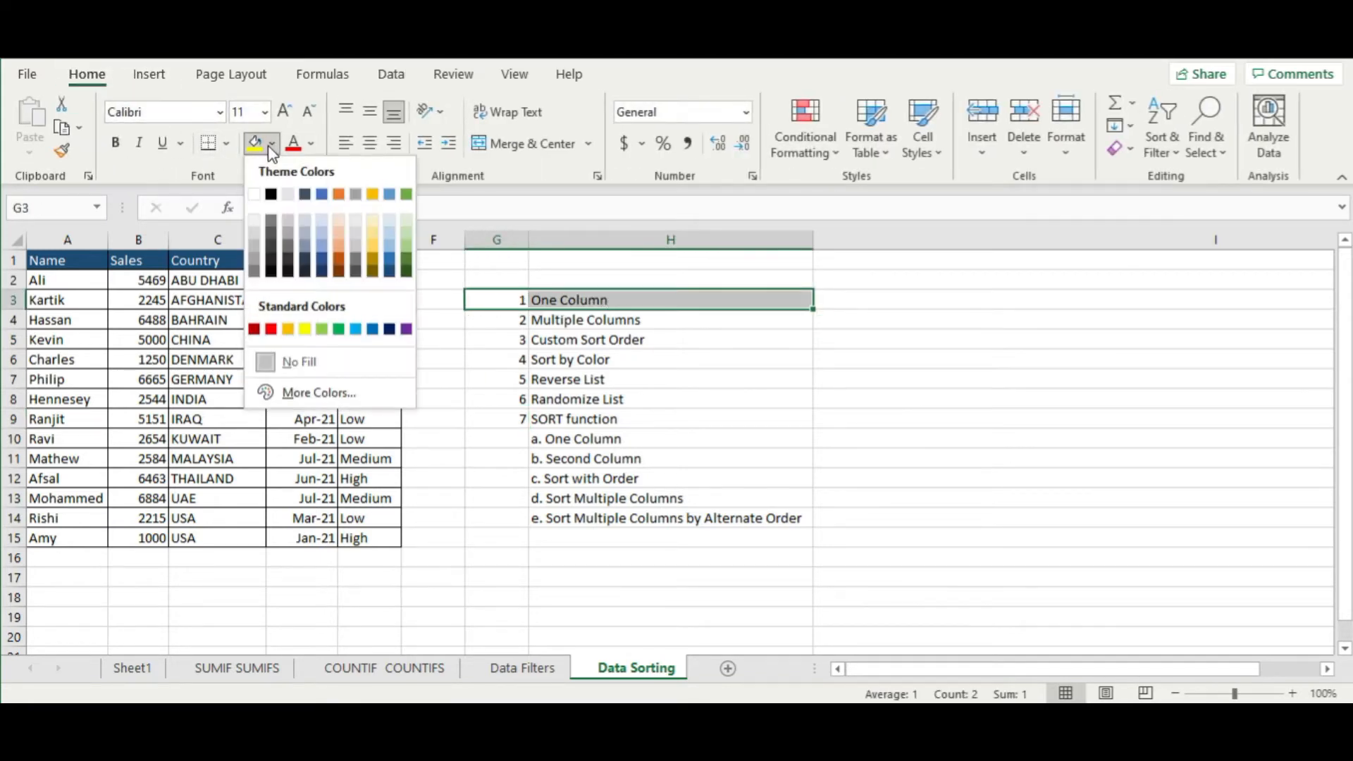
click(255, 239)
click(637, 341)
drag(483, 320, 598, 322)
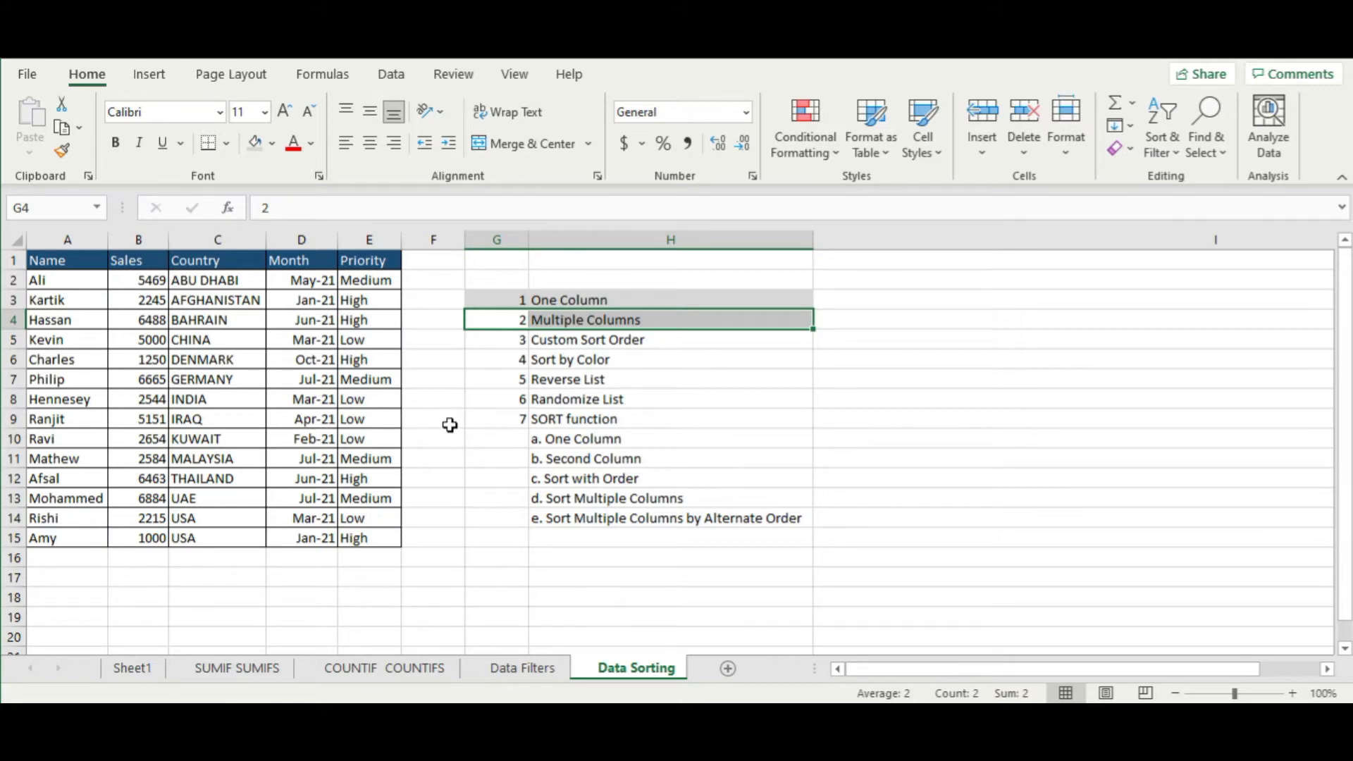
click(263, 533)
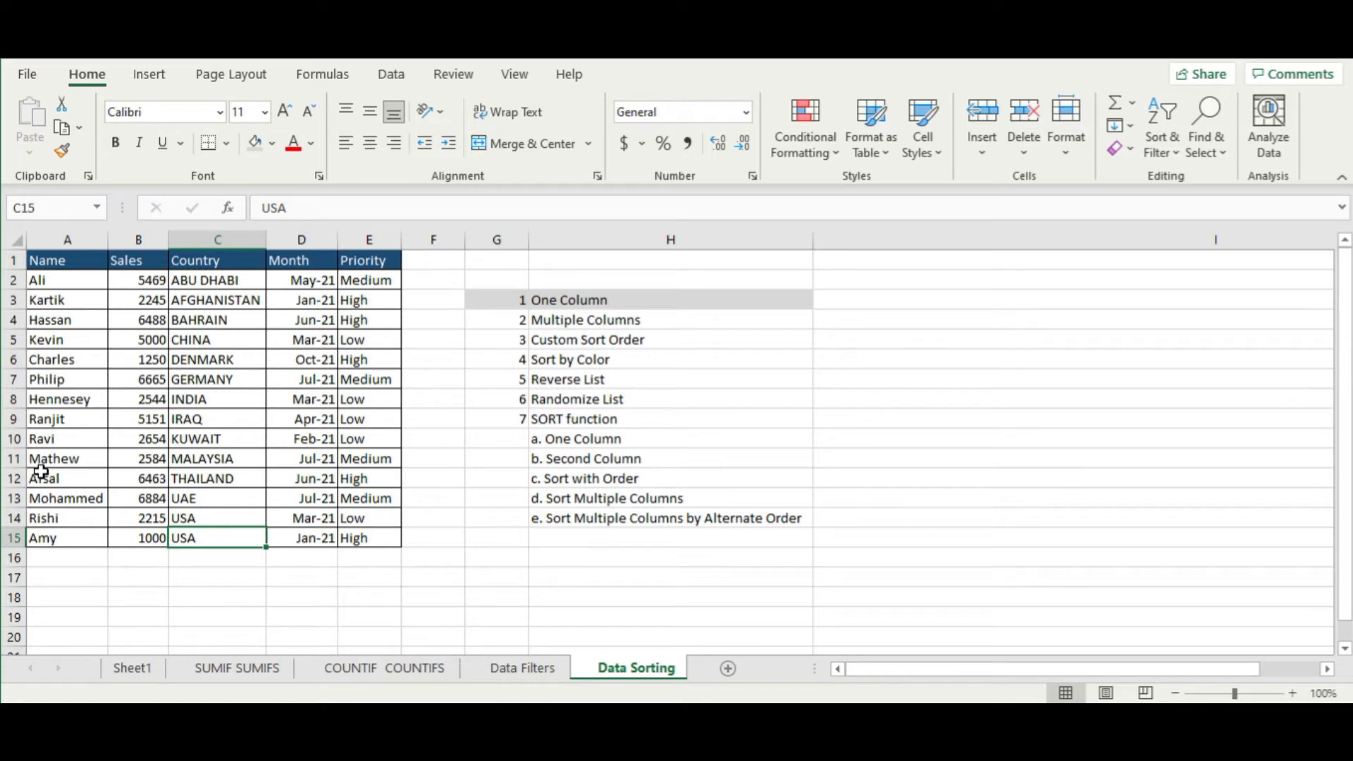
click(41, 473)
click(44, 339)
click(66, 294)
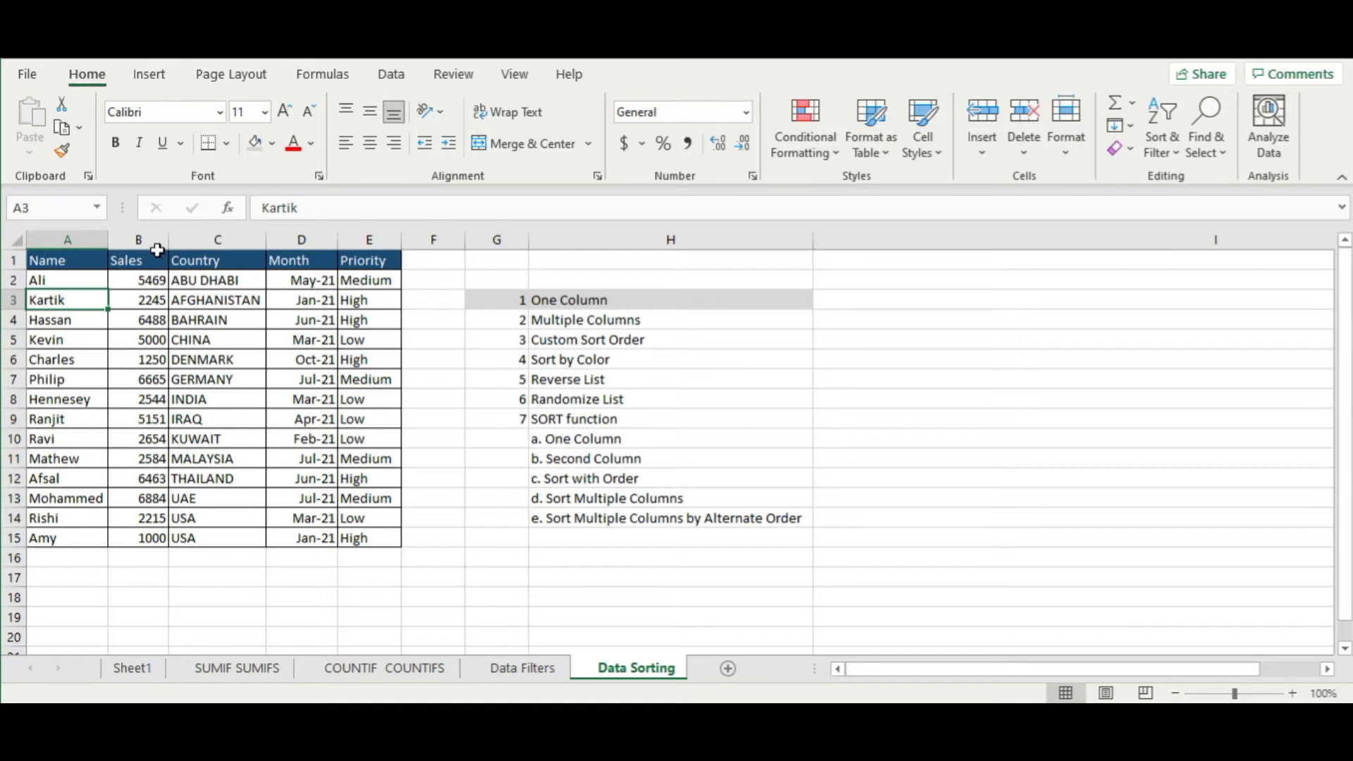
Widen the Sales column a little further
drag(161, 244, 197, 243)
click(124, 325)
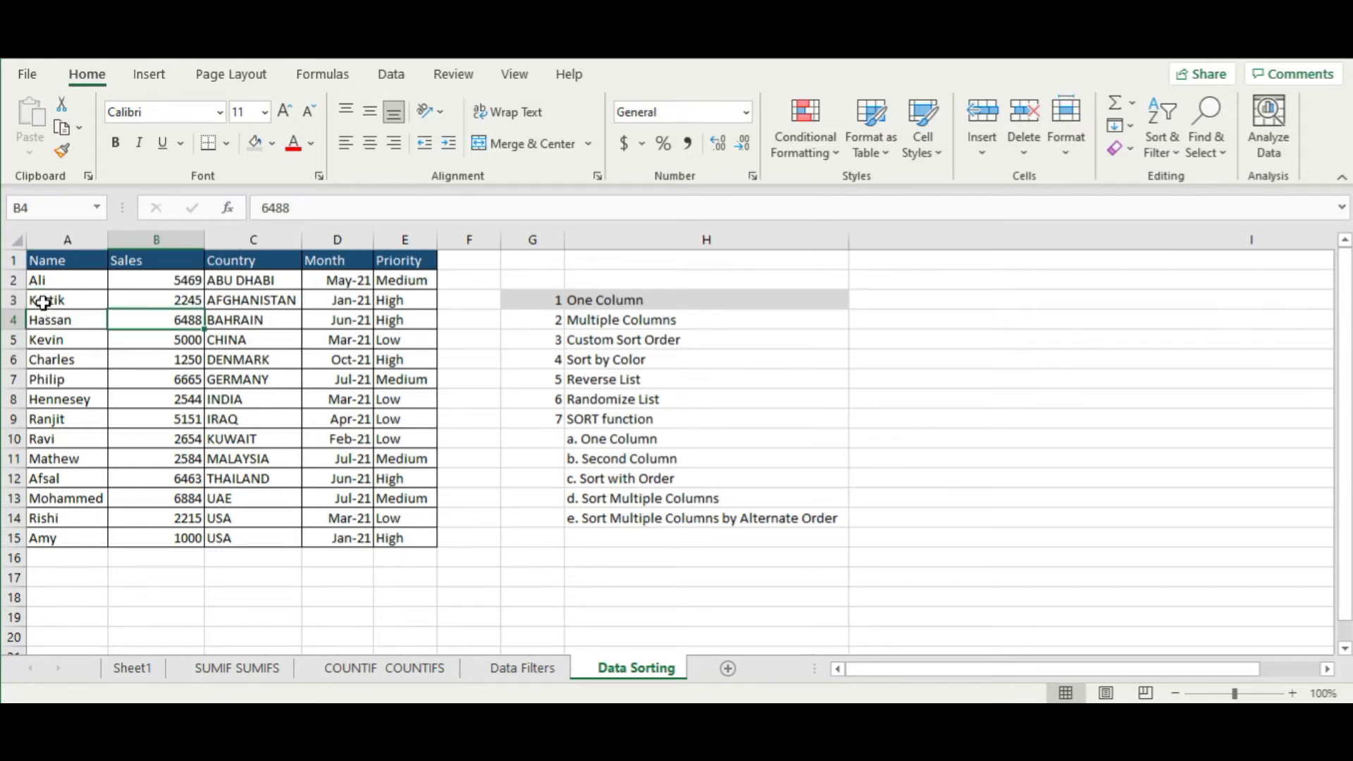
click(52, 276)
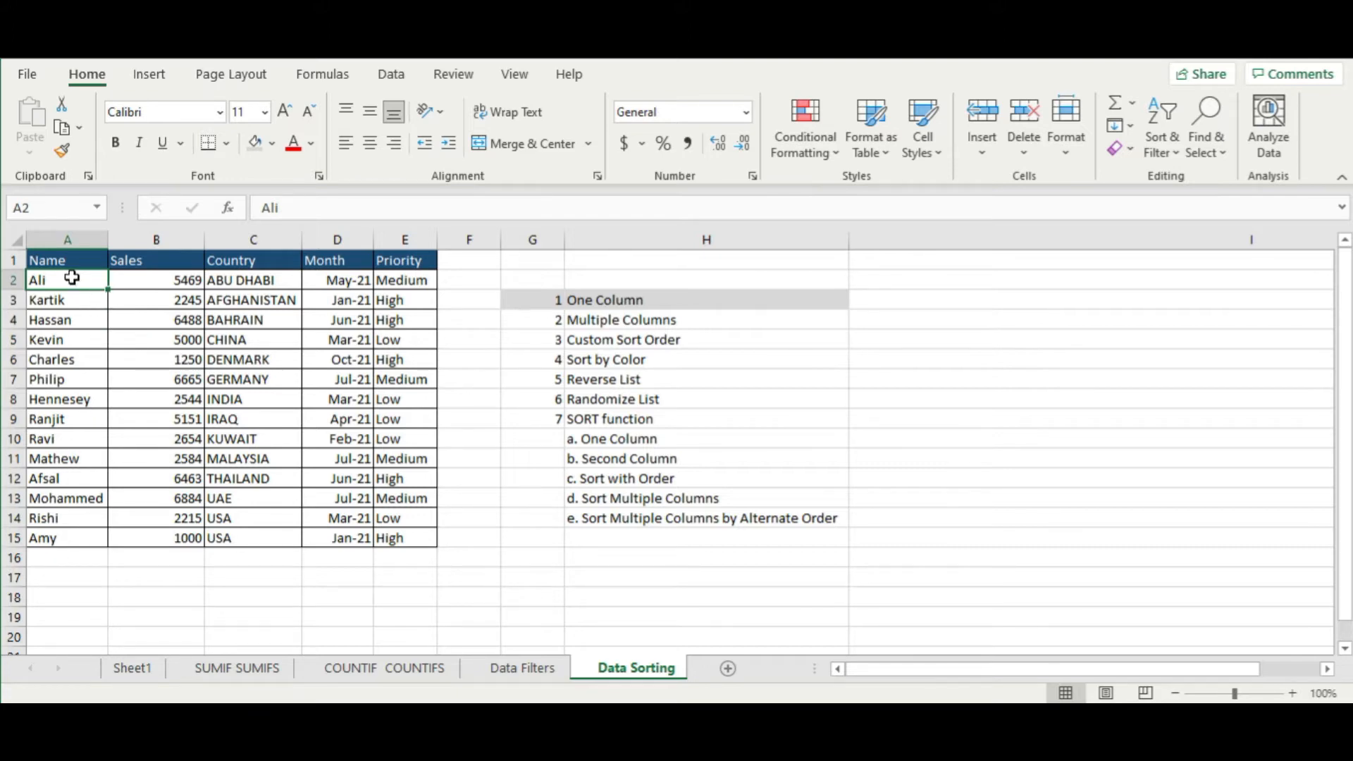
drag(75, 281, 94, 536)
click(808, 153)
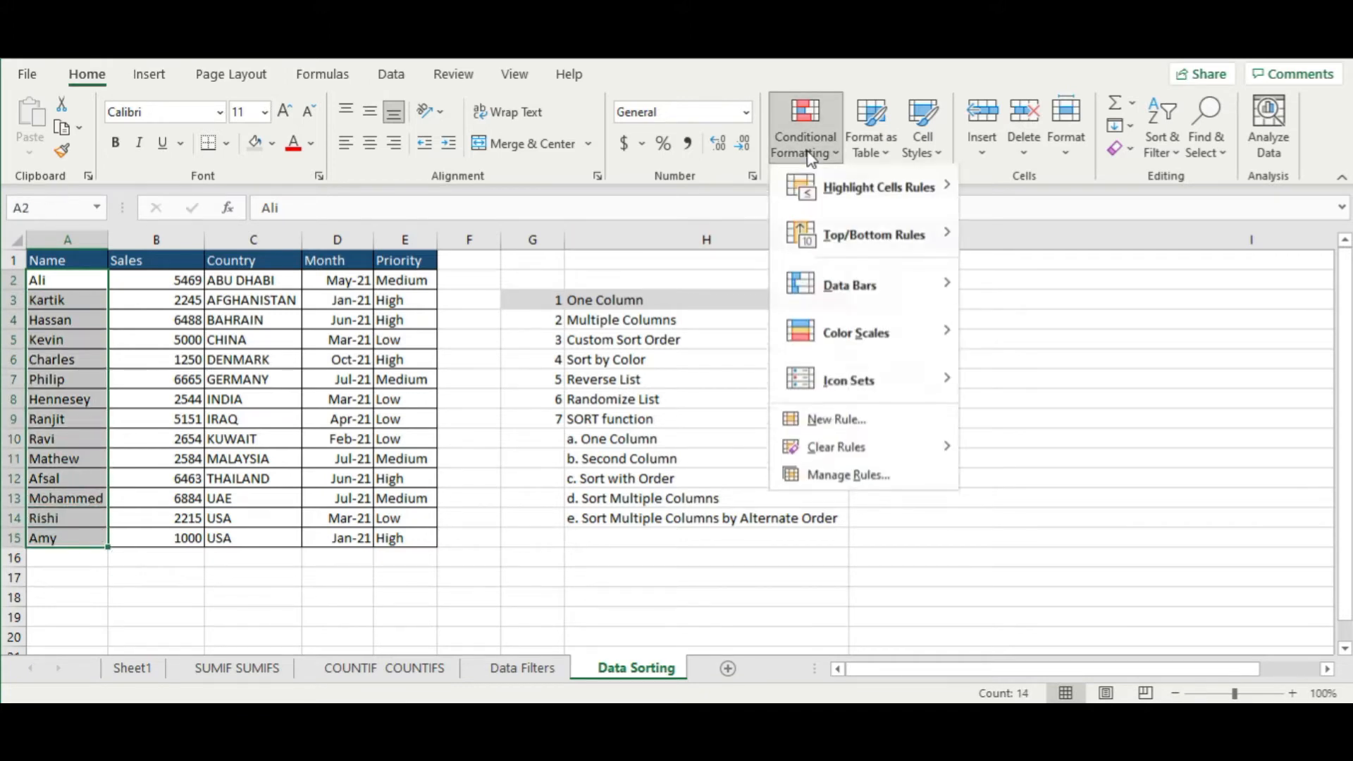
mouse_move(921, 205)
click(1030, 481)
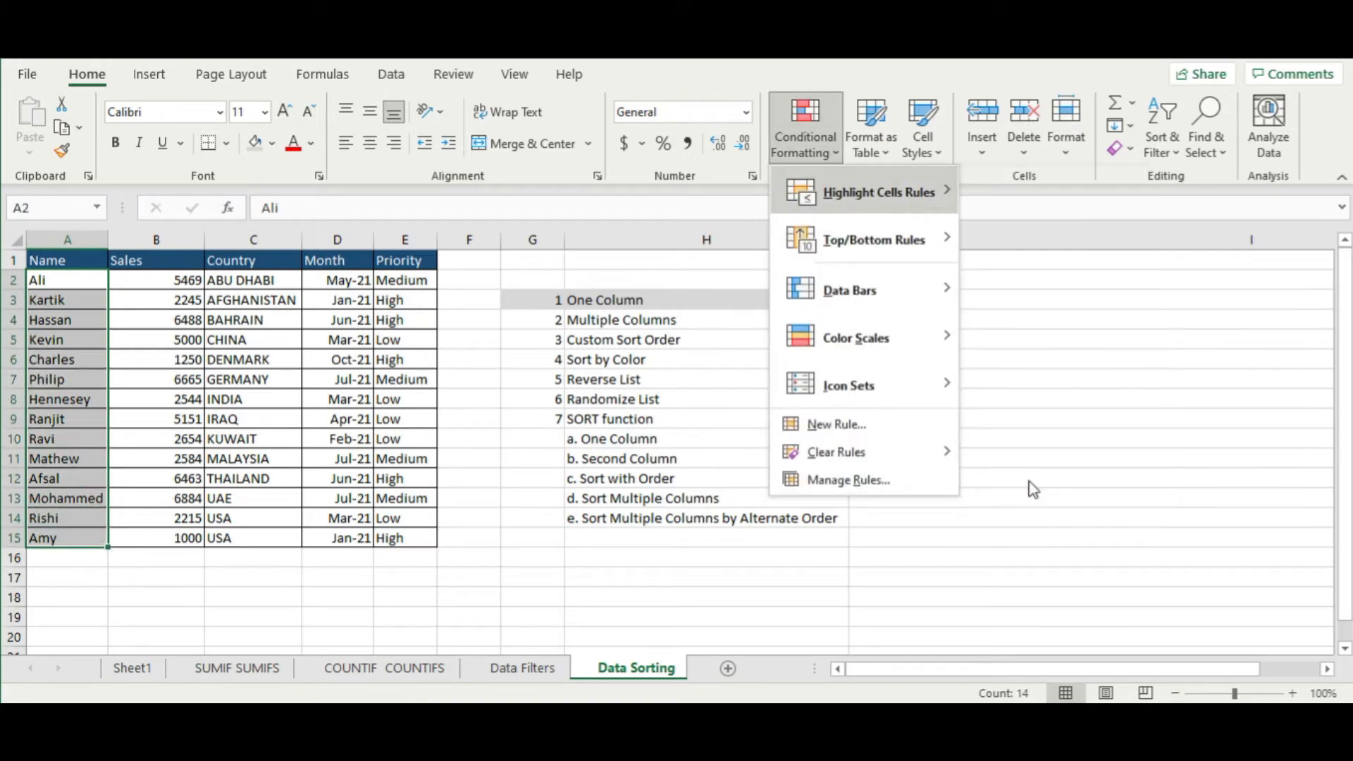
click(886, 408)
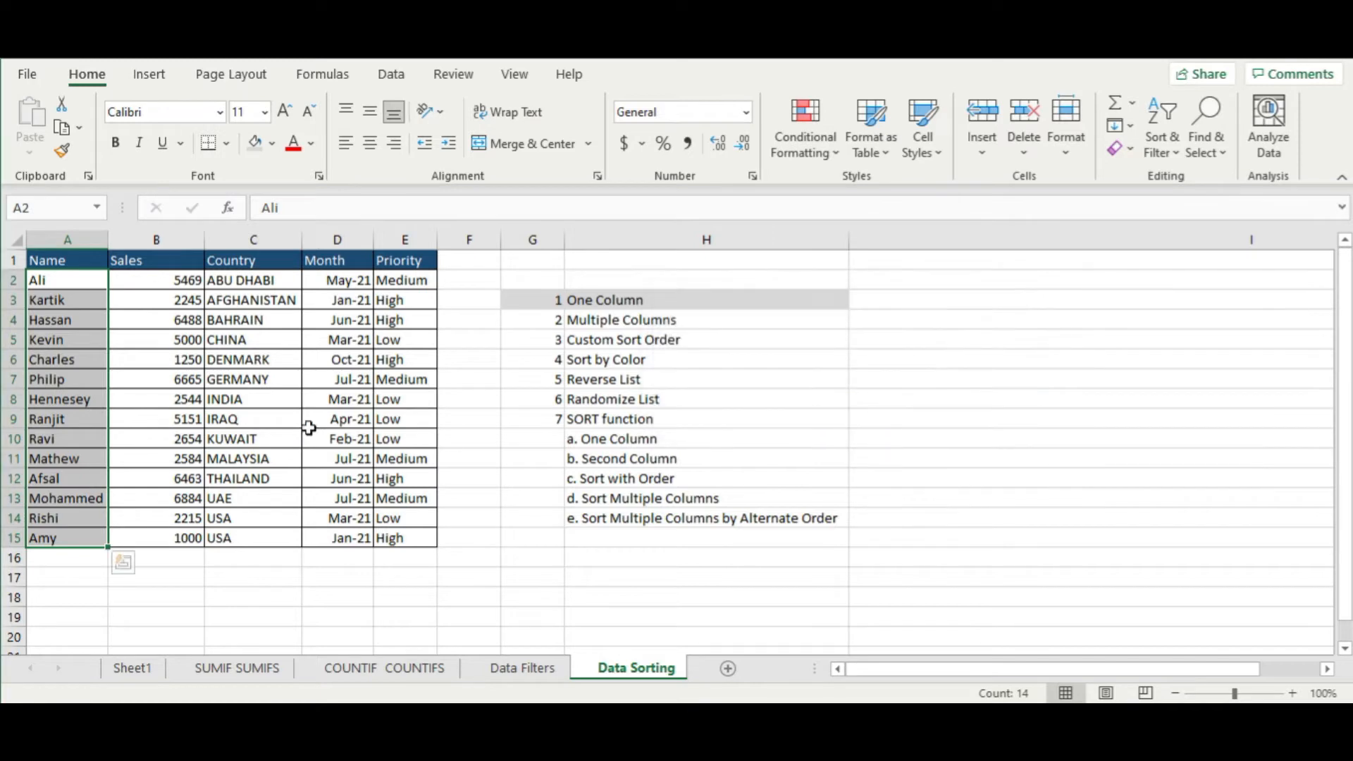
click(258, 380)
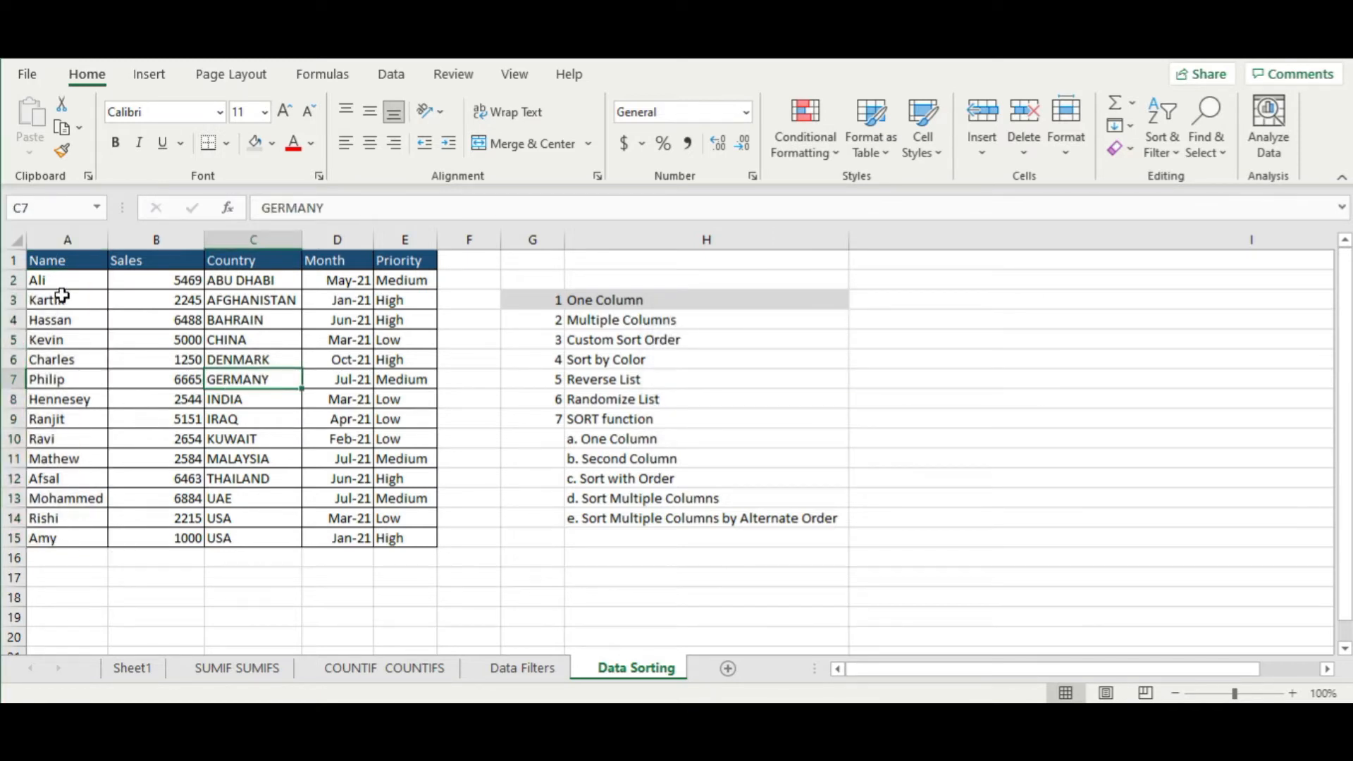
Replace the entries in A10, A12 and A14 with the names from A2, A3 and A4 respectively to create duplicates
click(75, 445)
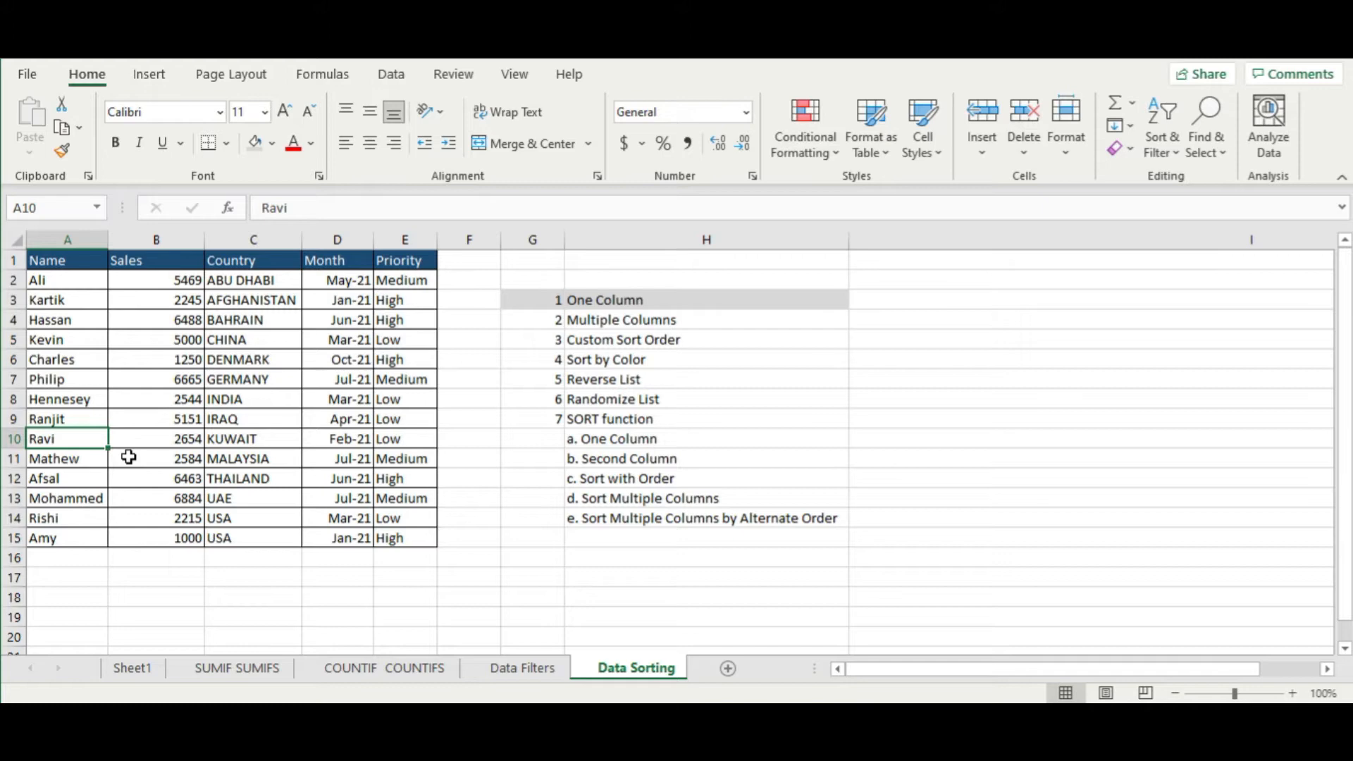
text(a)
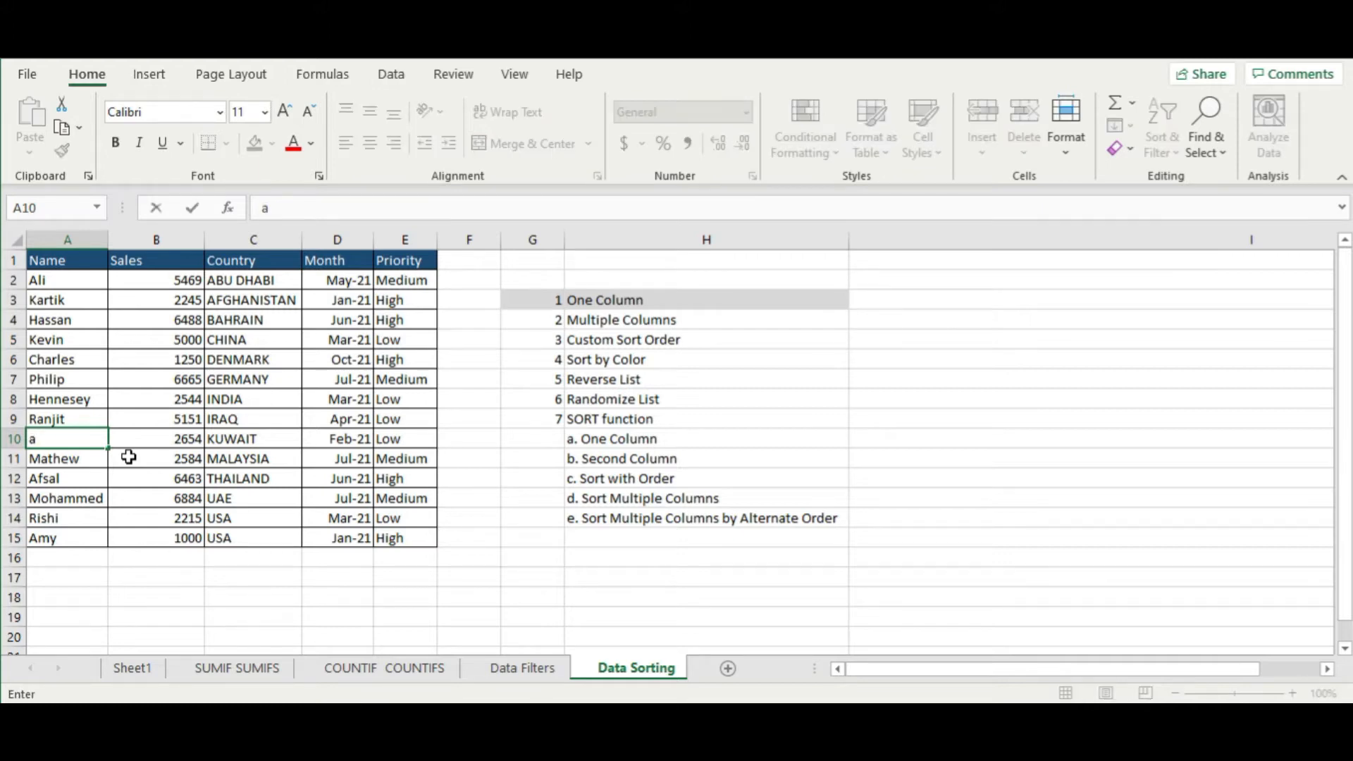
text(li)
key(Return)
key(Down)
text(kartik)
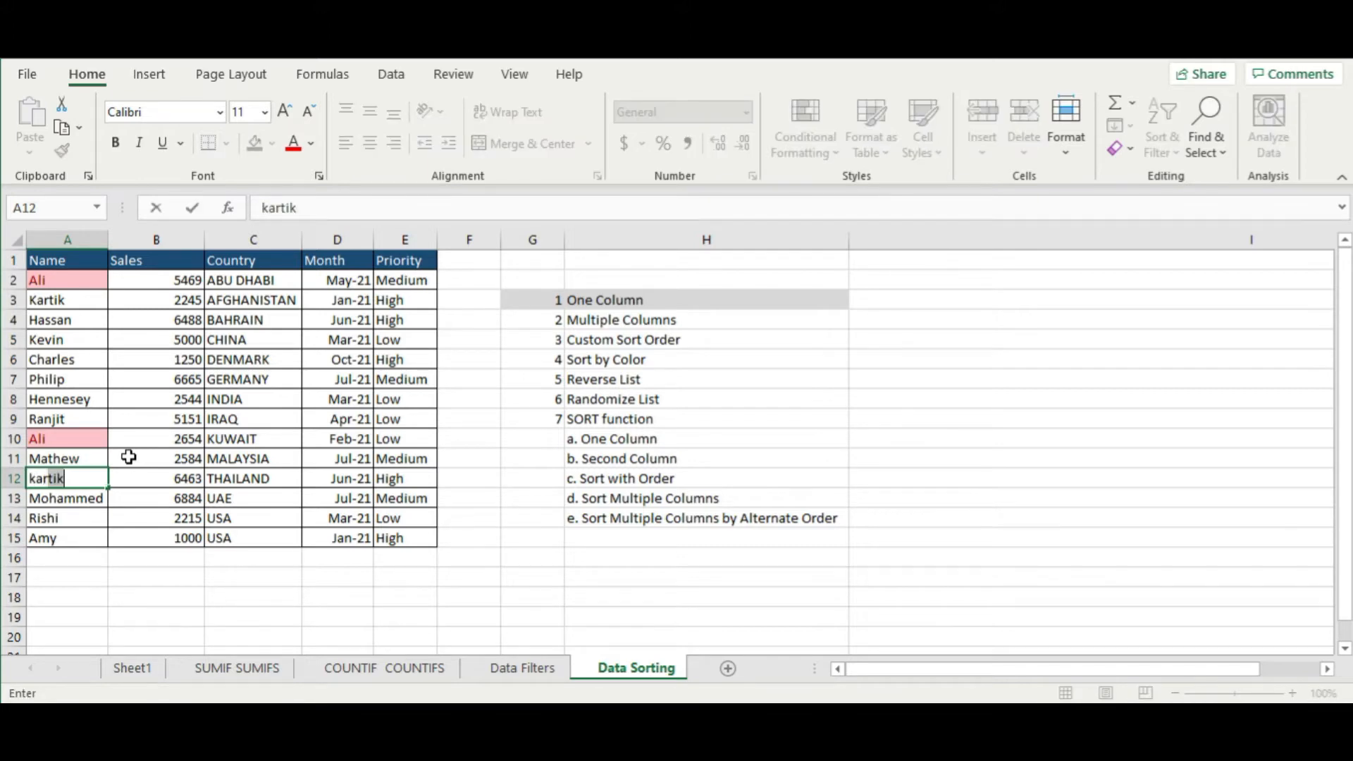
key(Return)
key(Down)
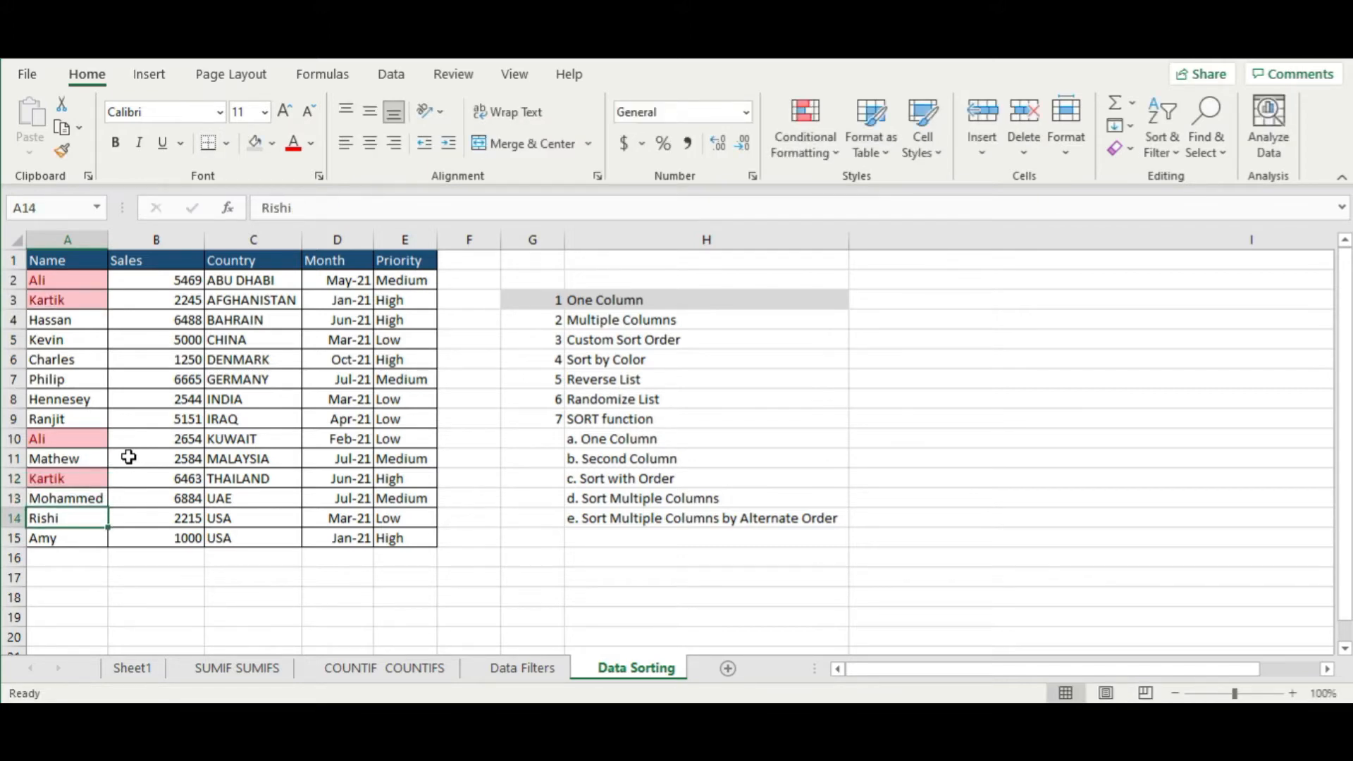
text(h)
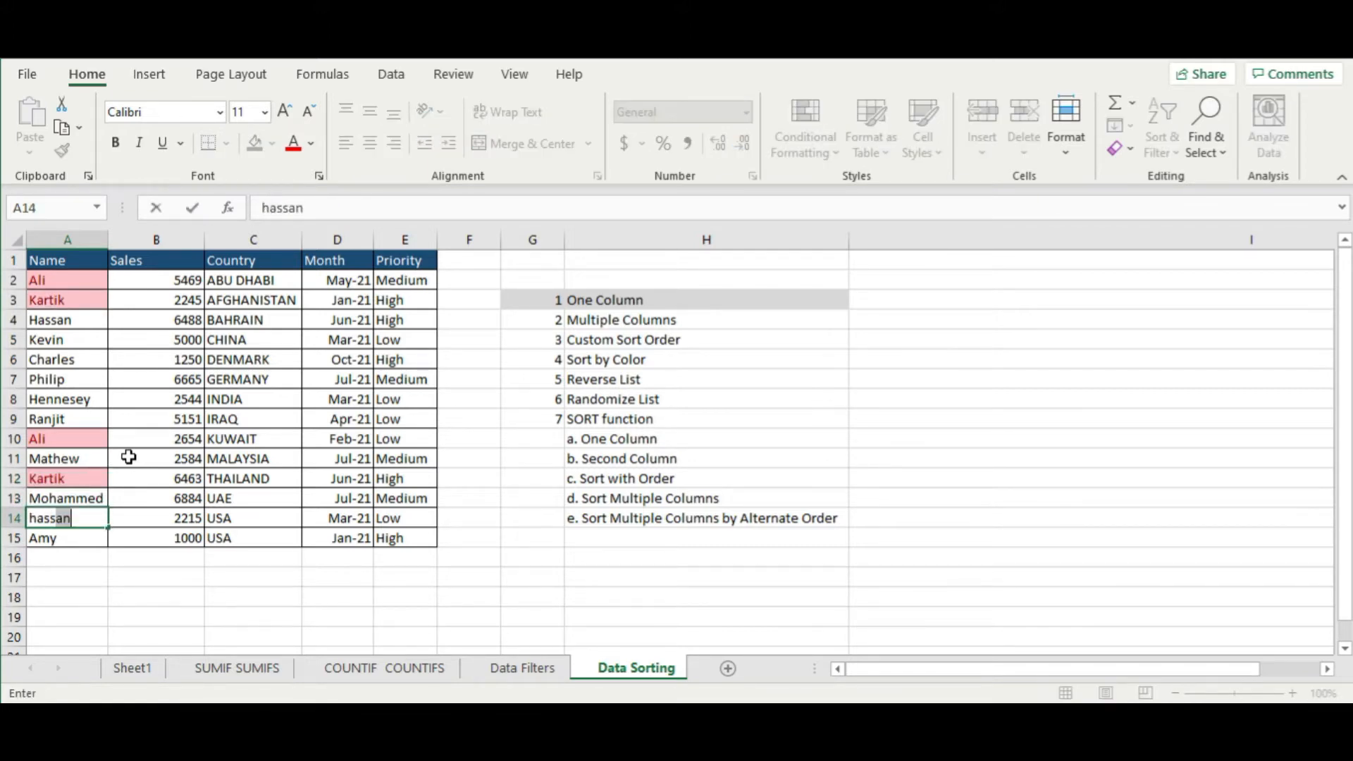
text(assan)
key(Return)
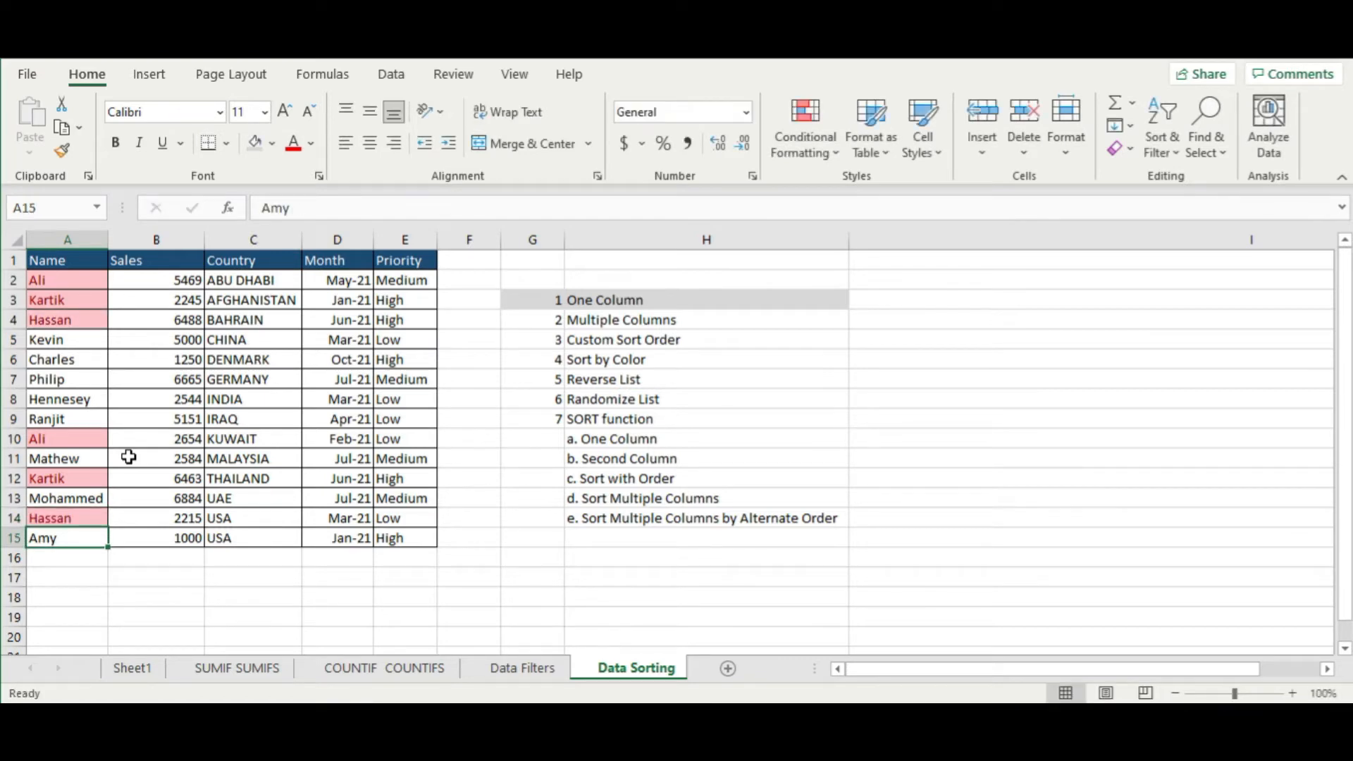
click(78, 376)
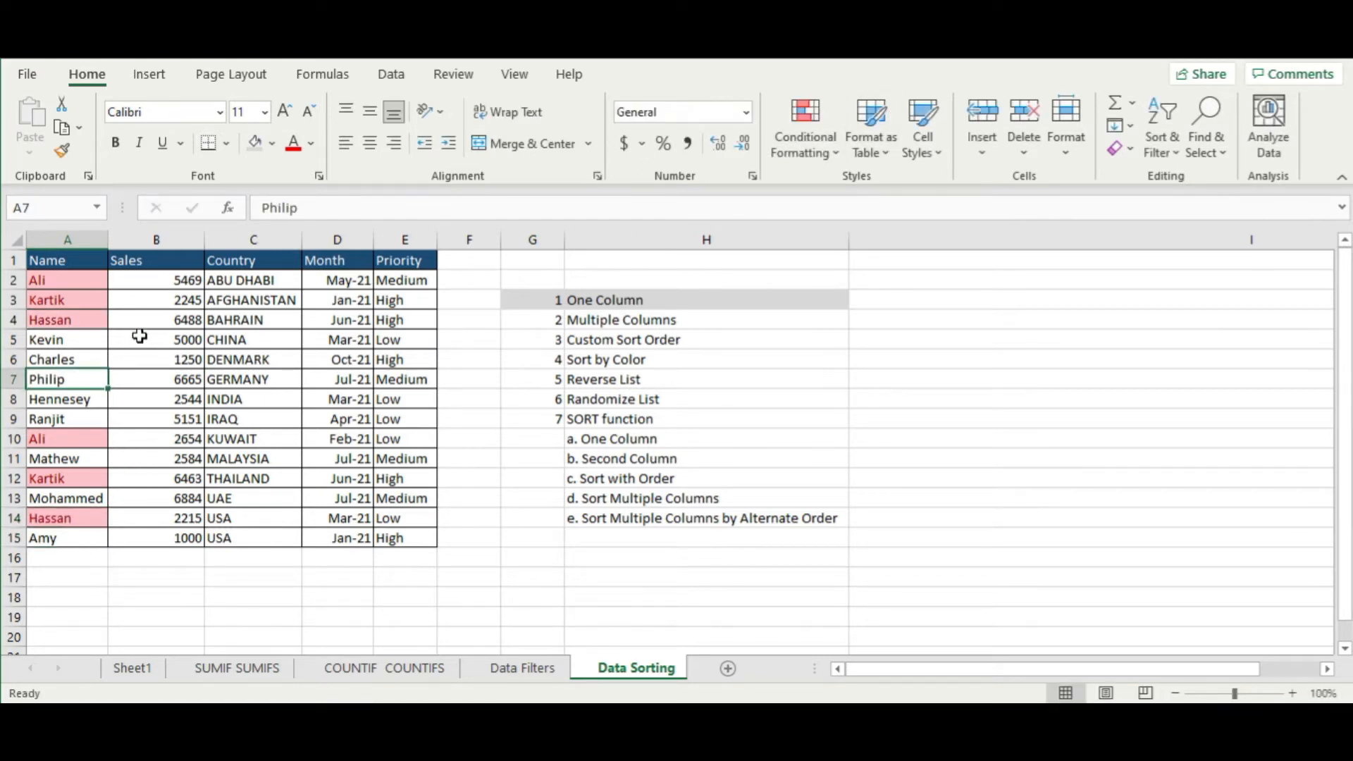
click(130, 495)
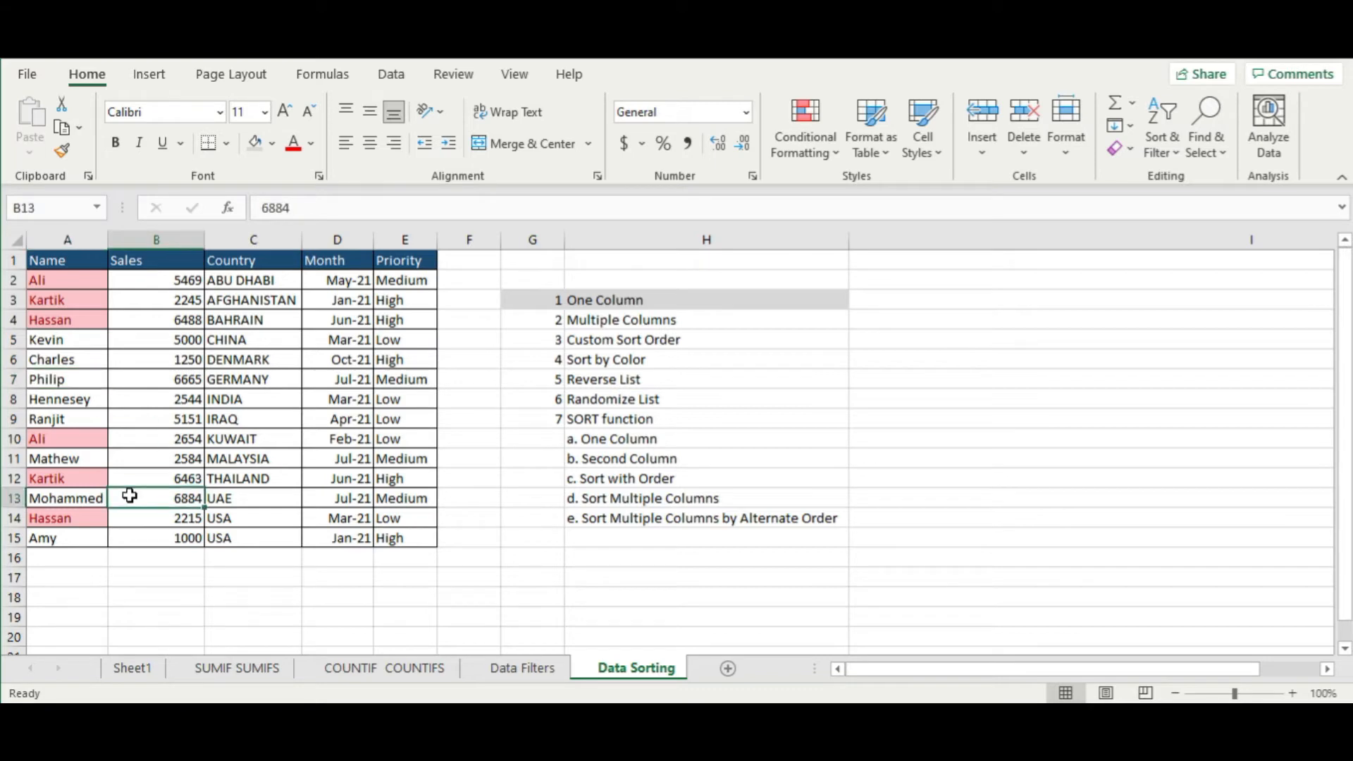
click(82, 318)
click(324, 276)
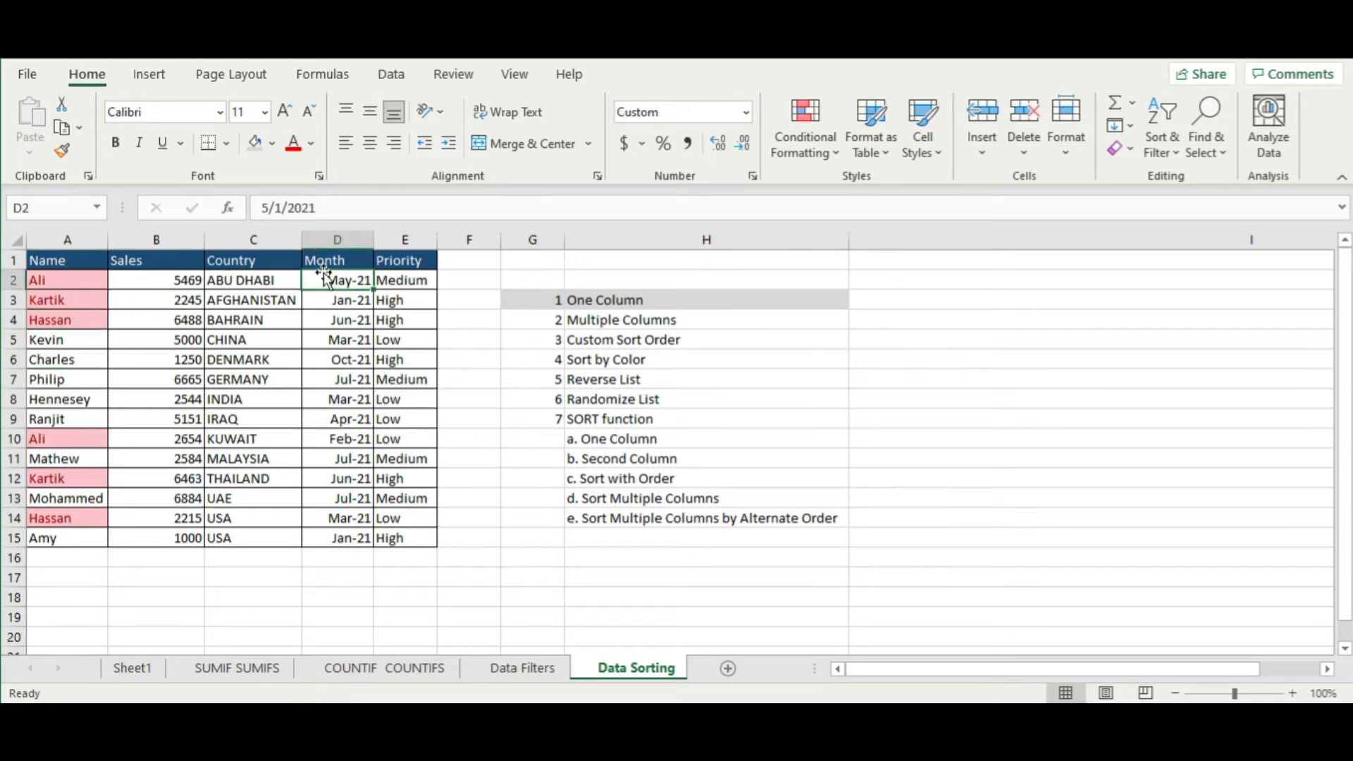
click(664, 320)
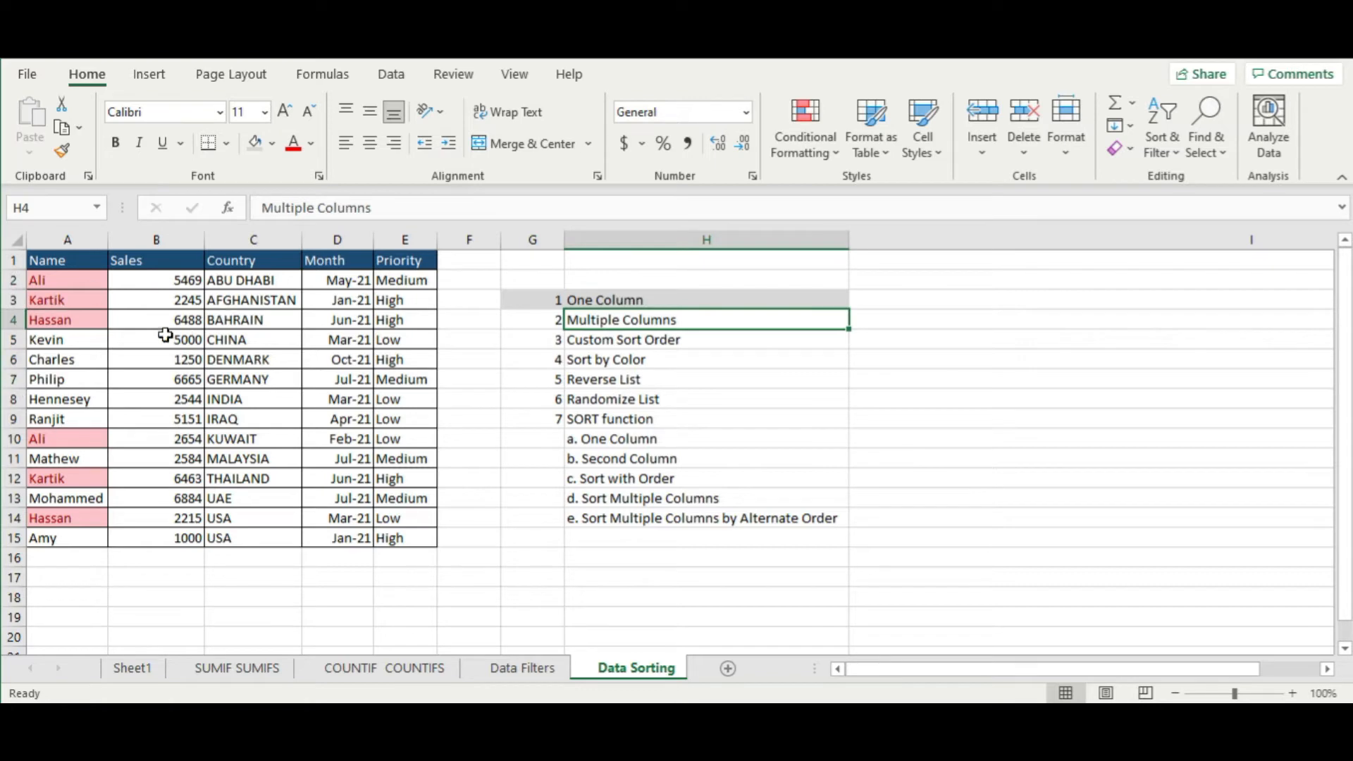
Apply the dollar Accounting number format to the whole Sales column
click(144, 239)
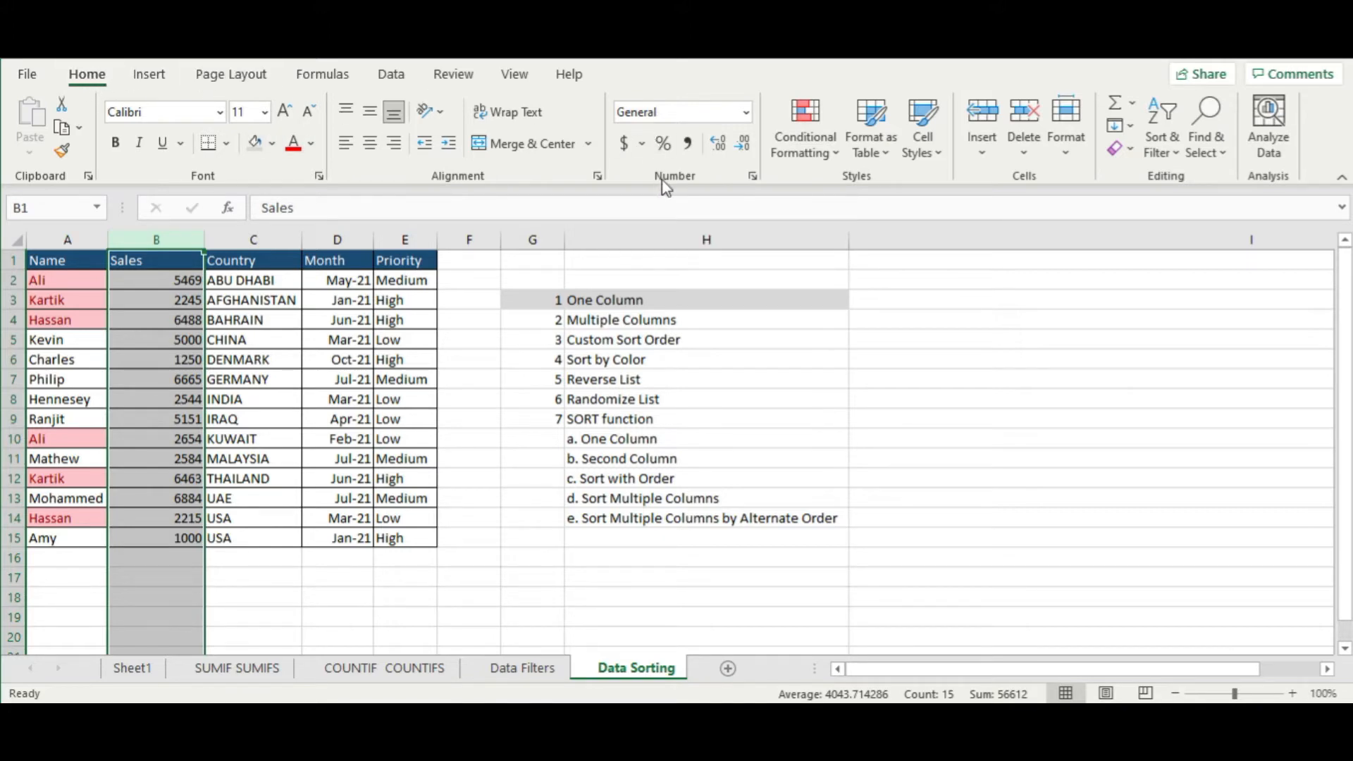
click(624, 144)
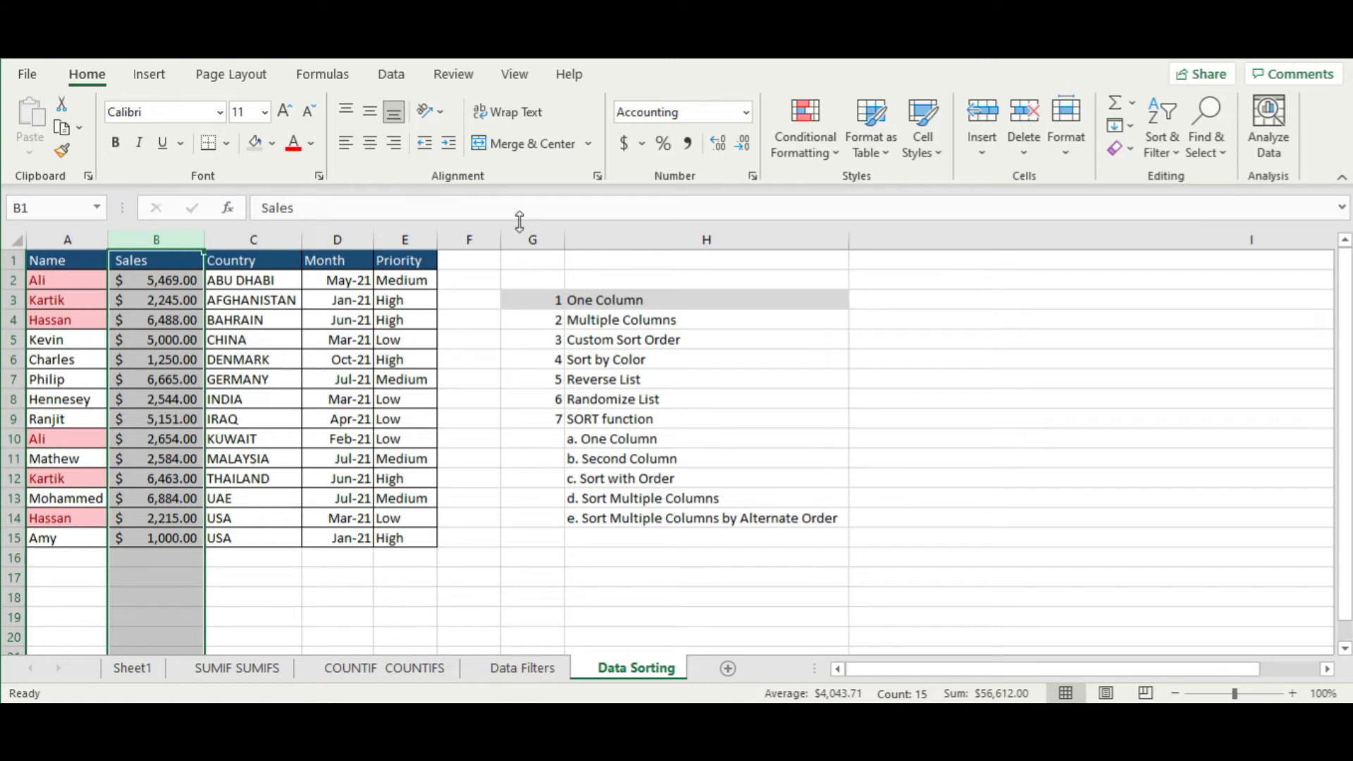
right_click(164, 332)
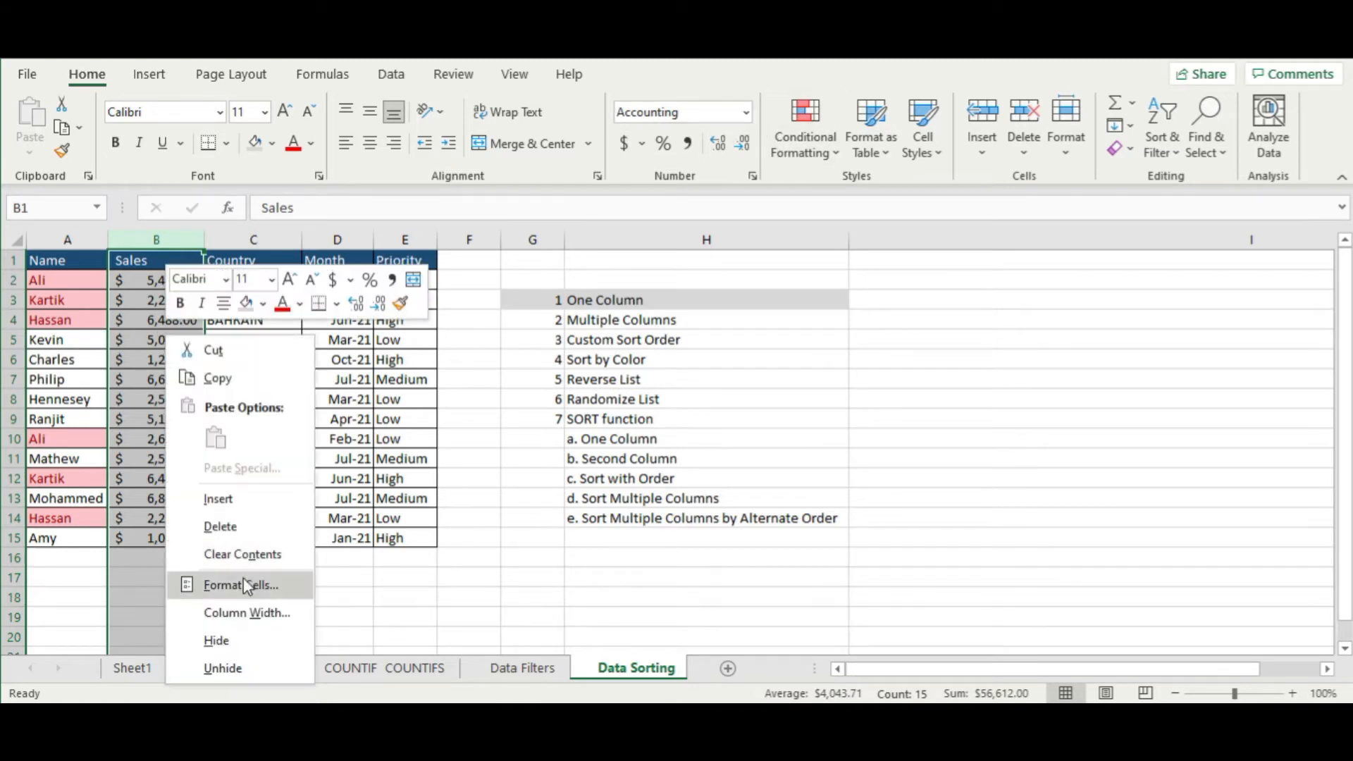
click(243, 583)
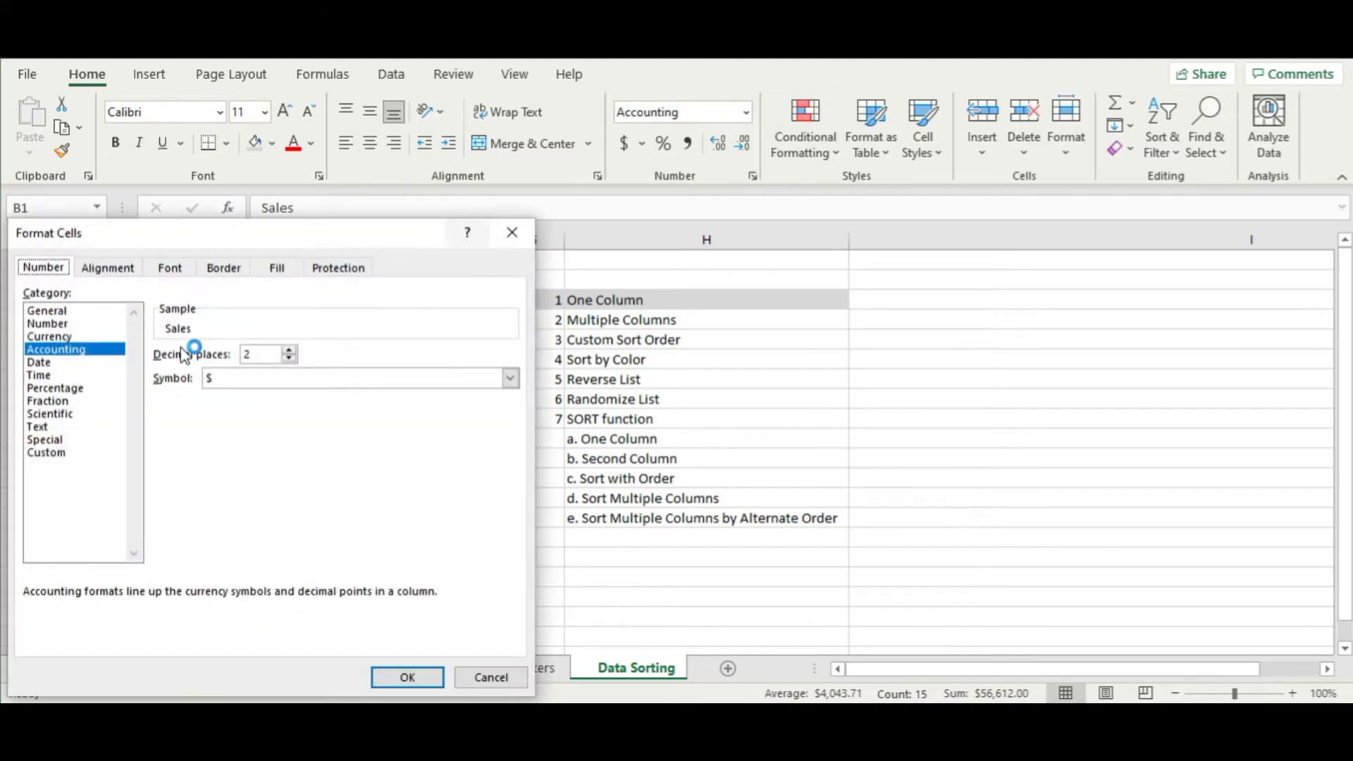
drag(254, 240, 635, 151)
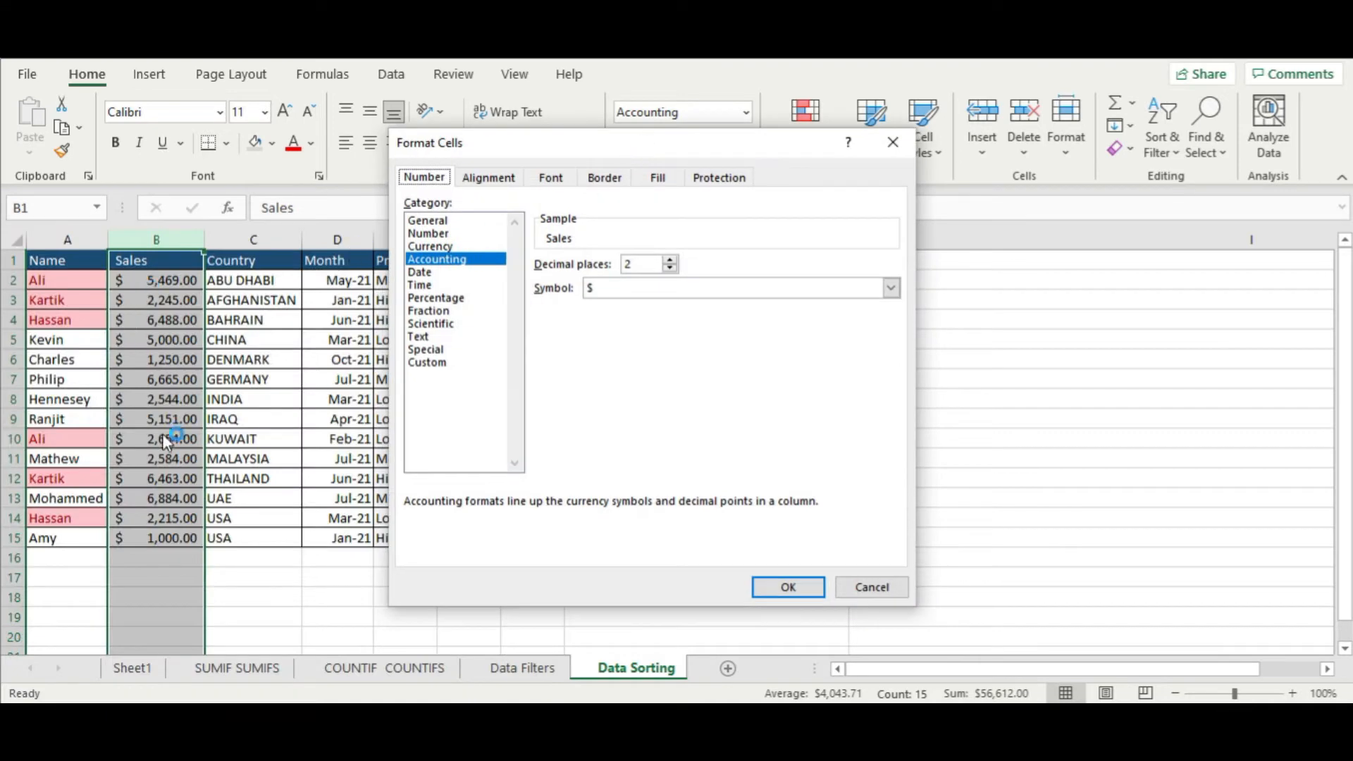
click(872, 587)
click(250, 399)
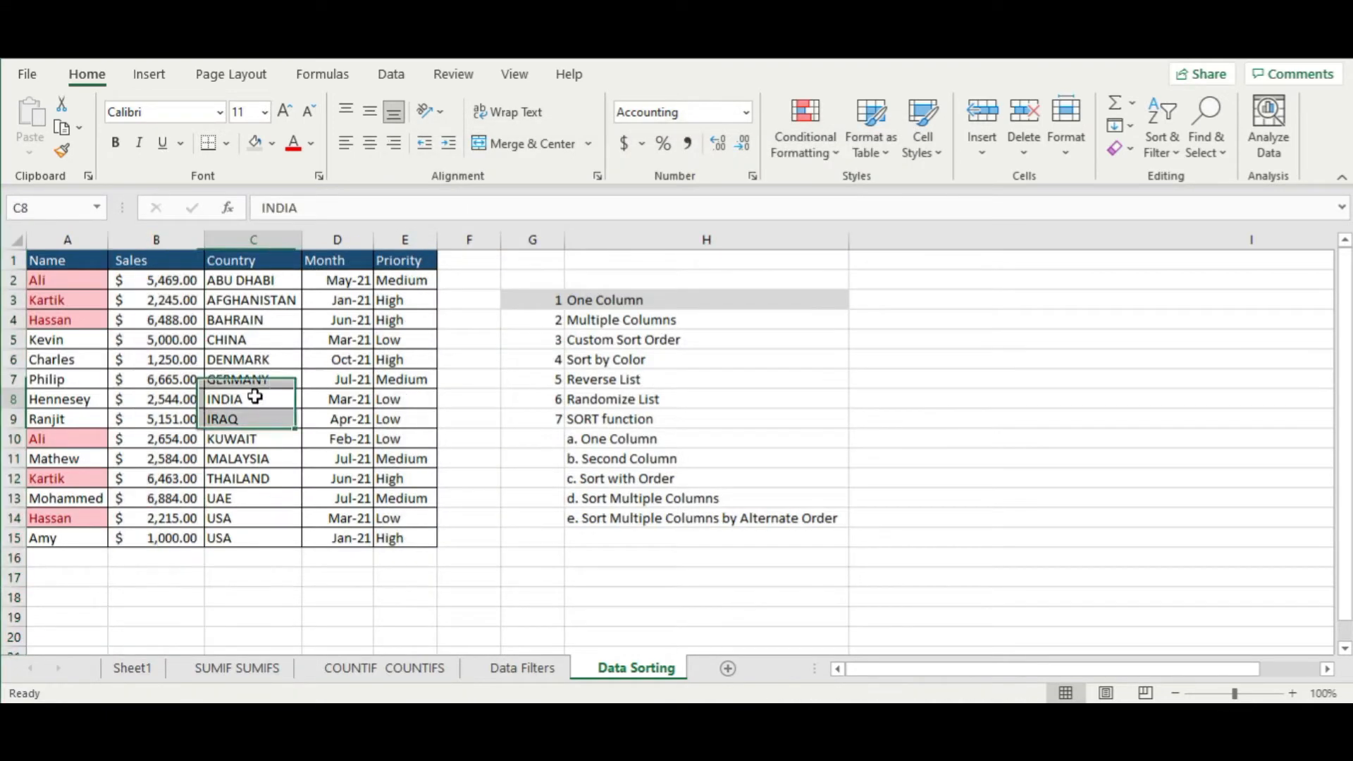
click(117, 307)
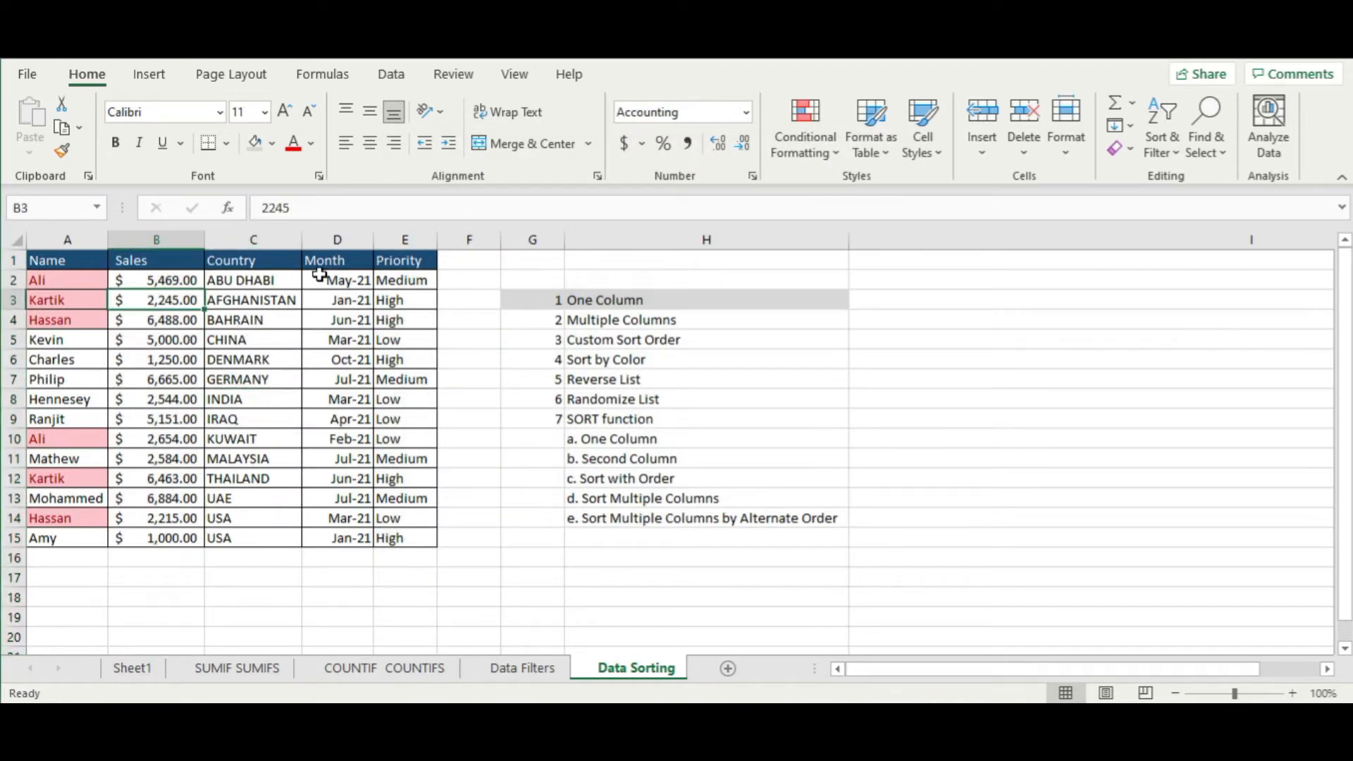
Start a custom sort of the data table A1:E15 and set its first level to the Name column
drag(78, 261, 416, 539)
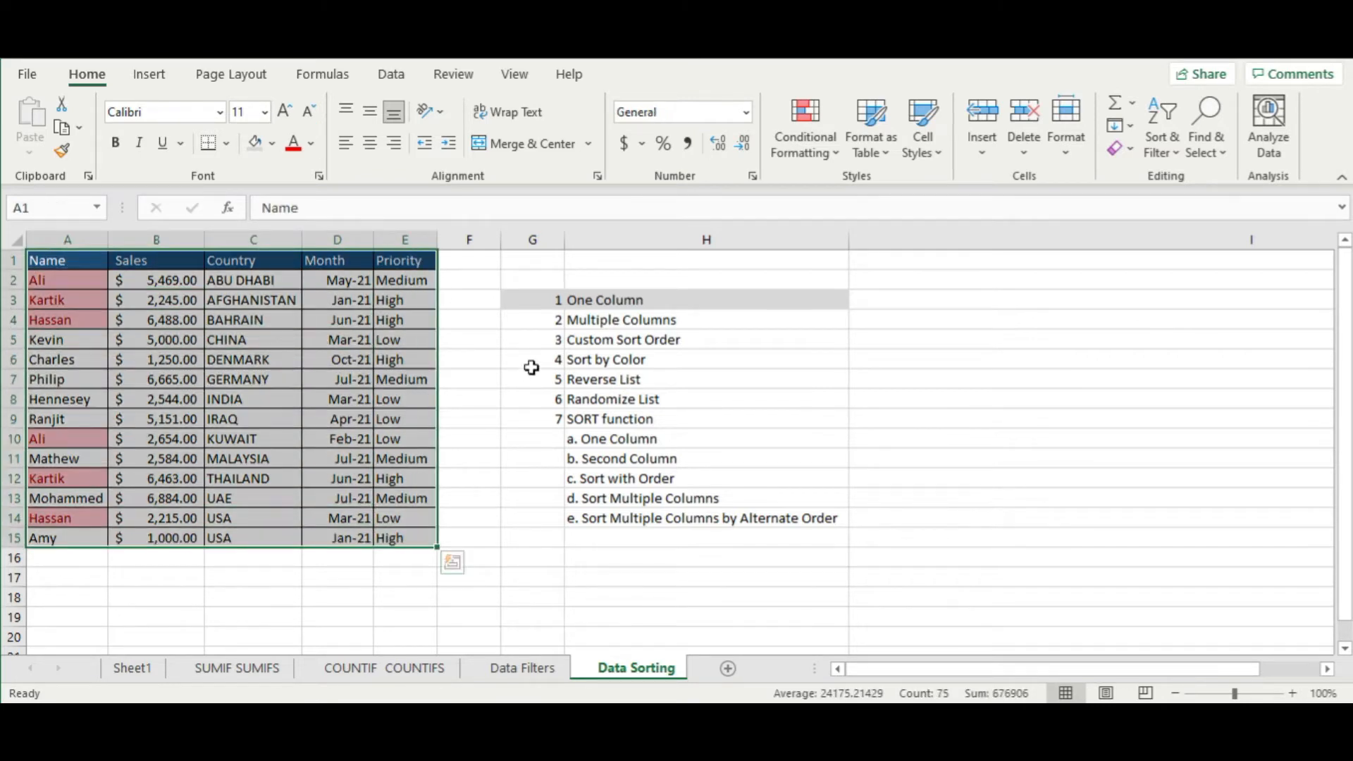
click(390, 74)
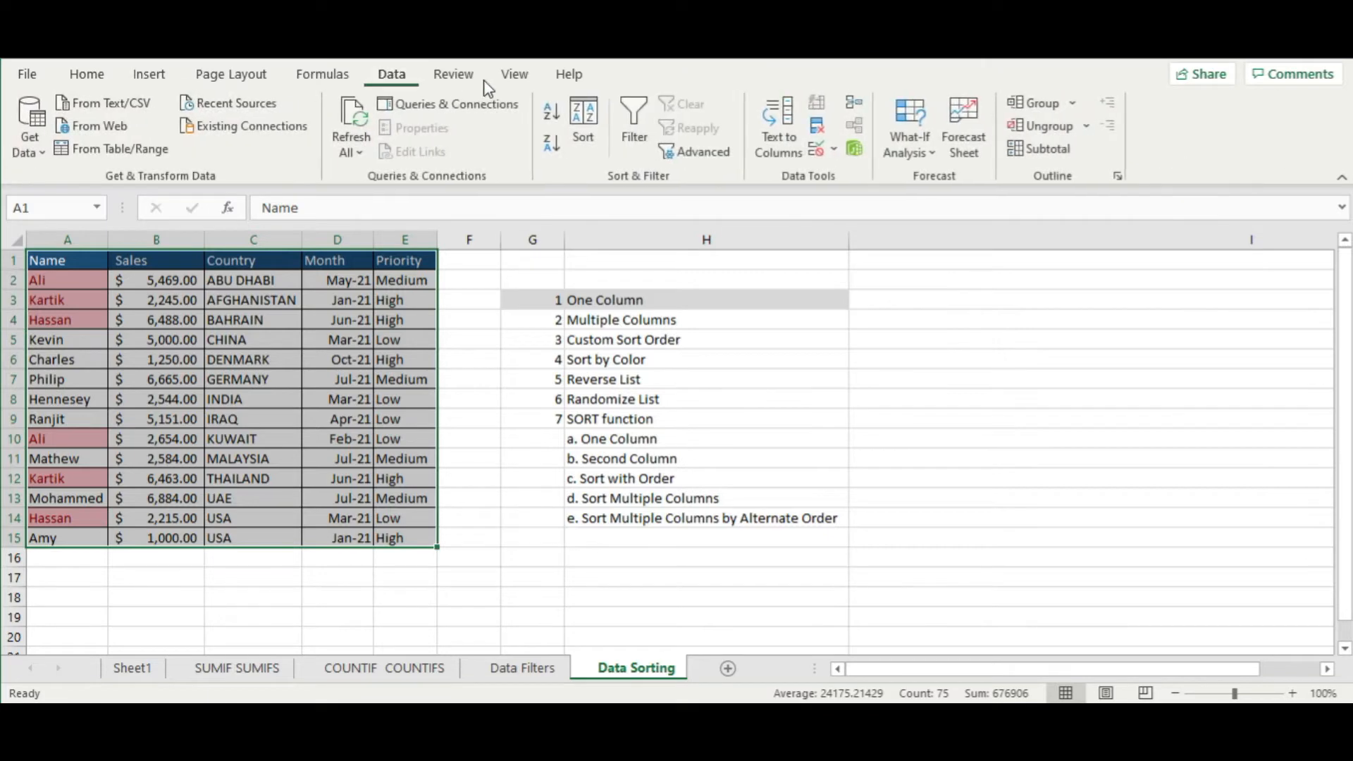
click(586, 117)
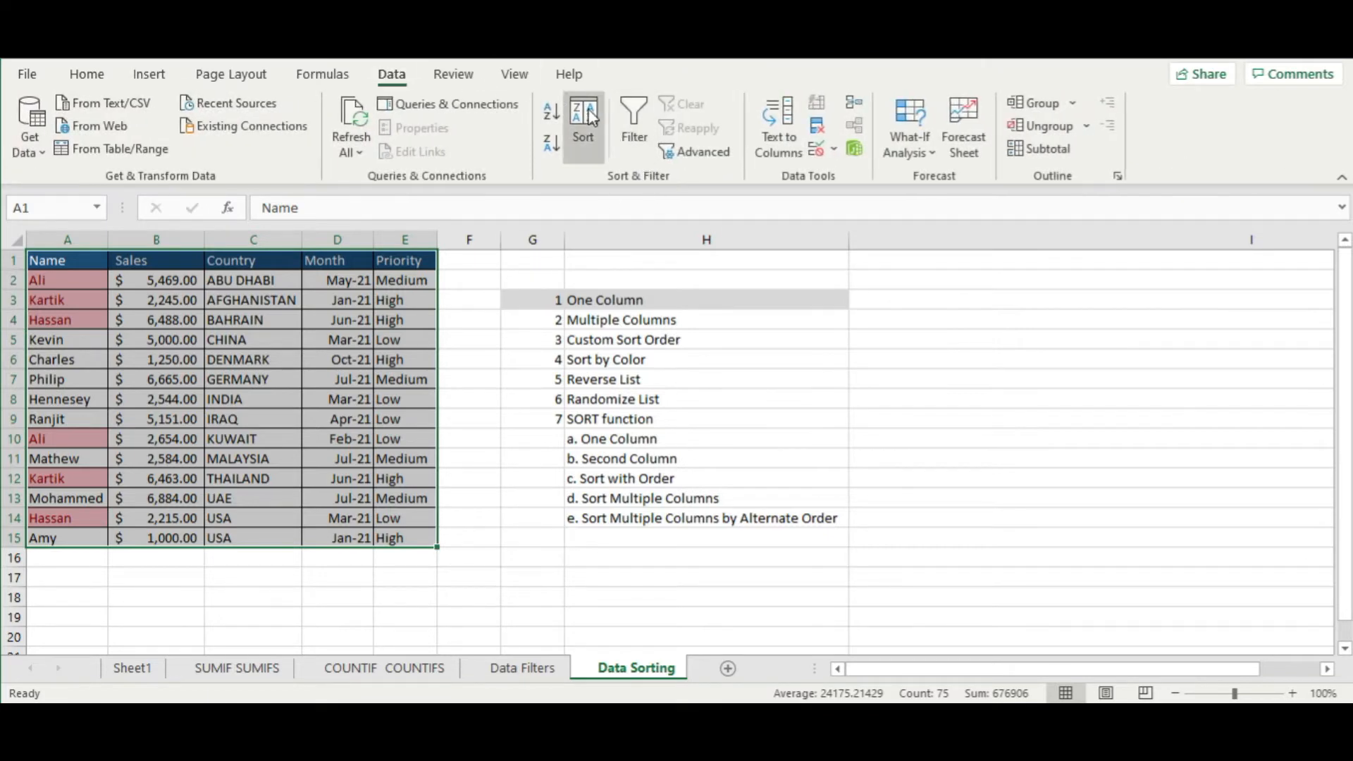
drag(705, 247, 604, 153)
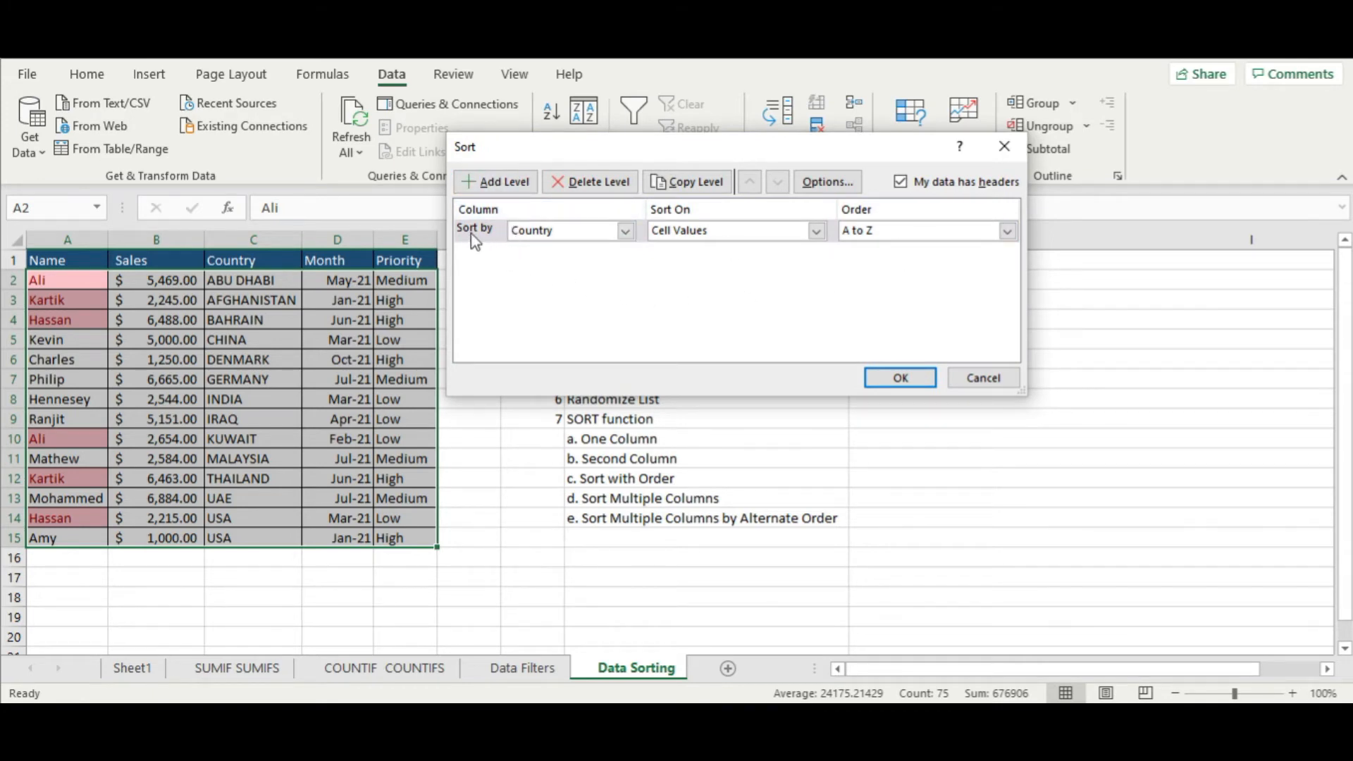
click(623, 232)
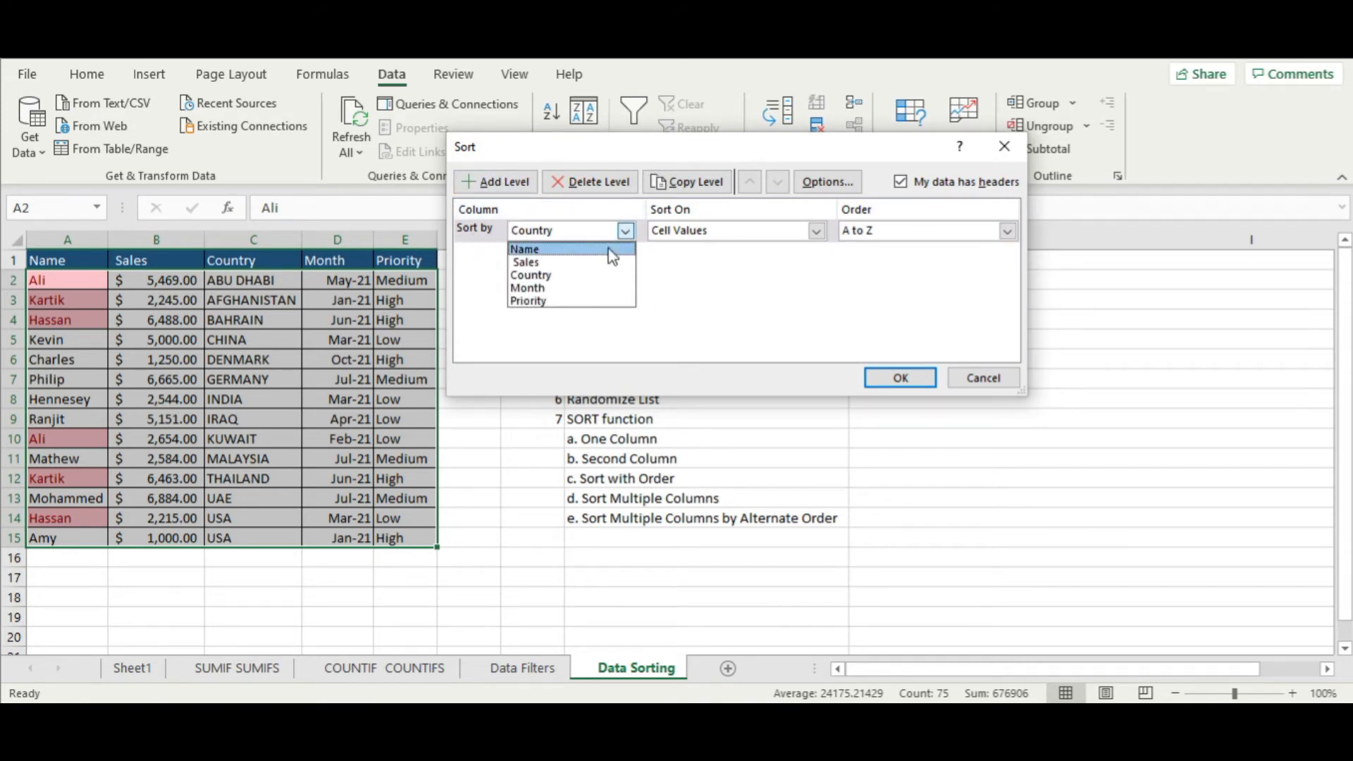
click(610, 251)
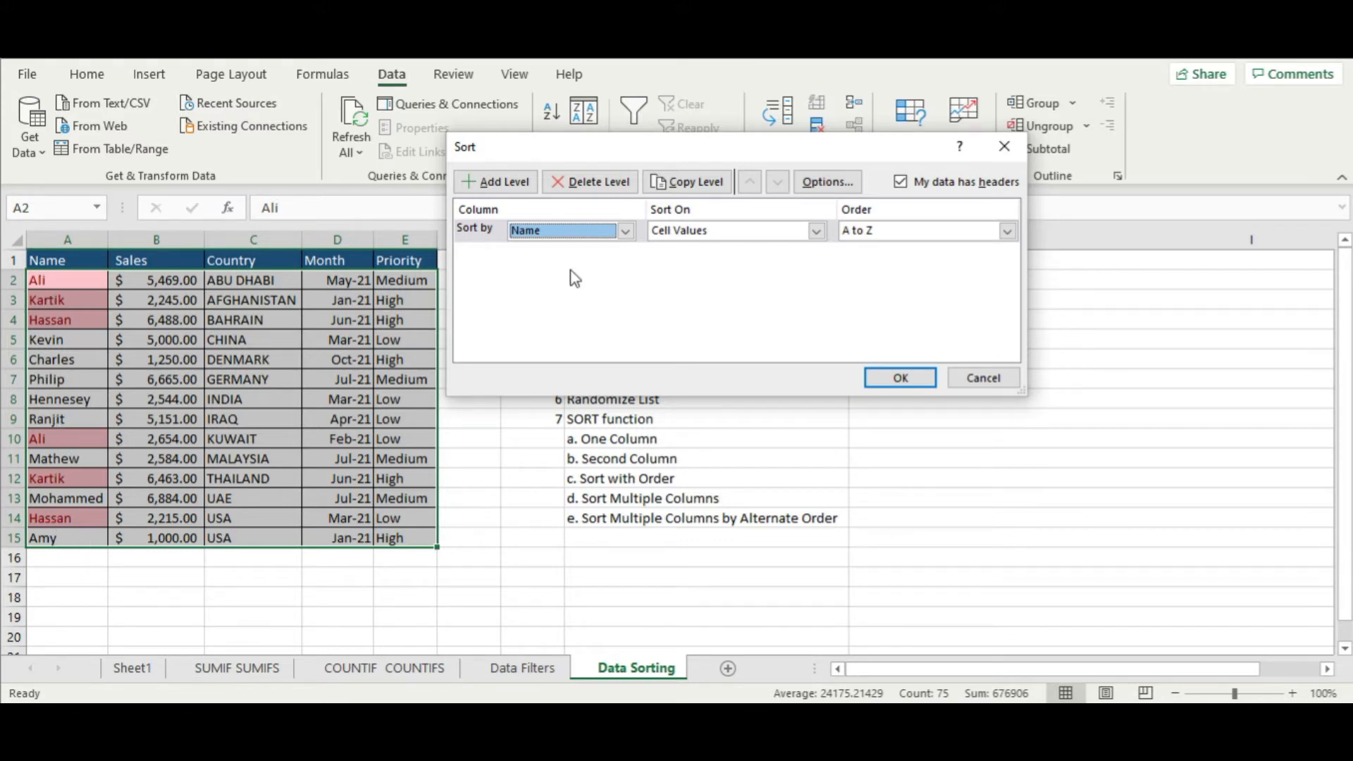
Add a second sort level on Sales, cell values from Smallest to Largest, and apply the sort
click(510, 191)
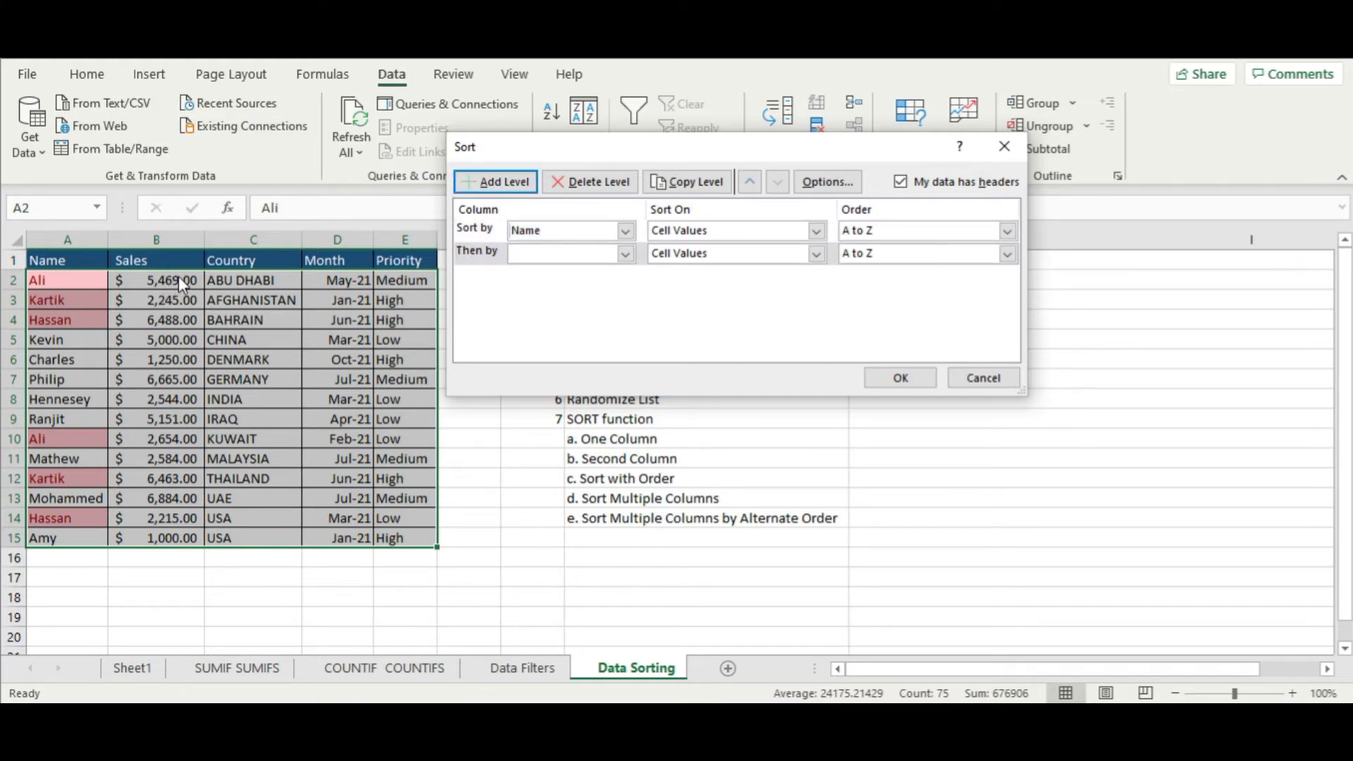
click(625, 254)
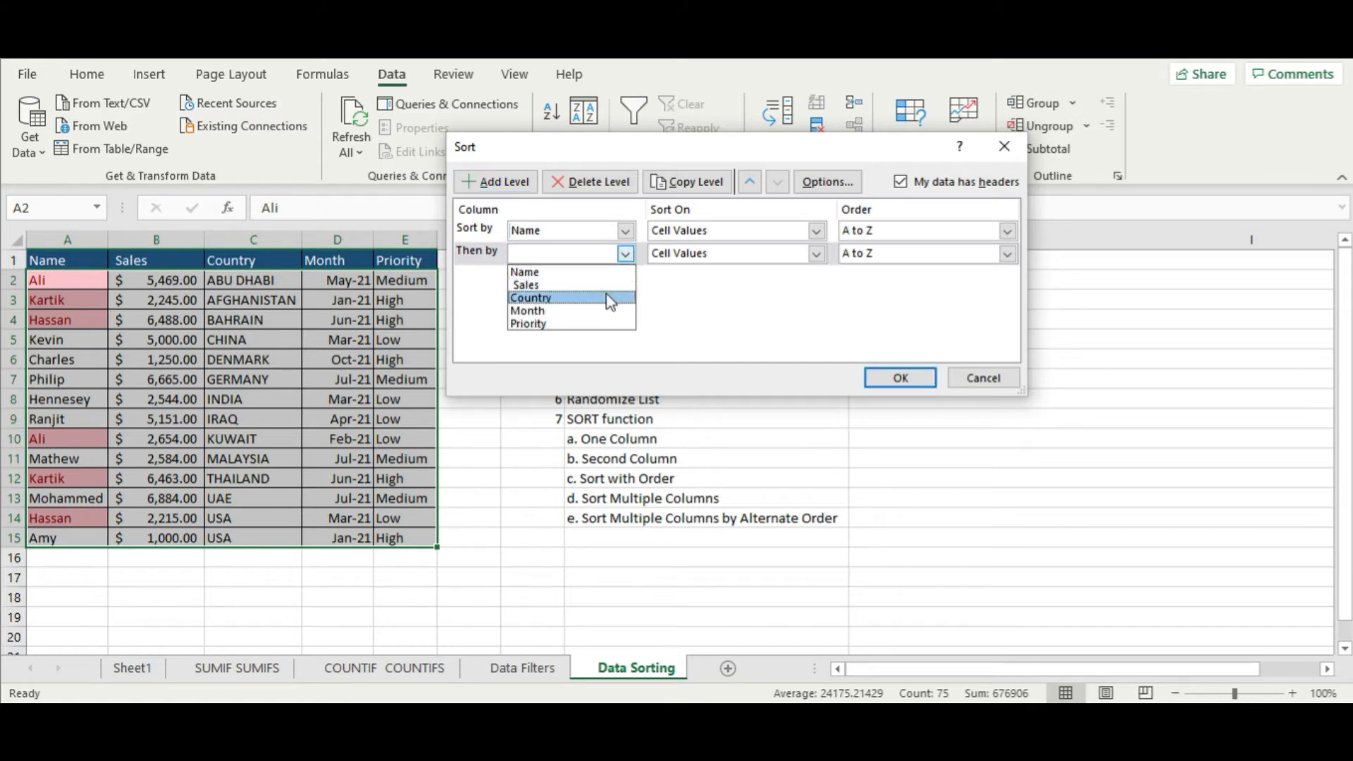
click(611, 286)
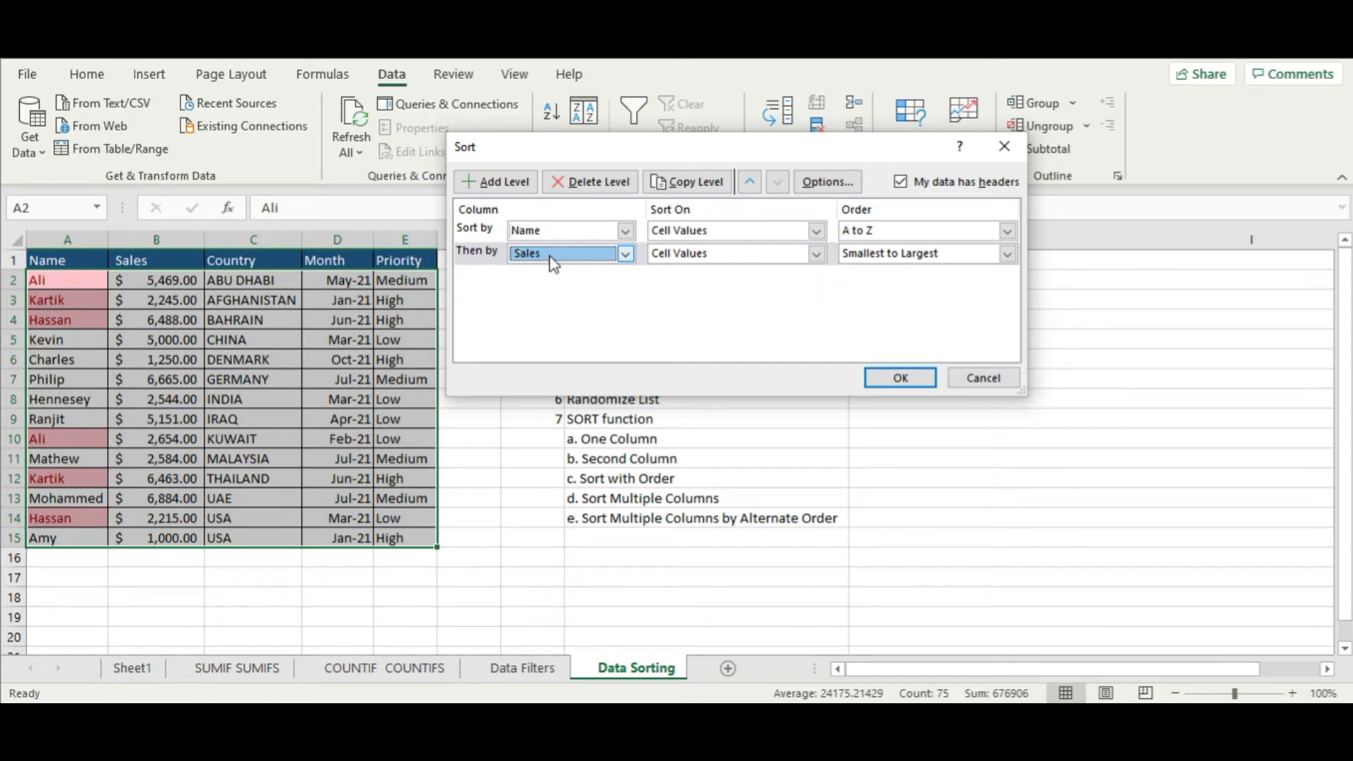
click(904, 262)
click(916, 269)
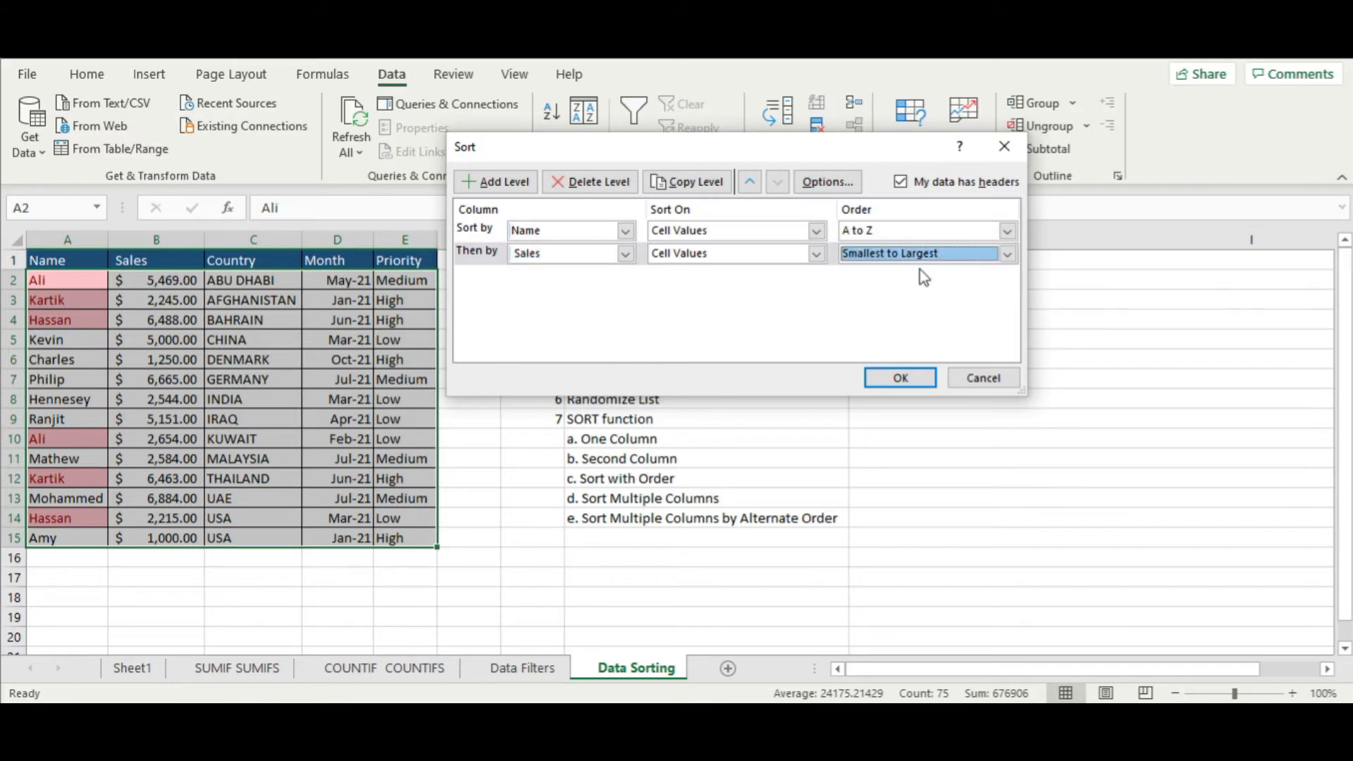
click(902, 380)
click(904, 384)
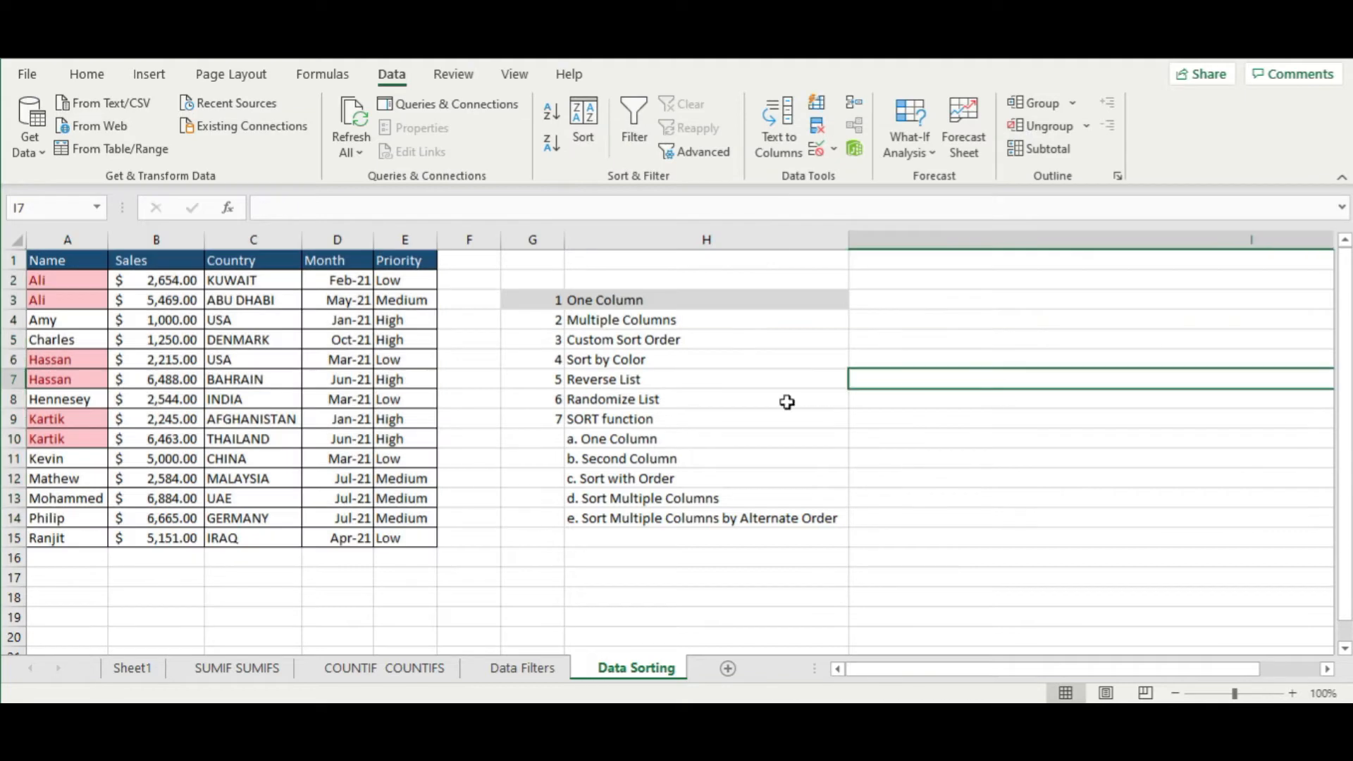
Check the order of the Sales amounts within the repeated names in rows 2–3 and 6–7
click(79, 280)
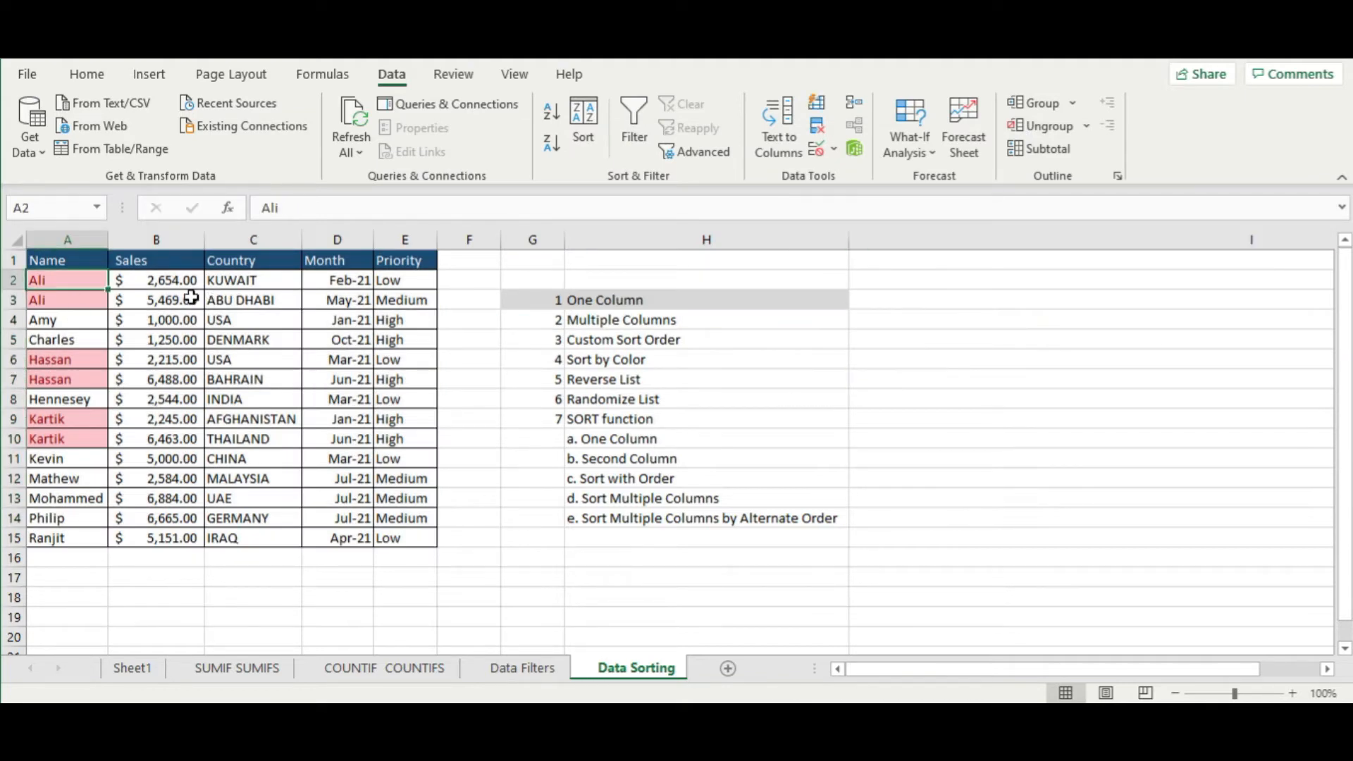
click(192, 280)
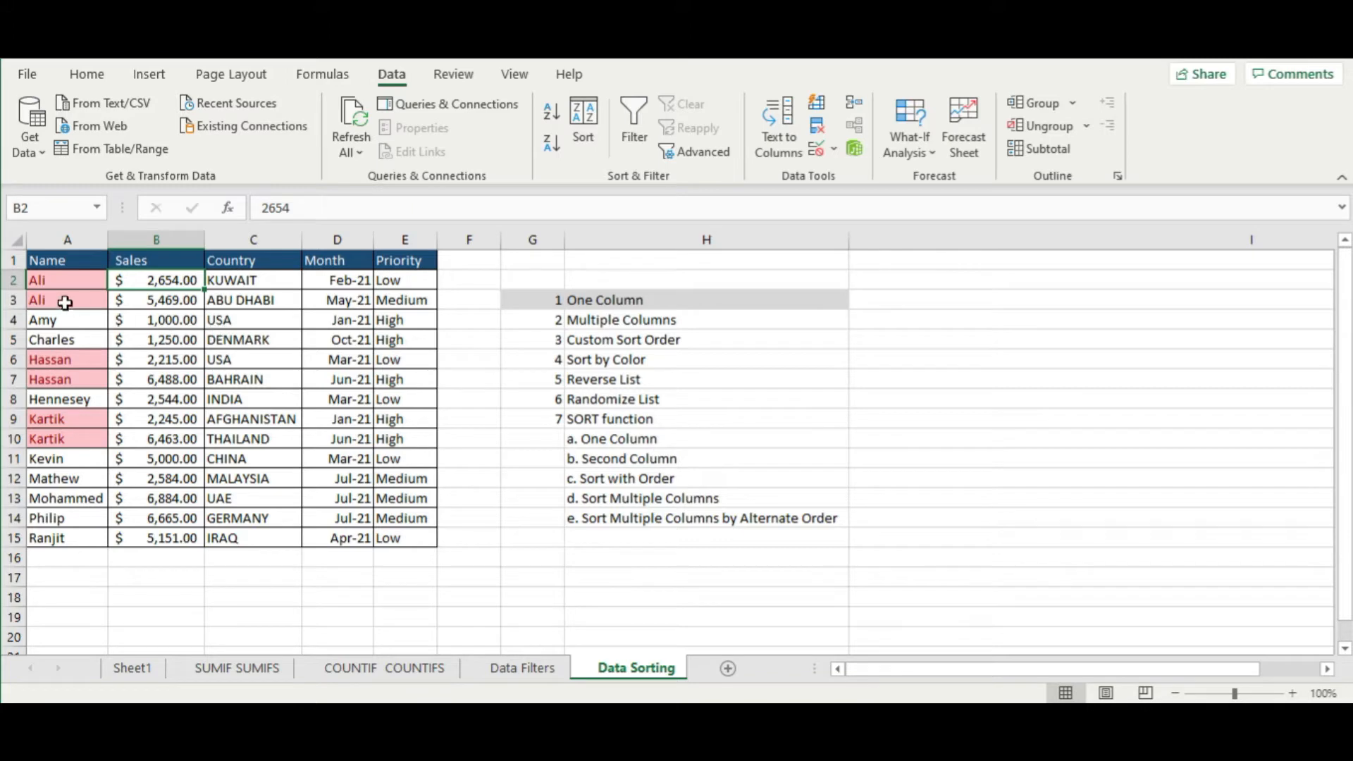
click(188, 301)
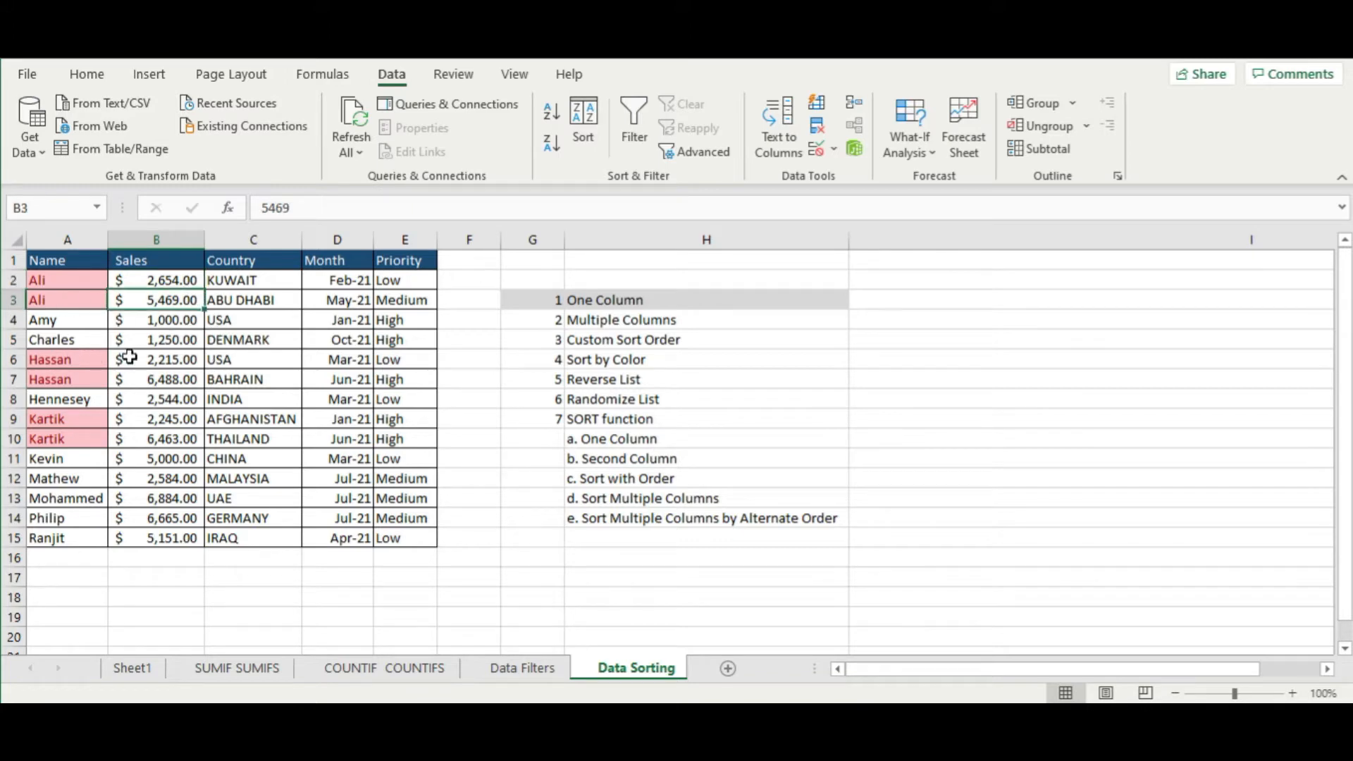
click(188, 358)
click(173, 385)
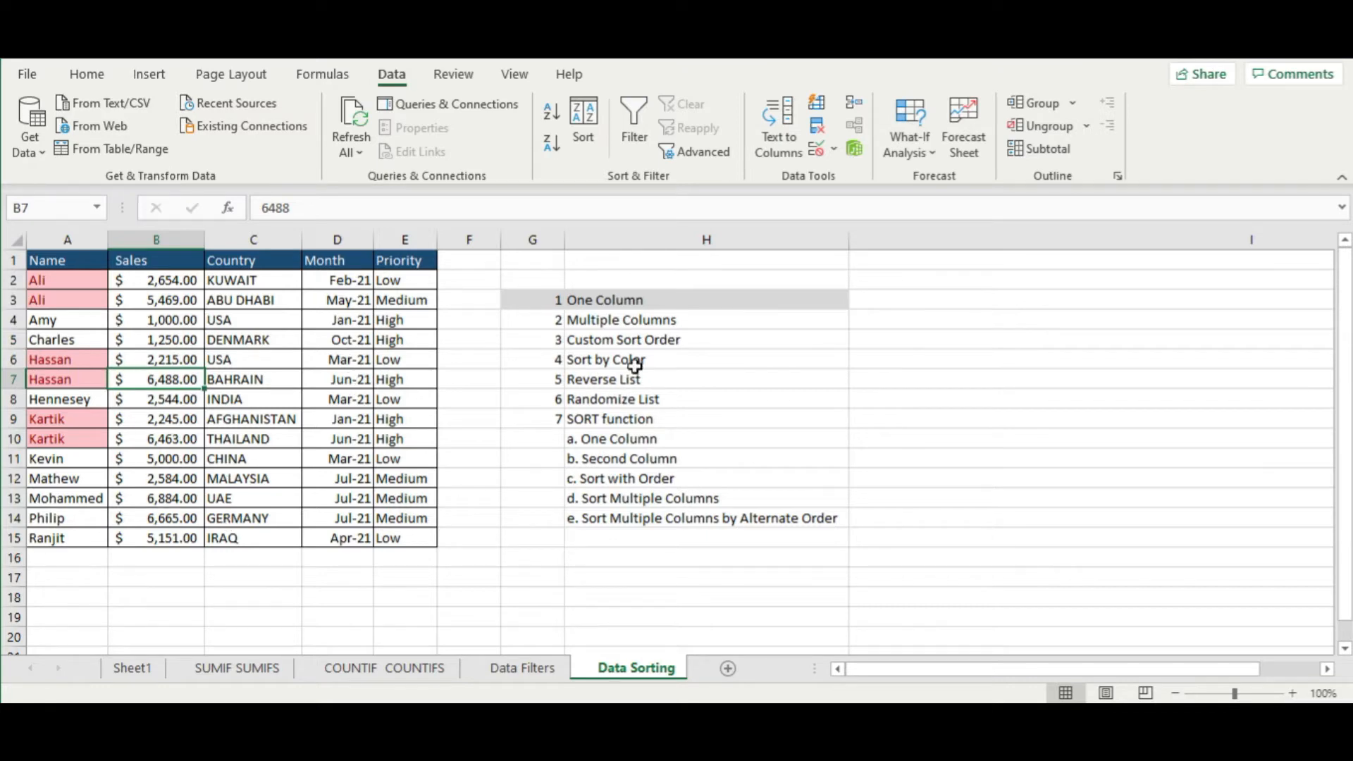
Start a custom sort of the table A1:E15 and add a new level directly below Name
click(70, 323)
drag(70, 260, 406, 541)
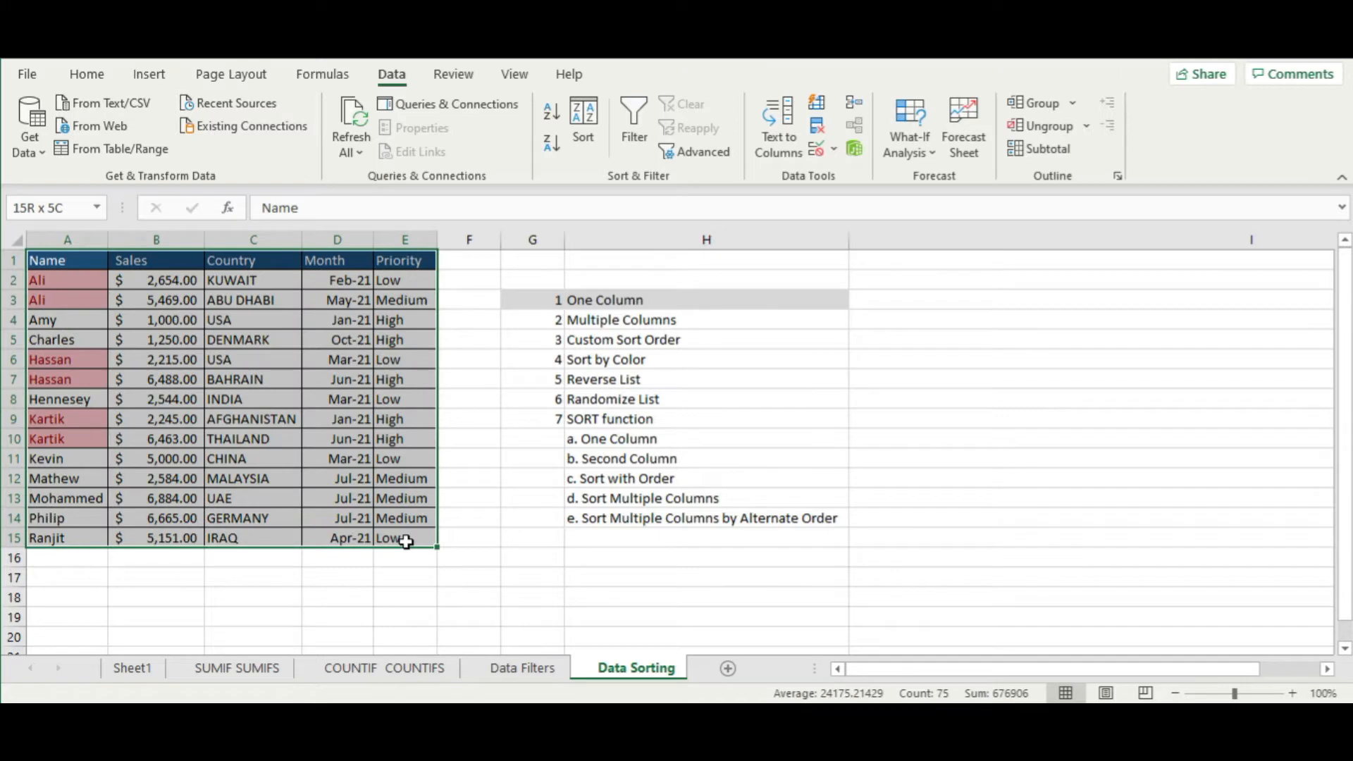
click(591, 118)
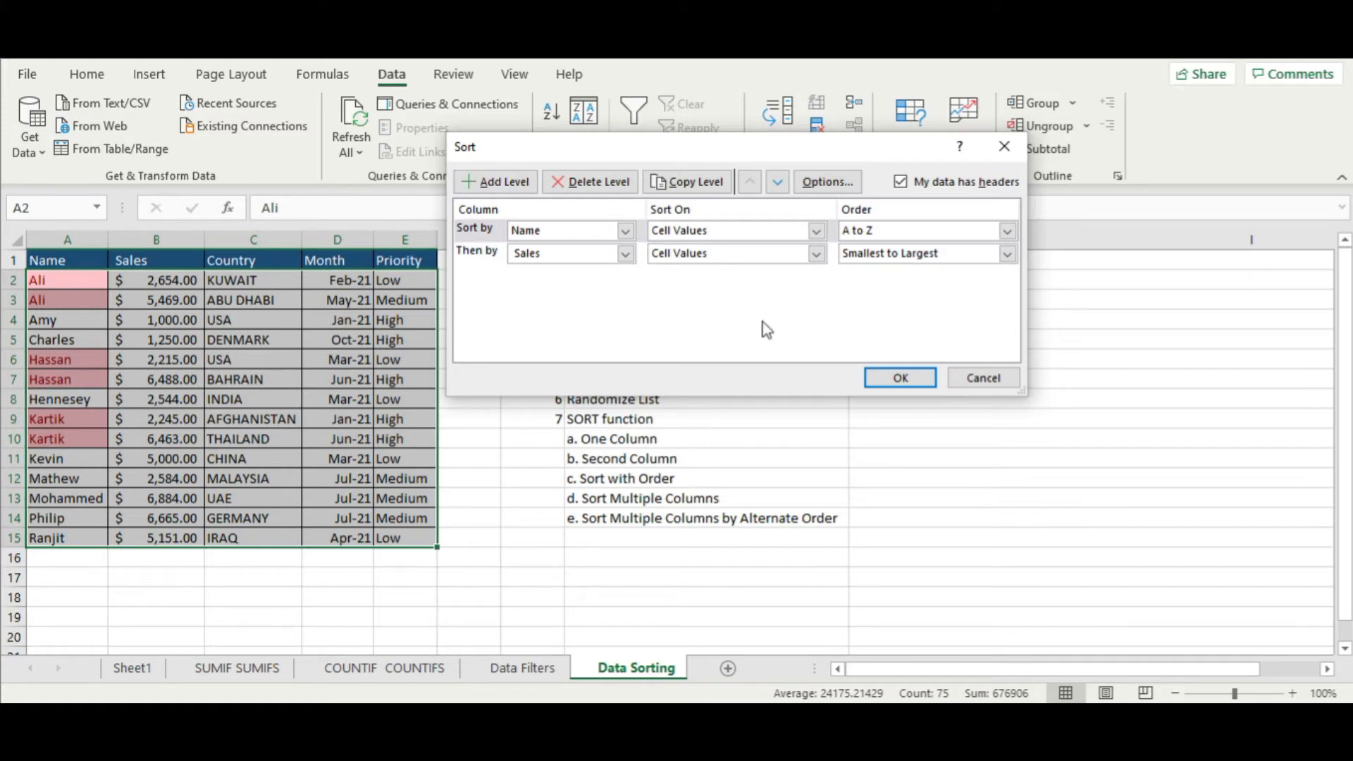
click(505, 183)
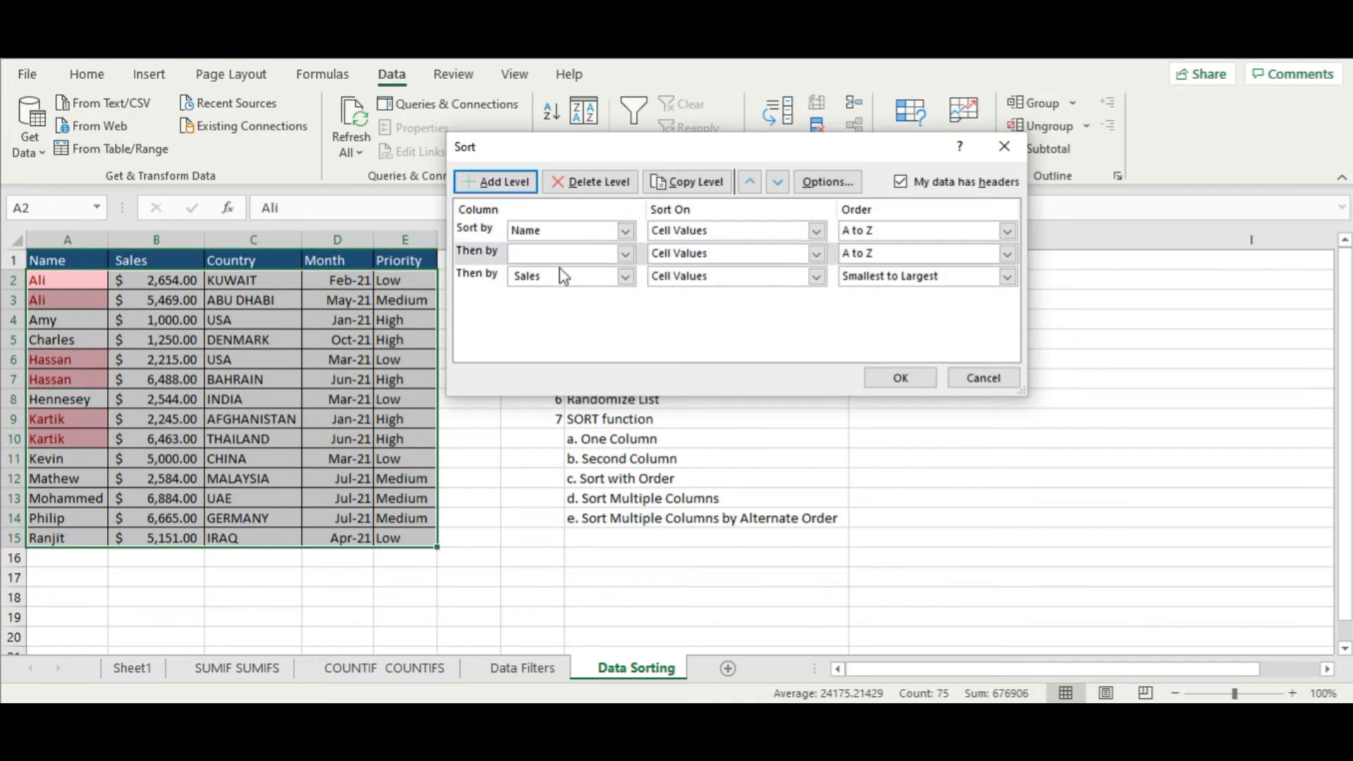
click(476, 259)
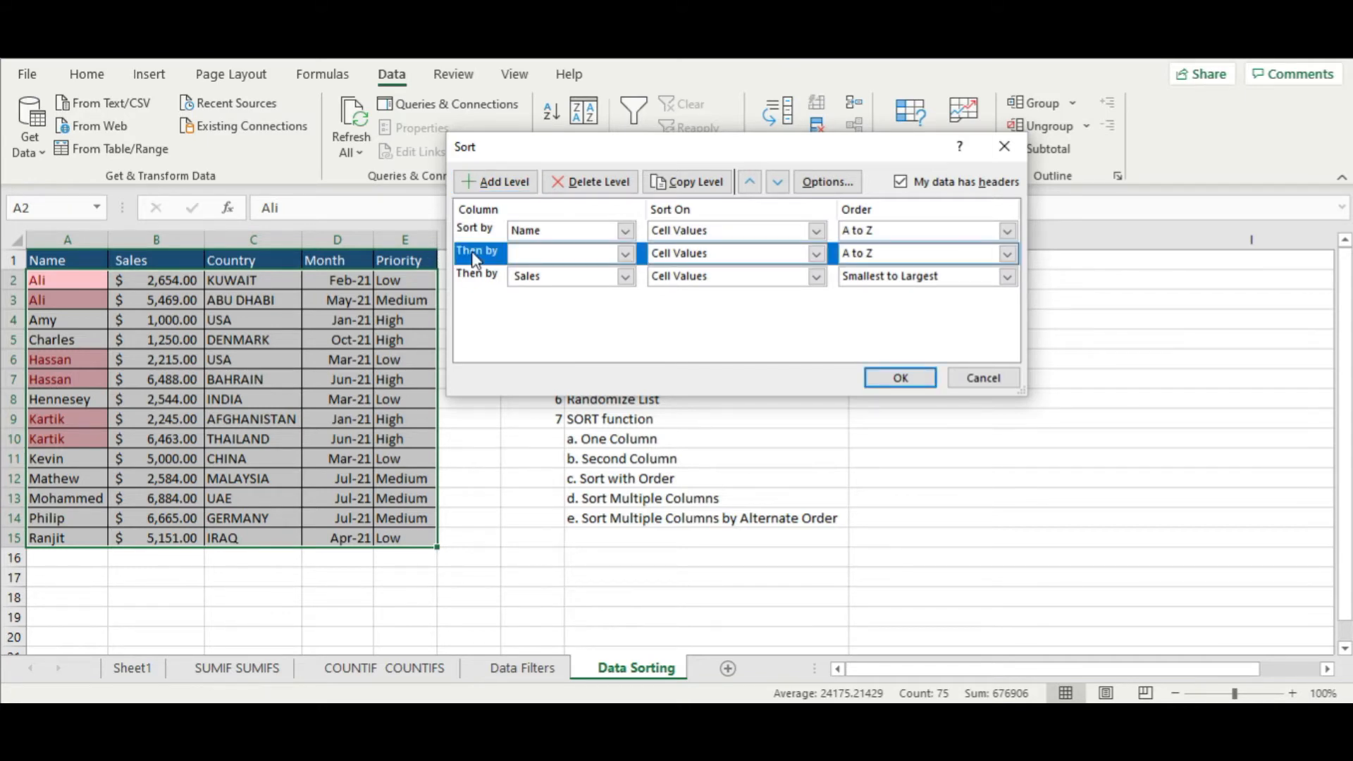
Set the second sort level to Sales and the third to Country, and apply the sort
click(625, 254)
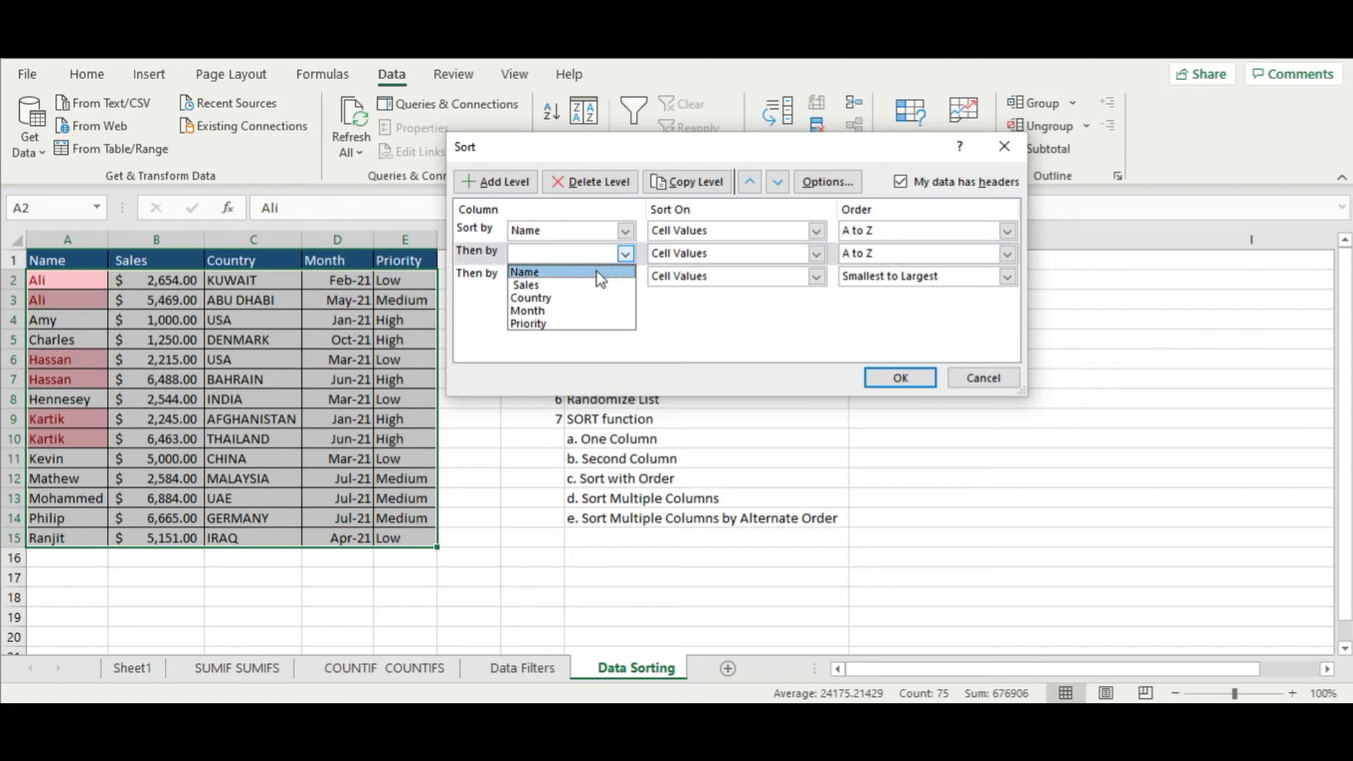
click(597, 285)
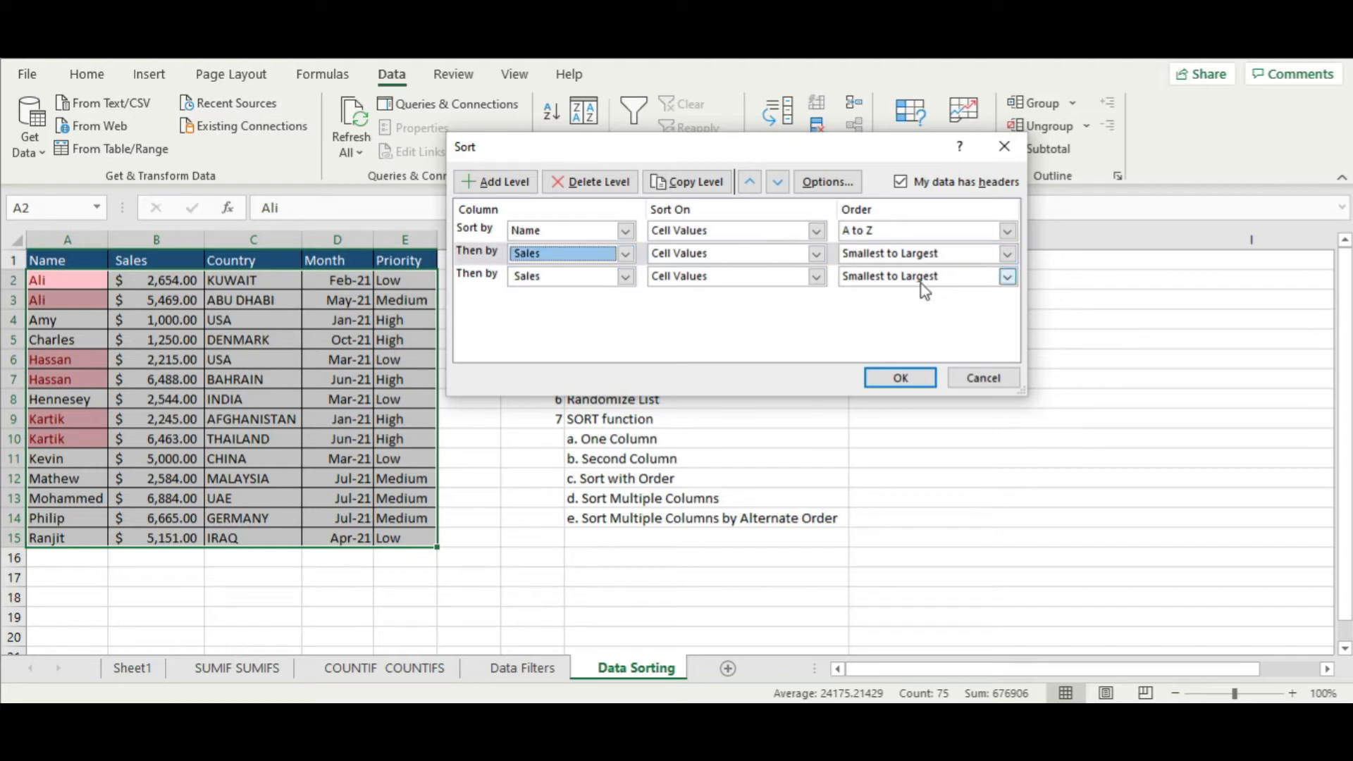
click(626, 276)
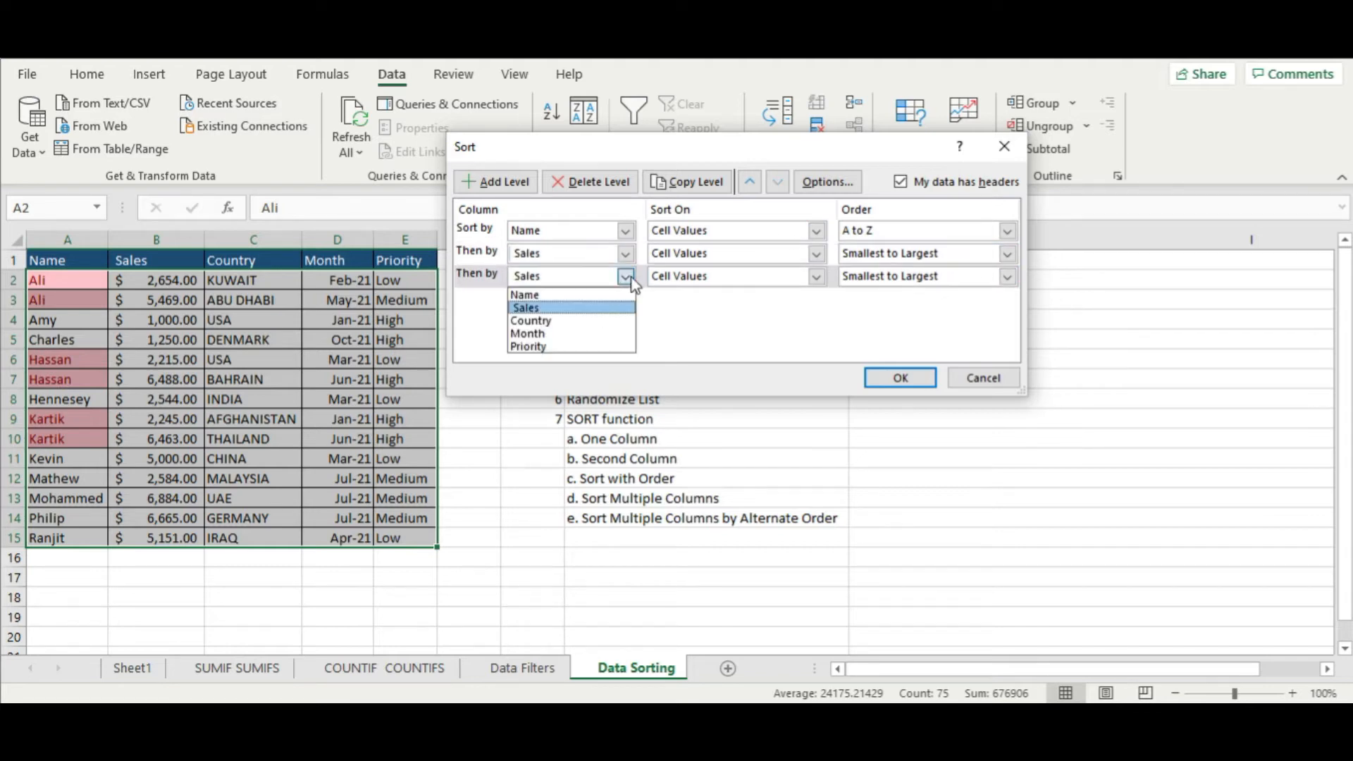
click(592, 319)
click(905, 378)
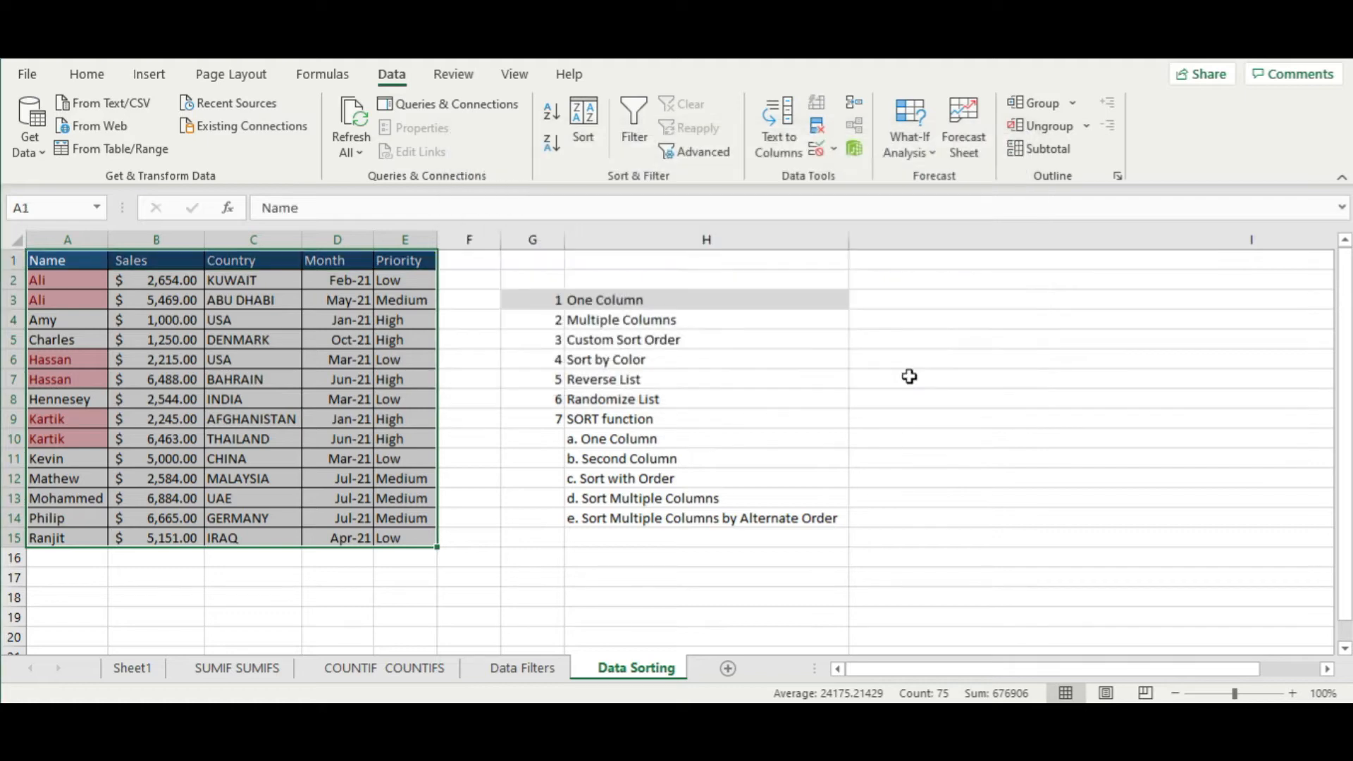
click(363, 379)
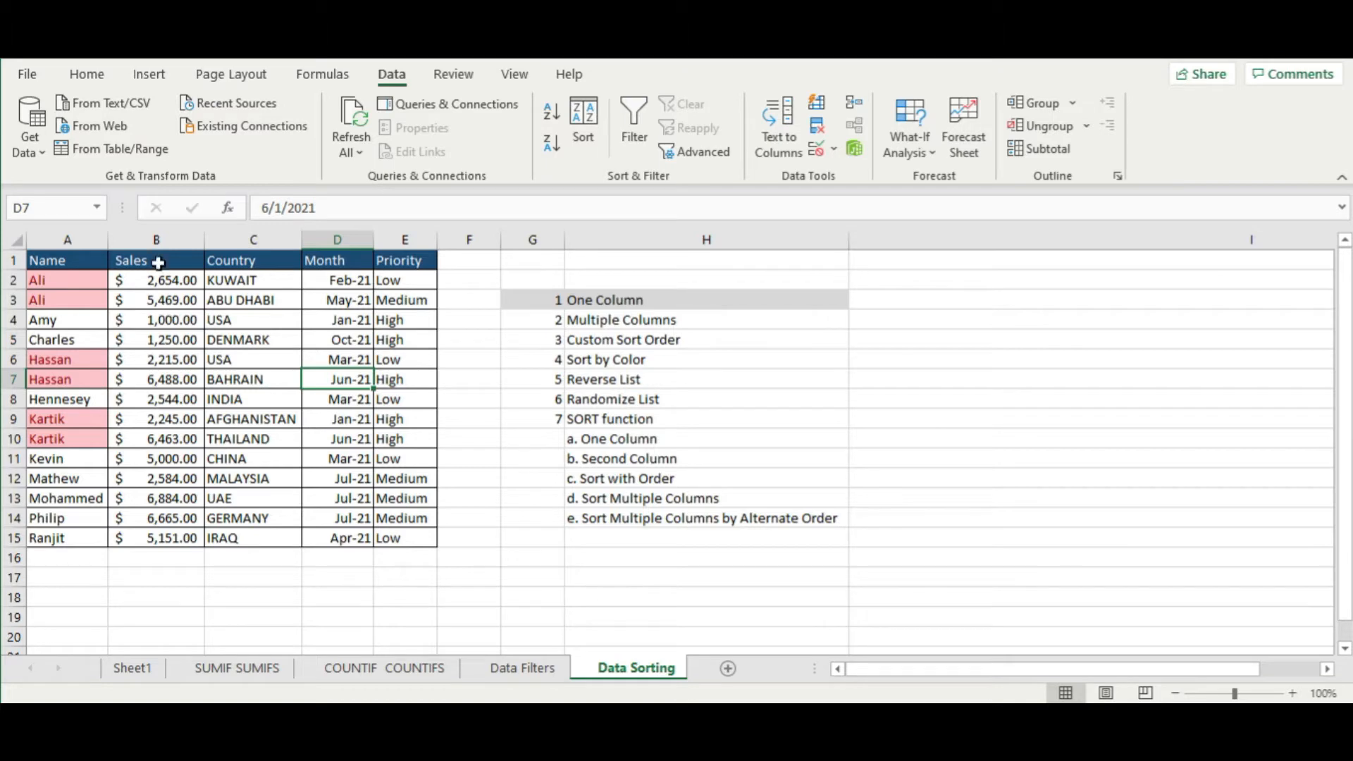
Re-sort the table A1:E15 by Name, with Country A to Z as second level and Sales Smallest to Largest as third
drag(63, 262, 398, 539)
click(584, 124)
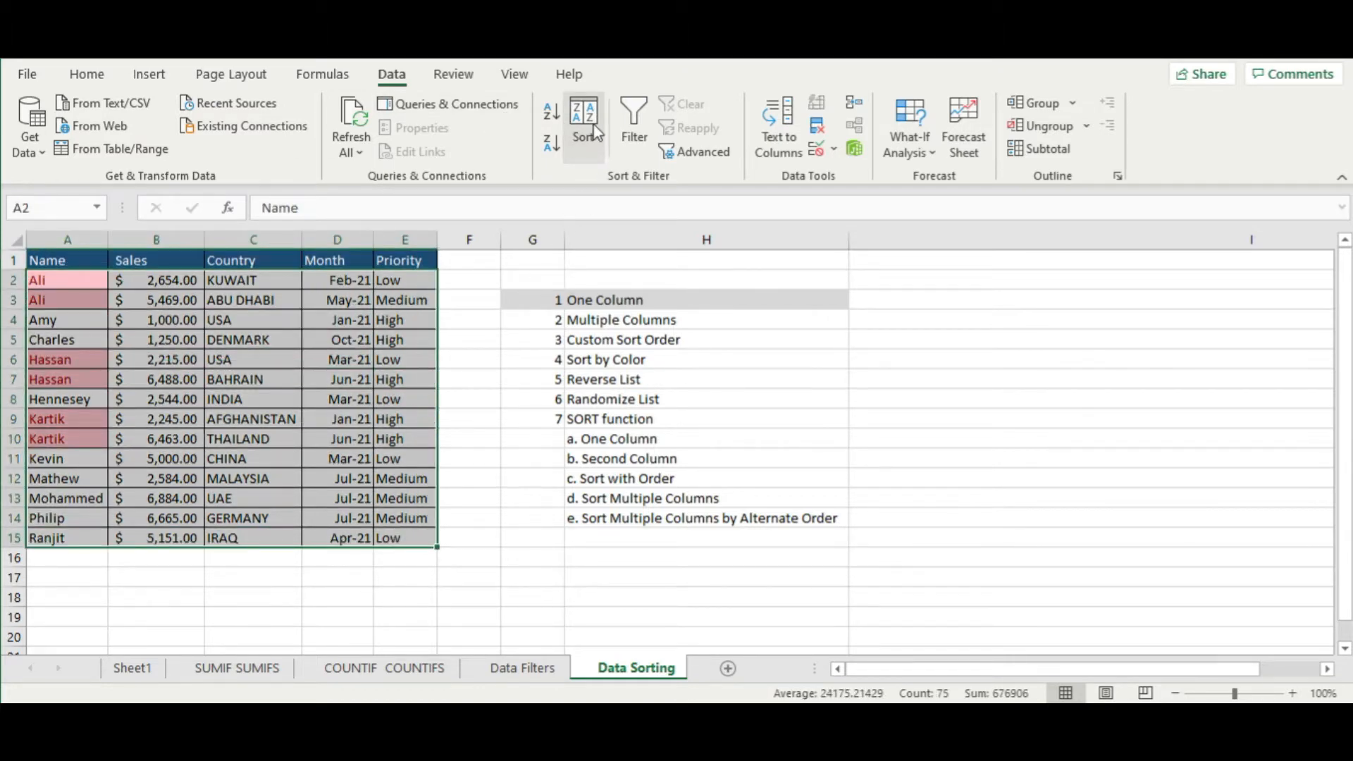
drag(791, 258, 703, 290)
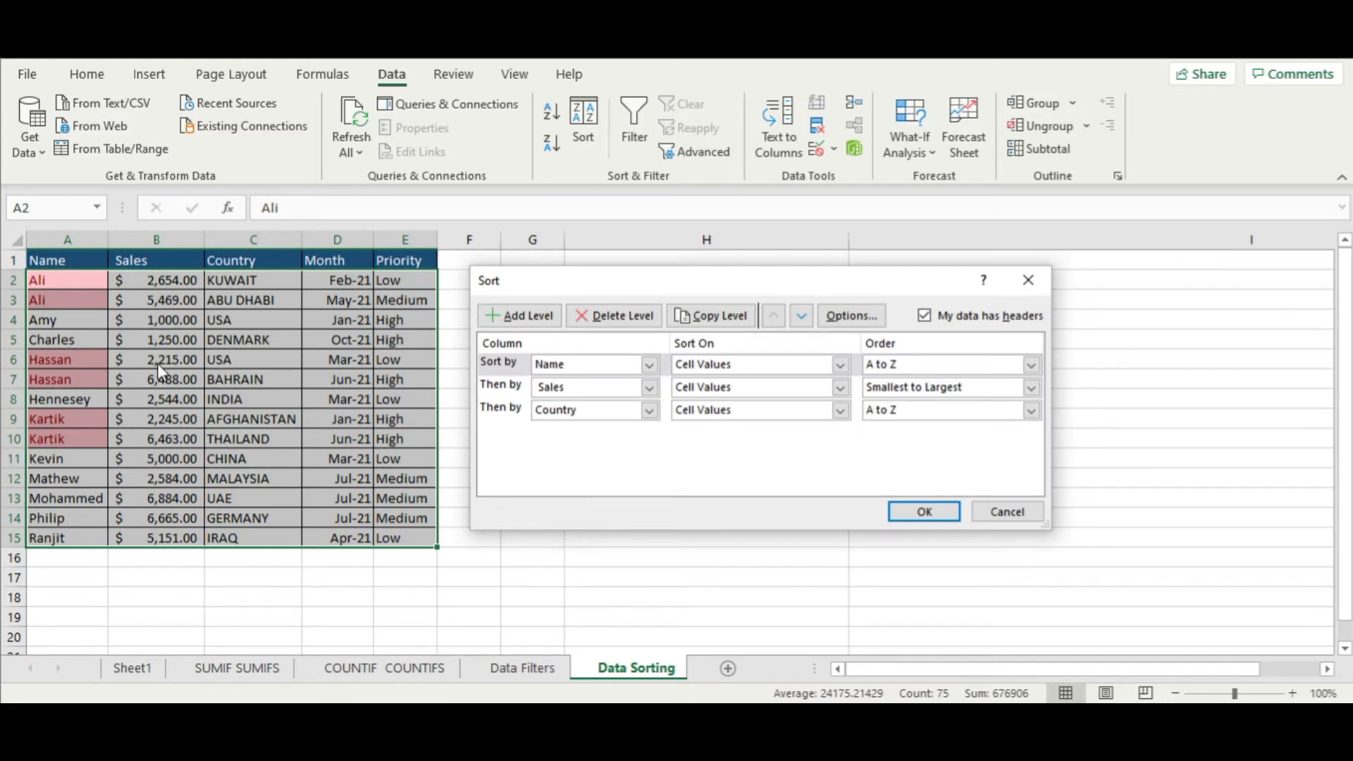
click(649, 387)
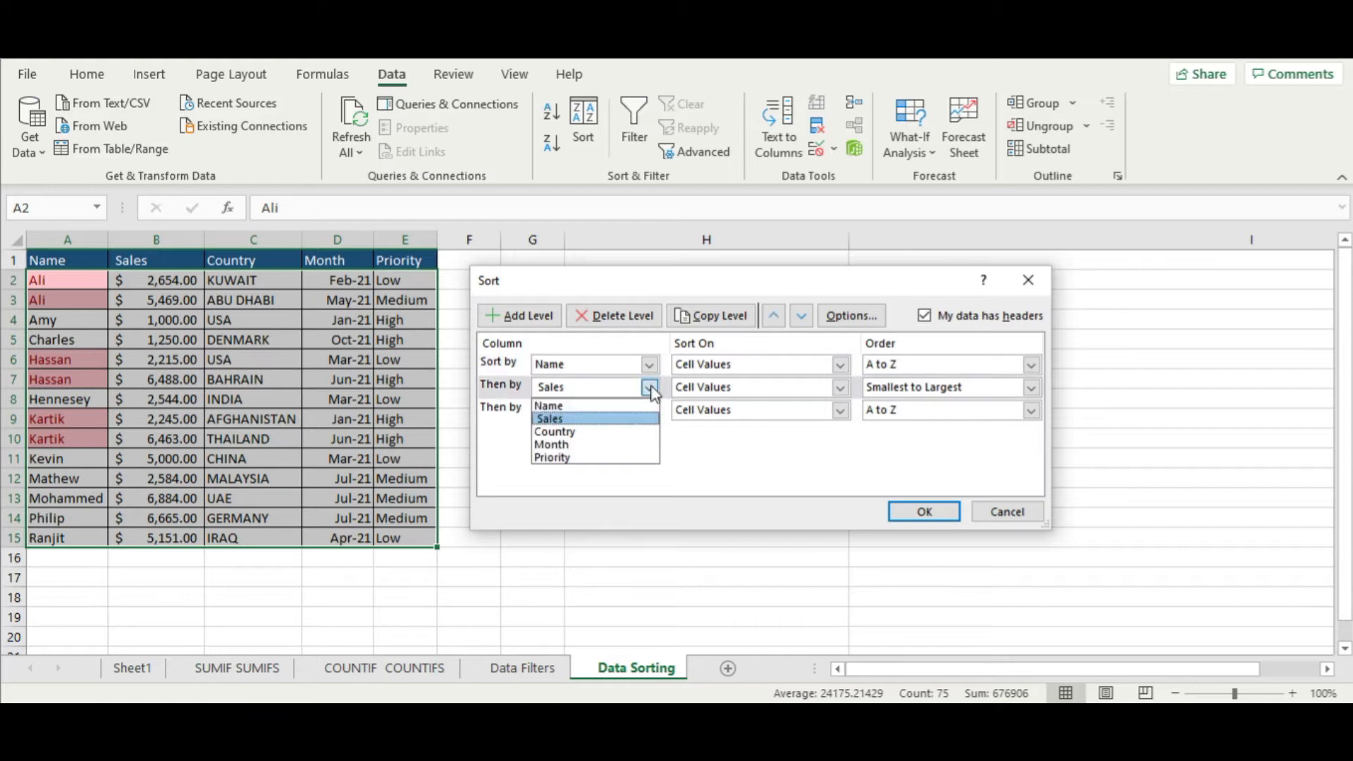
click(596, 432)
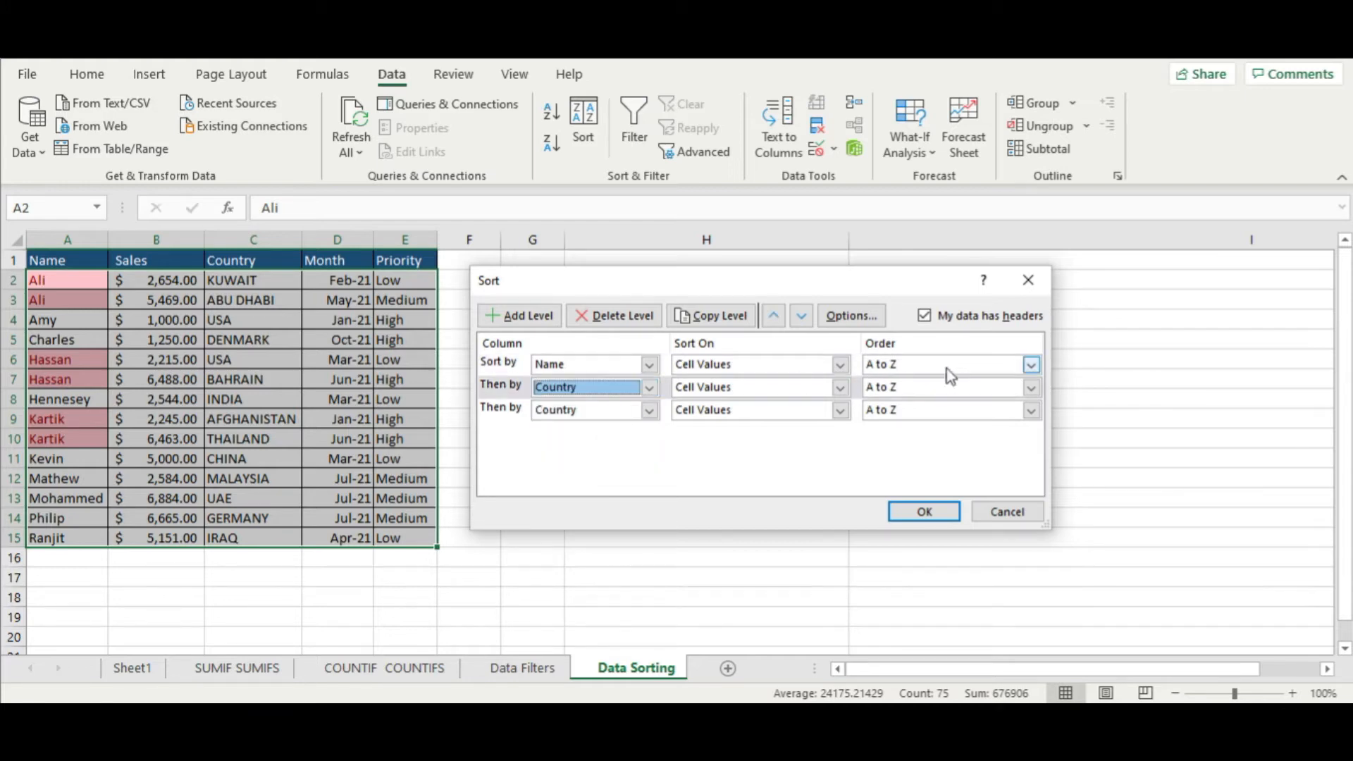
click(649, 410)
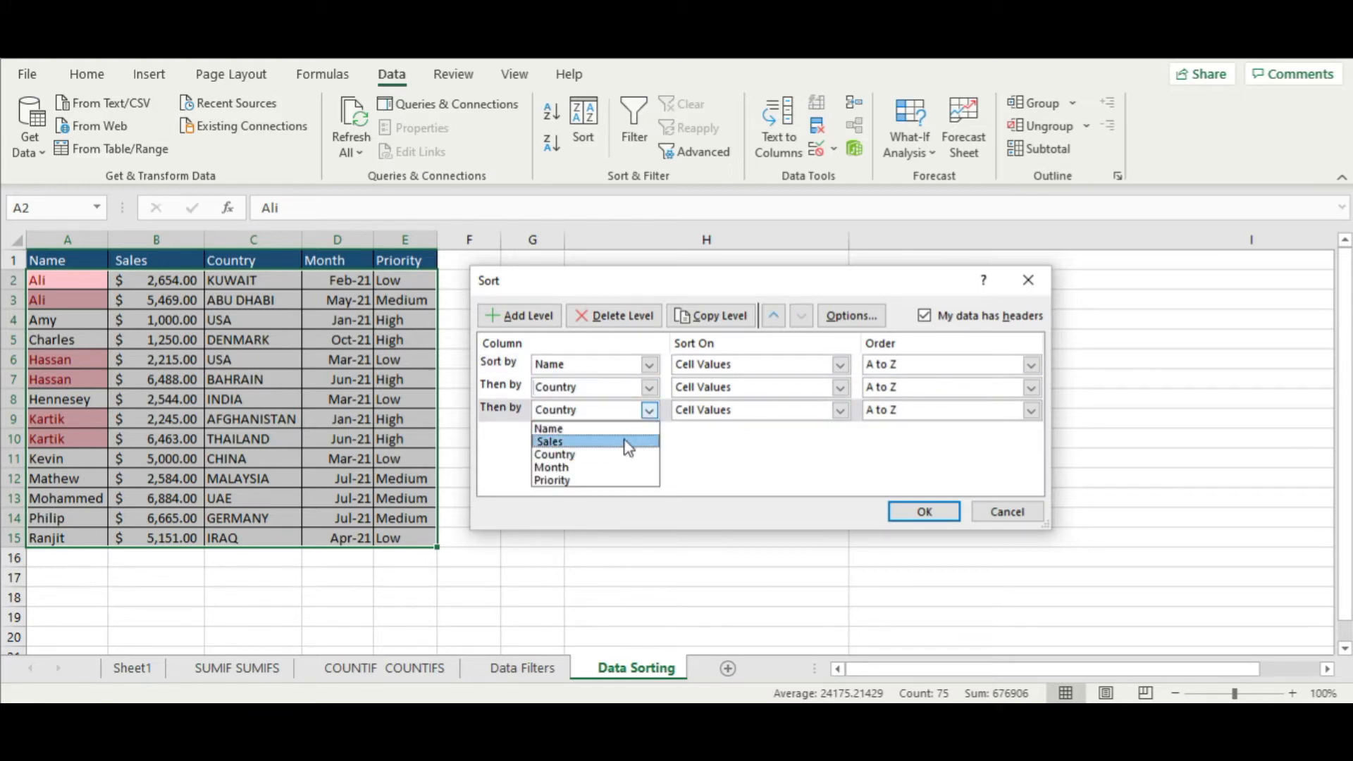
click(628, 447)
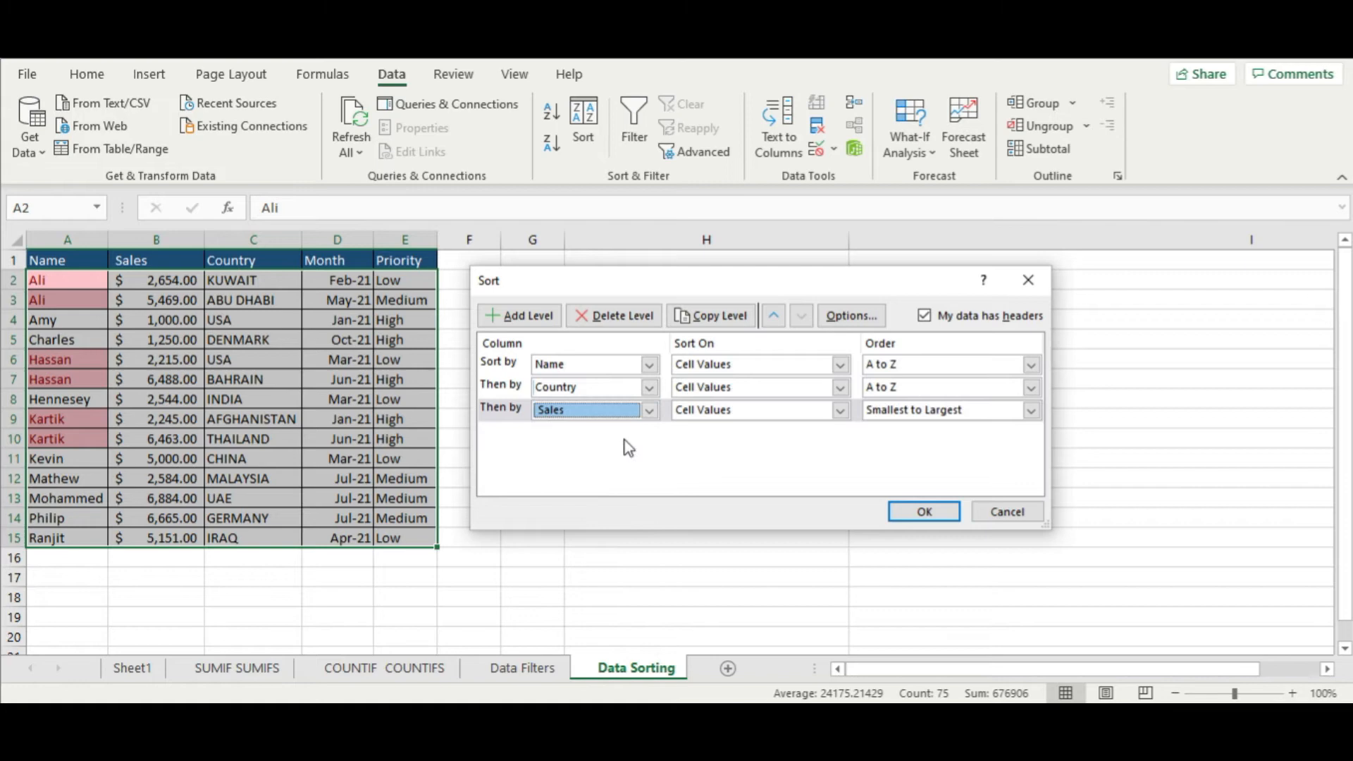
click(917, 513)
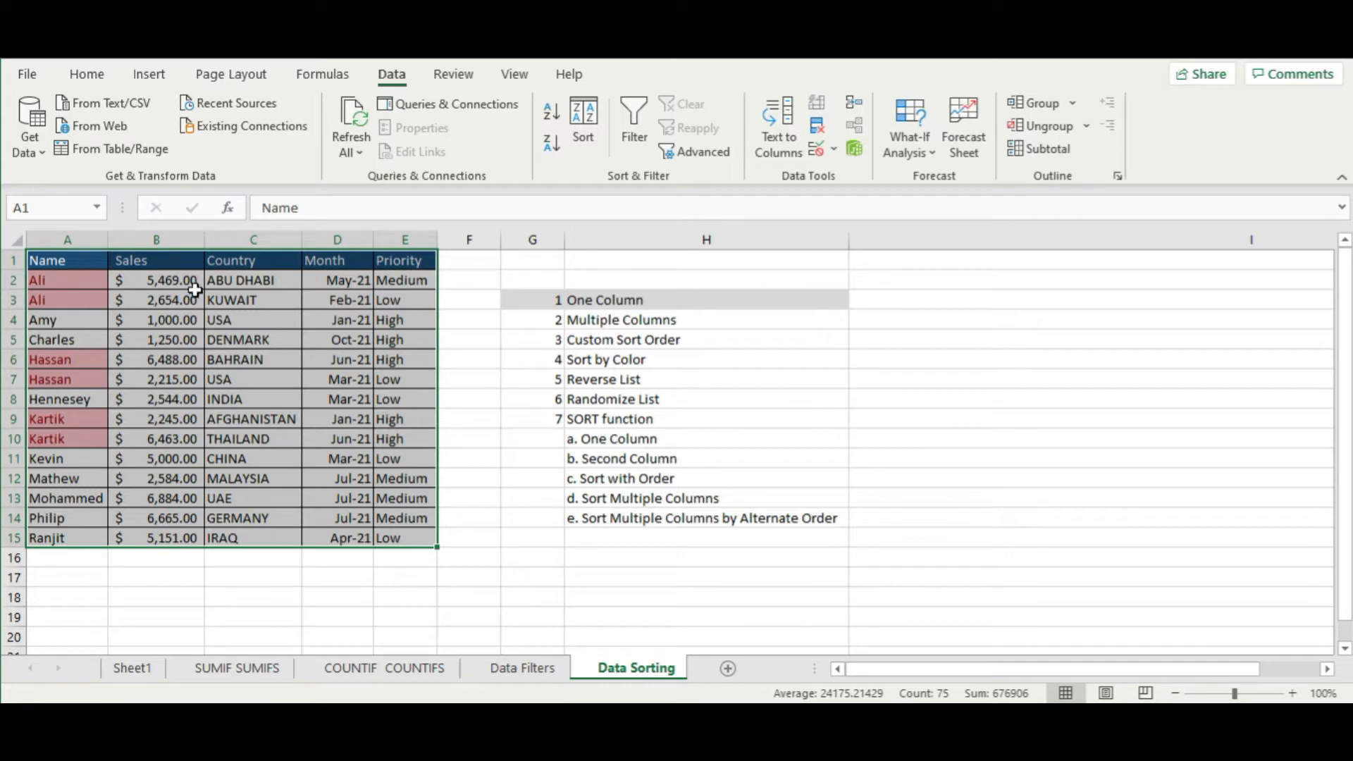
click(79, 284)
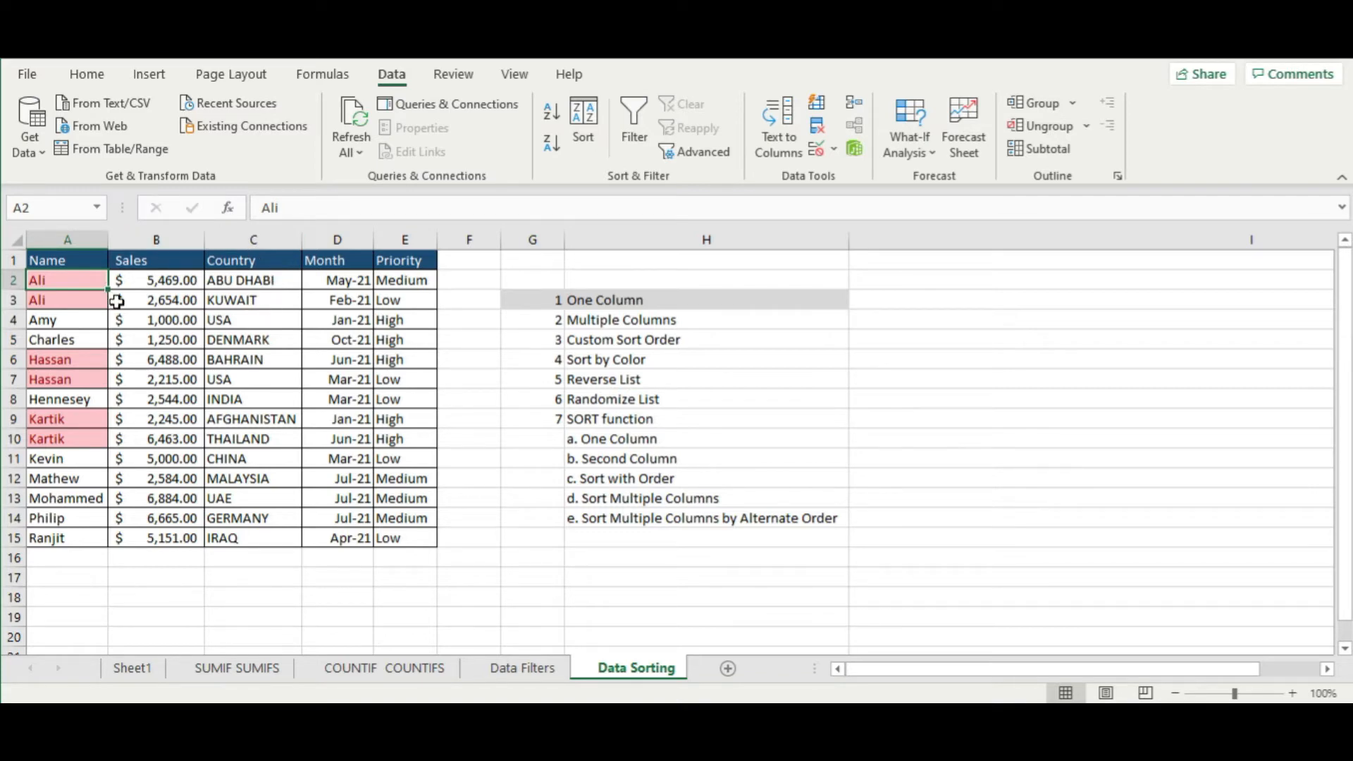
Review the custom sort levels of the table A1:E15 and close the sort settings
drag(94, 261, 394, 538)
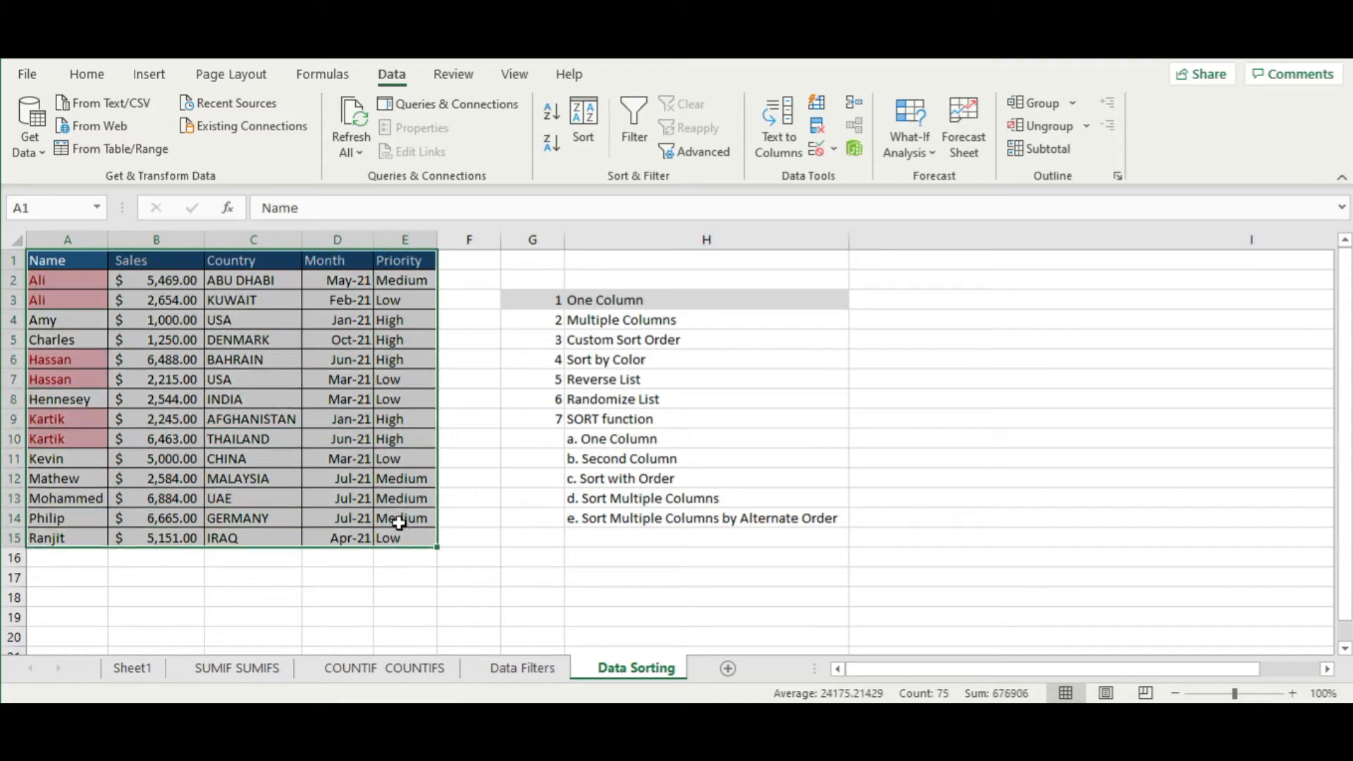
click(582, 137)
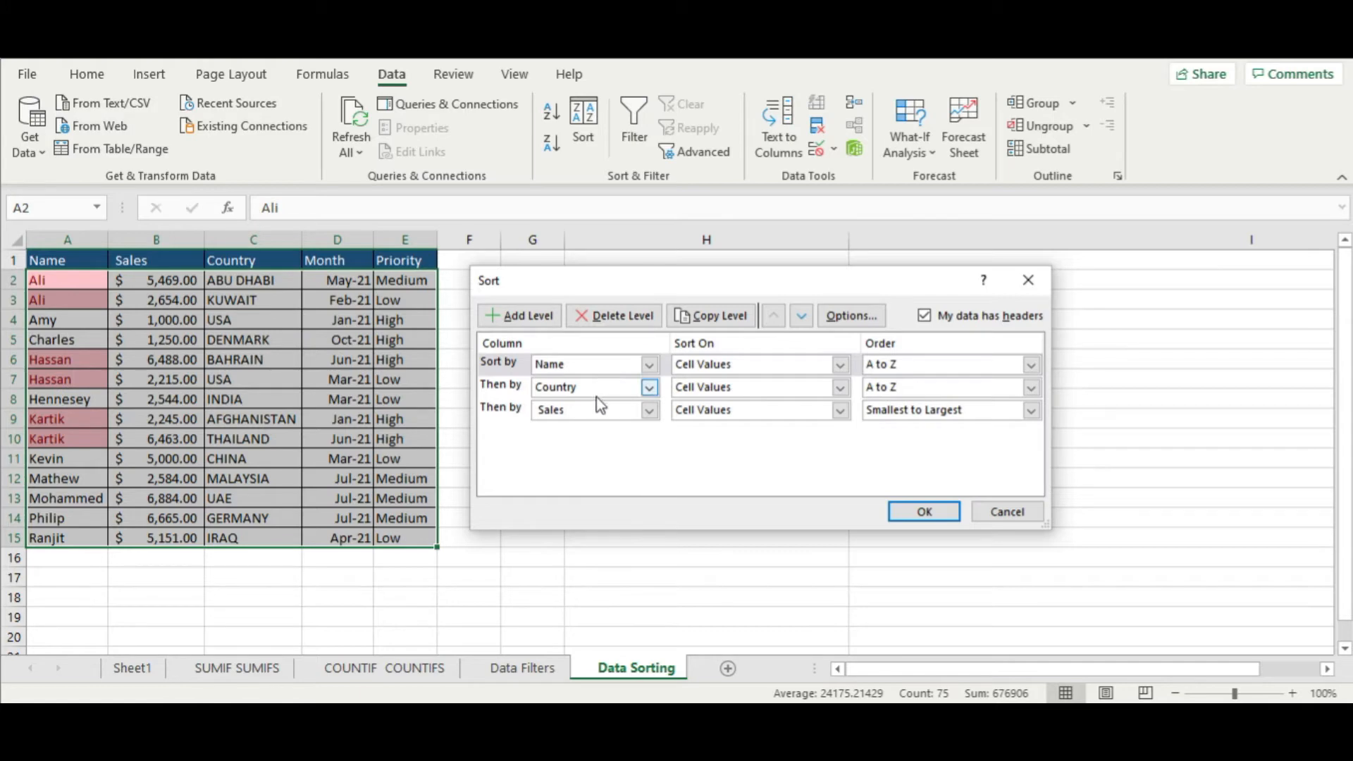
click(923, 515)
click(653, 517)
Shade the topic row "Multiple Columns" in G4:H4 with the grey fill colour
drag(553, 324, 656, 323)
click(86, 74)
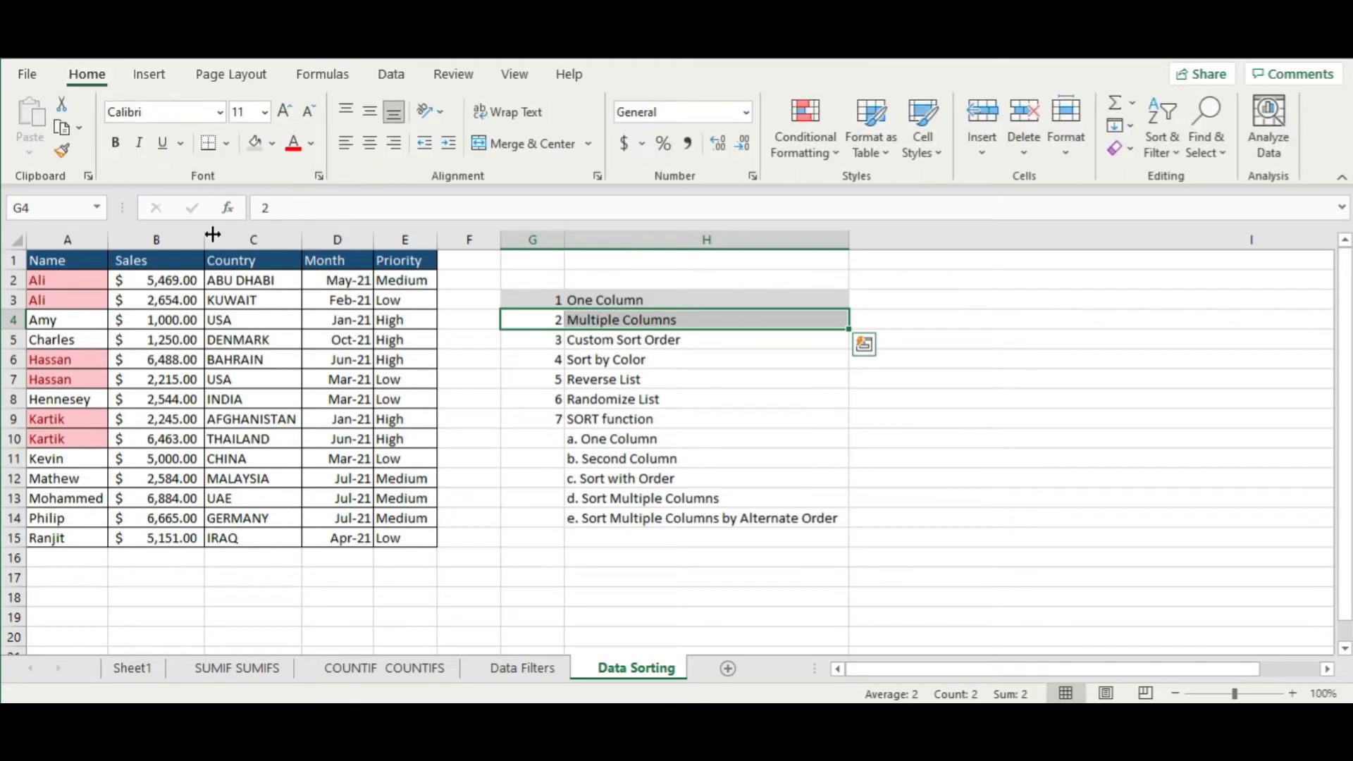
click(255, 143)
click(469, 398)
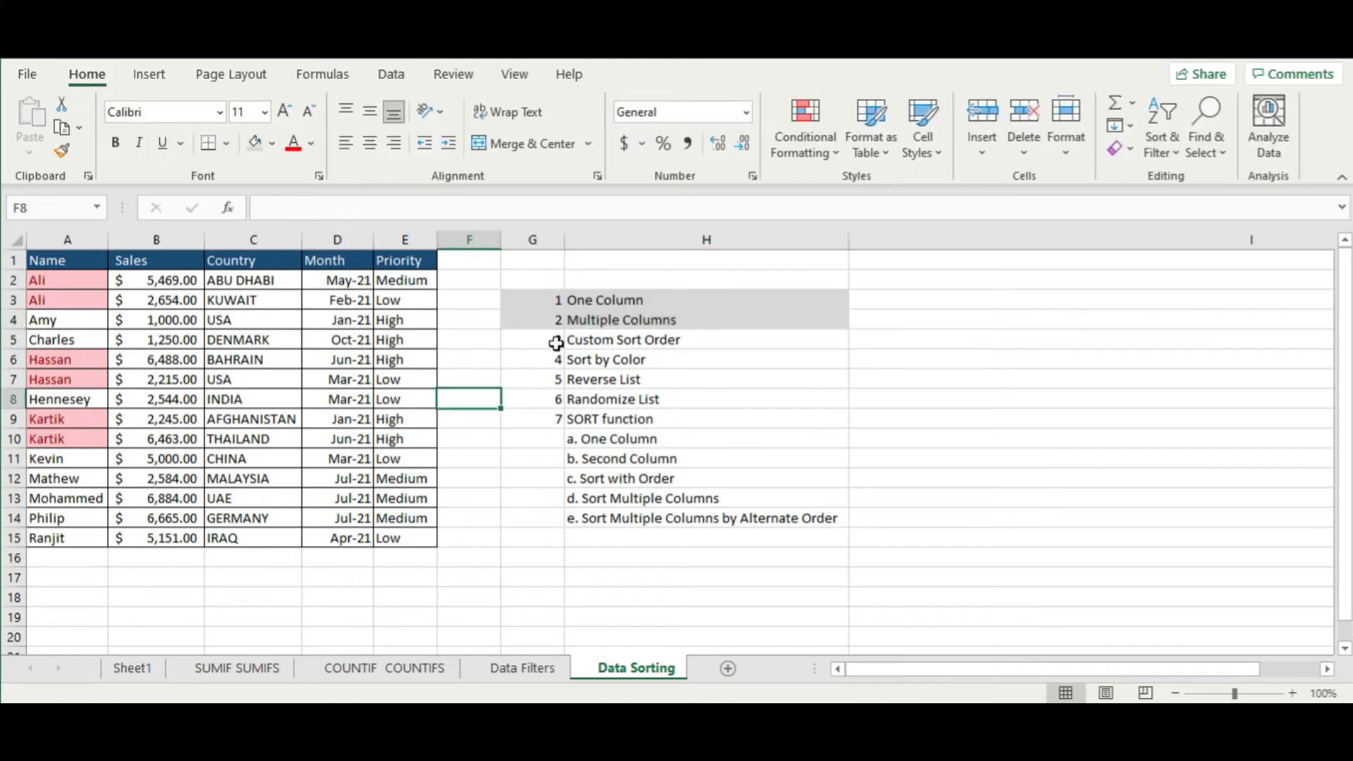
drag(556, 343, 695, 341)
click(863, 374)
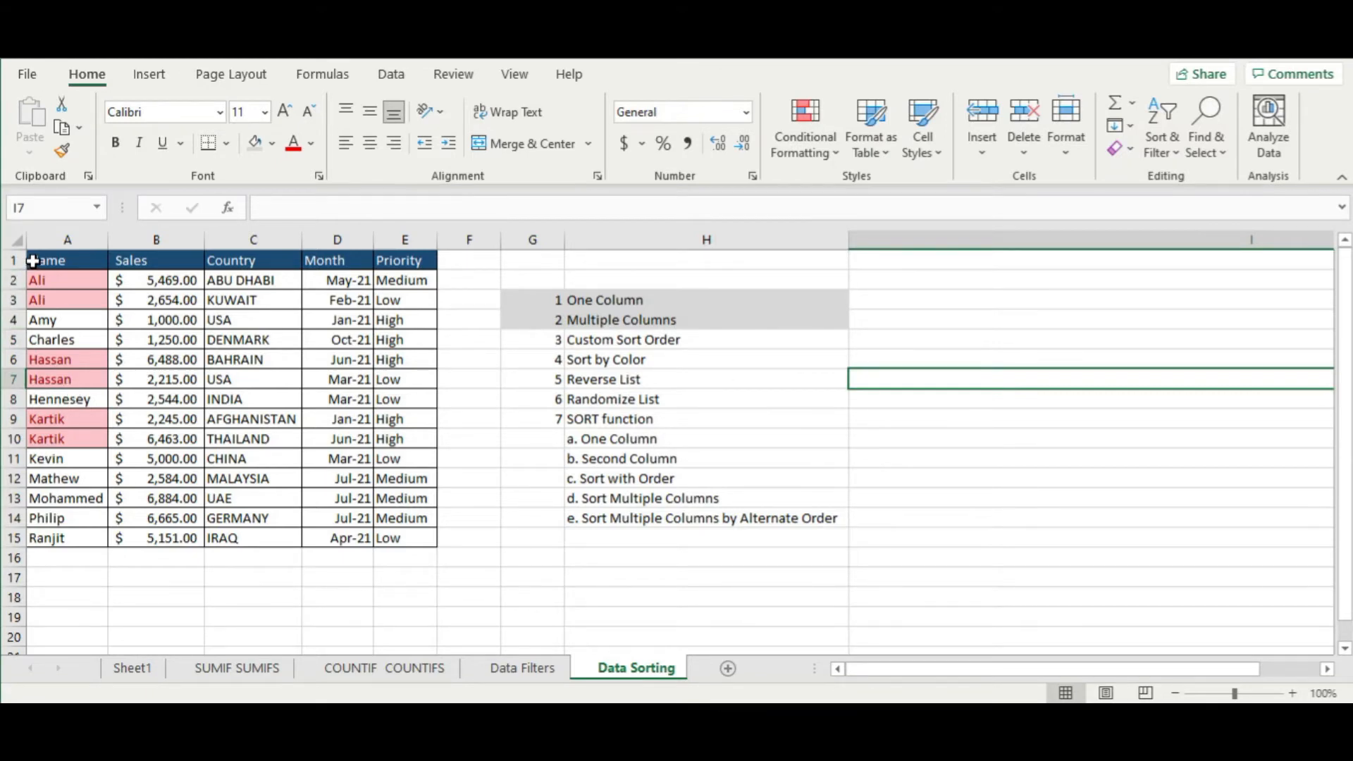
click(32, 262)
drag(33, 262, 402, 543)
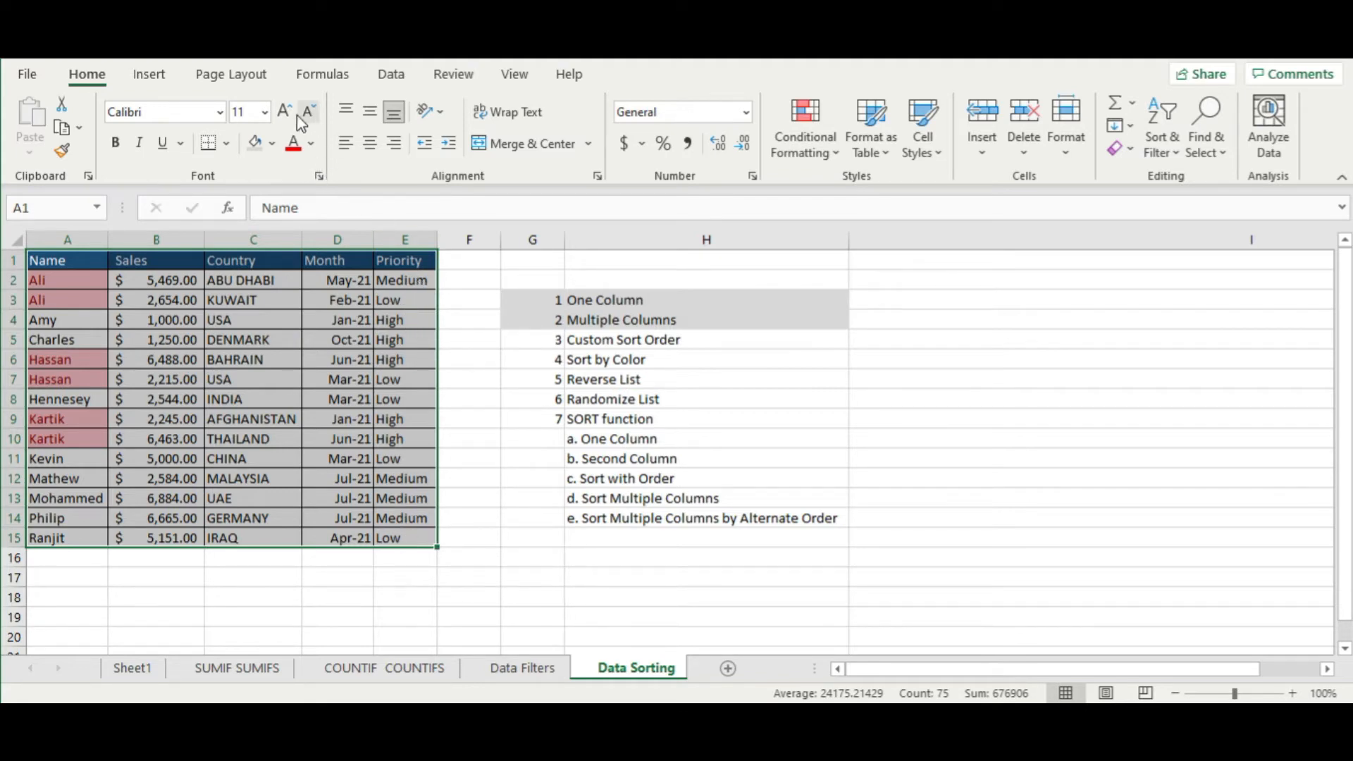
Sort the table by the Priority column from A to Z, and re-sort it from Z to A
click(391, 76)
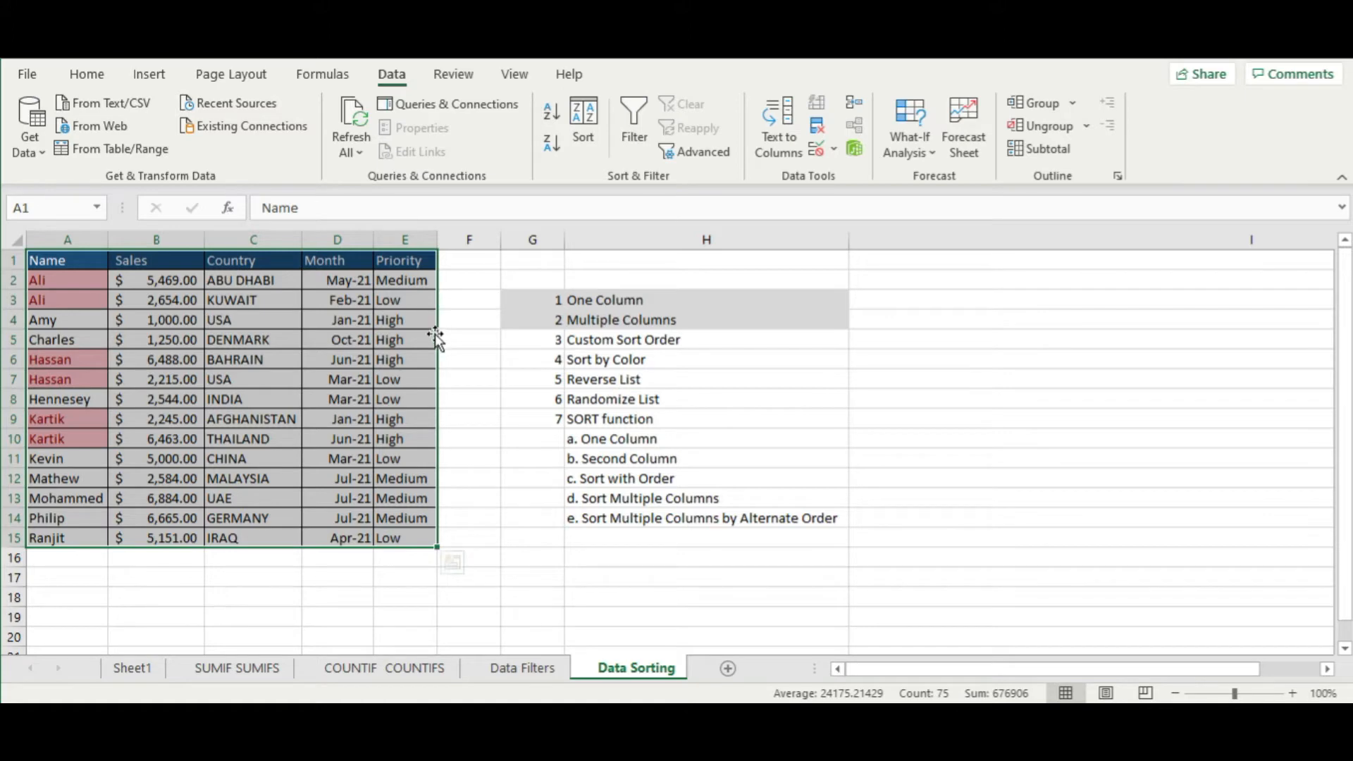
click(416, 360)
click(395, 300)
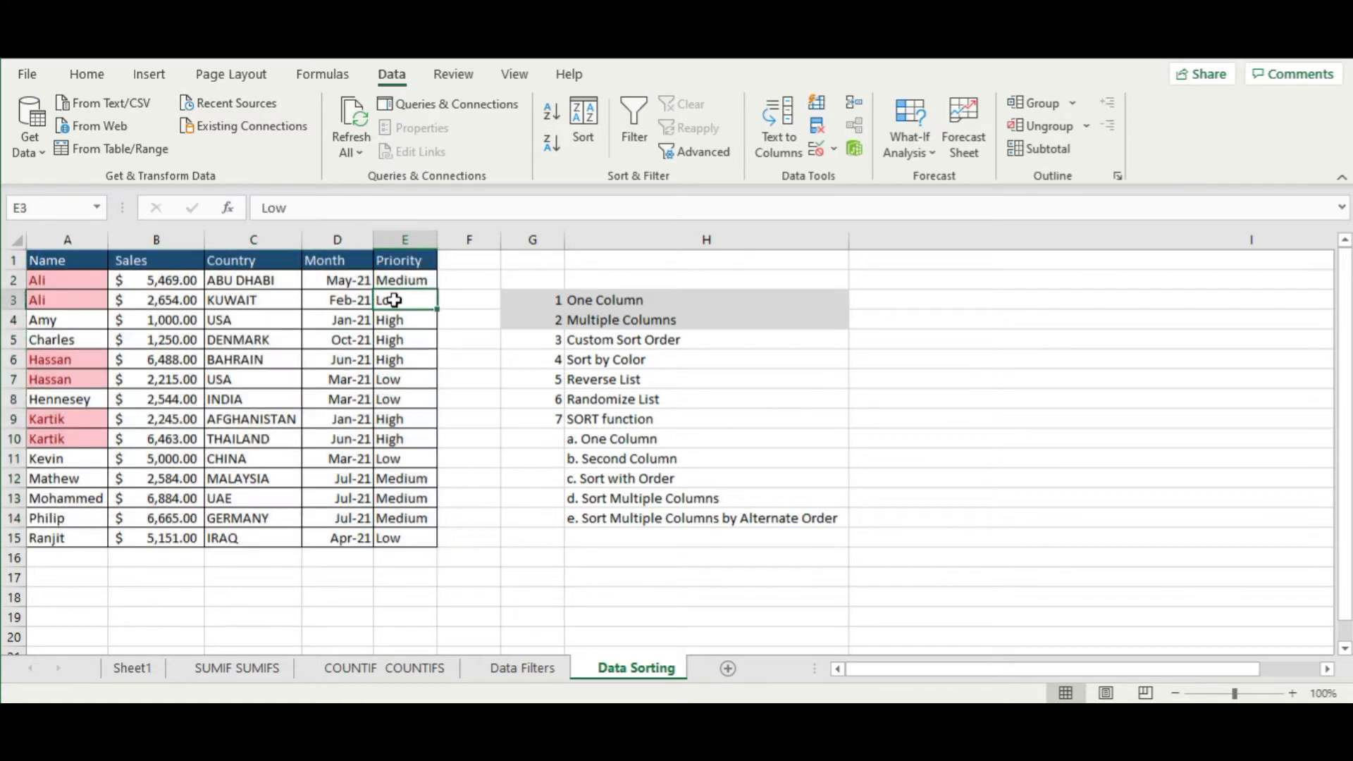
click(554, 115)
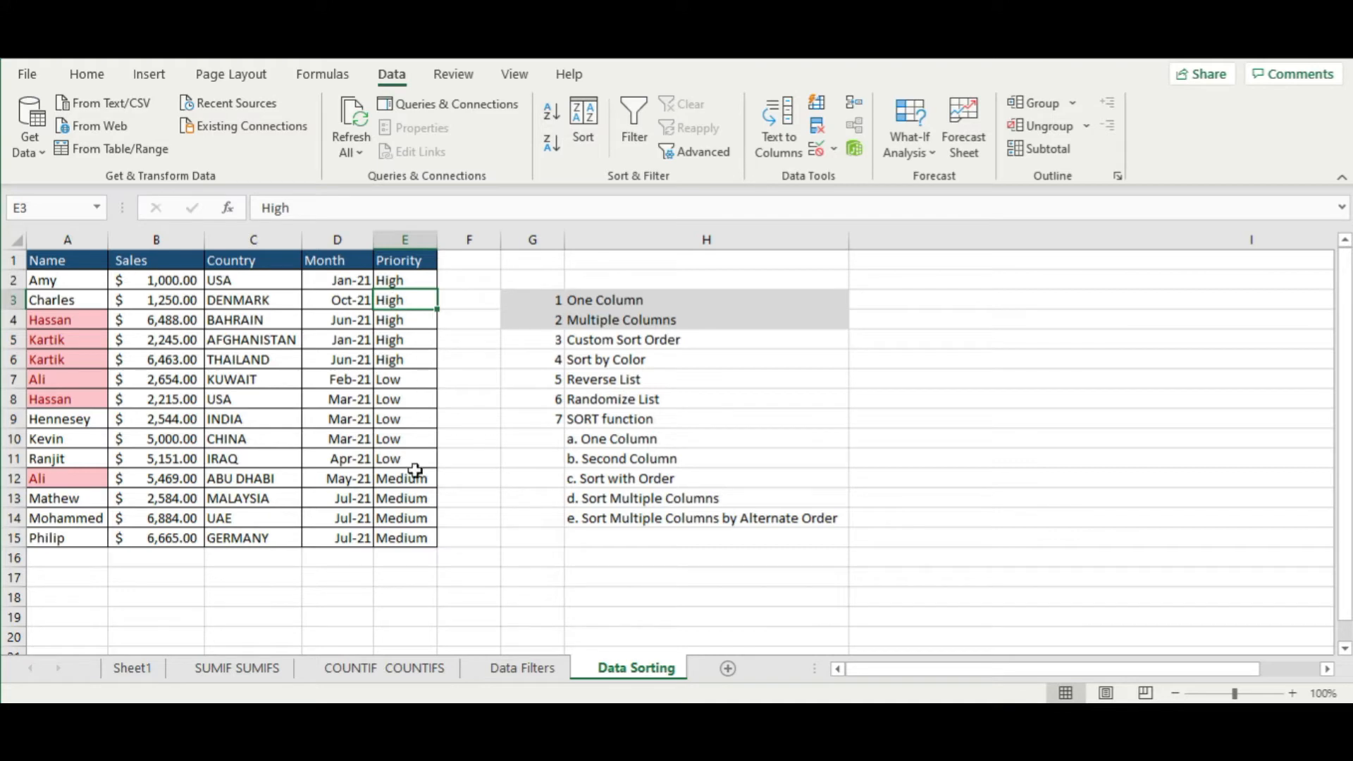
click(553, 145)
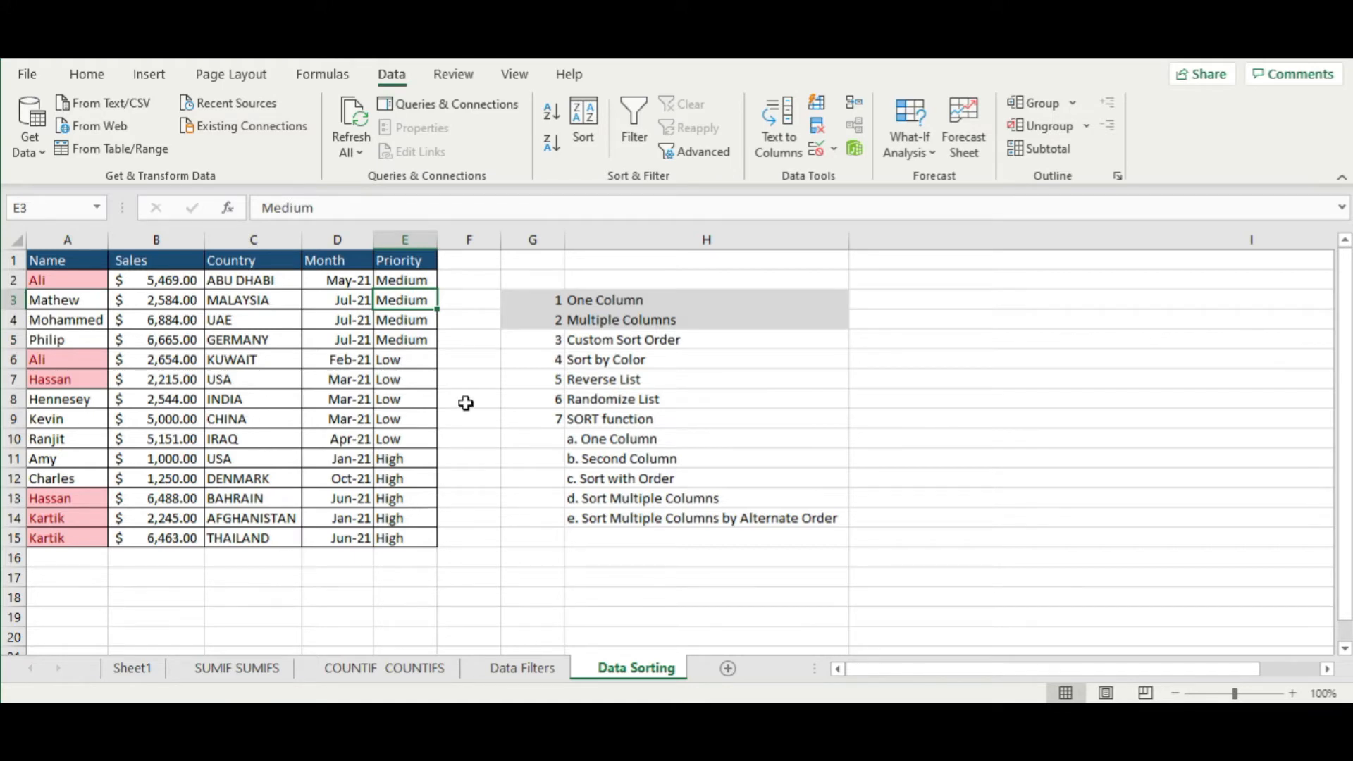
click(493, 313)
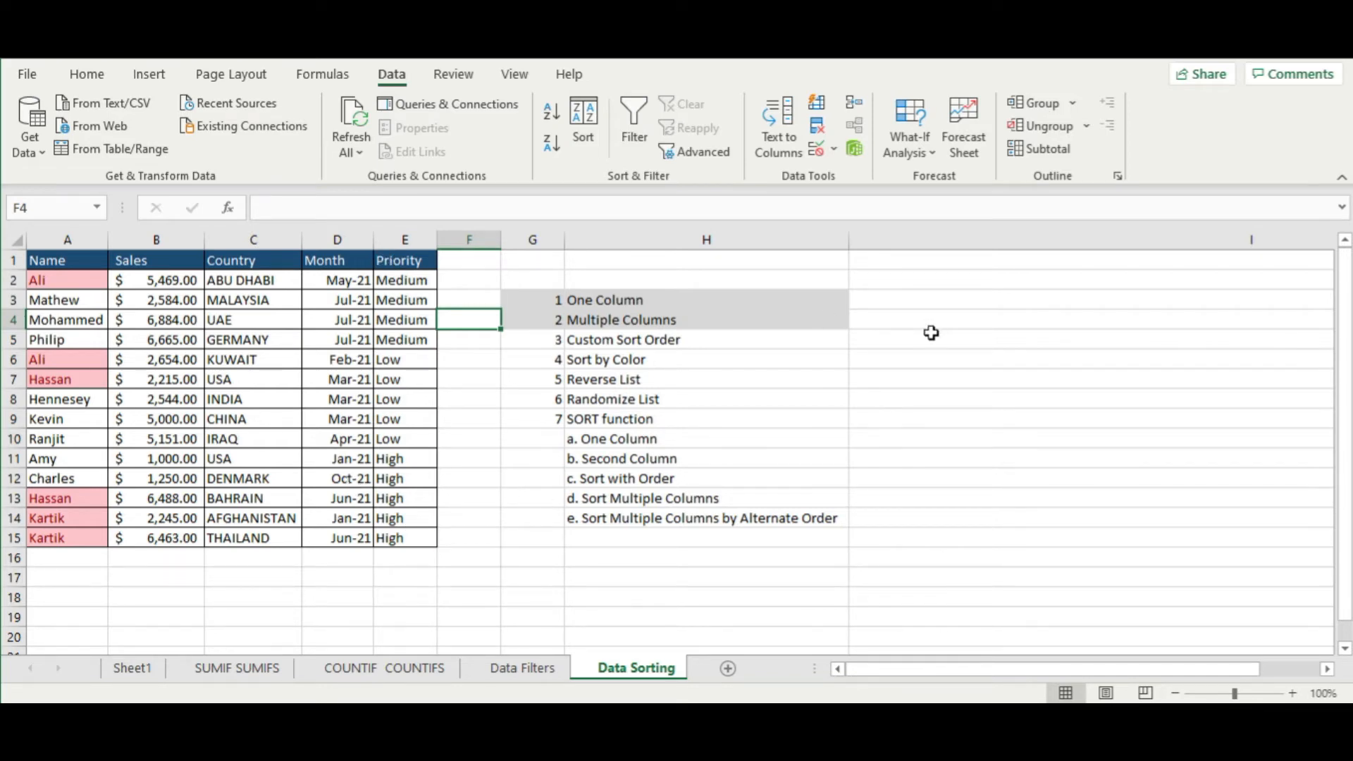
Start a custom sort of the table A1:E15 with Priority as the sort column
drag(81, 262, 421, 538)
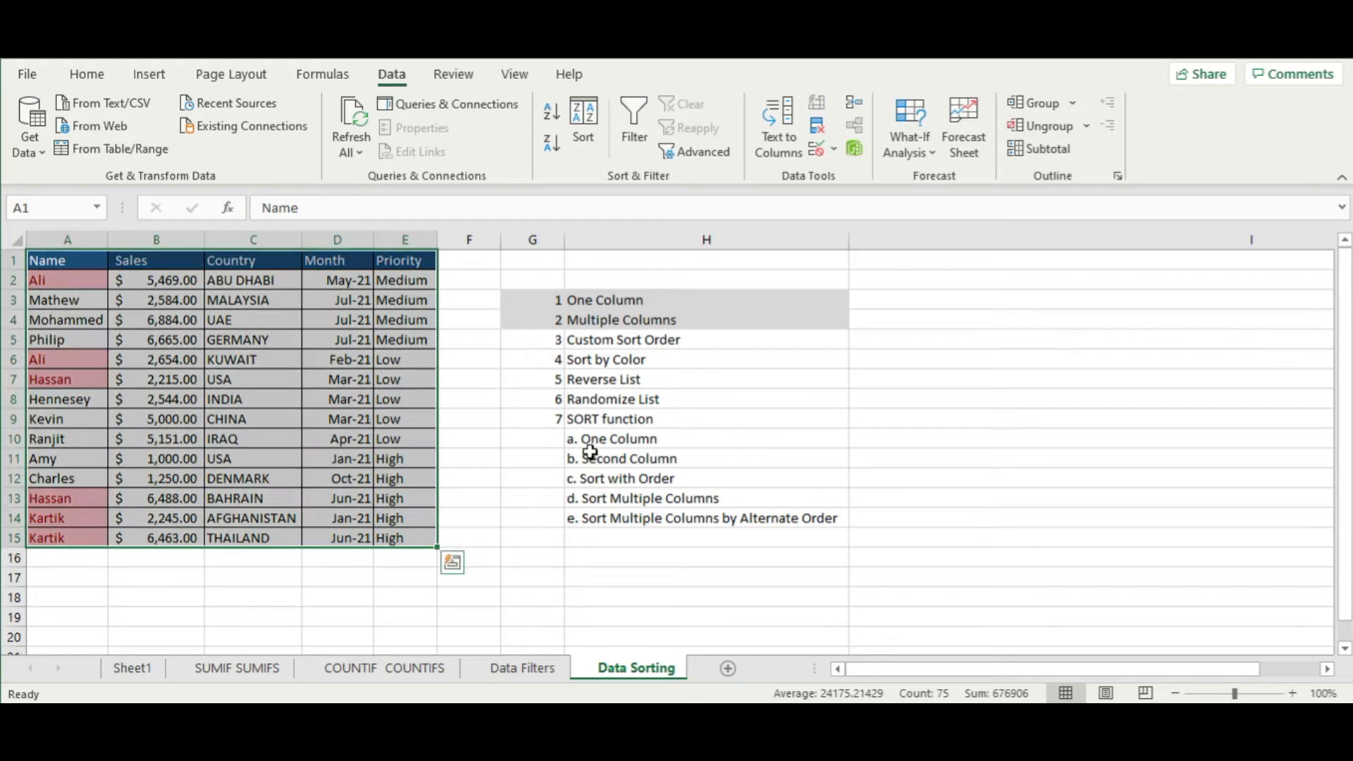
mouse_move(54, 266)
mouse_down()
mouse_move(266, 278)
mouse_move(402, 537)
mouse_up()
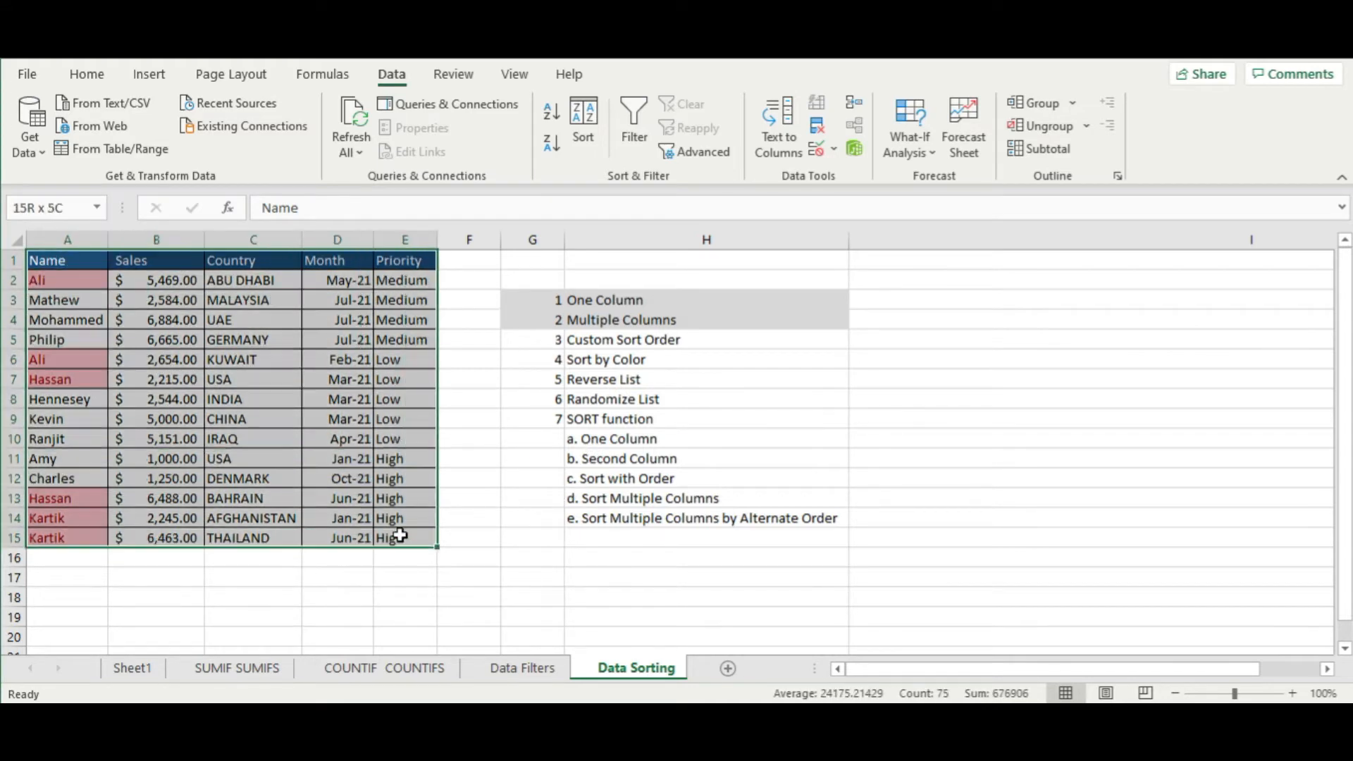
click(589, 147)
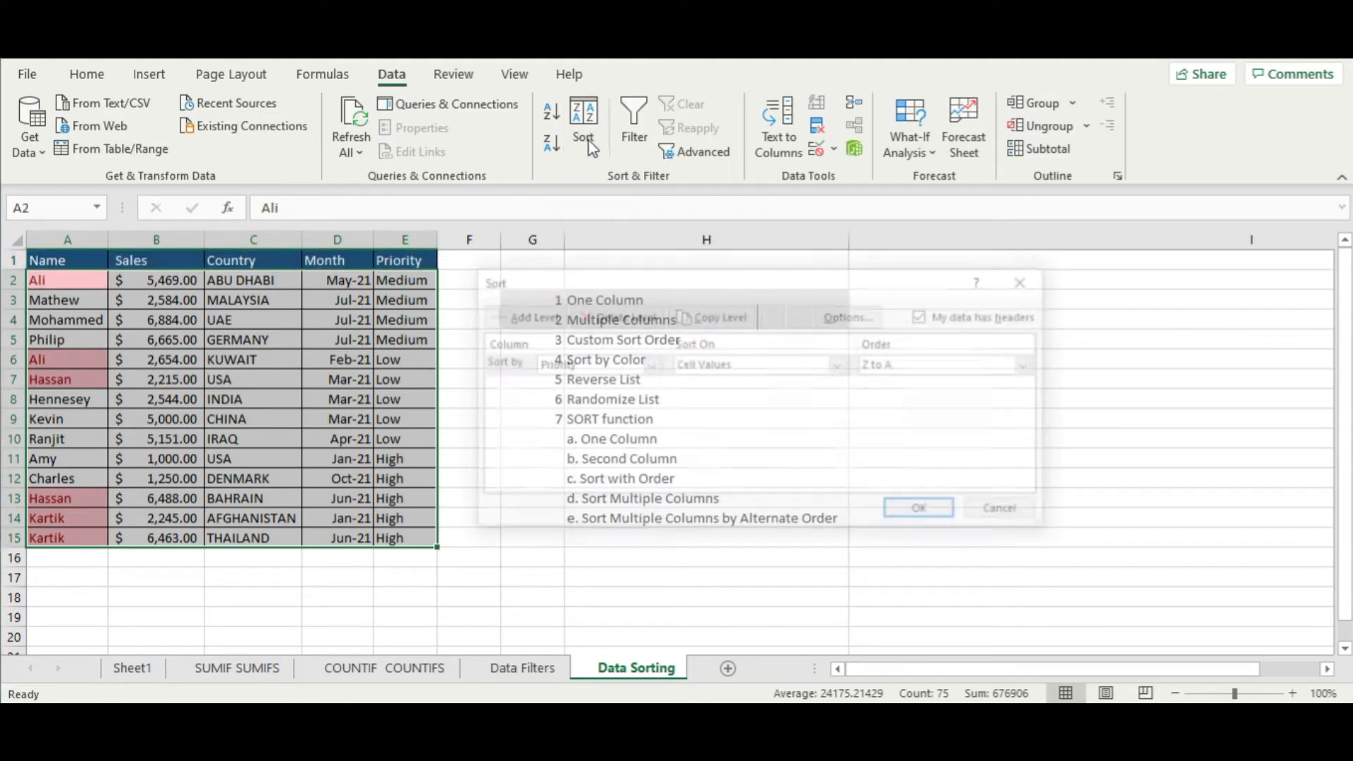
drag(642, 289, 761, 220)
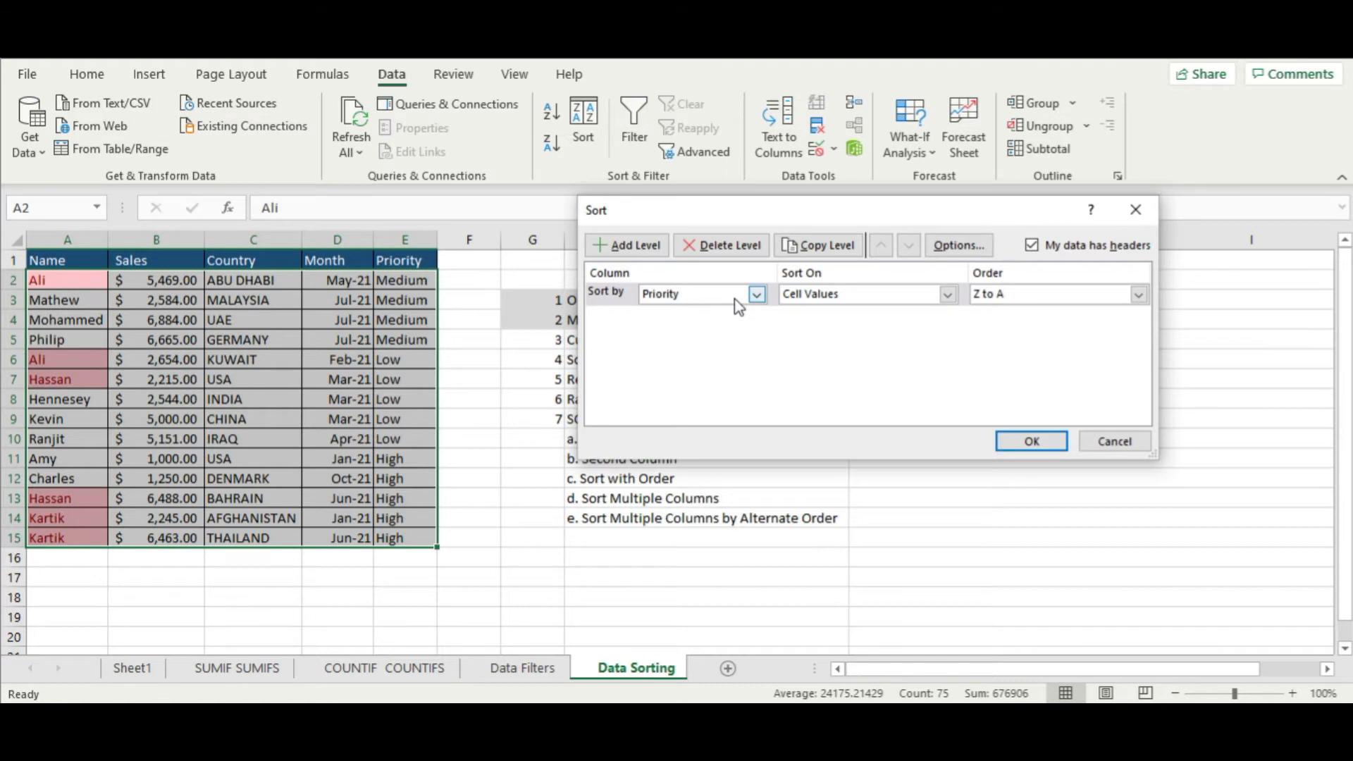
click(756, 299)
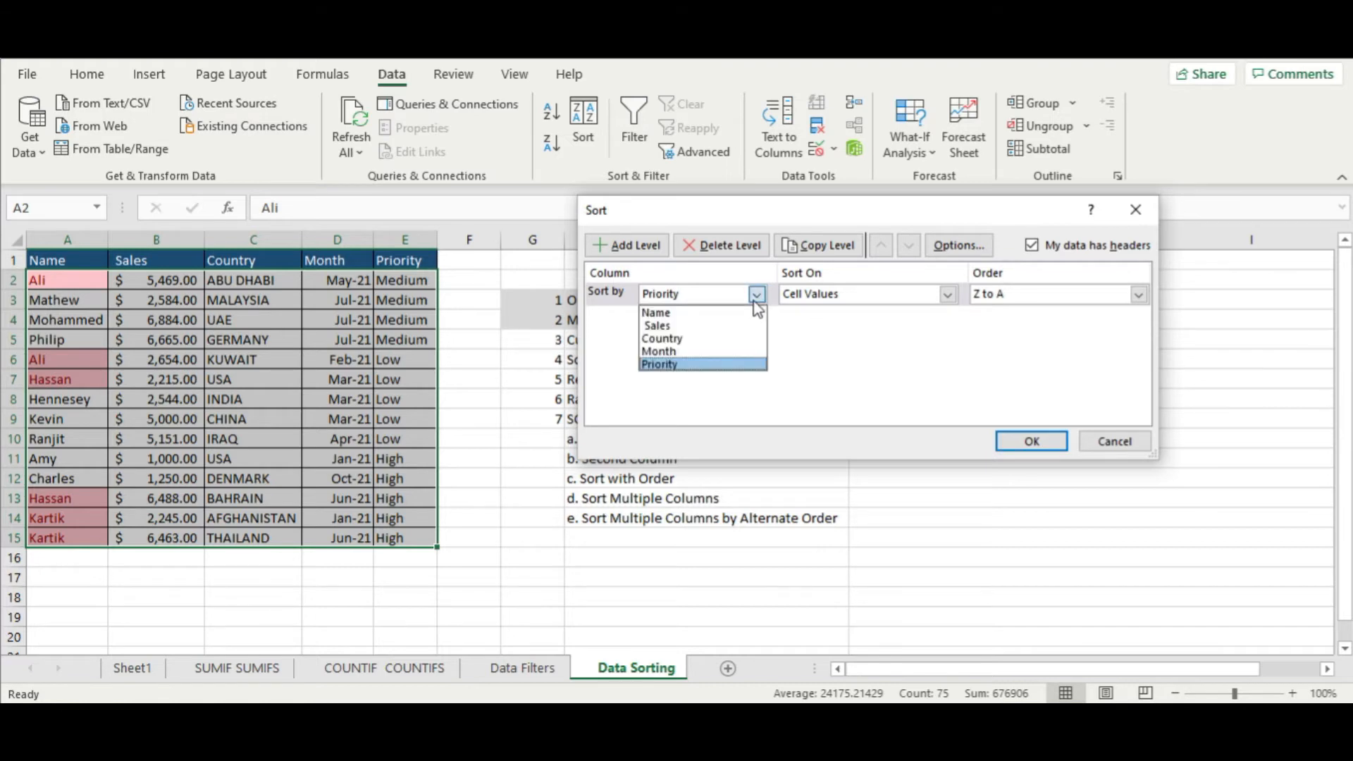
click(679, 365)
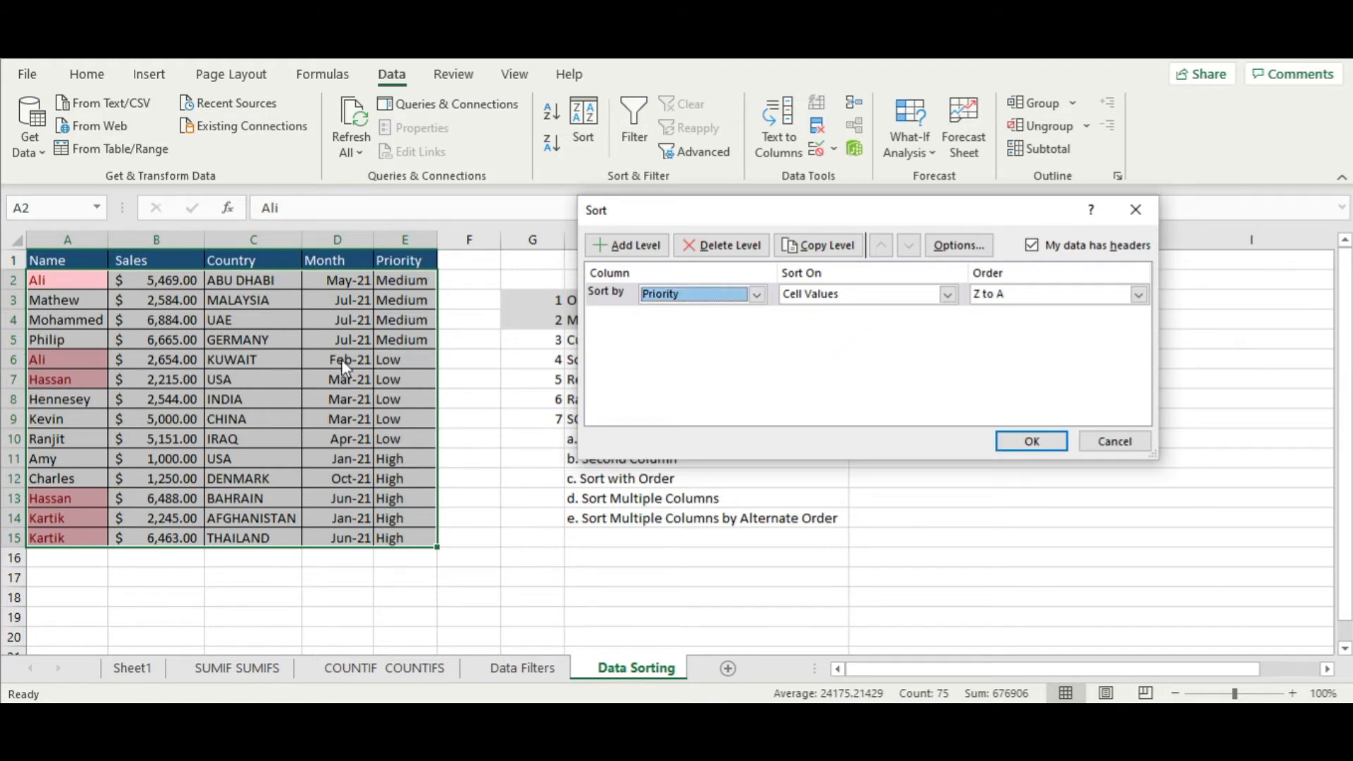
Set the sort order to a new custom list "Low, Medium, High" and apply the sort to the table
click(1139, 294)
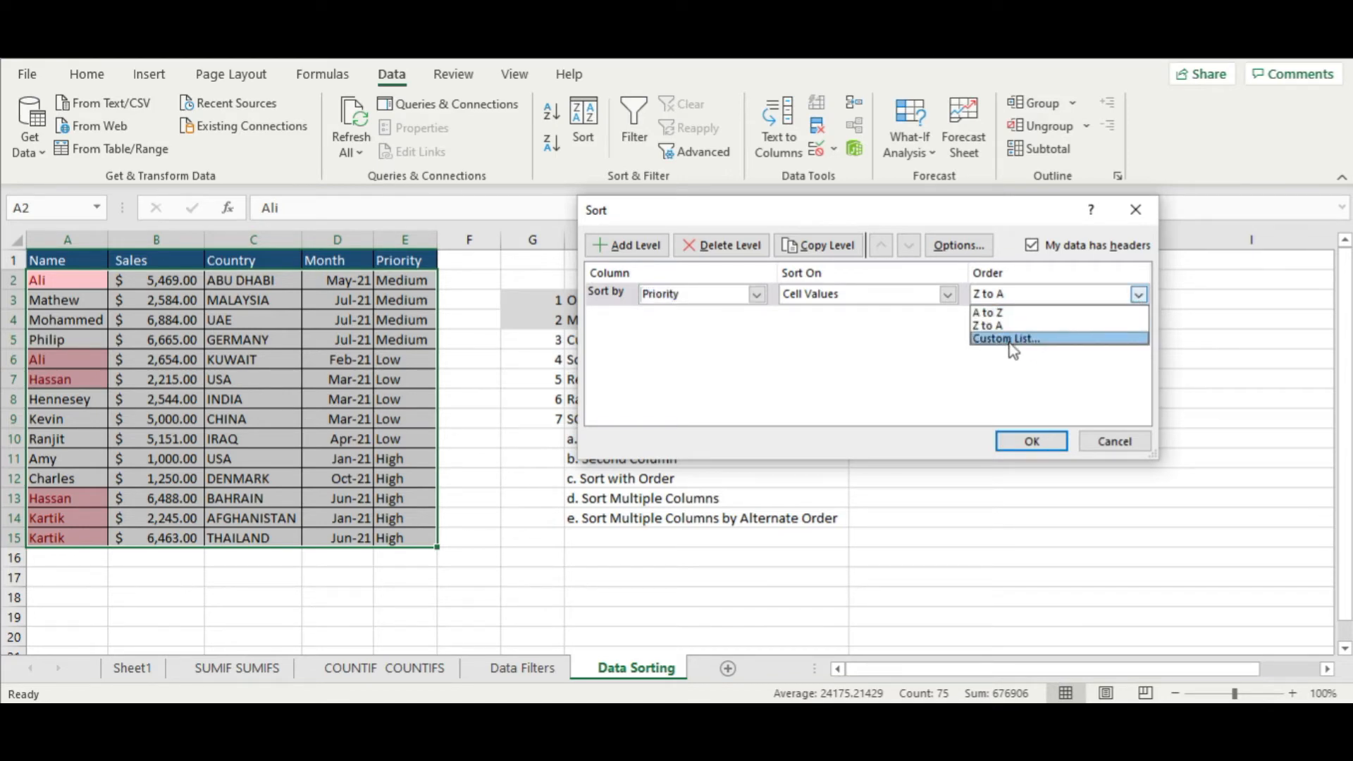
click(1009, 344)
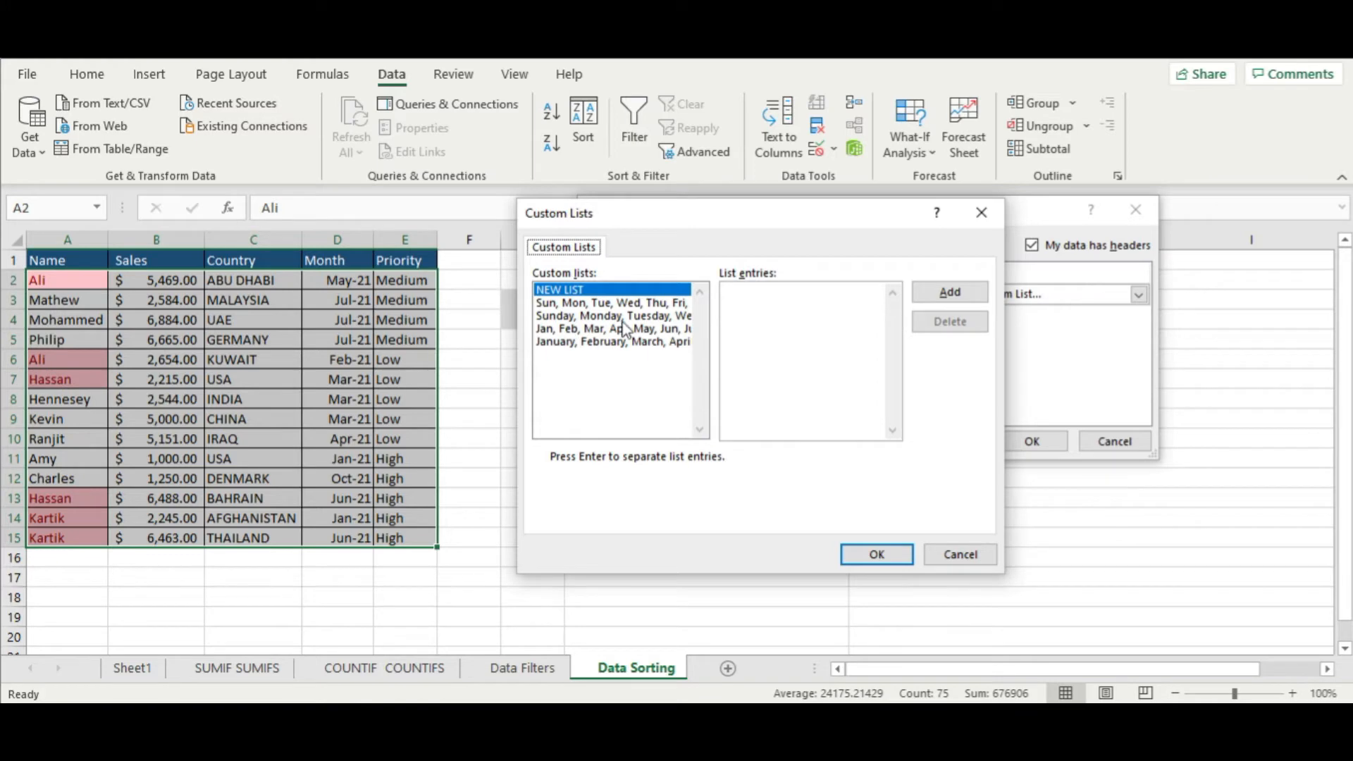
click(628, 408)
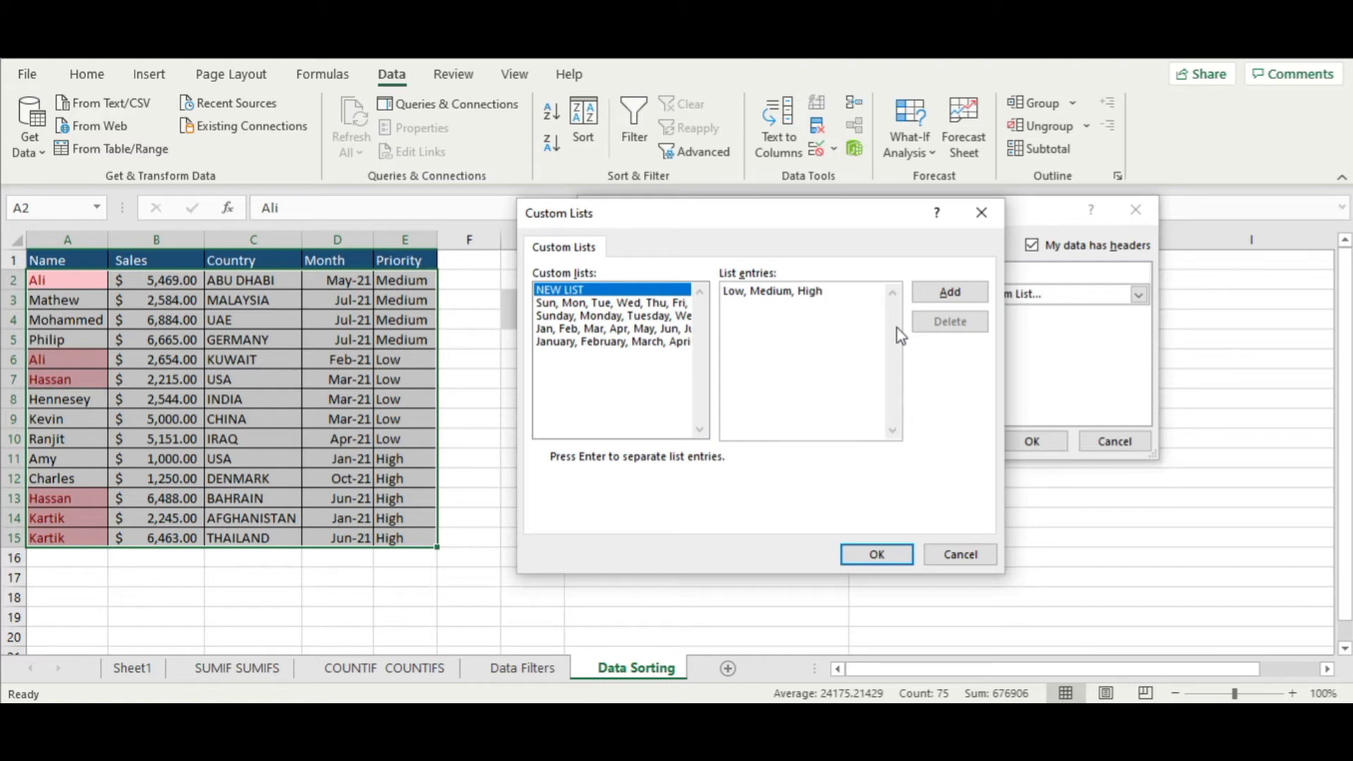
click(892, 557)
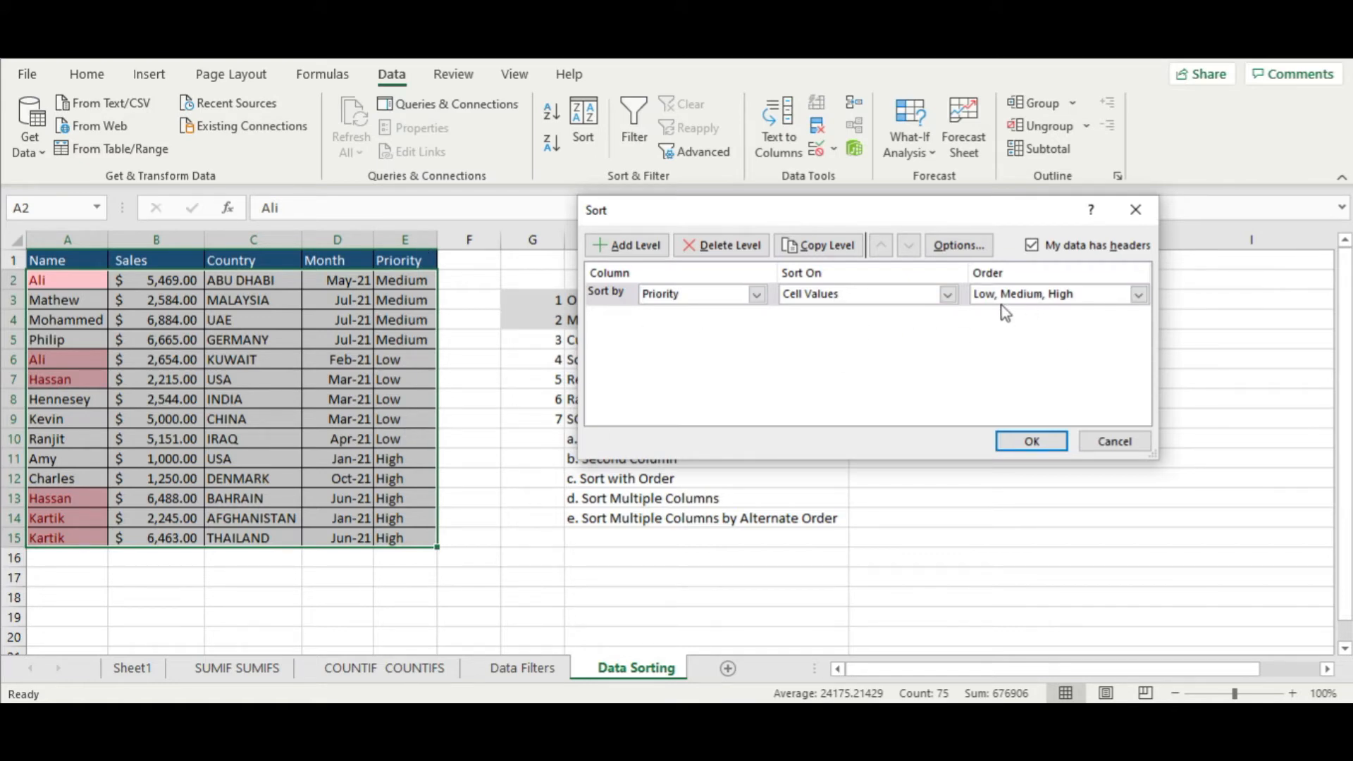
click(1037, 445)
click(506, 422)
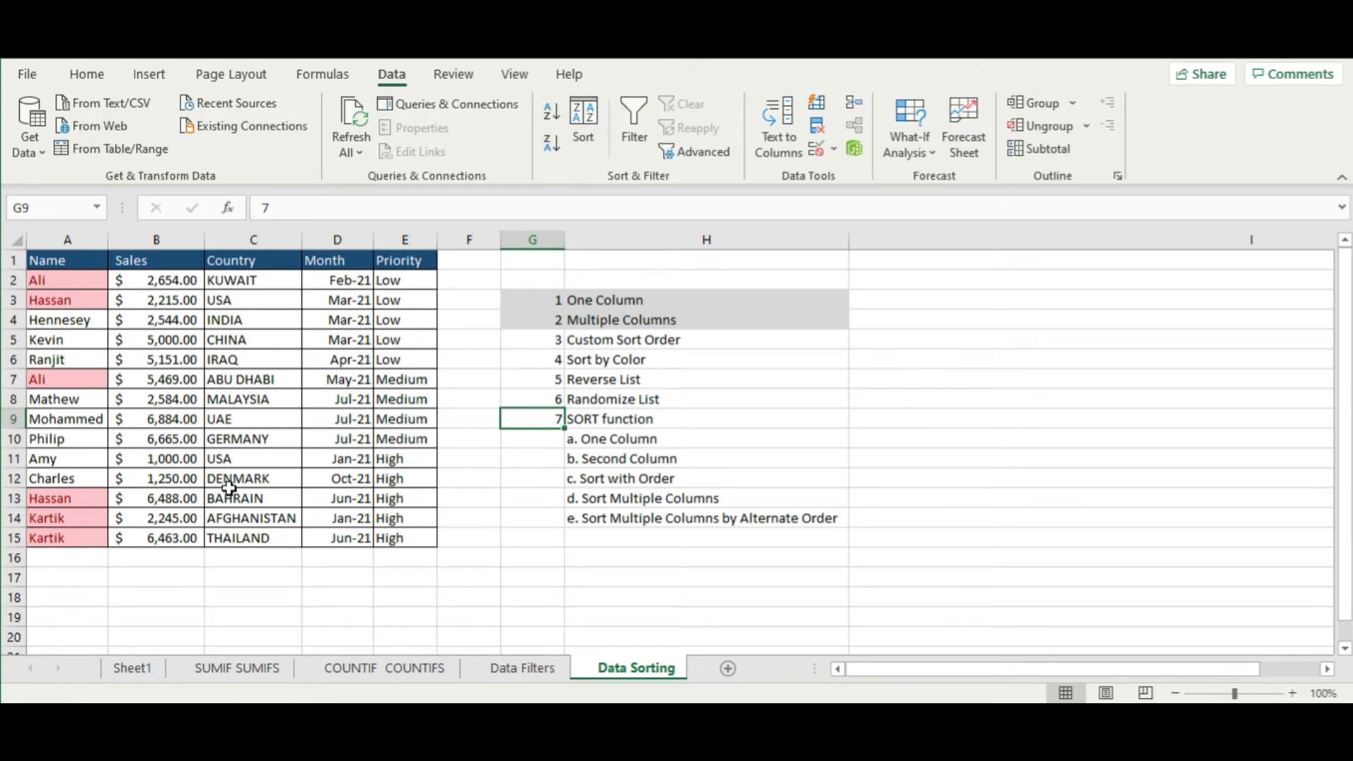
click(229, 493)
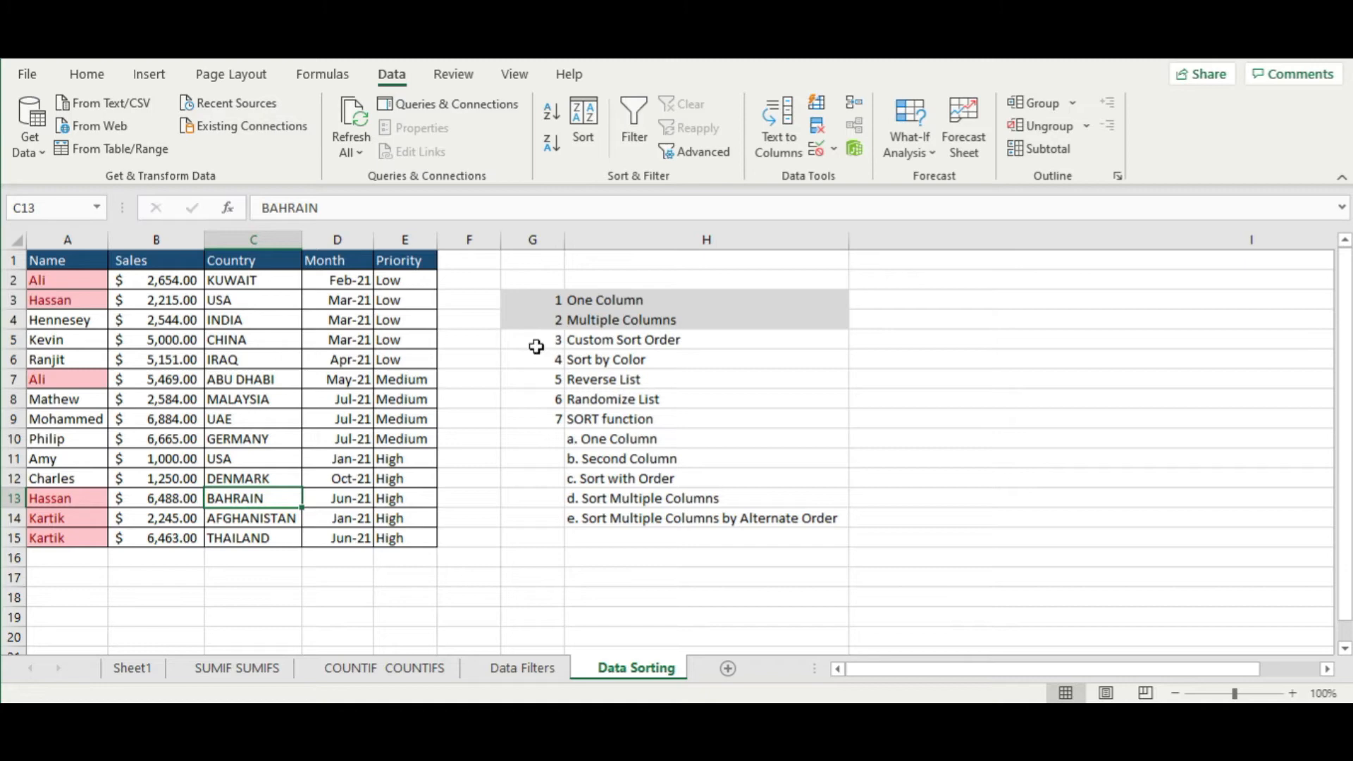
Shade the topic row "Custom Sort Order" in G5:H5 with the grey fill colour
click(541, 343)
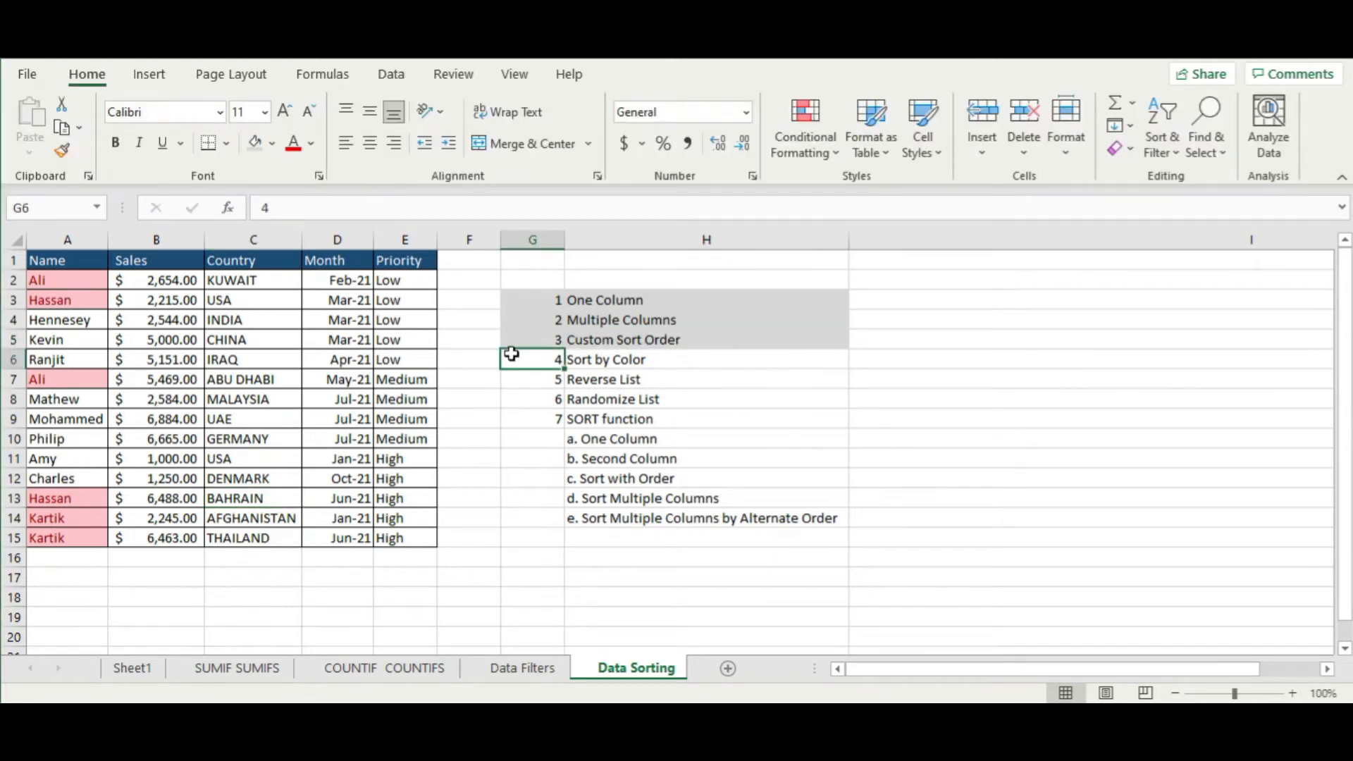
click(612, 343)
drag(541, 362, 726, 366)
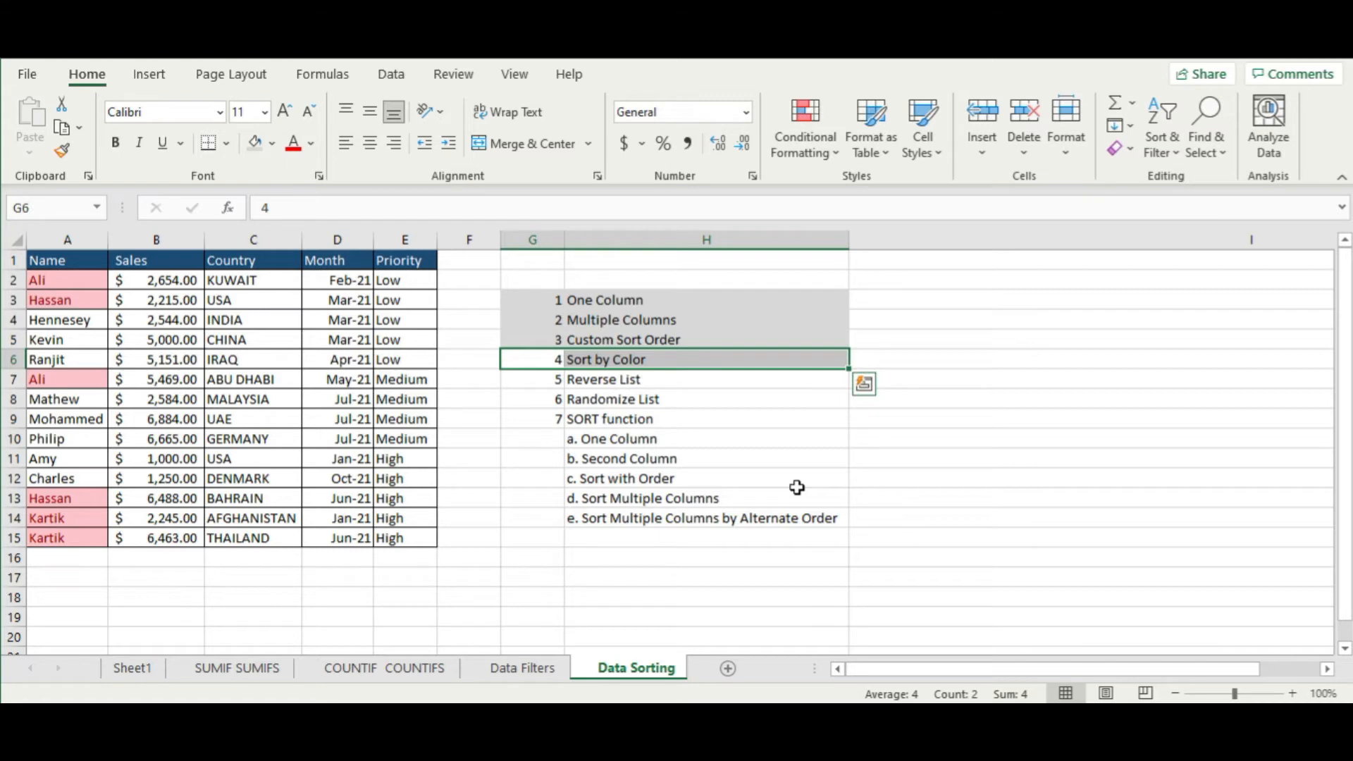
click(797, 486)
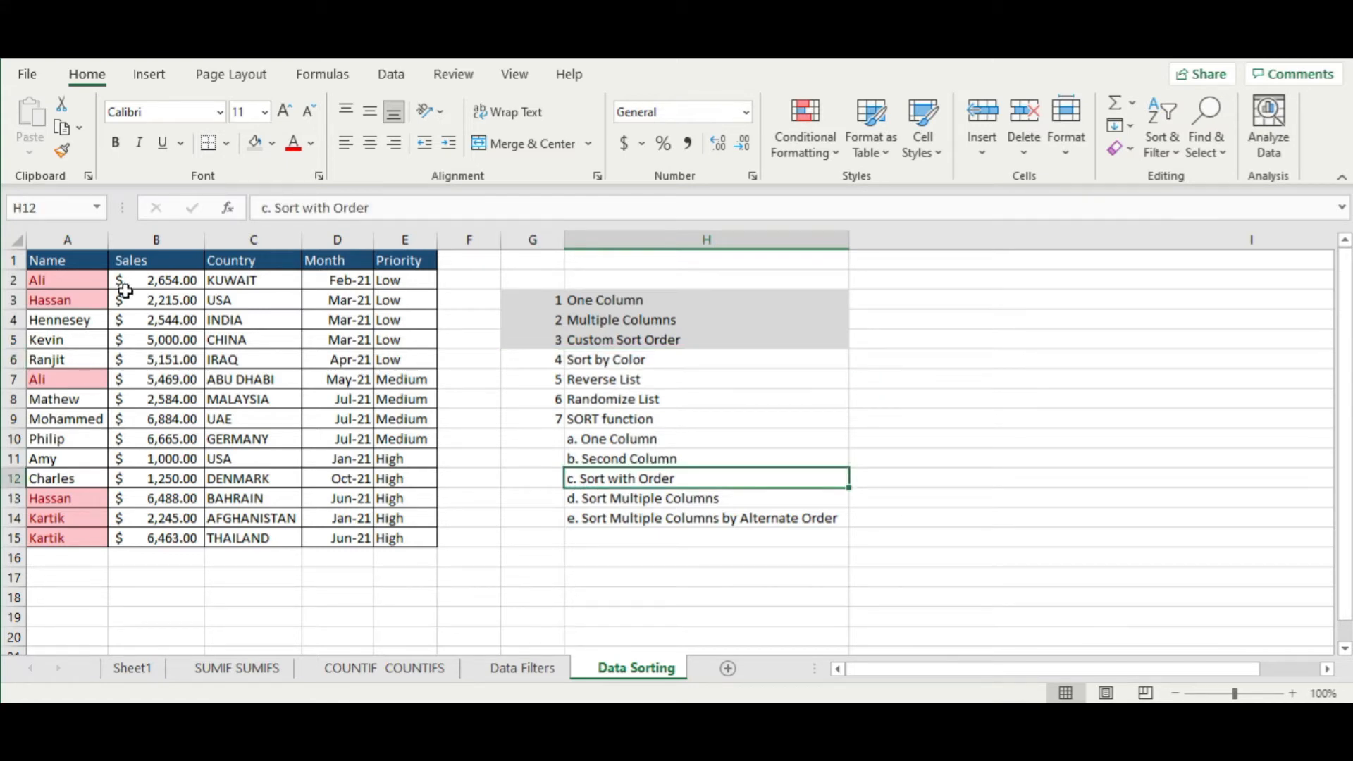
Fill the table rows A4:E4 and A10:E10 with the standard yellow colour
click(150, 338)
drag(74, 321, 392, 320)
click(272, 143)
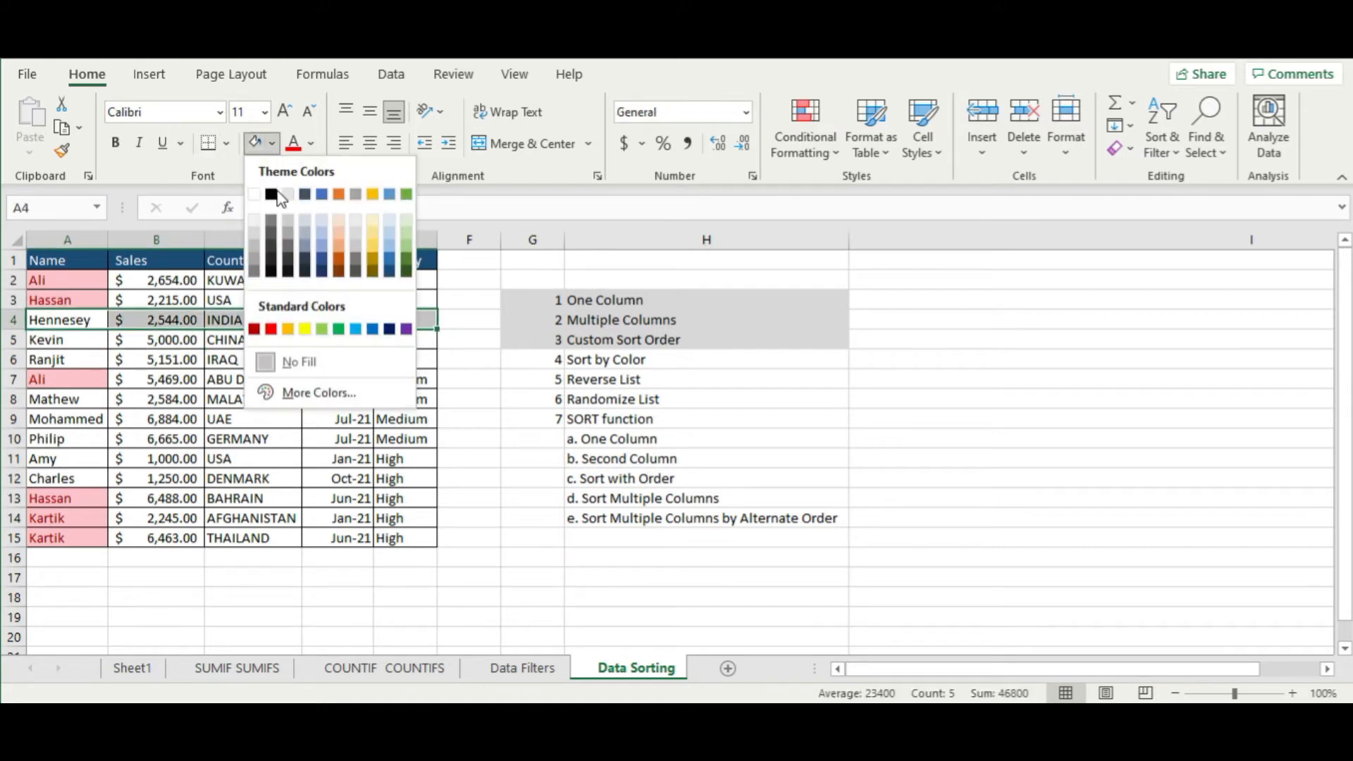
click(304, 329)
drag(54, 439, 363, 478)
click(255, 143)
Fill the table rows A12:E12 and A6:E6 with the standard light green colour
click(272, 143)
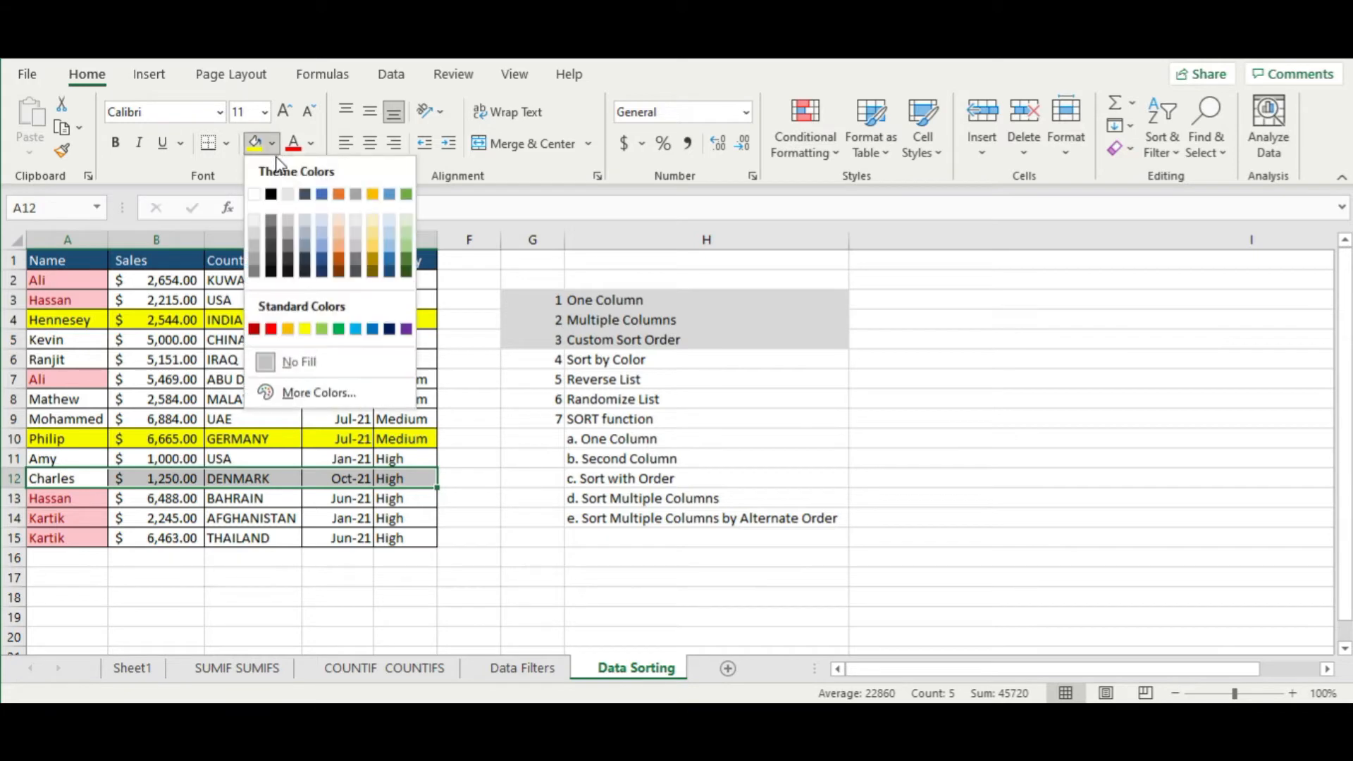
click(339, 329)
click(287, 394)
drag(67, 358, 407, 356)
click(255, 143)
Fill the table rows A8:E9 and A14:E15 with the standard red colour
drag(91, 399, 392, 423)
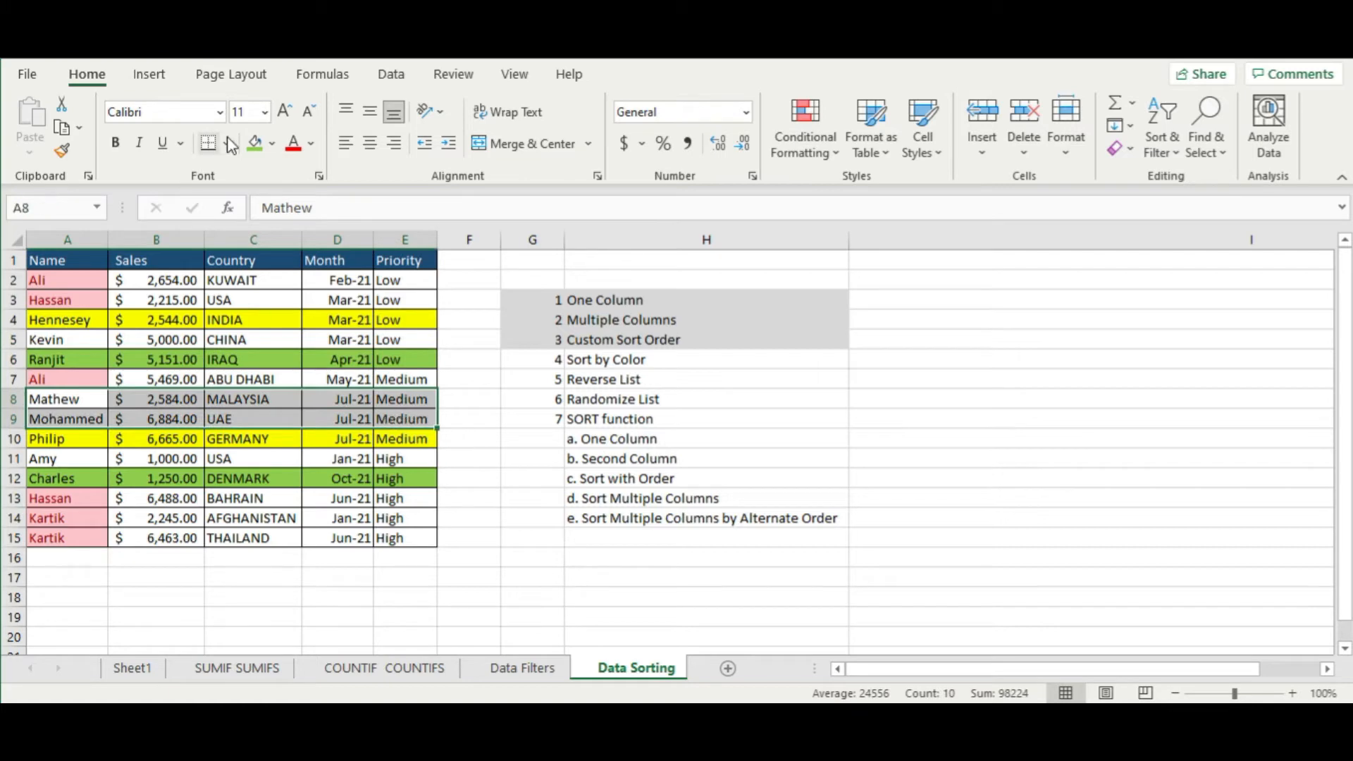
click(272, 144)
click(279, 331)
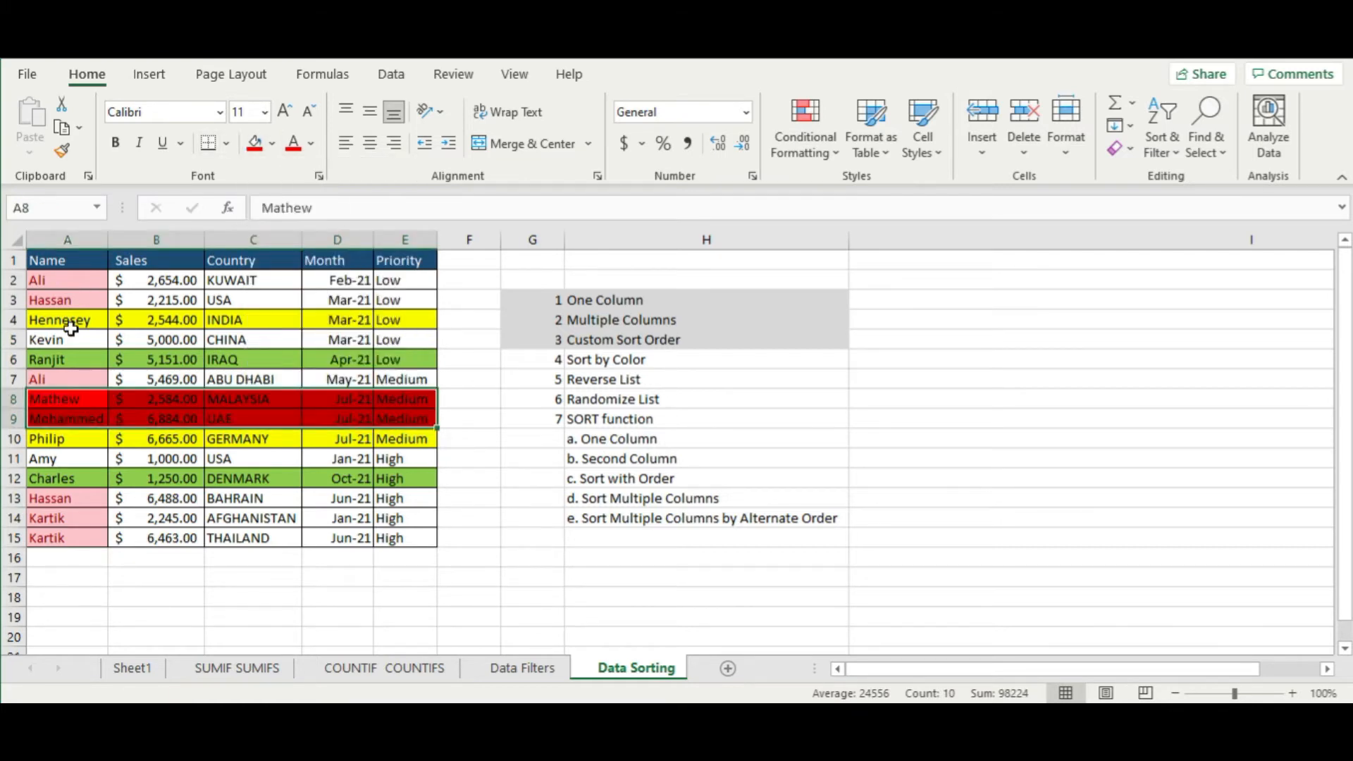
drag(91, 518, 389, 544)
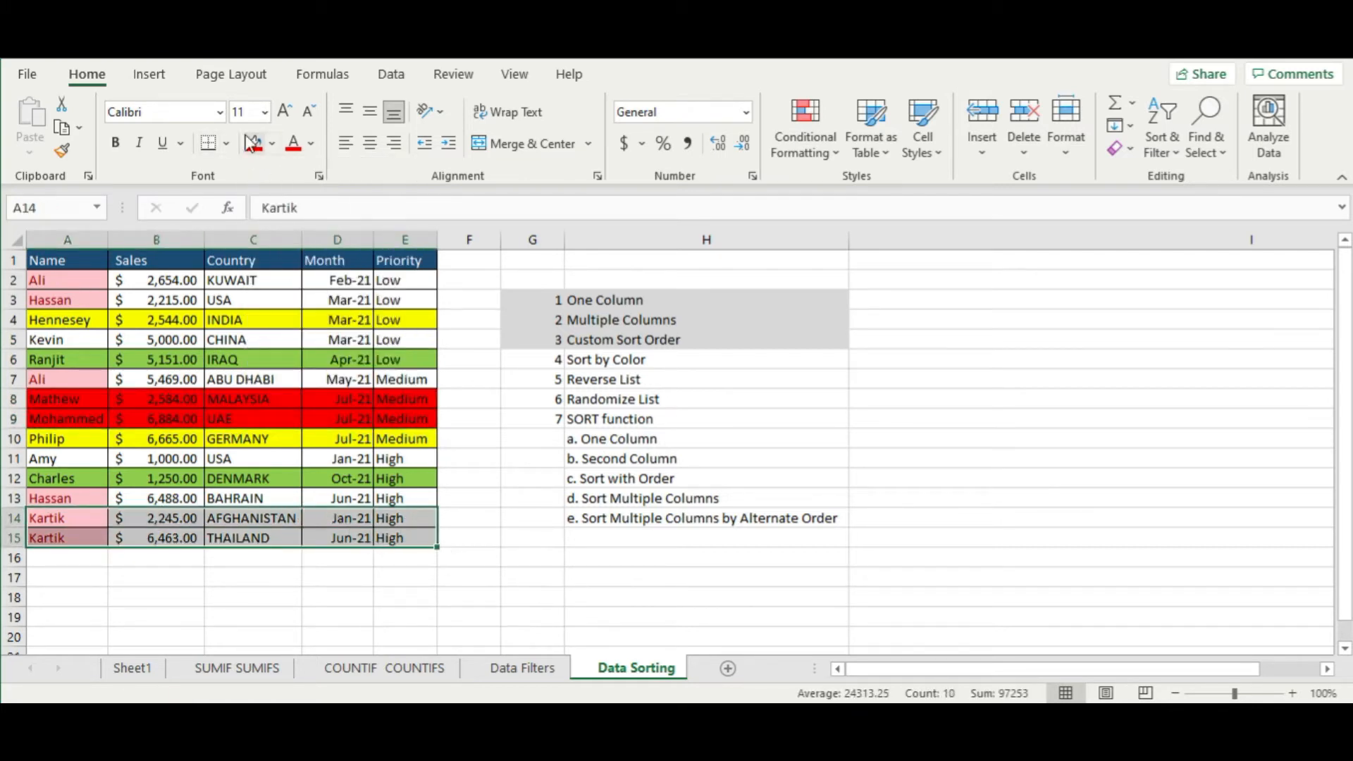
click(252, 143)
click(328, 330)
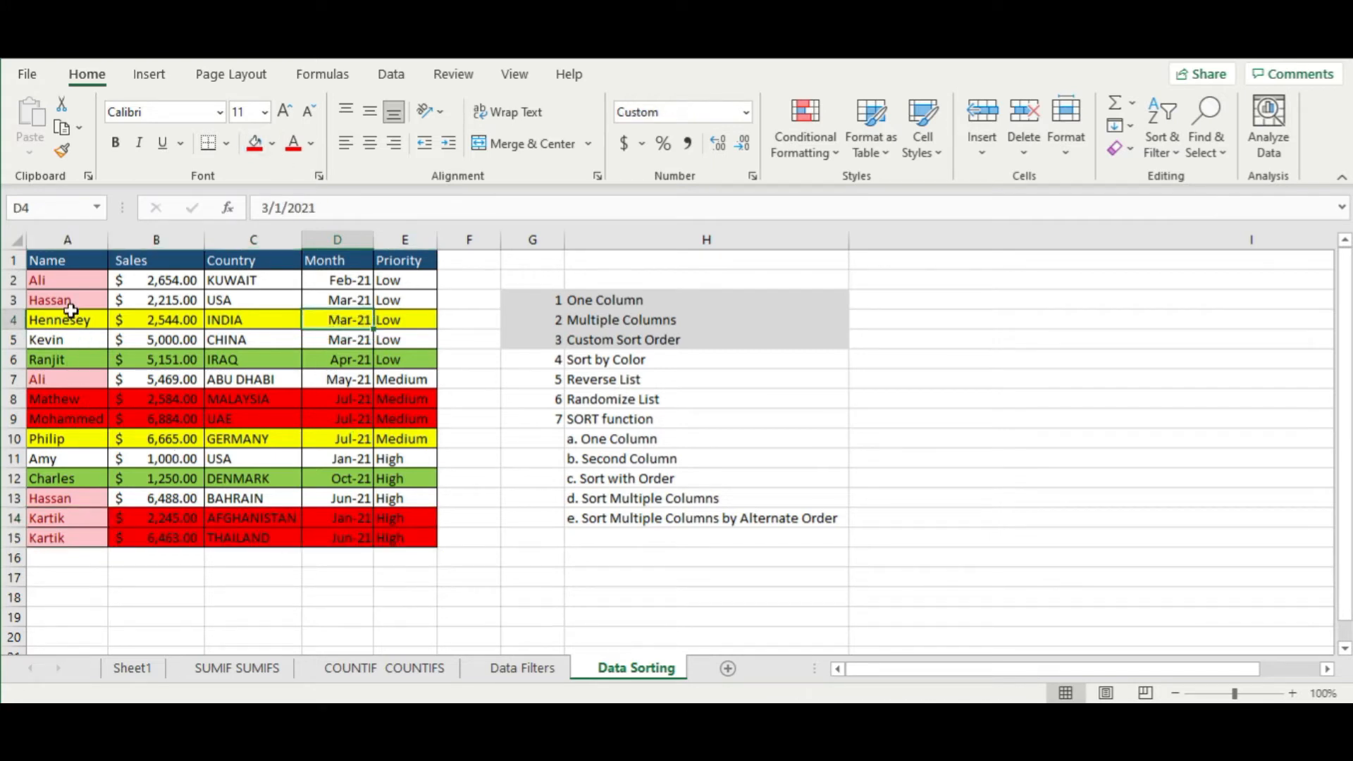
Clear the conditional formatting rules from the Name column cells A2:A15
click(78, 280)
drag(78, 280, 92, 537)
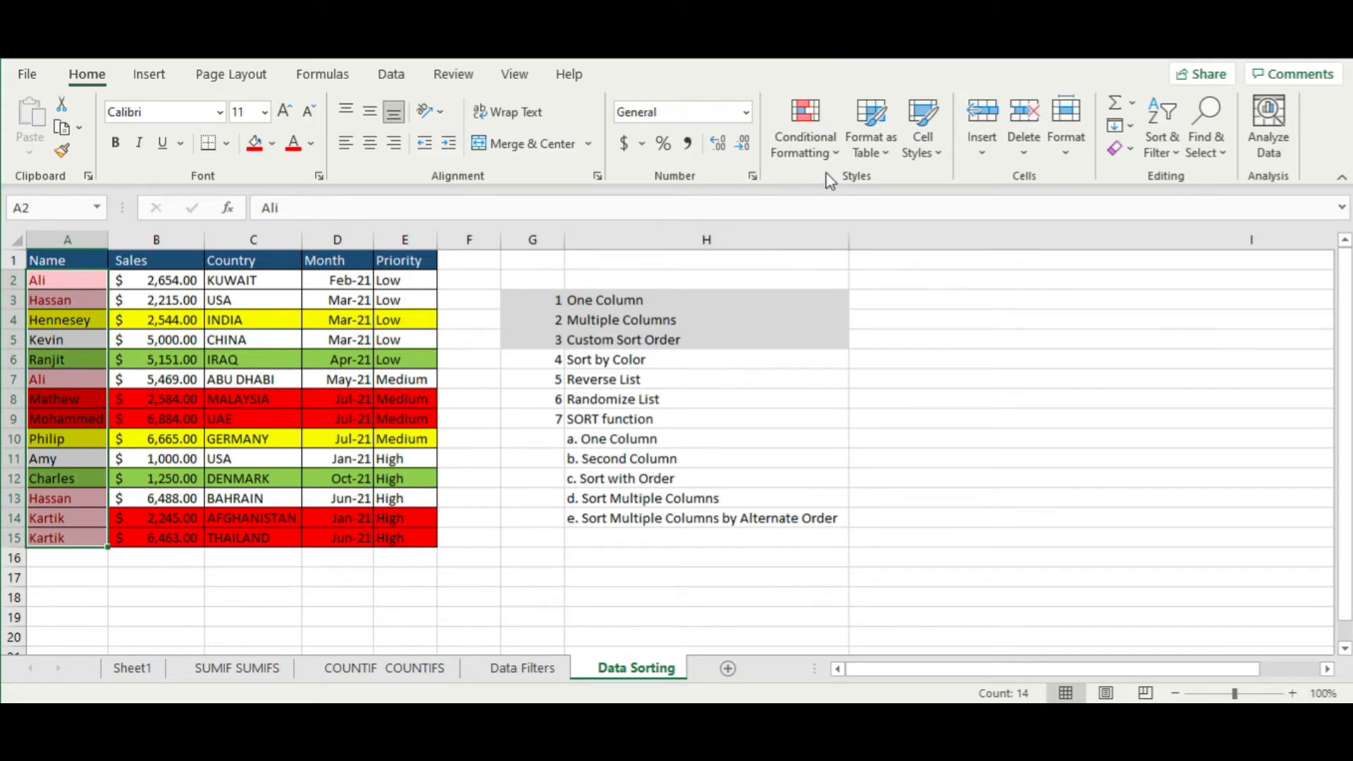
click(805, 141)
mouse_move(861, 462)
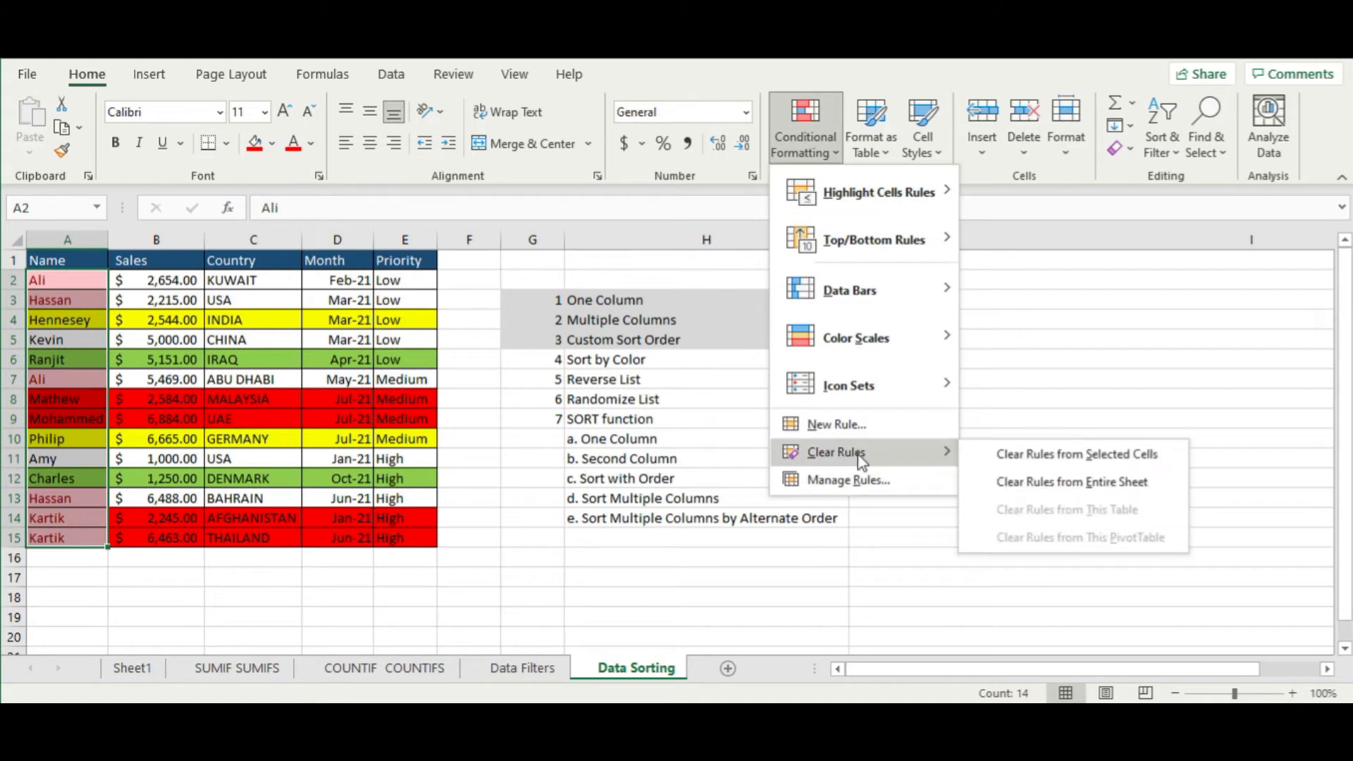
click(1176, 461)
click(618, 534)
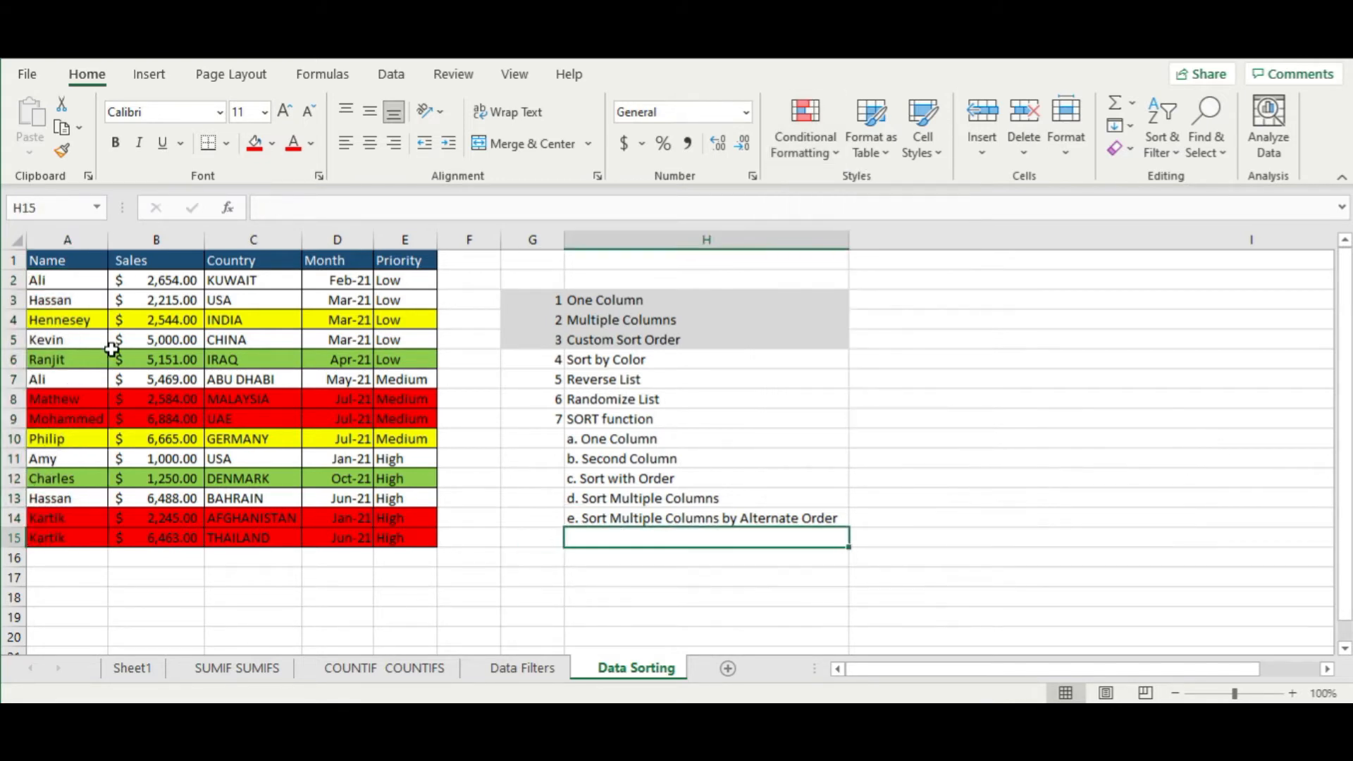
Fill the table row A3:E3 with the standard yellow colour
drag(84, 299, 413, 300)
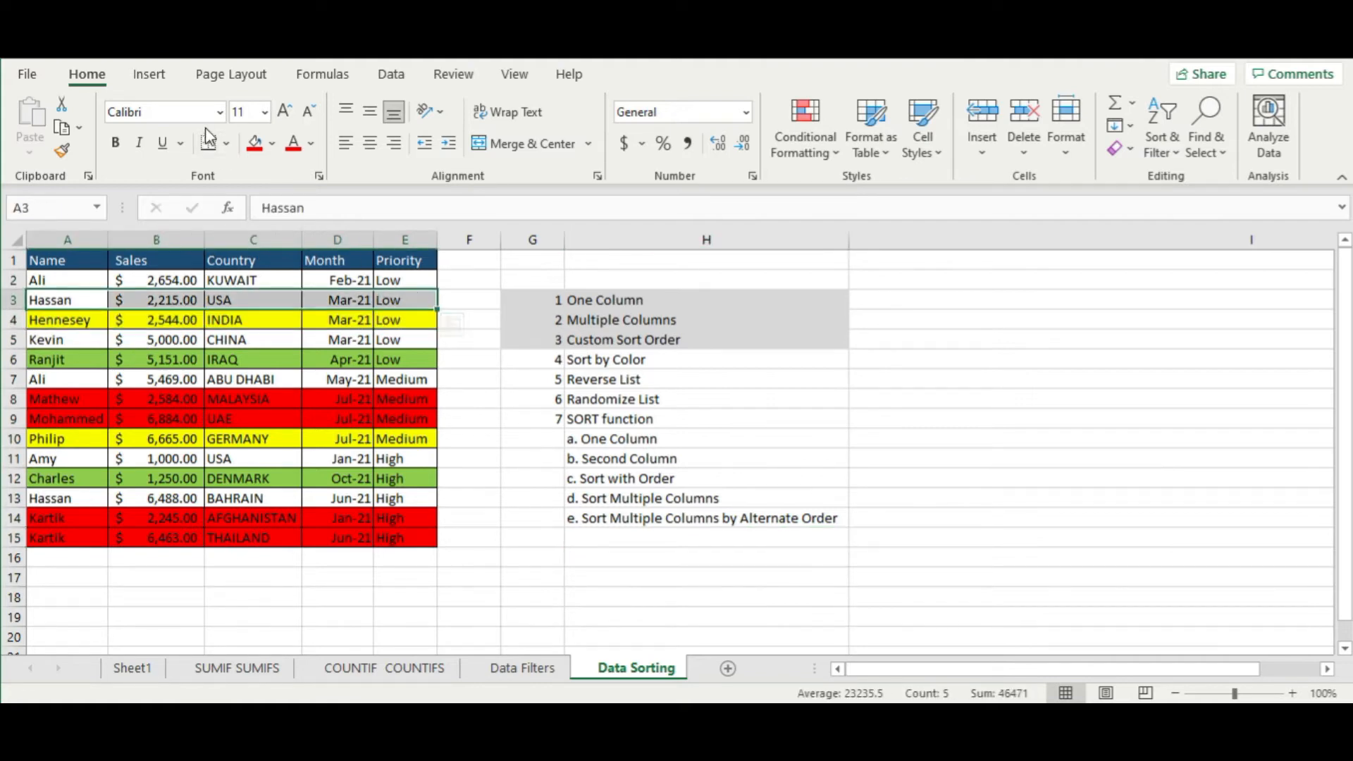
click(271, 143)
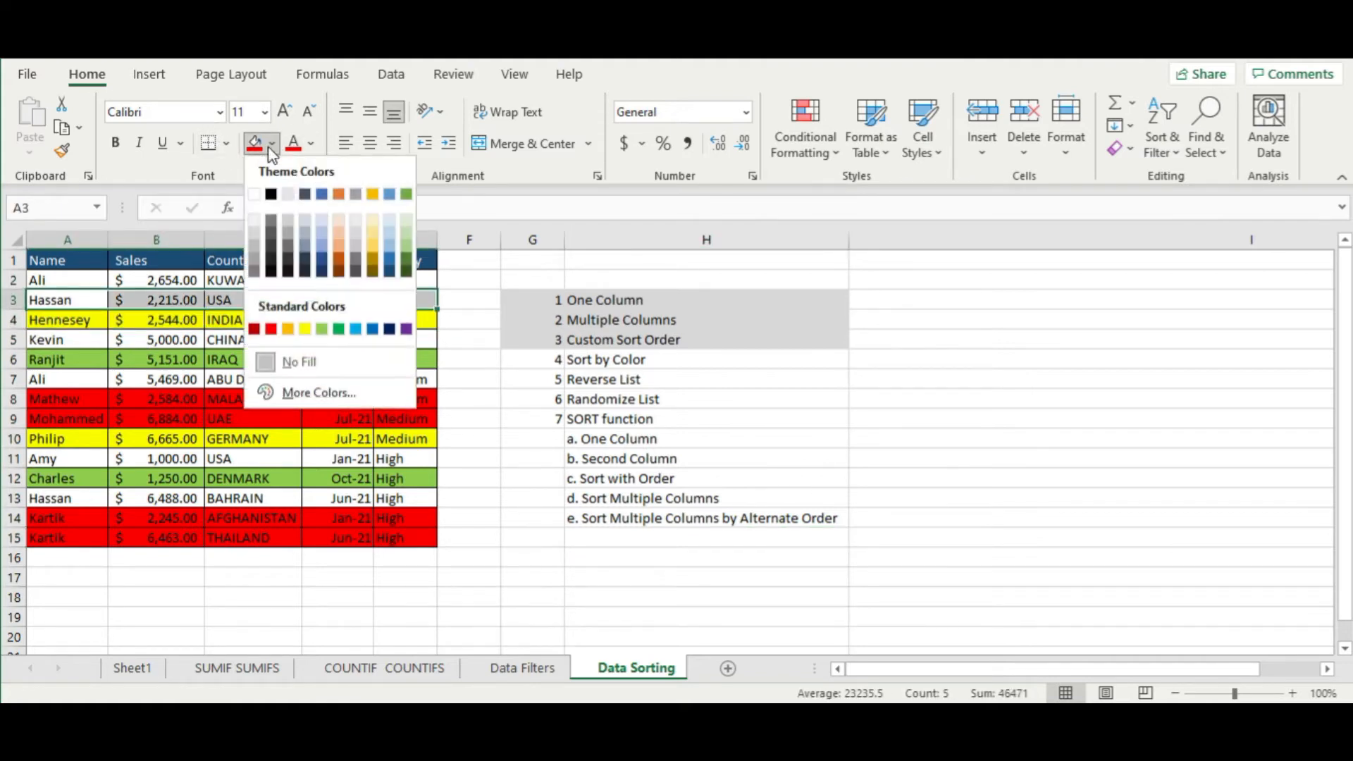
click(297, 318)
click(294, 452)
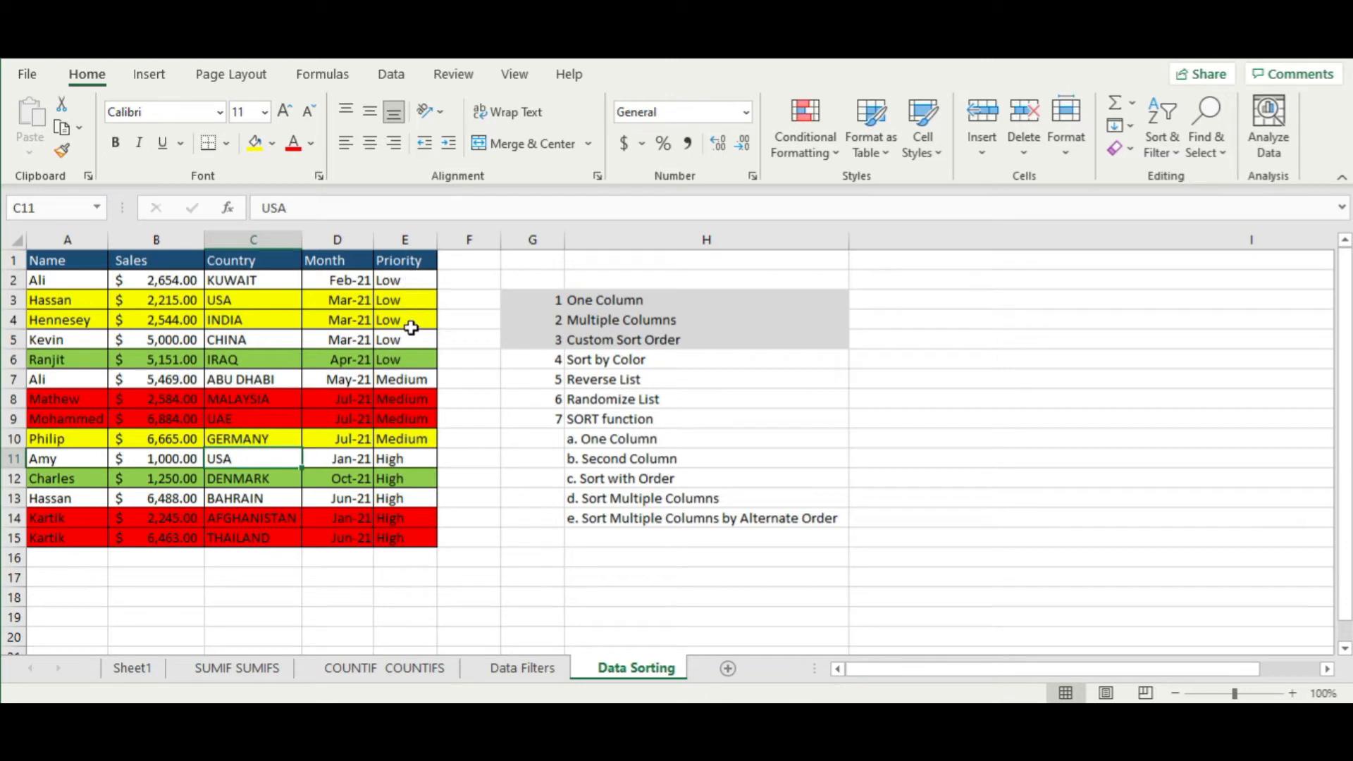
click(516, 491)
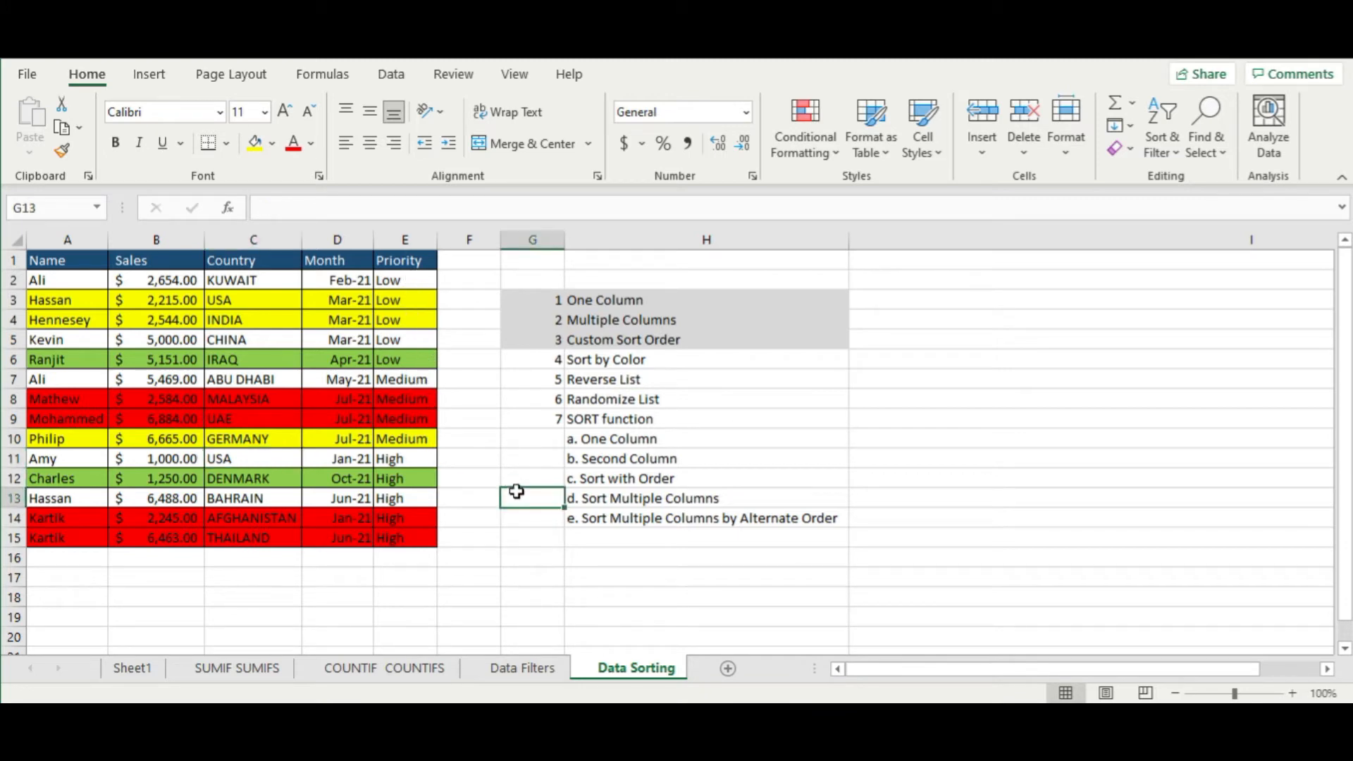
Start a custom sort of table A1:E15 by the Name column's cell colour, with red on top
click(654, 359)
drag(81, 262, 403, 535)
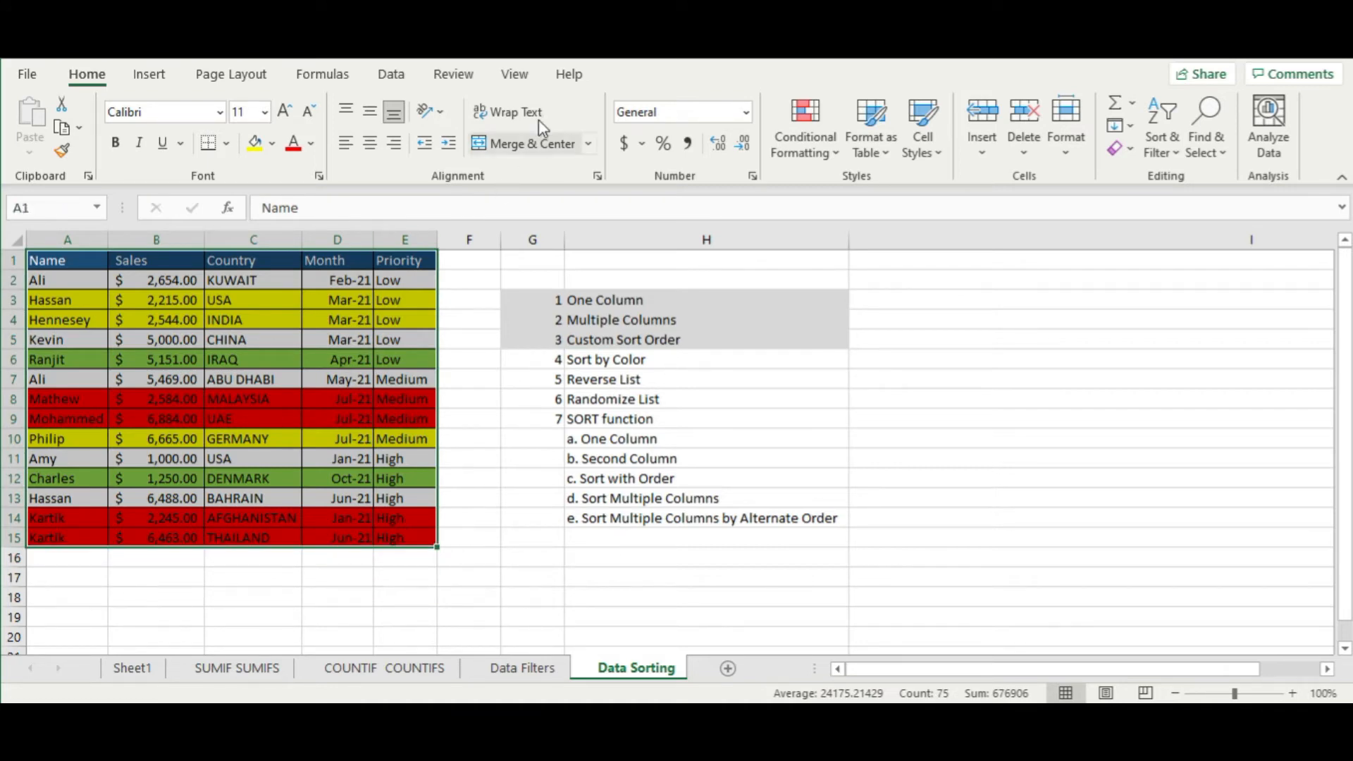
click(392, 74)
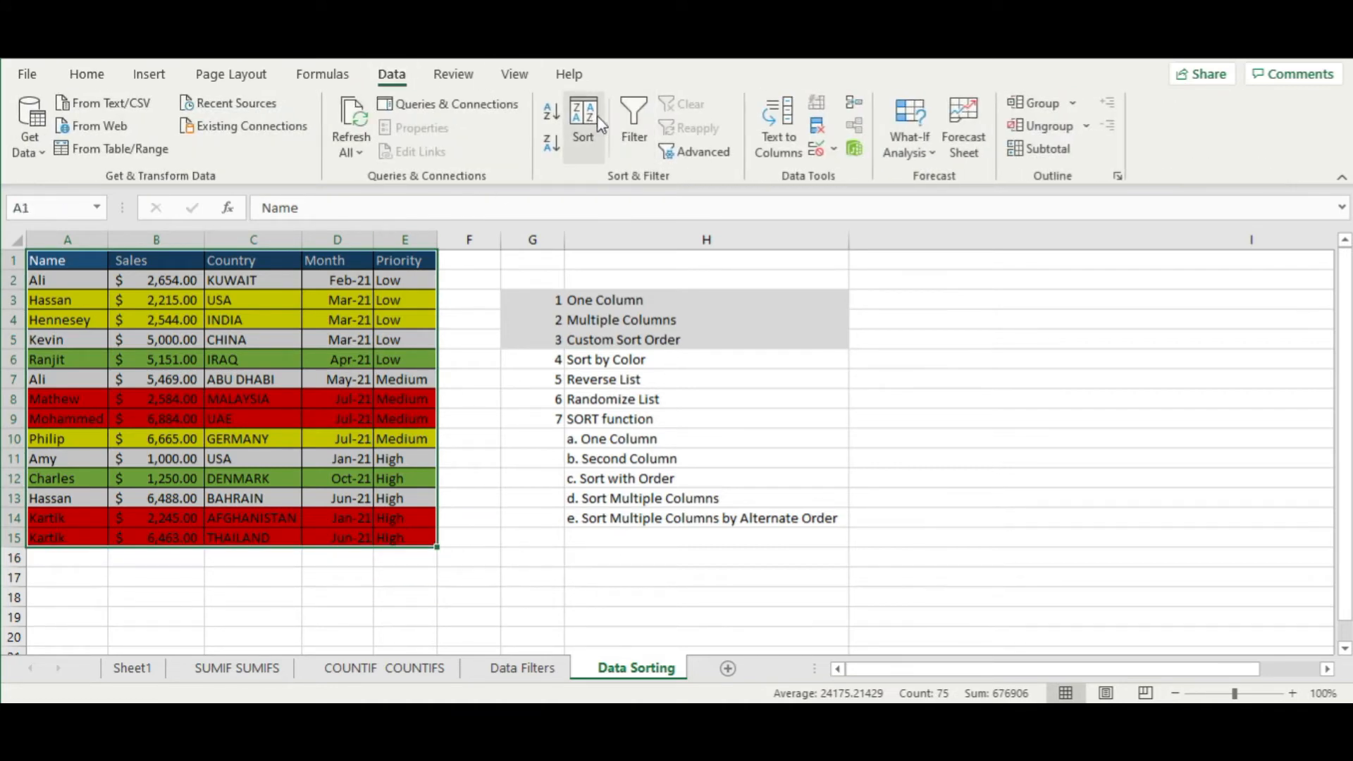
click(598, 116)
click(724, 297)
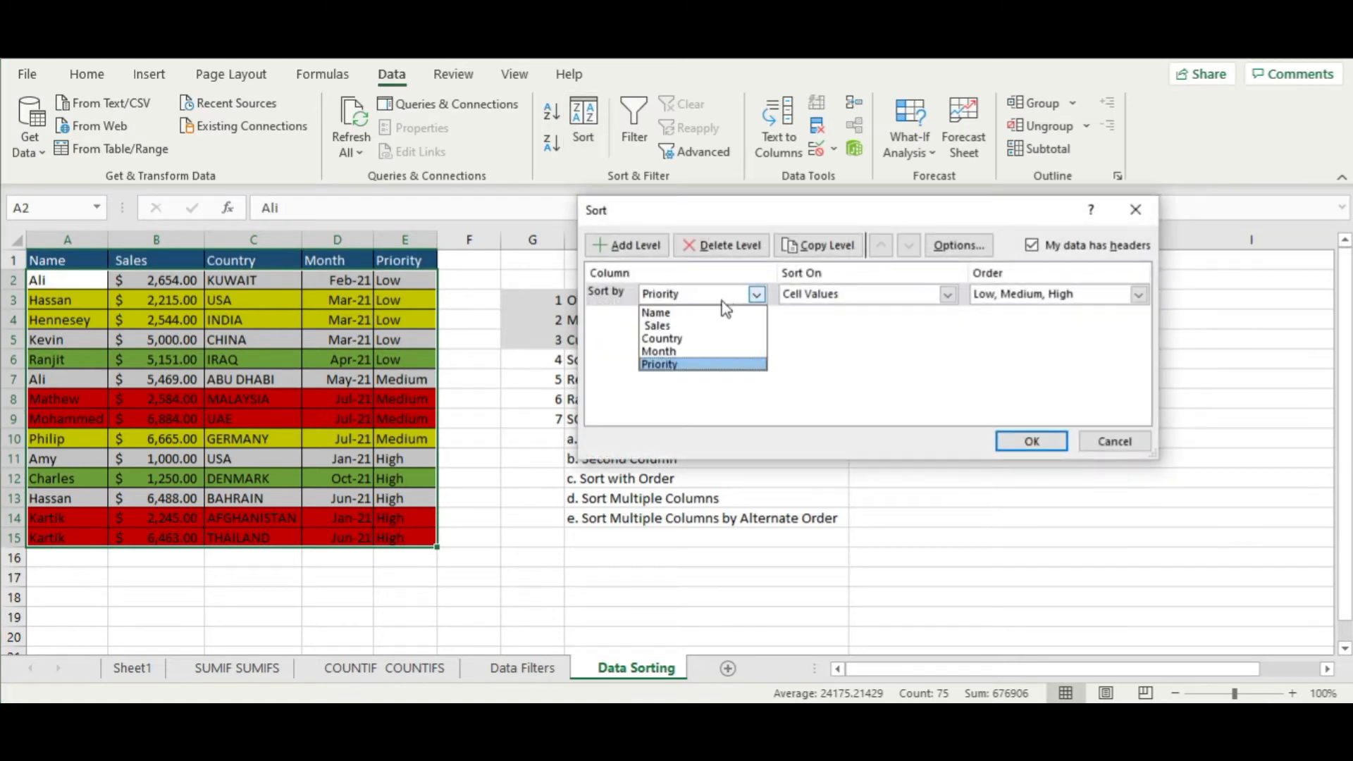
click(722, 313)
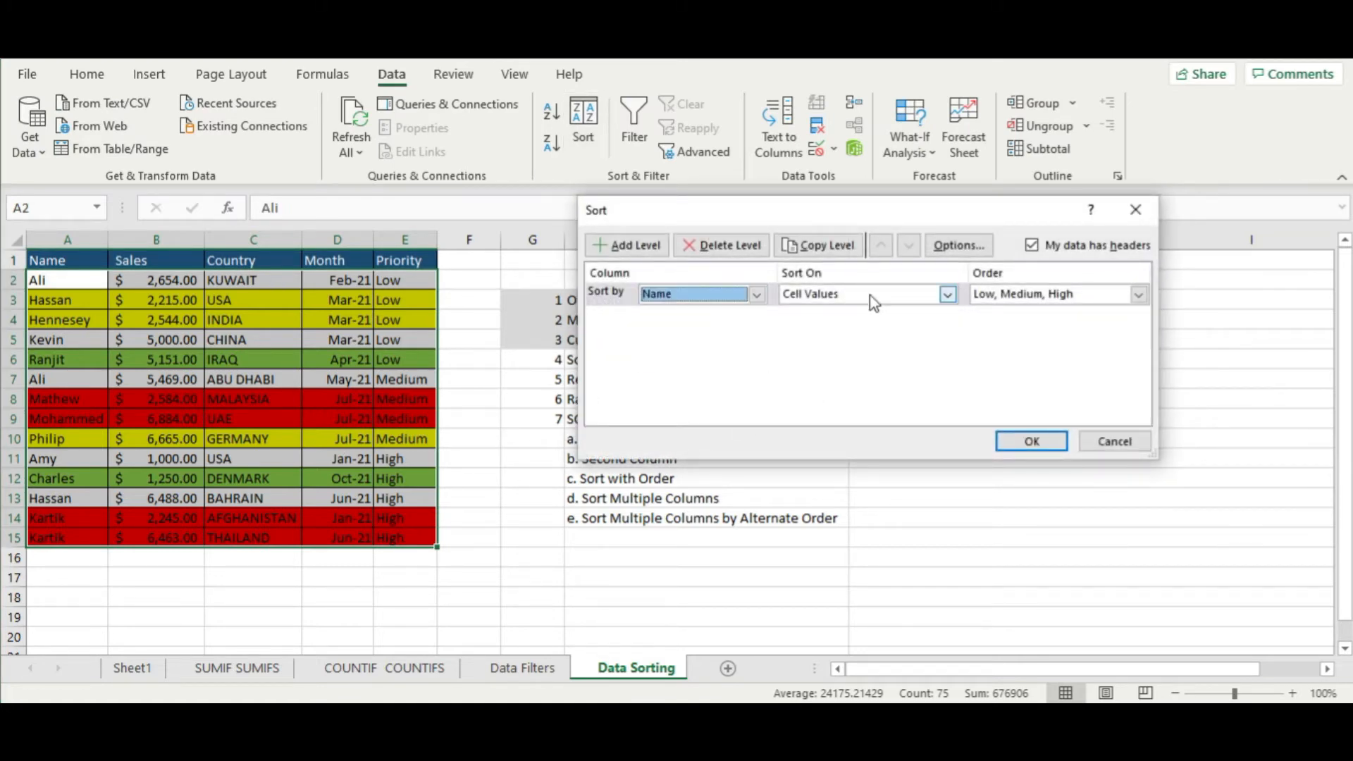
click(897, 296)
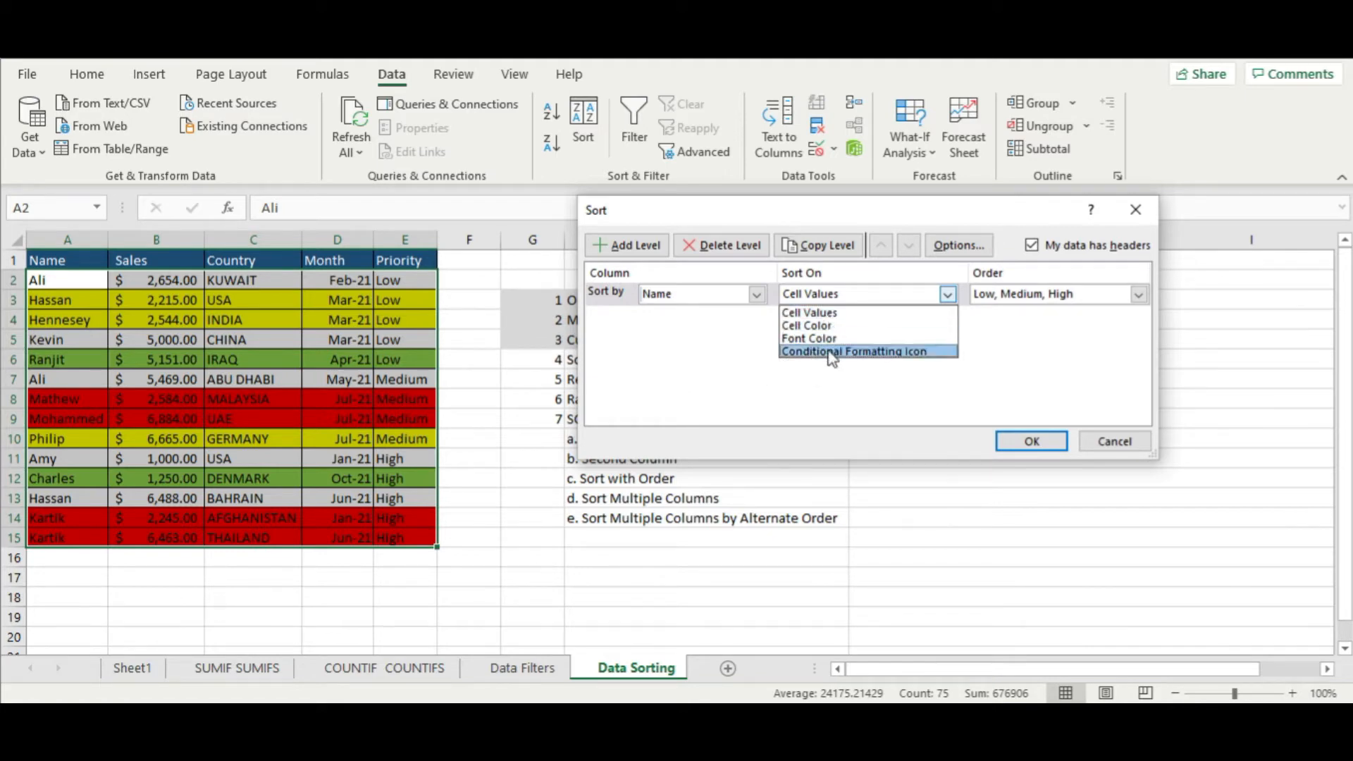
click(860, 327)
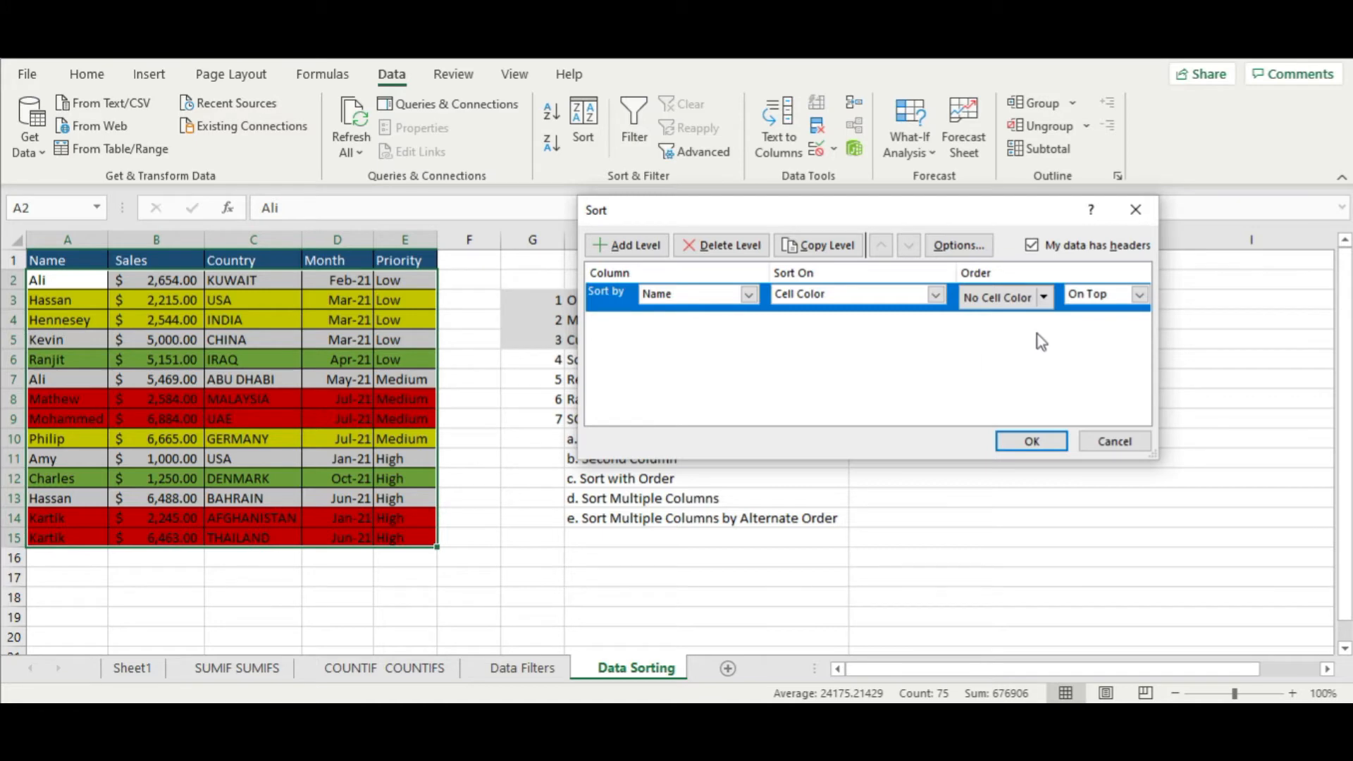
click(1047, 300)
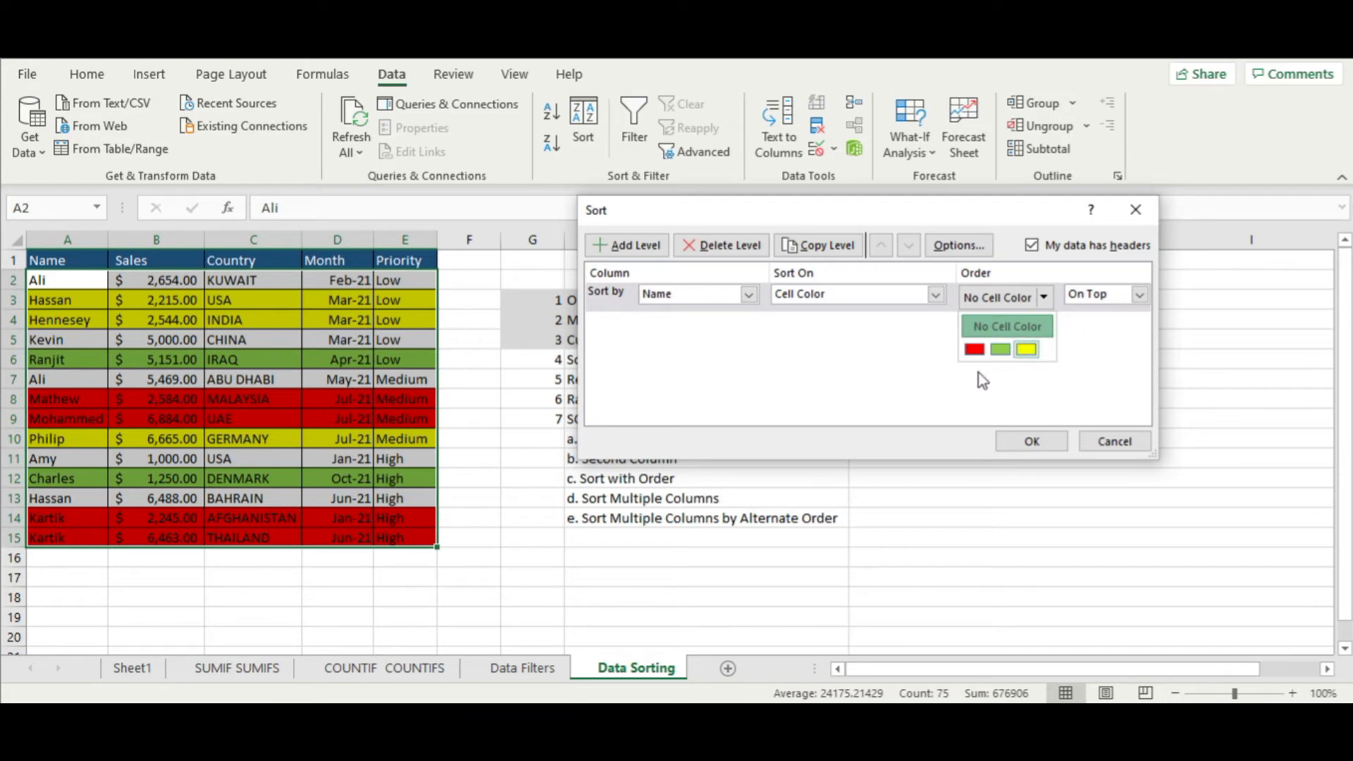
click(974, 350)
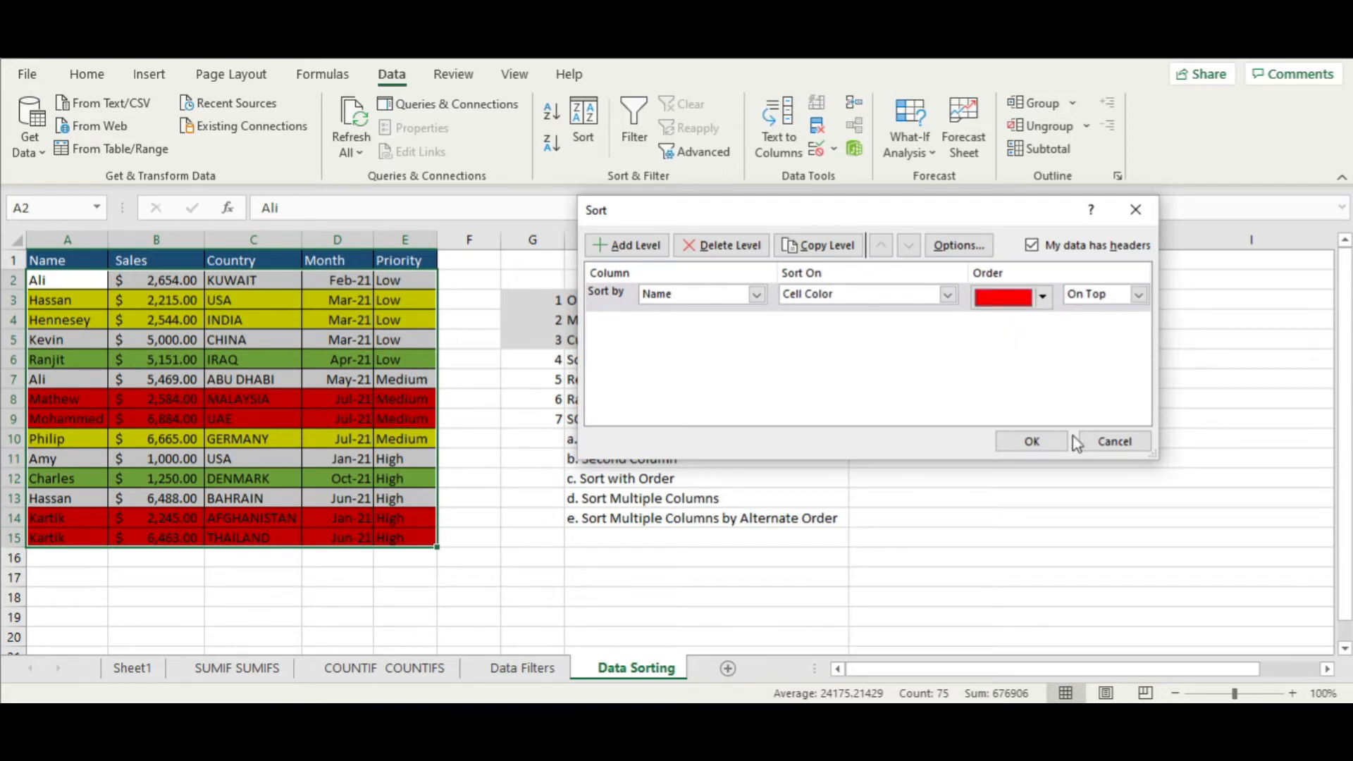
Add a second sort level on Name by cell colour, with green on bottom
click(624, 245)
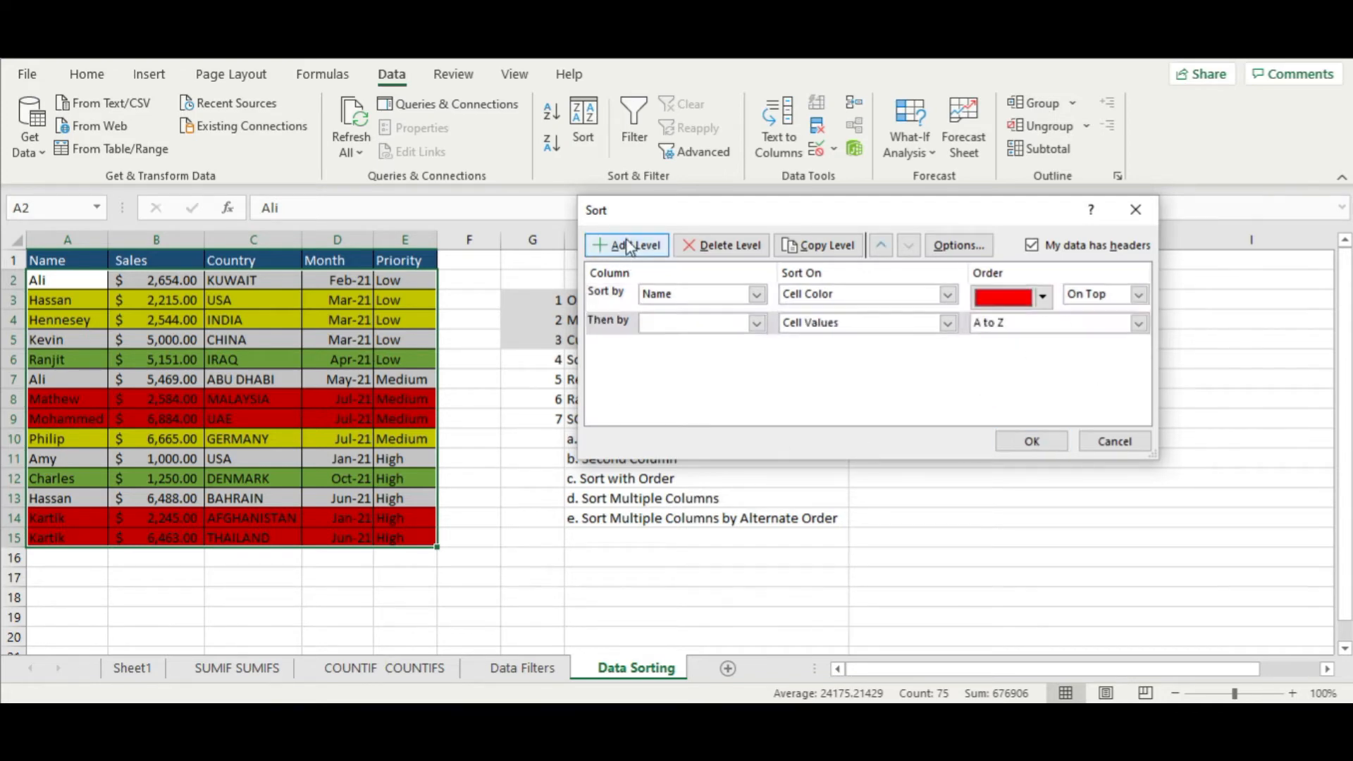
click(756, 323)
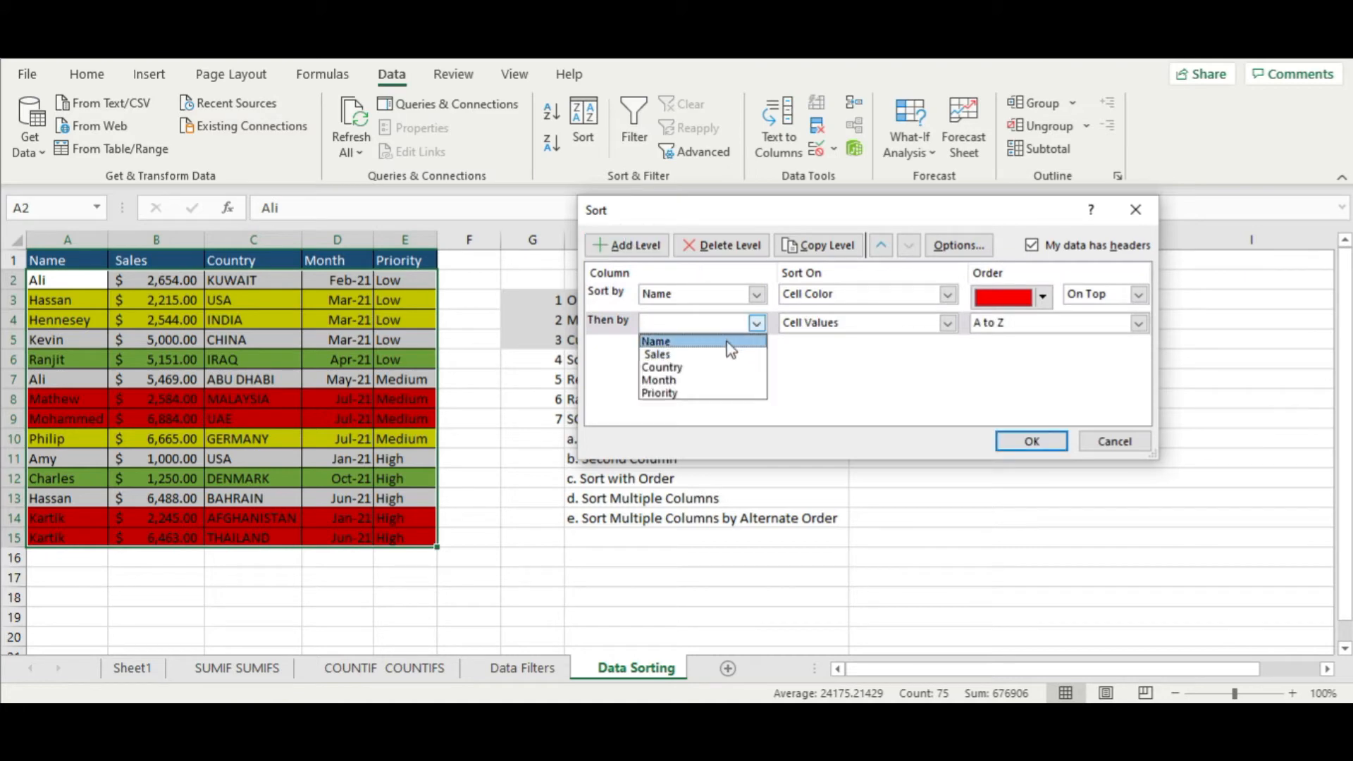
click(722, 341)
click(821, 324)
click(807, 354)
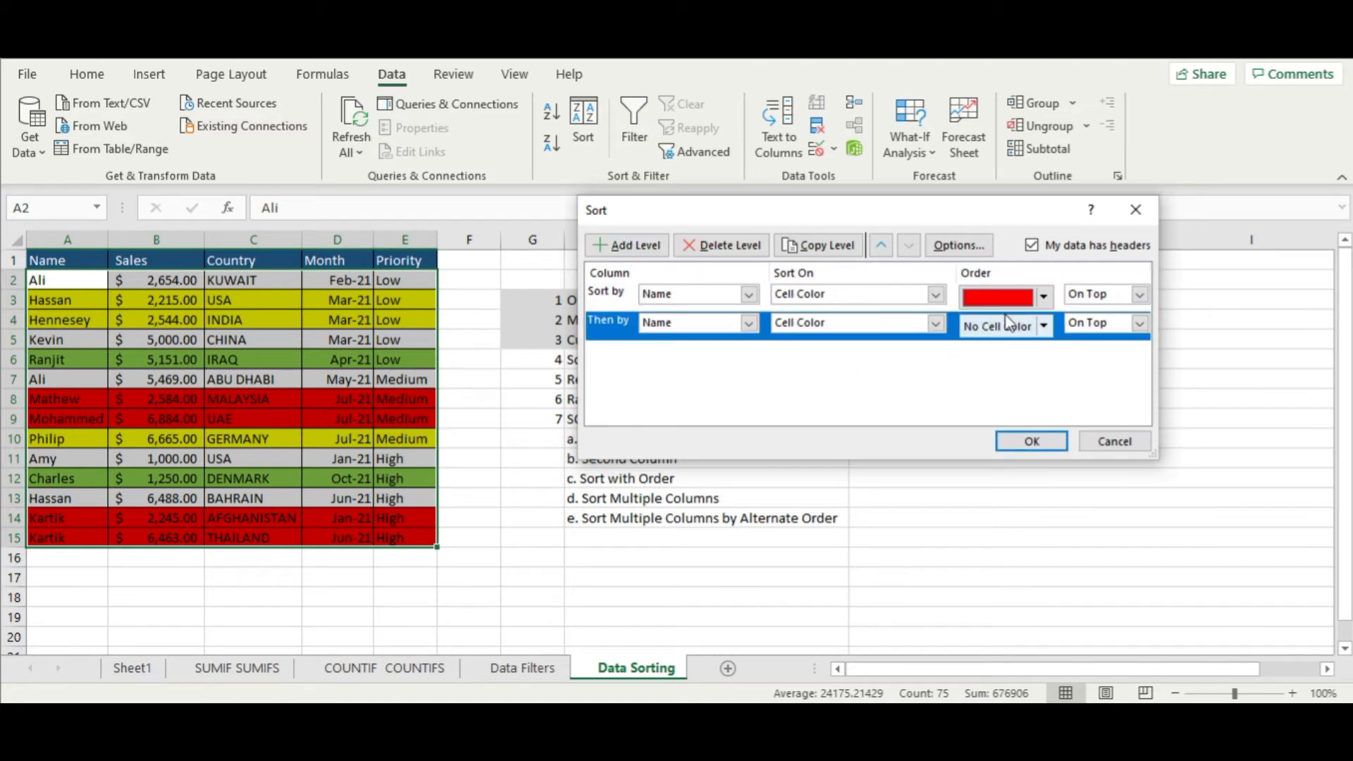
click(1044, 326)
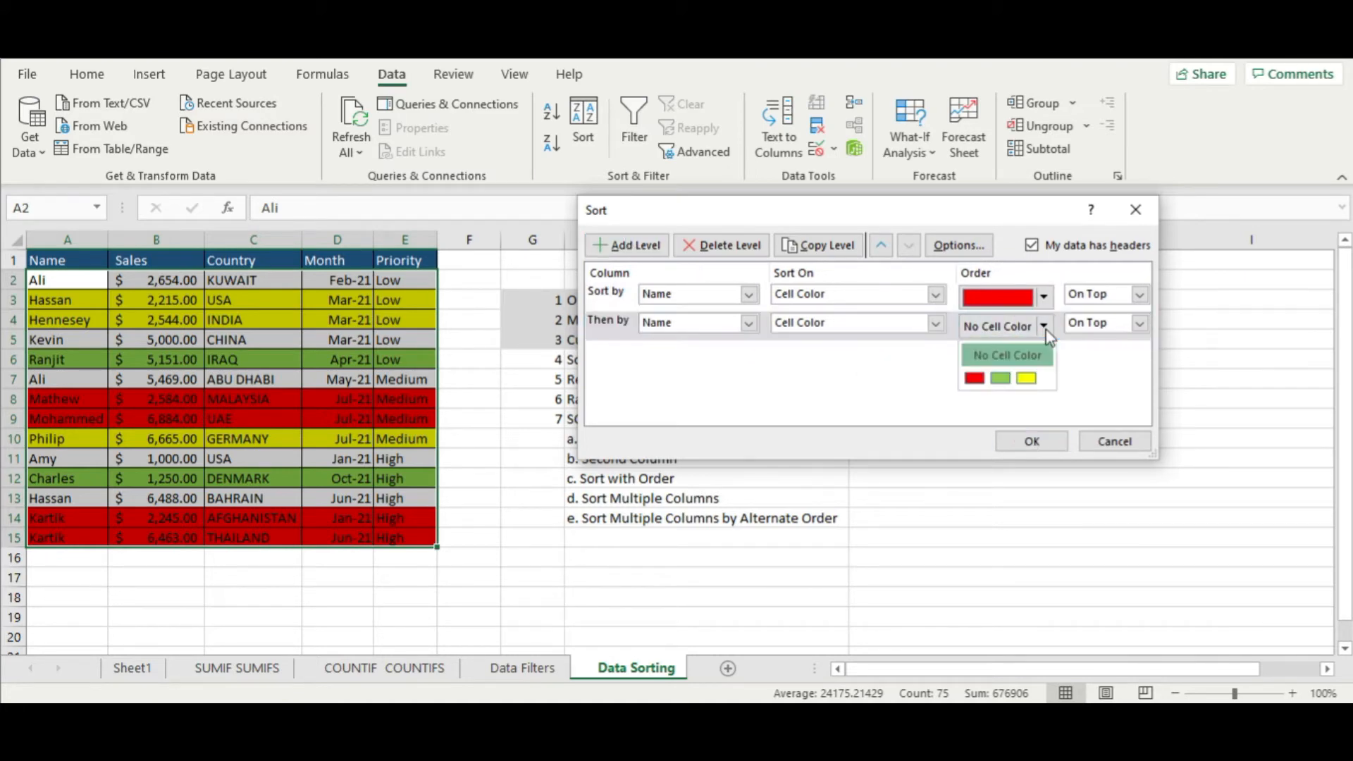
click(1001, 379)
click(1140, 330)
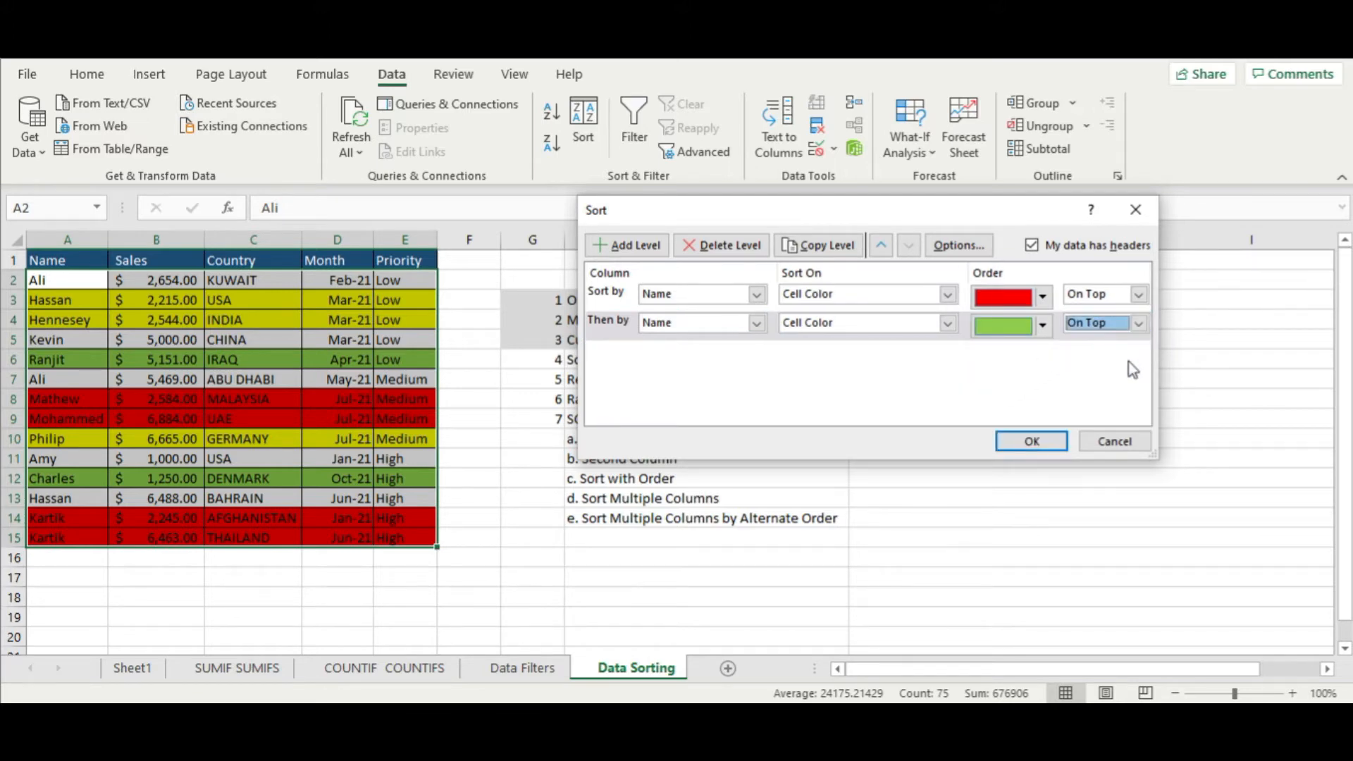
click(1139, 323)
click(1123, 355)
Add another sort level on Name by cell colour, with yellow on top
click(631, 249)
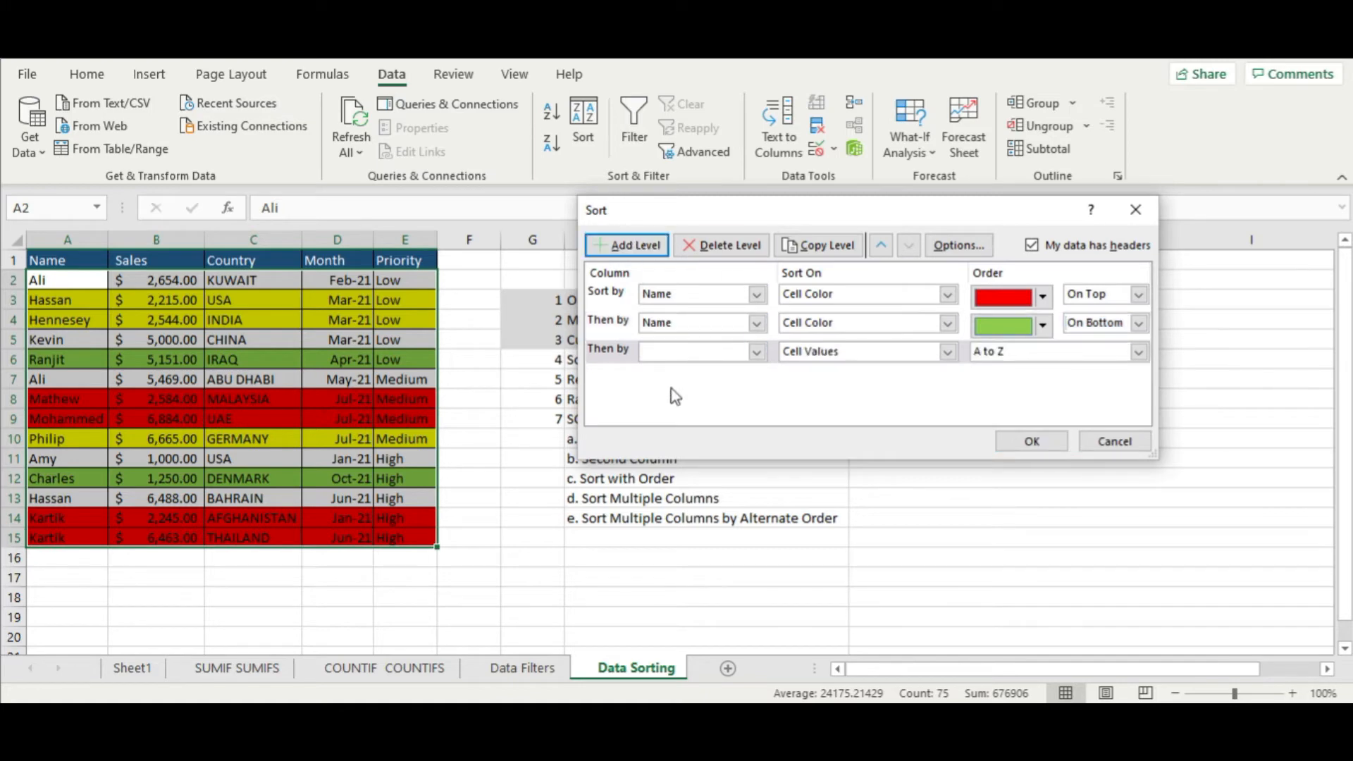
click(757, 352)
click(747, 366)
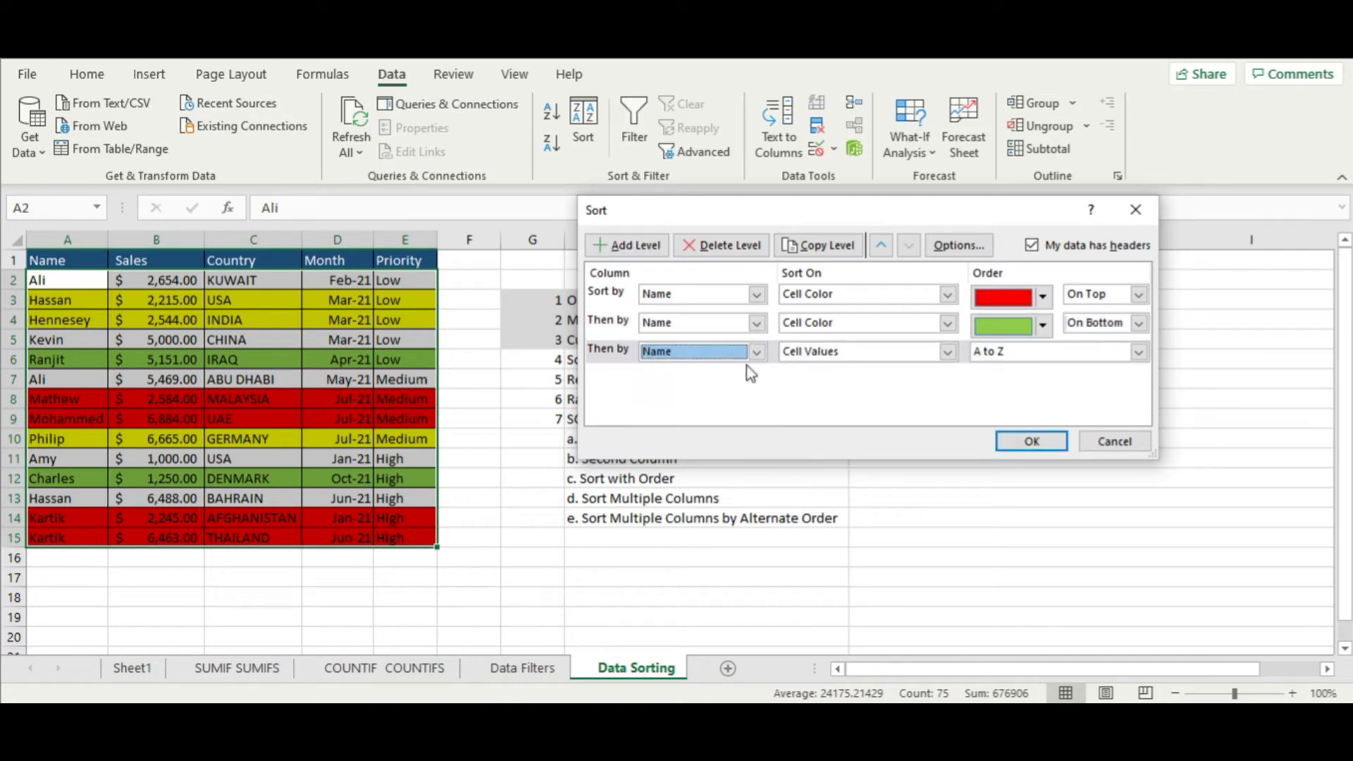
click(948, 352)
click(946, 384)
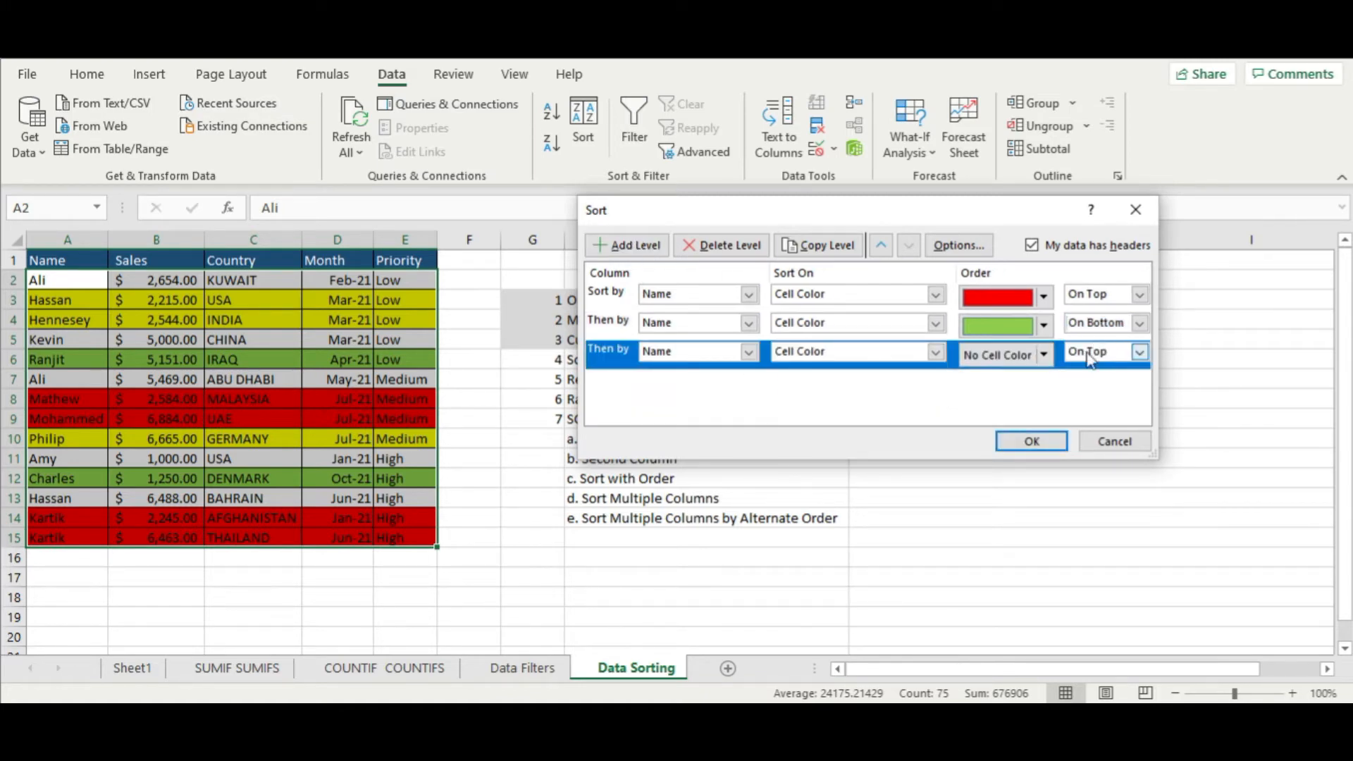
click(1043, 355)
click(1027, 407)
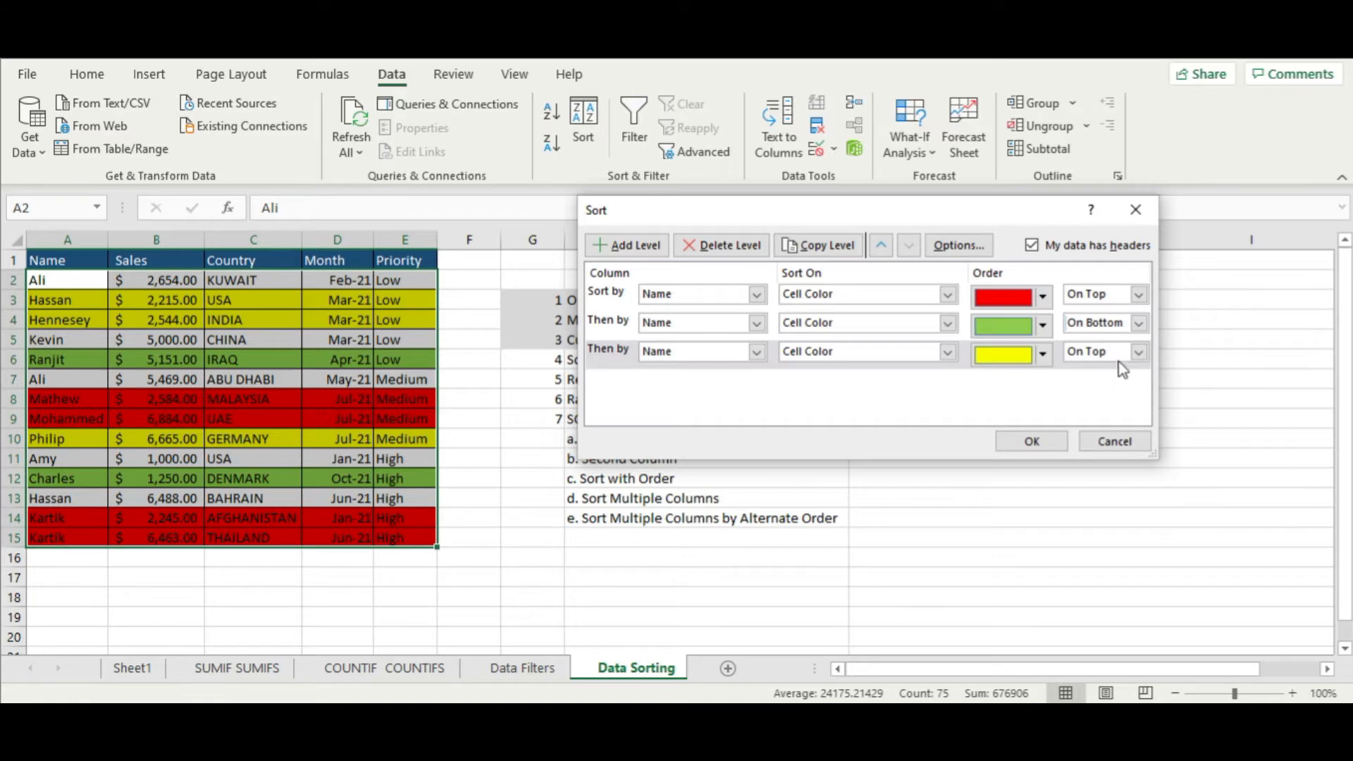
click(1139, 352)
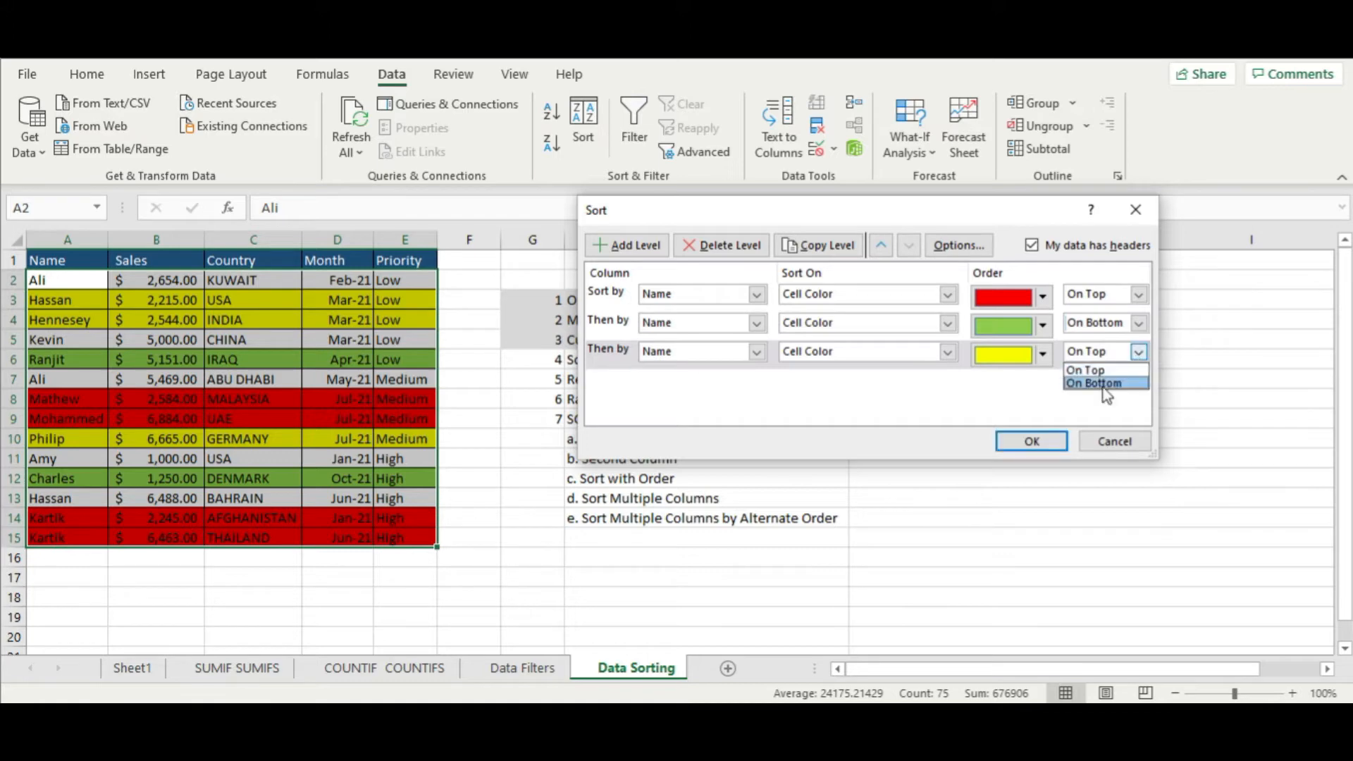
click(907, 435)
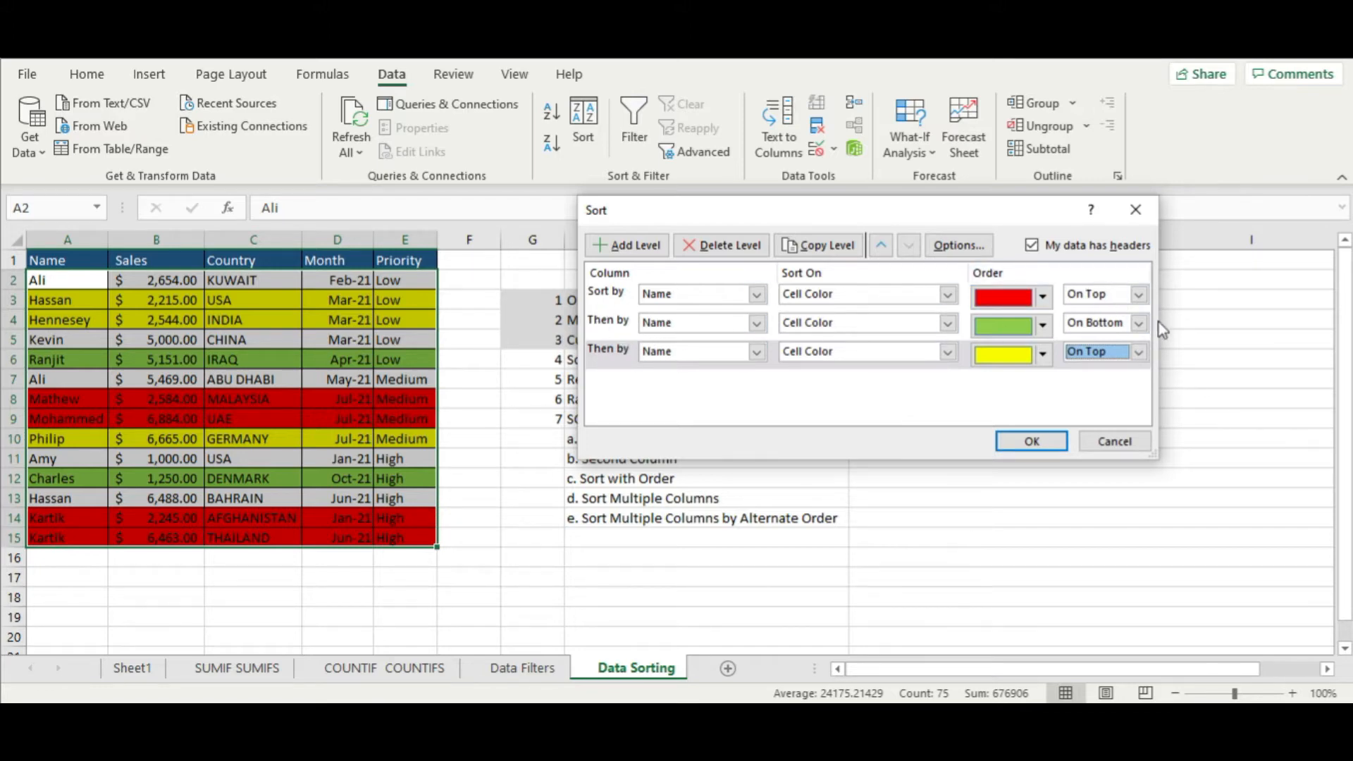
Switch the green sort level to On Top, and delete that level
click(1140, 324)
click(1132, 341)
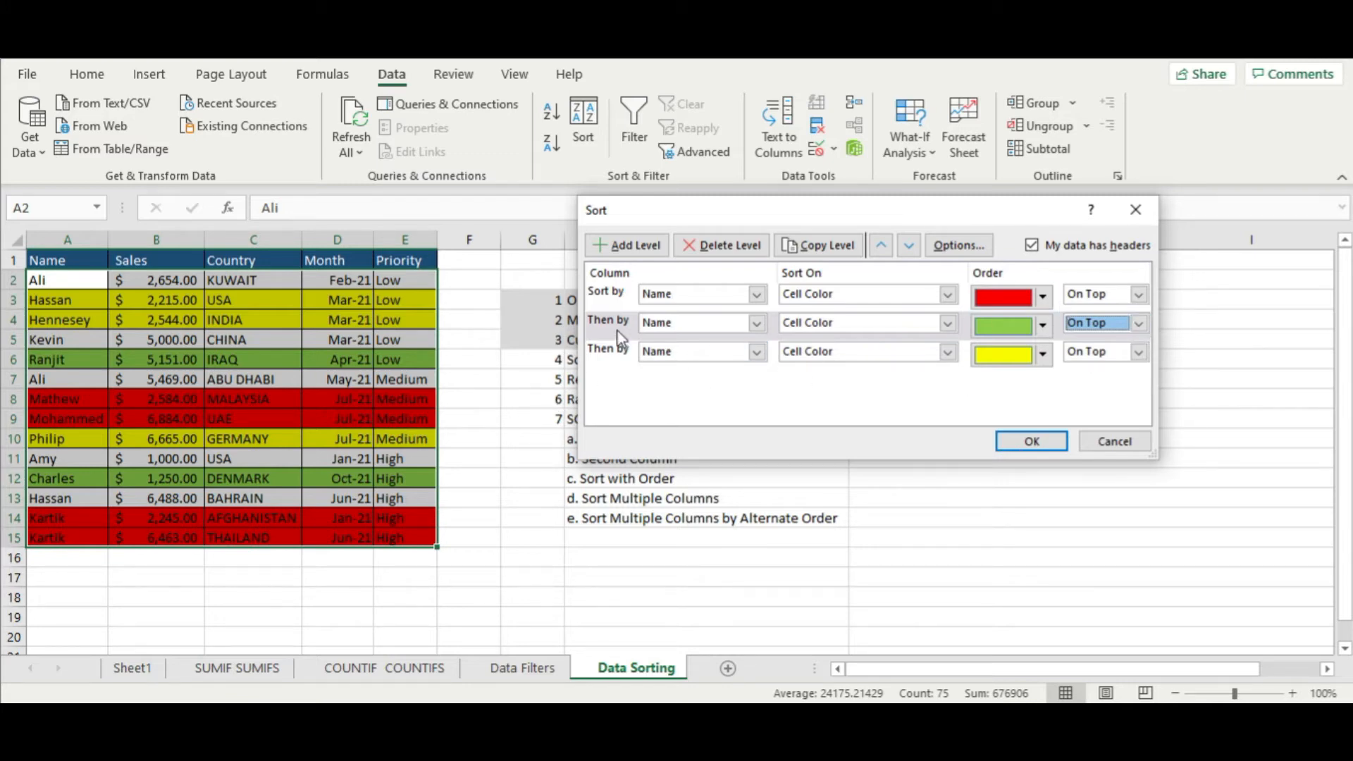
click(747, 246)
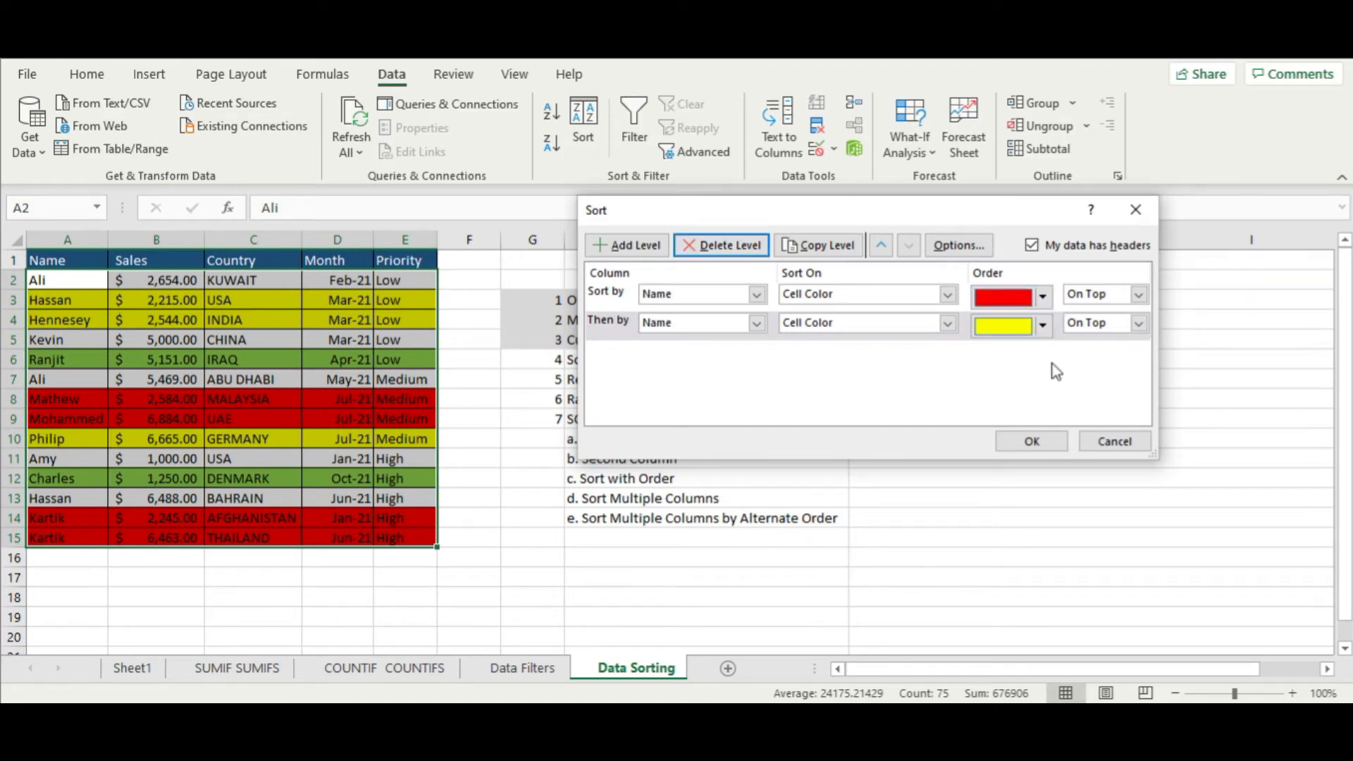
Set the yellow sort level to On Bottom
click(1138, 324)
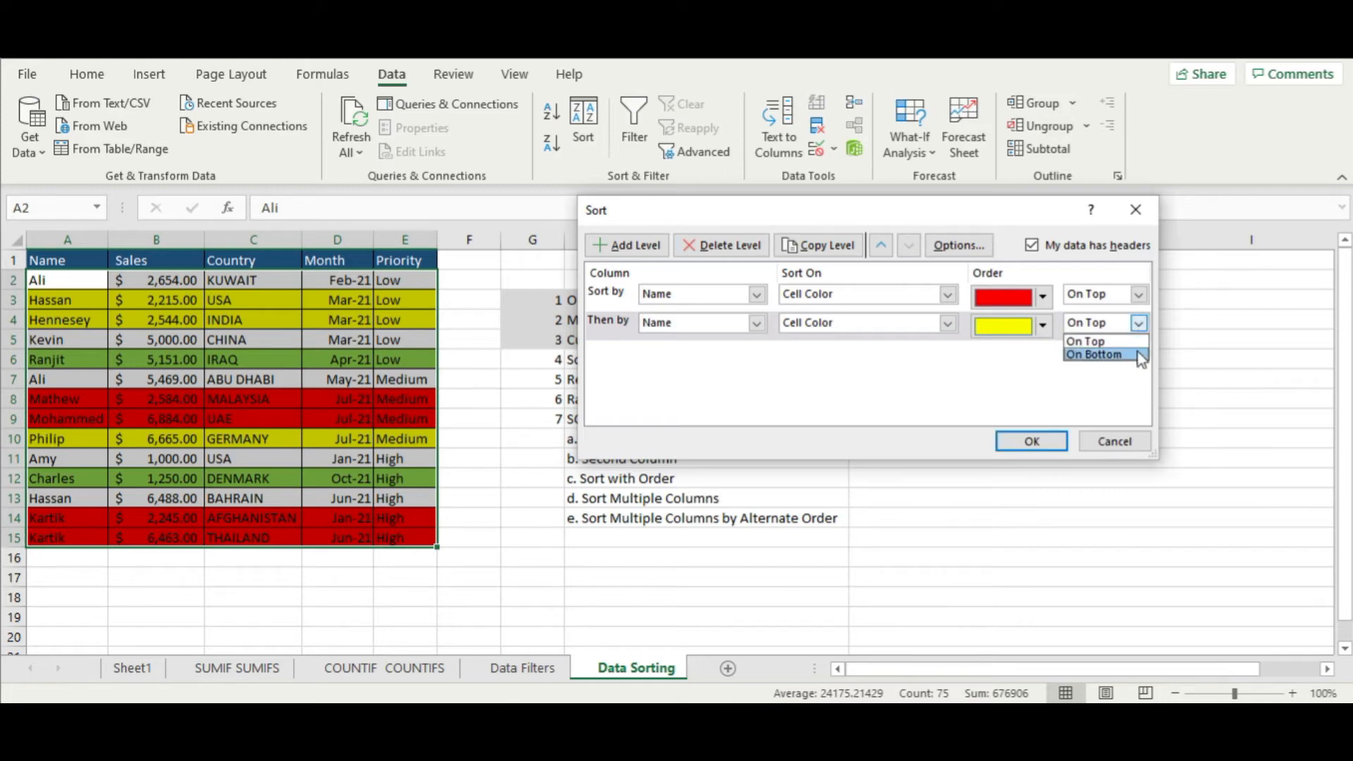
click(1100, 354)
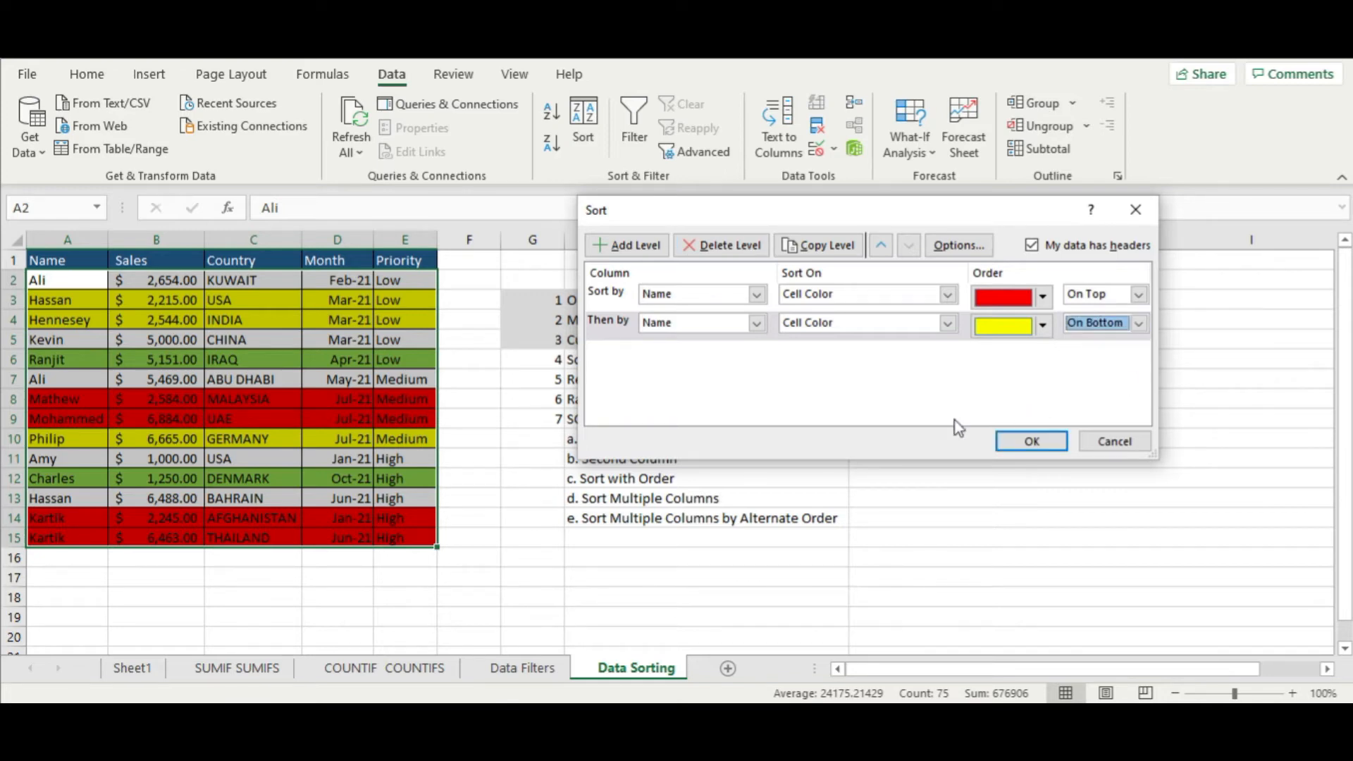
Add a third sort level on Name by cell colour with green on bottom, and apply the sort
click(627, 248)
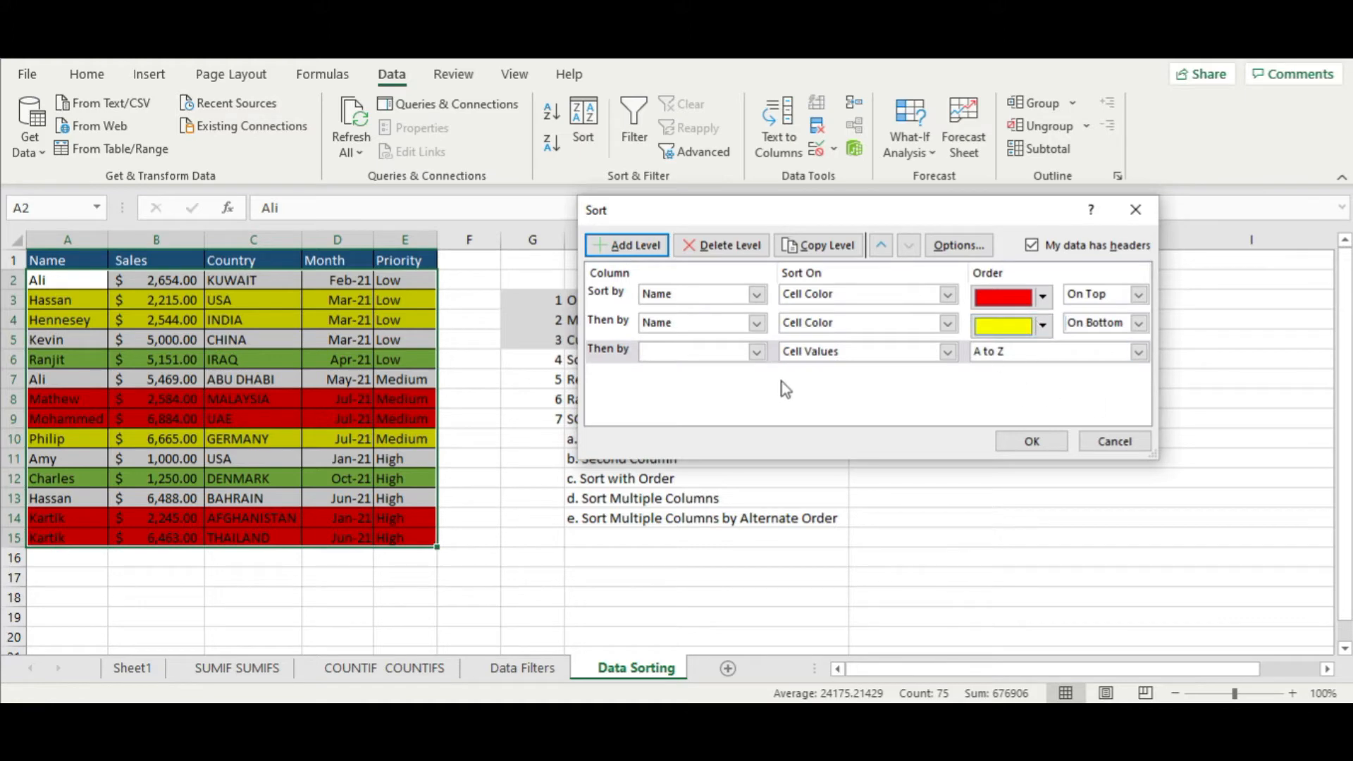
click(756, 352)
click(733, 368)
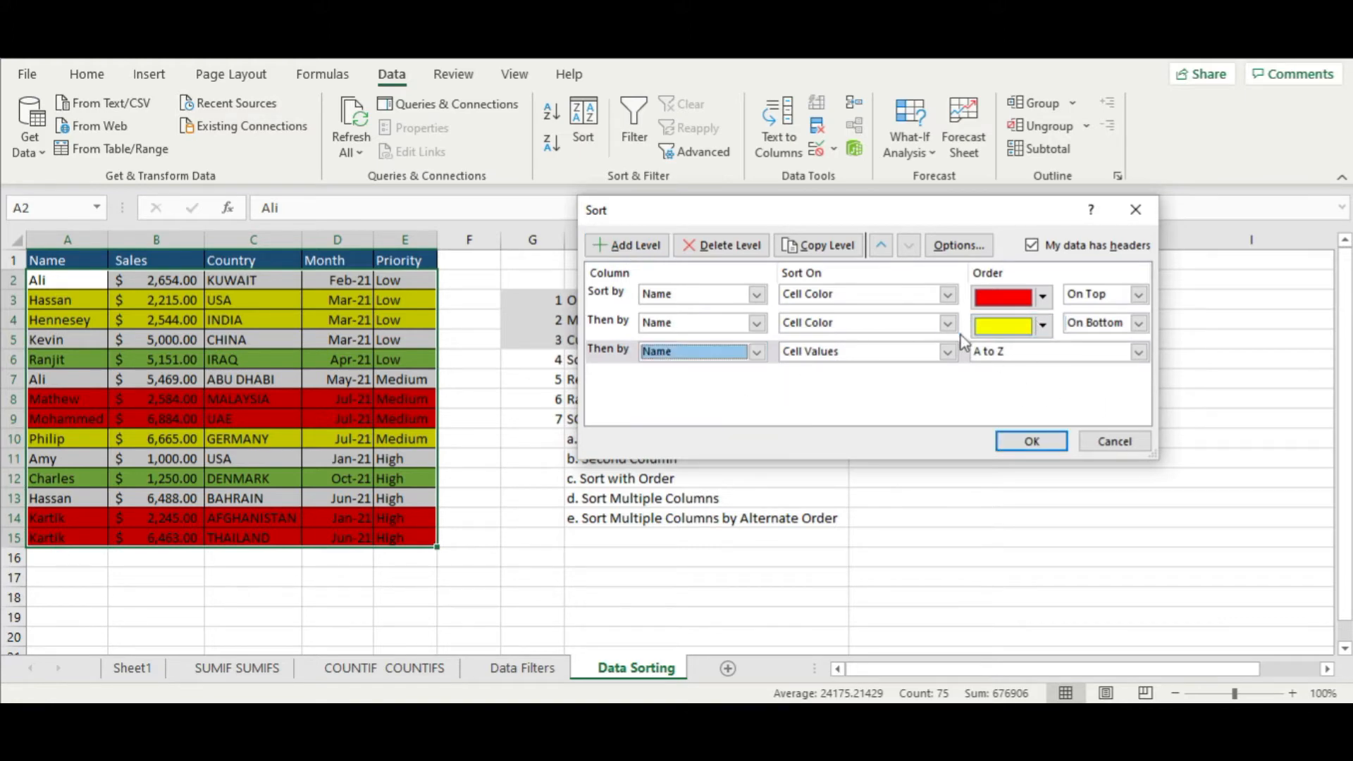
click(948, 353)
click(936, 383)
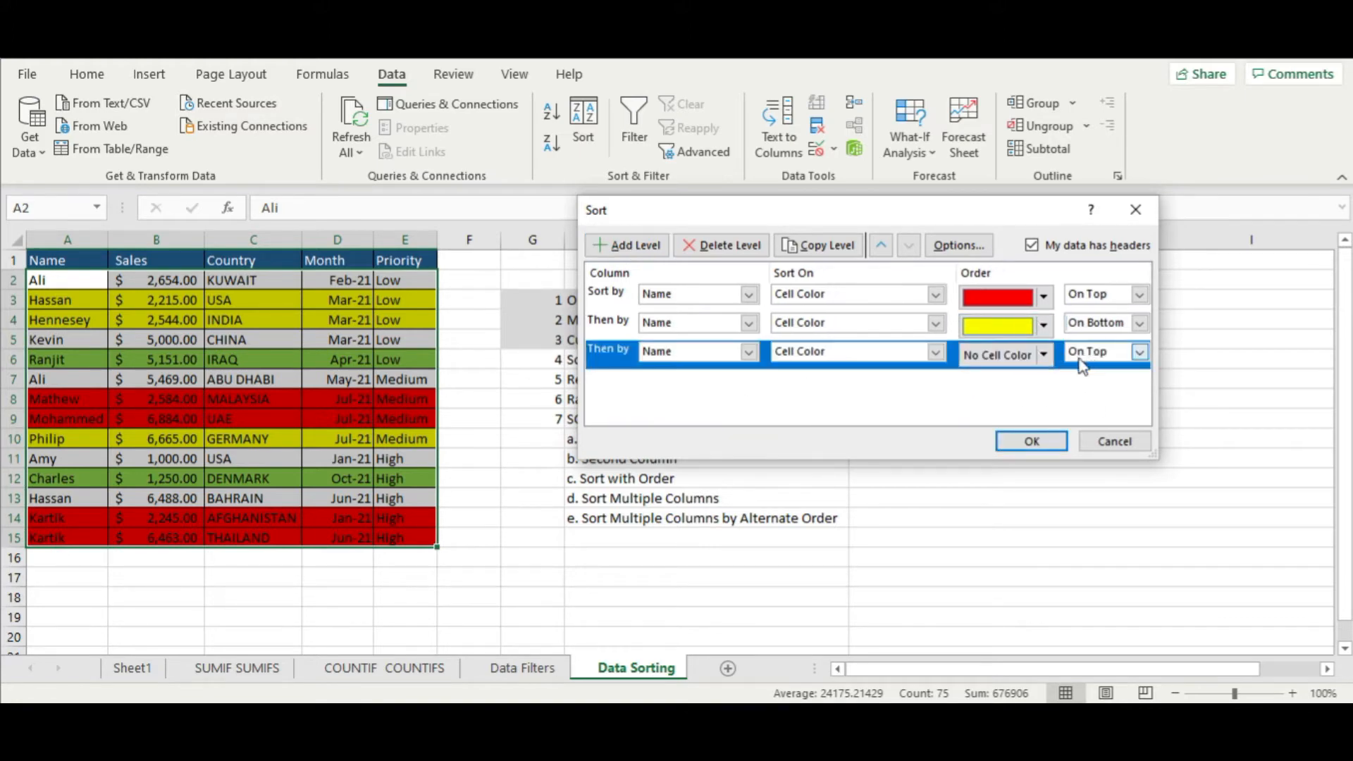
click(1045, 355)
click(1003, 412)
click(1139, 351)
click(1093, 383)
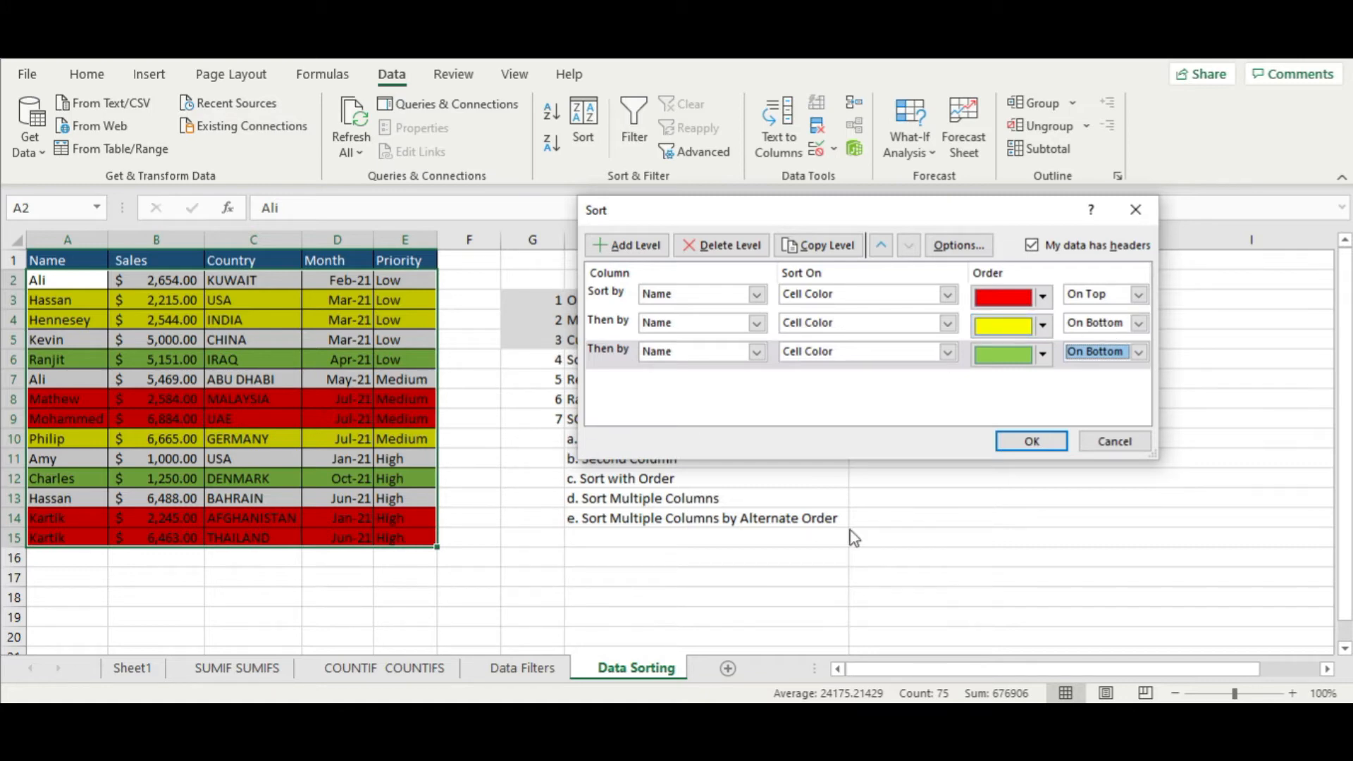
click(1029, 441)
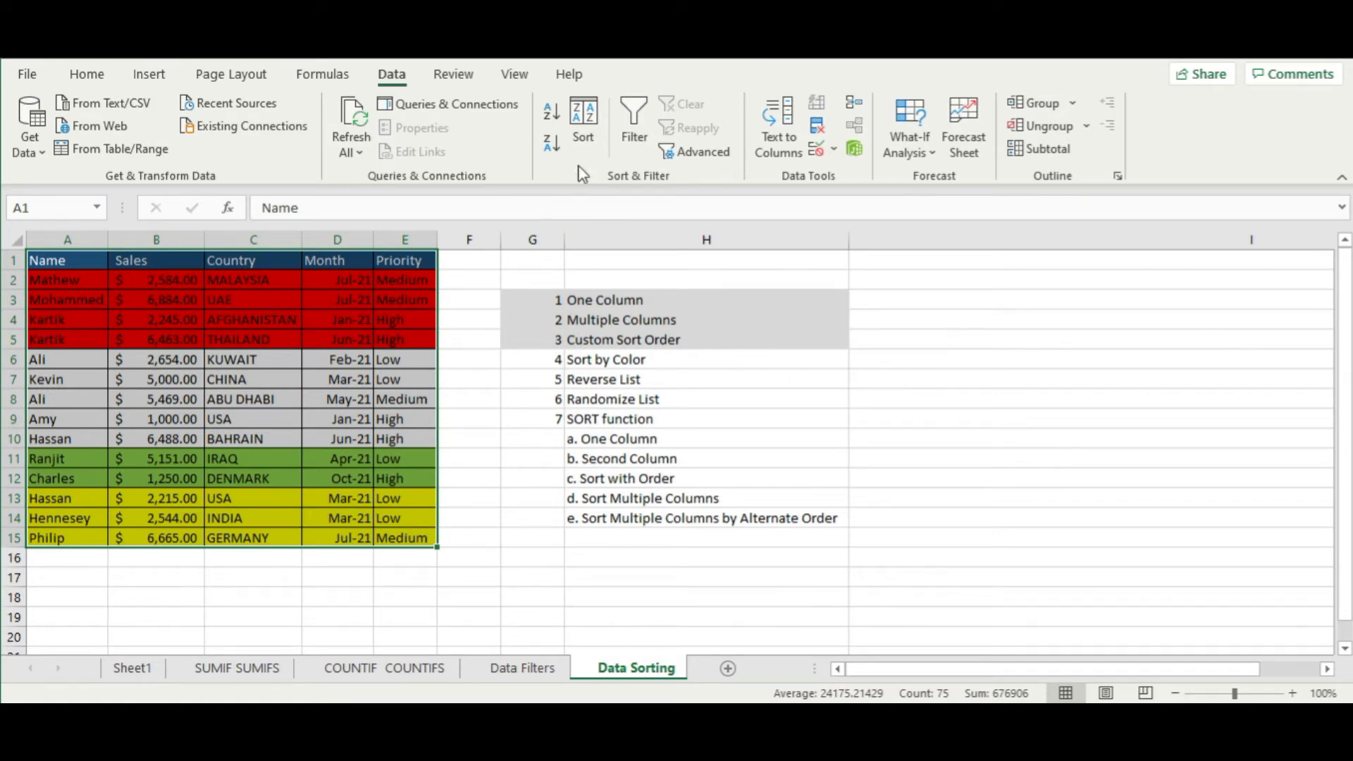
Re-sort the table with the yellow cell colour level changed to On Top
click(588, 135)
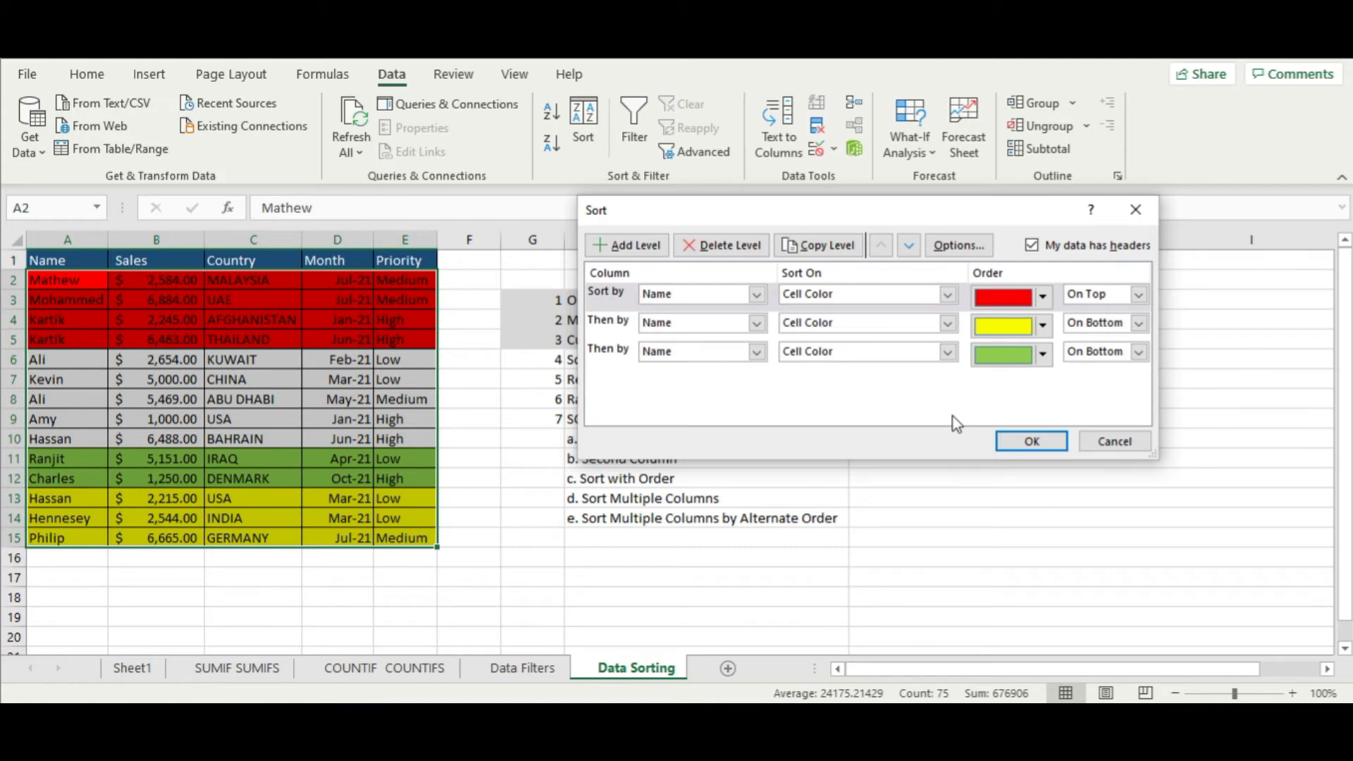
click(1138, 323)
click(1100, 342)
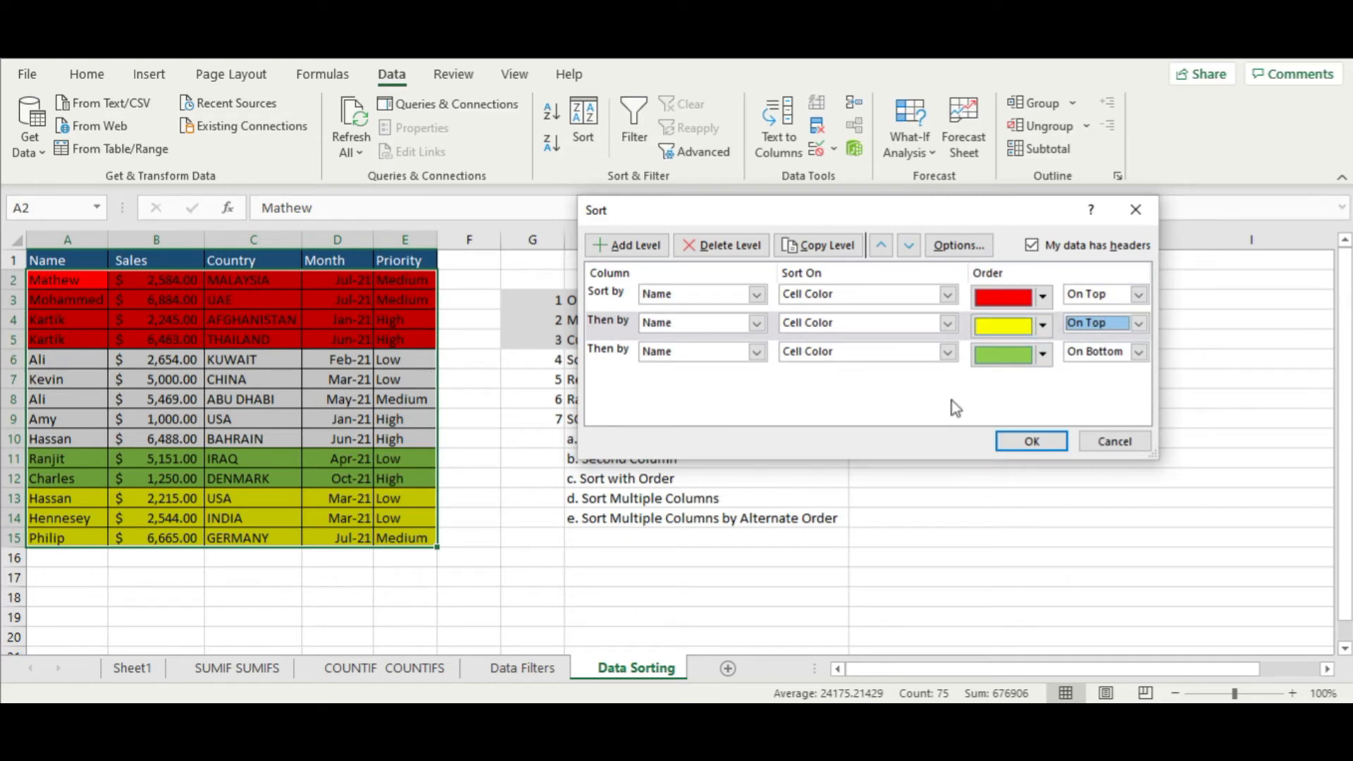
click(1050, 441)
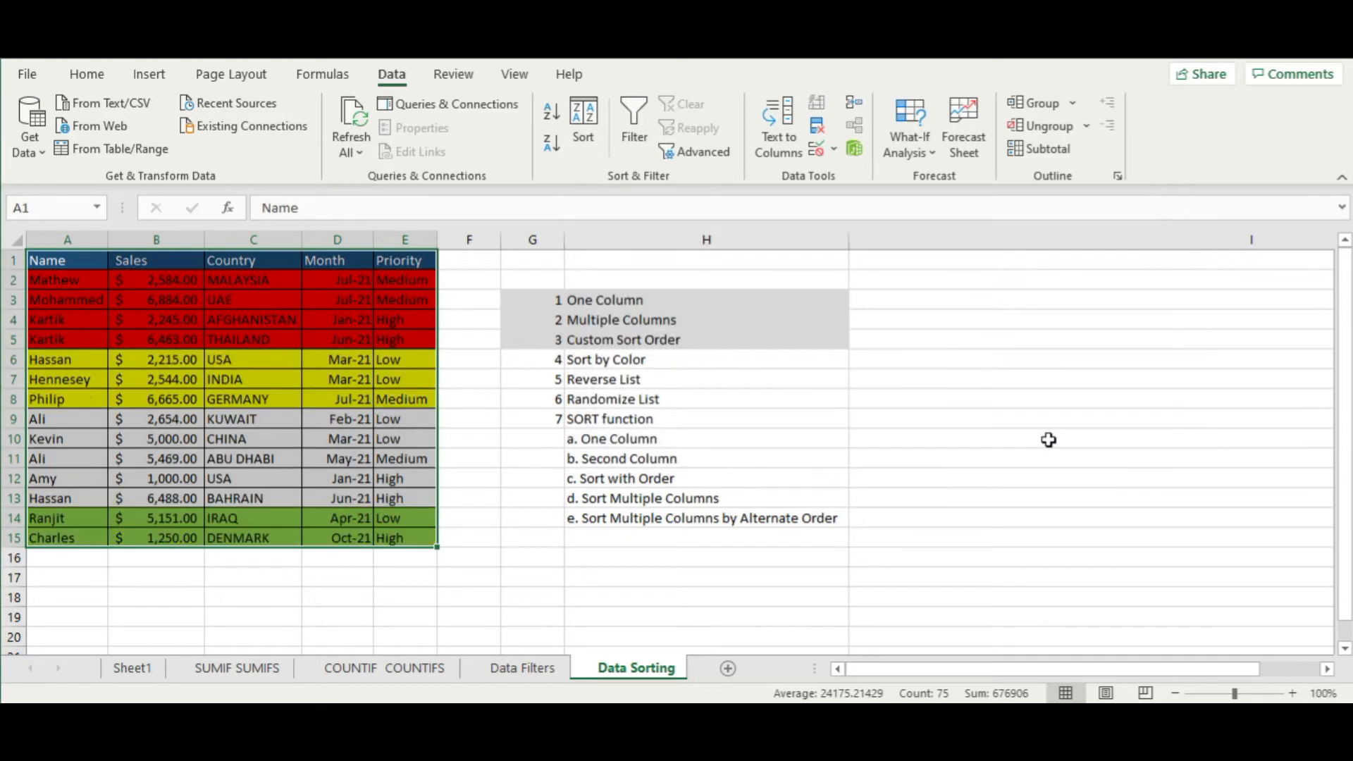
Fill the "Sort by Color" topic cells G6:H6 with light grey
click(579, 518)
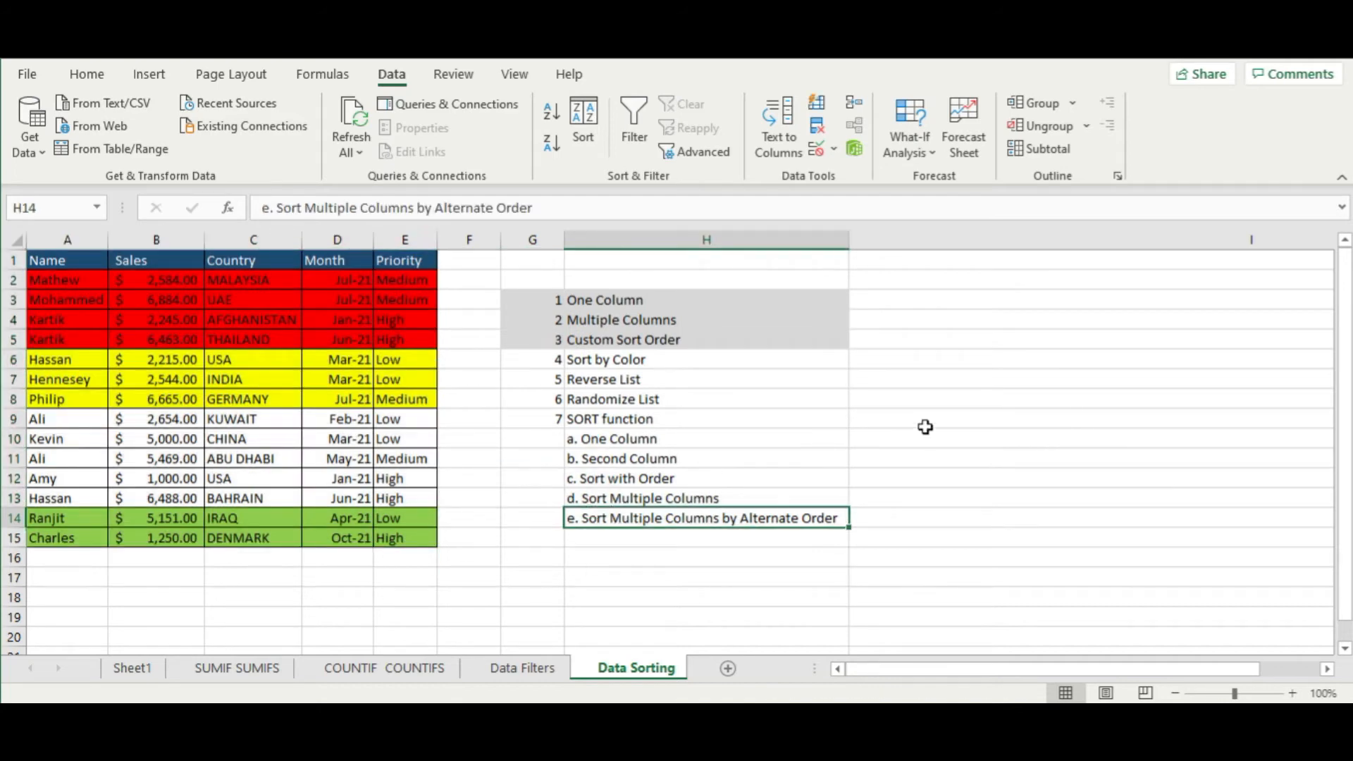
drag(525, 359, 726, 358)
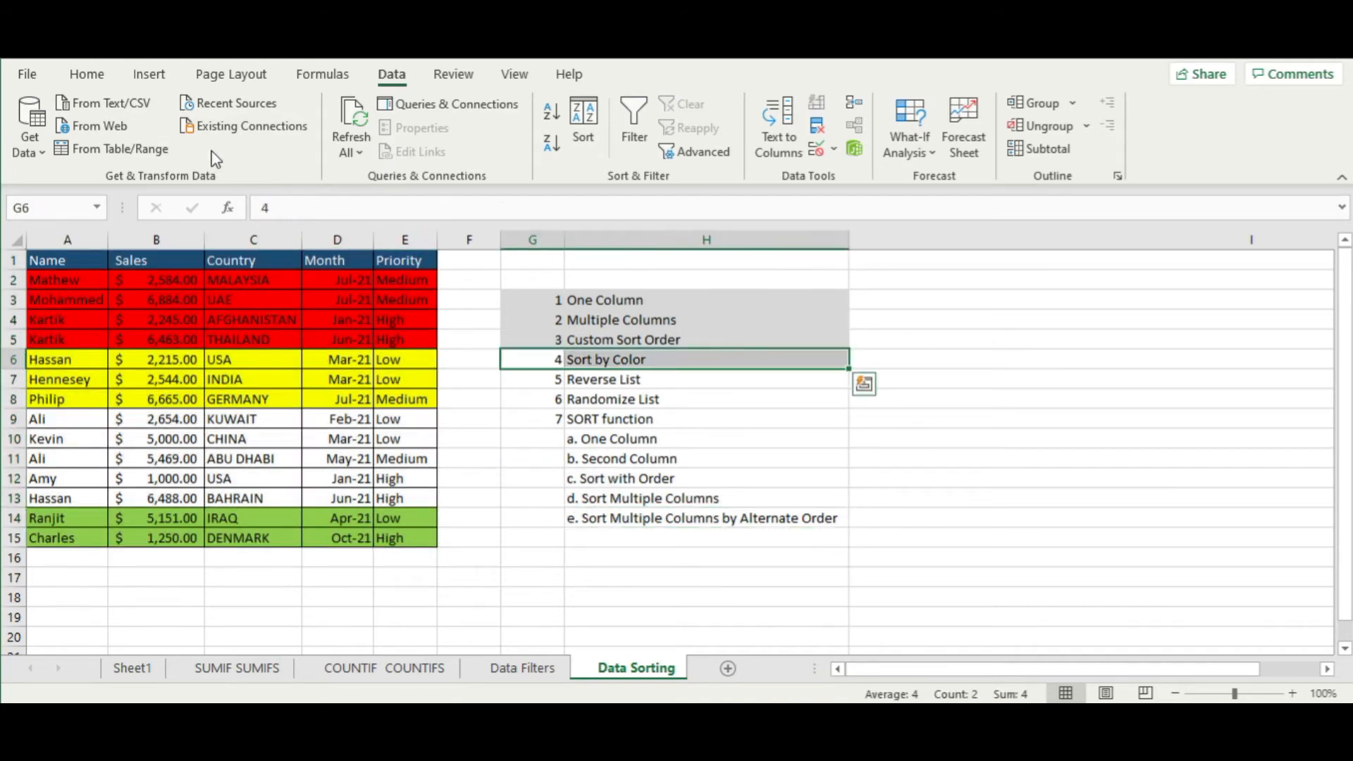
click(99, 79)
click(272, 143)
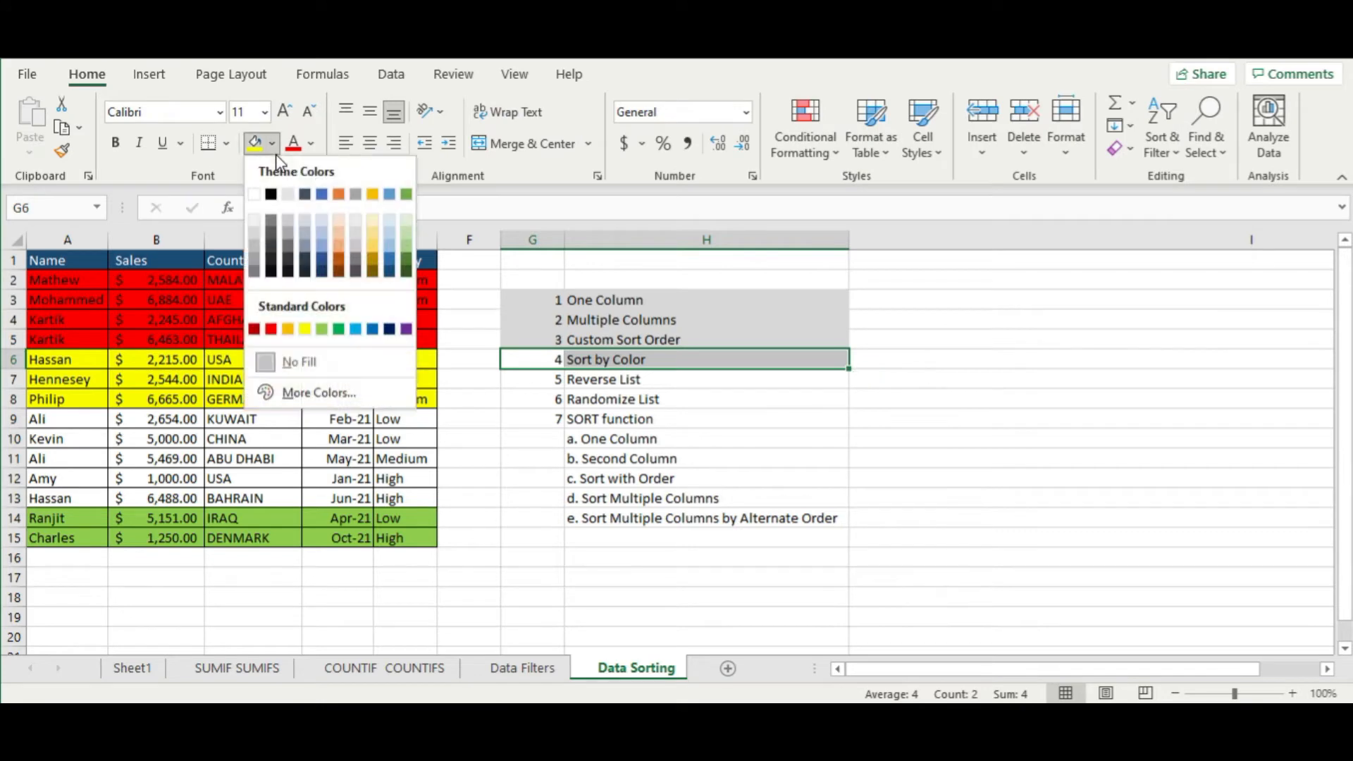
click(255, 221)
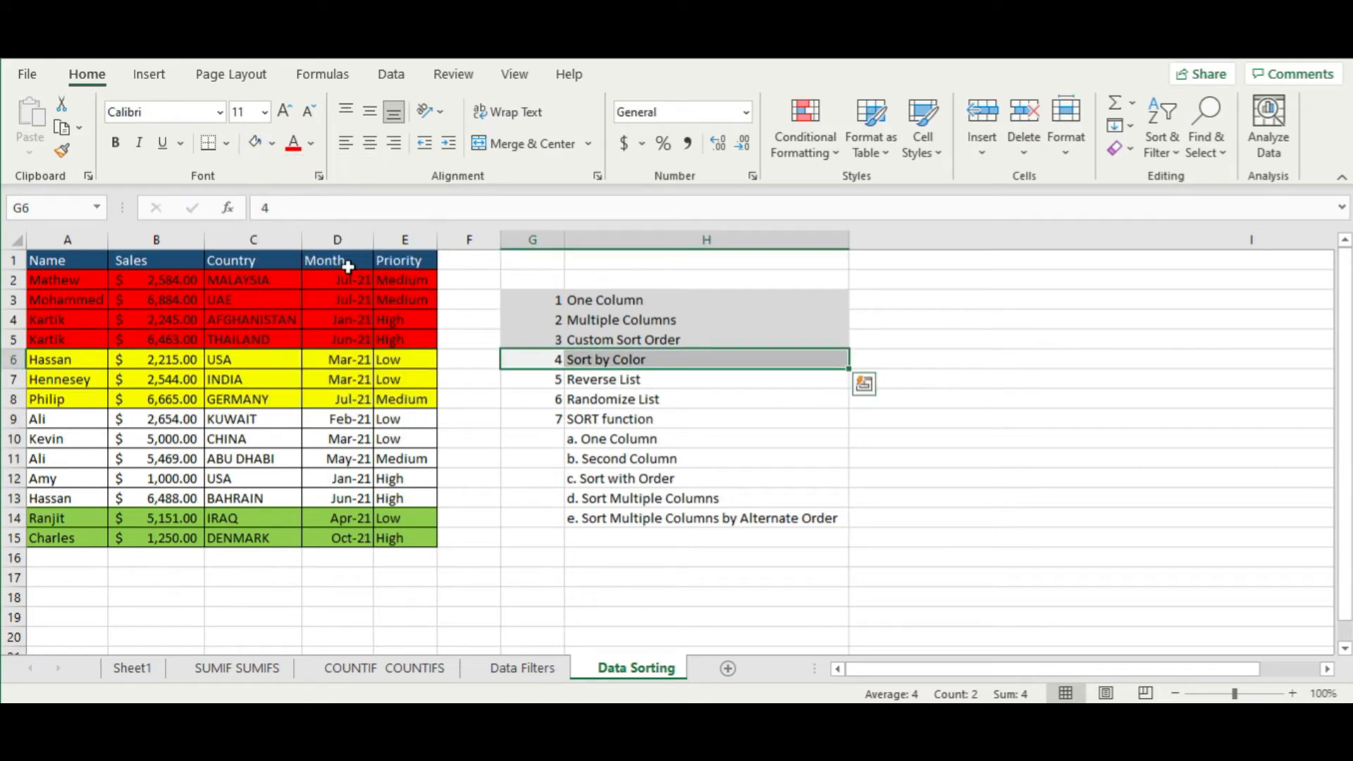
Apply the light grey fill to the "Sort by Color" topic row to match the finished topics above
click(272, 144)
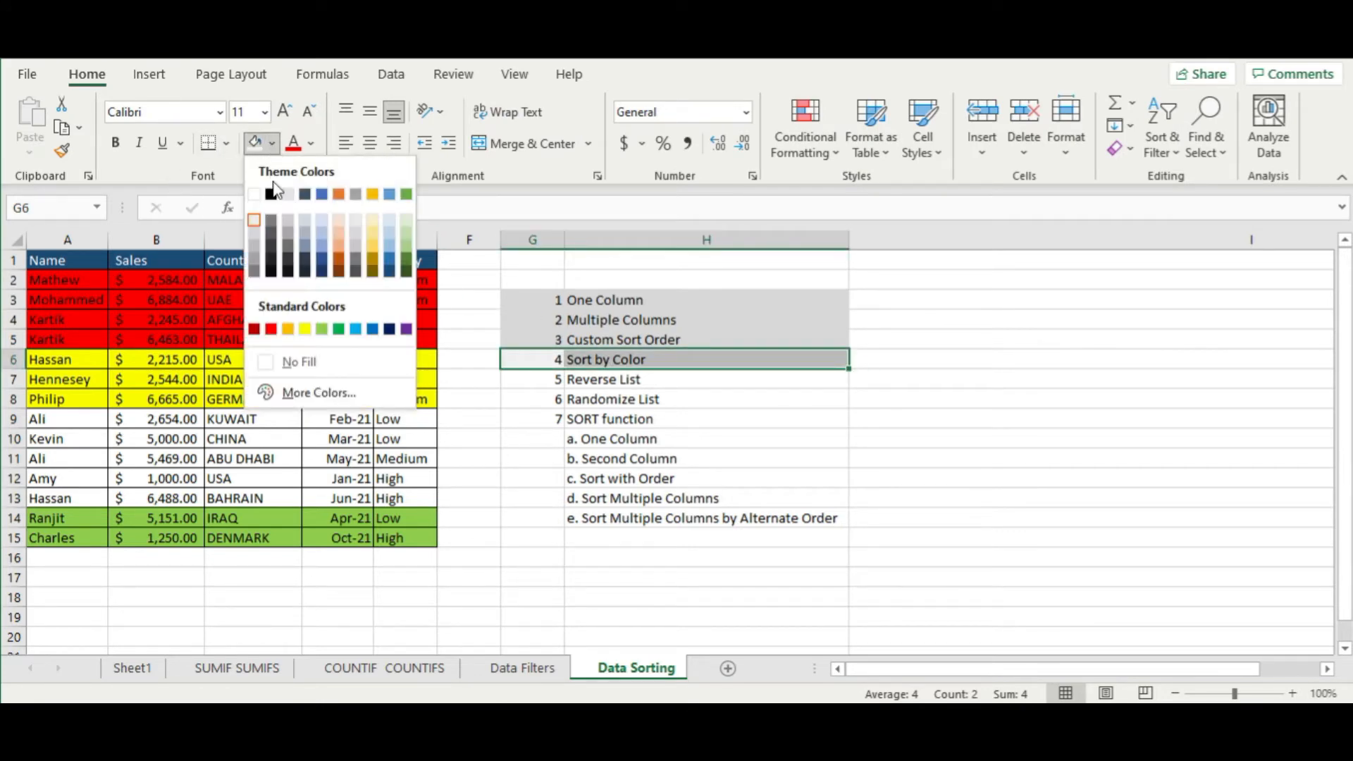
click(254, 244)
click(861, 505)
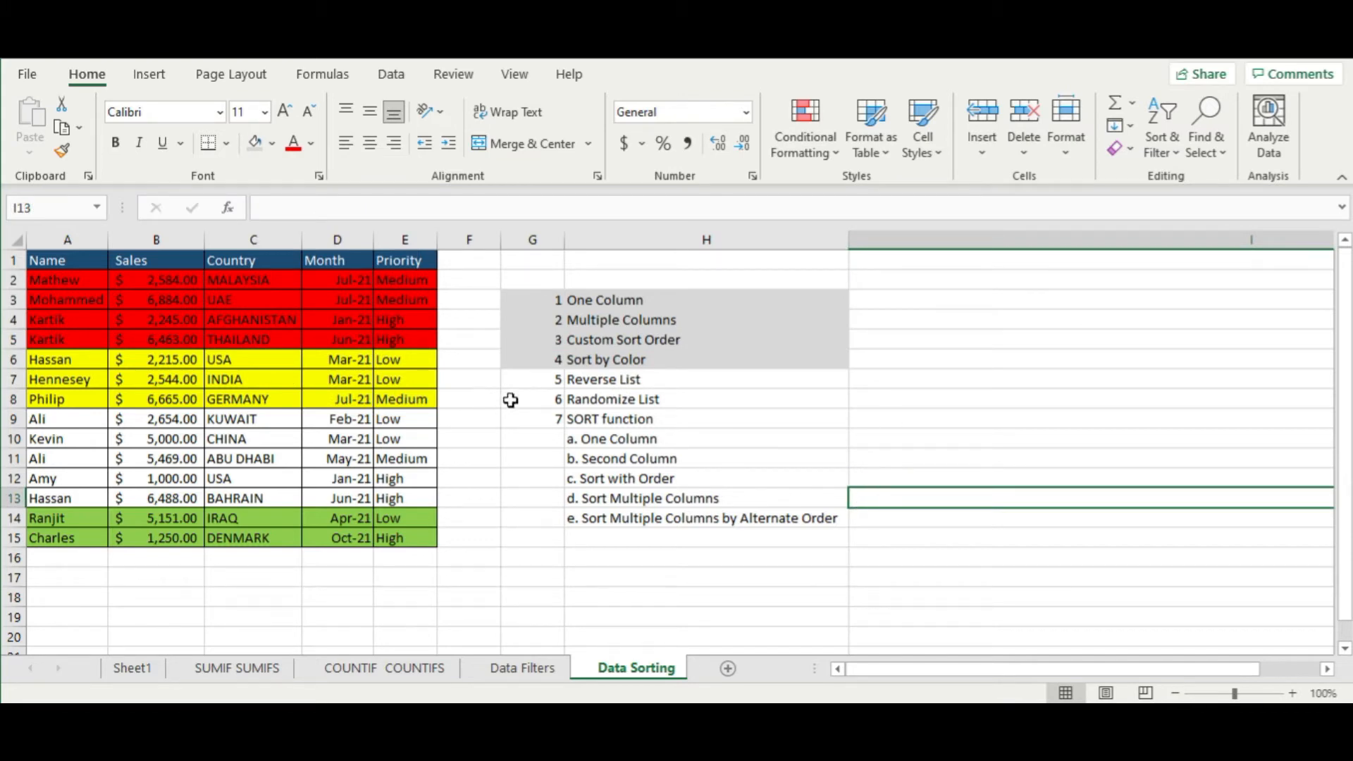
drag(536, 378, 682, 376)
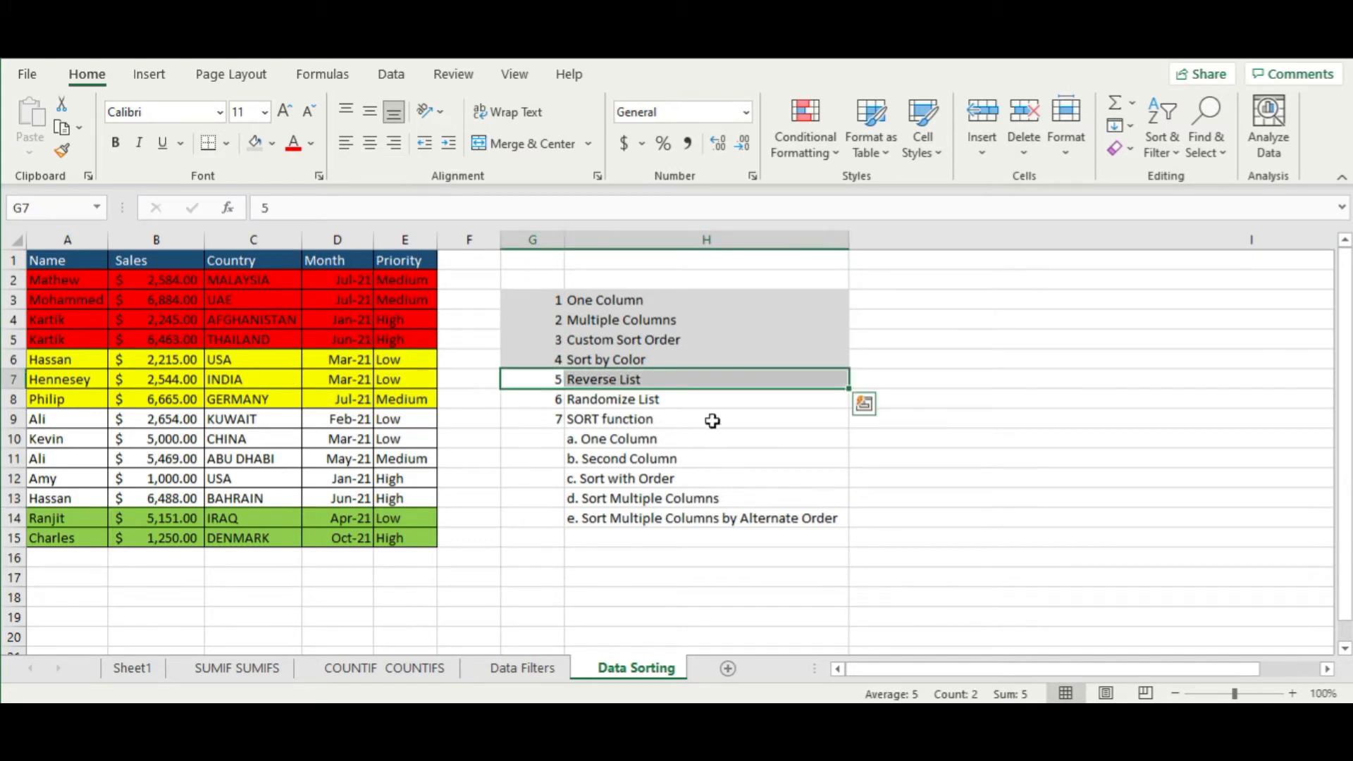
click(818, 461)
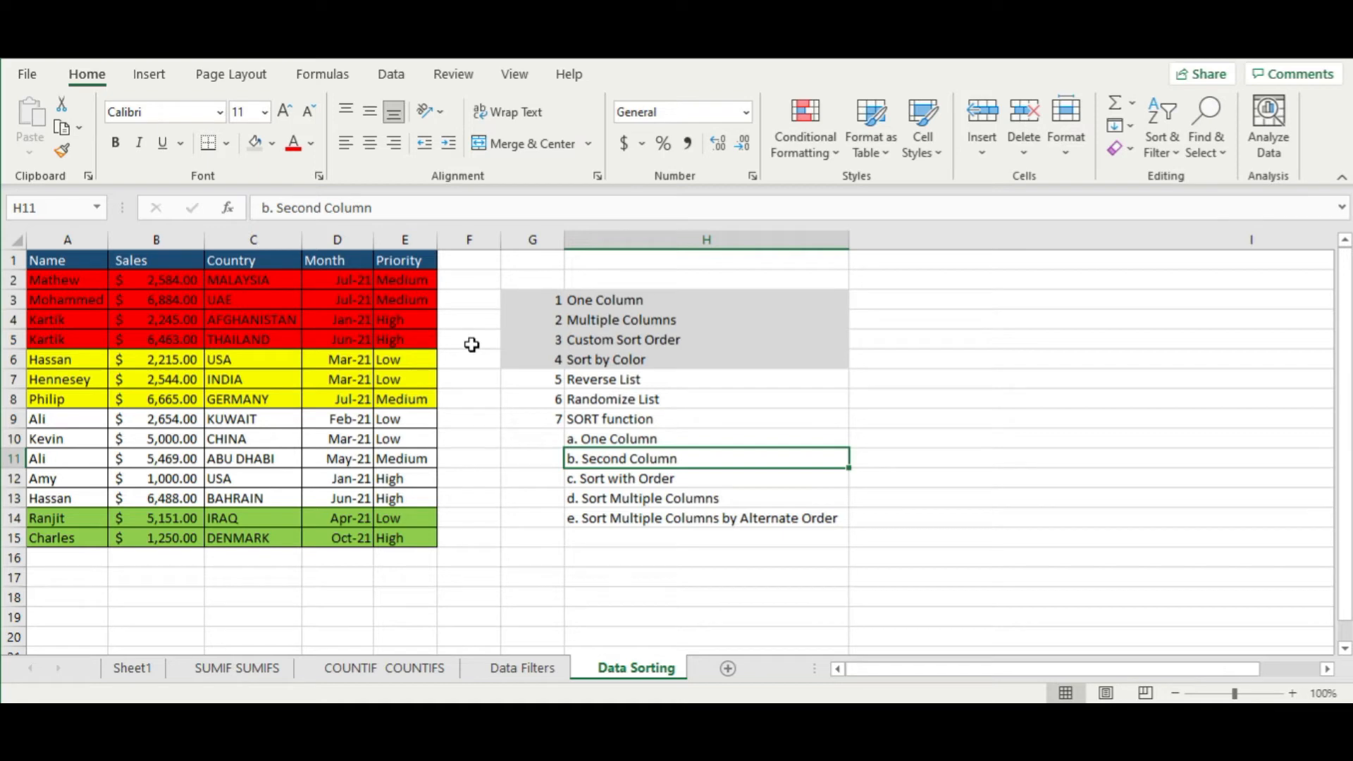
click(568, 303)
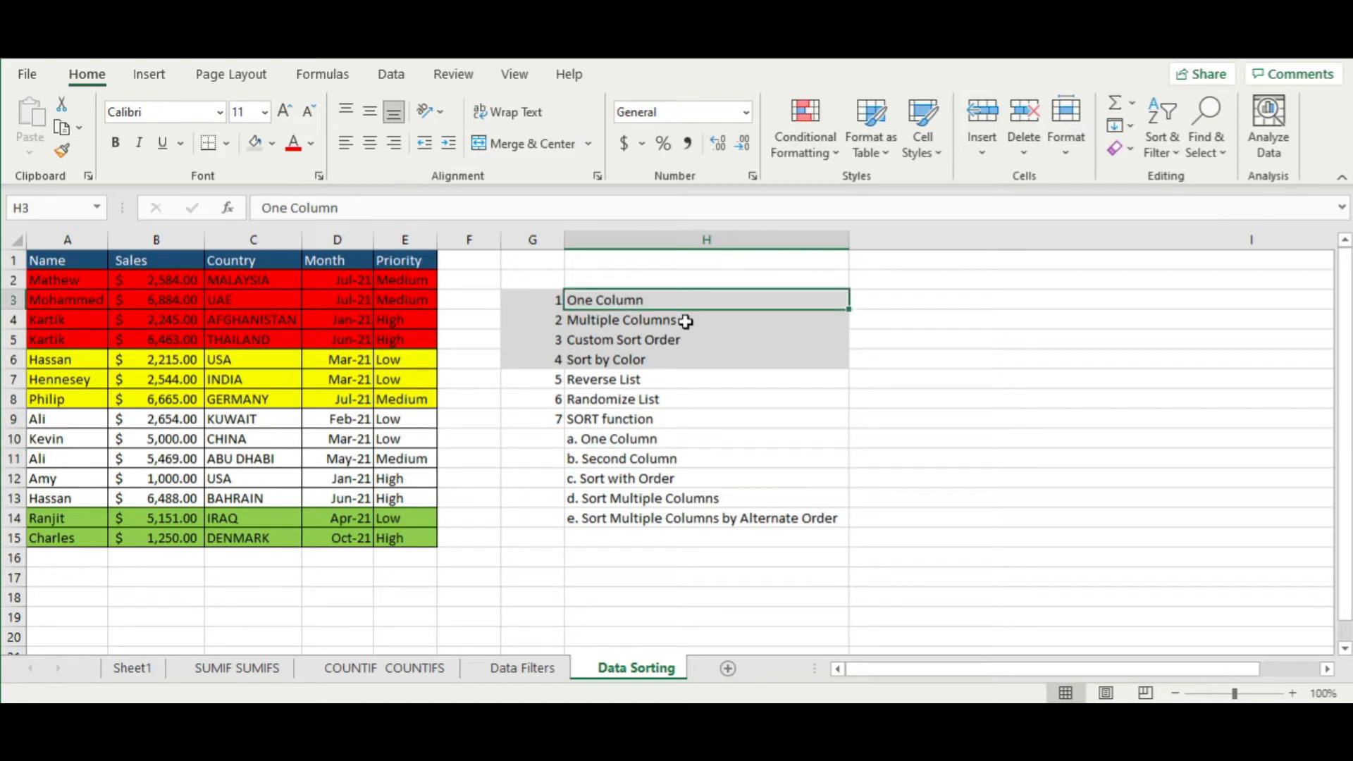
Number the table rows 1 to 14 in helper cells F2:F15 by extending the series 1, 2
click(467, 278)
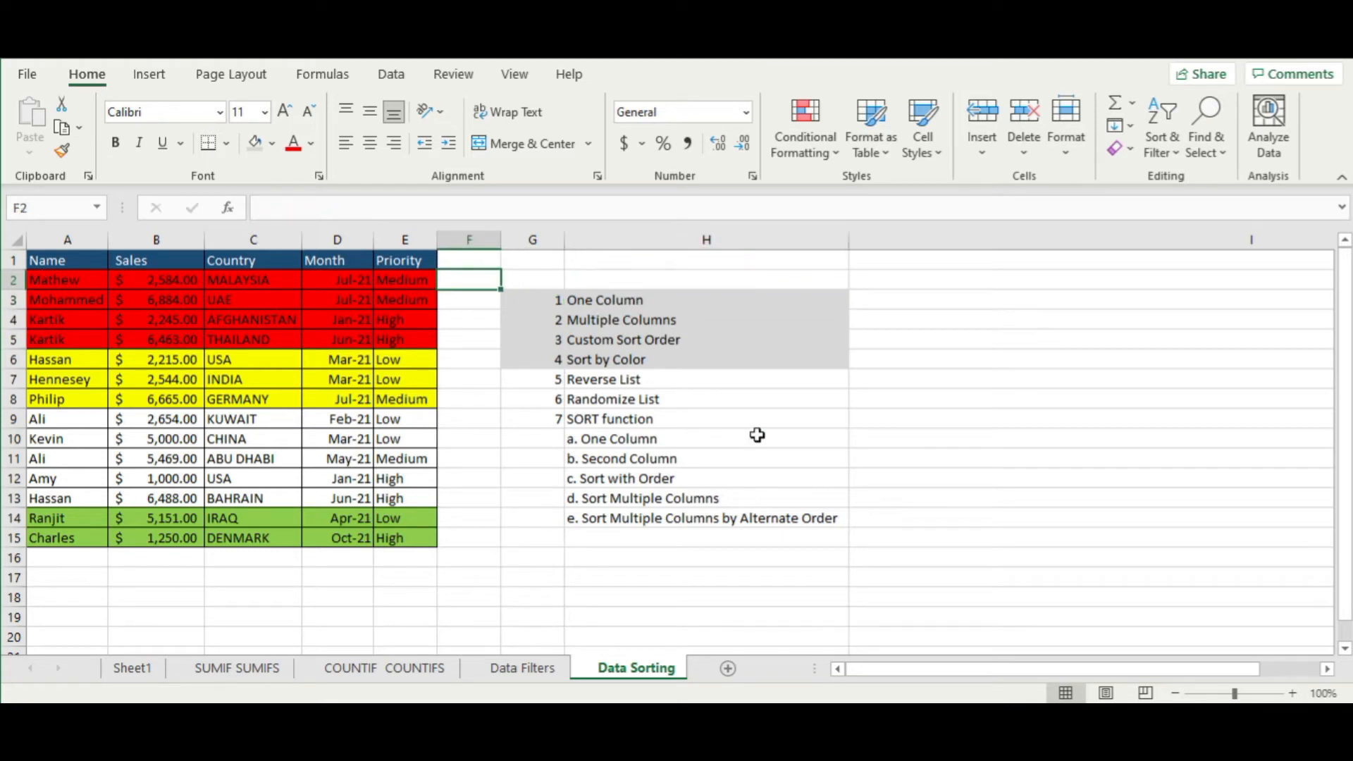
text(1)
key(Return)
text(2)
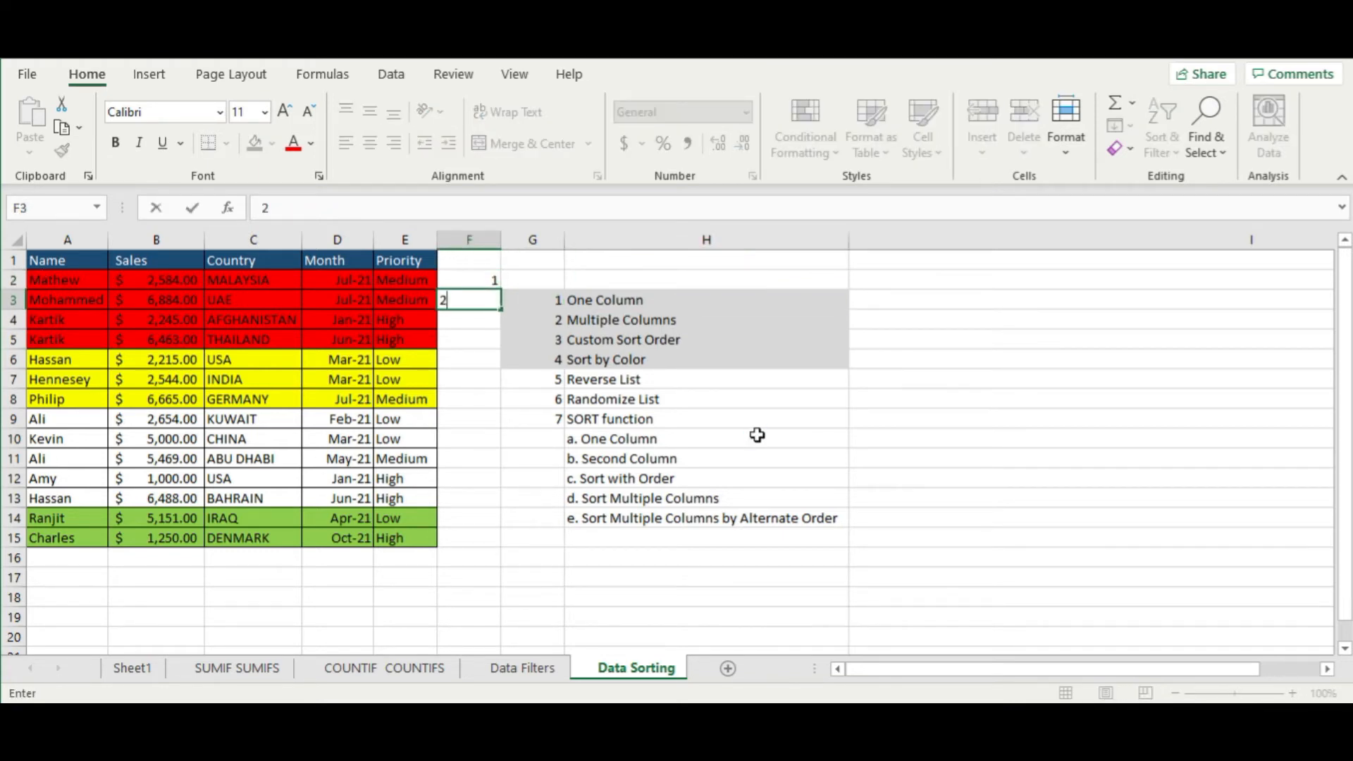
click(547, 537)
drag(493, 283, 502, 308)
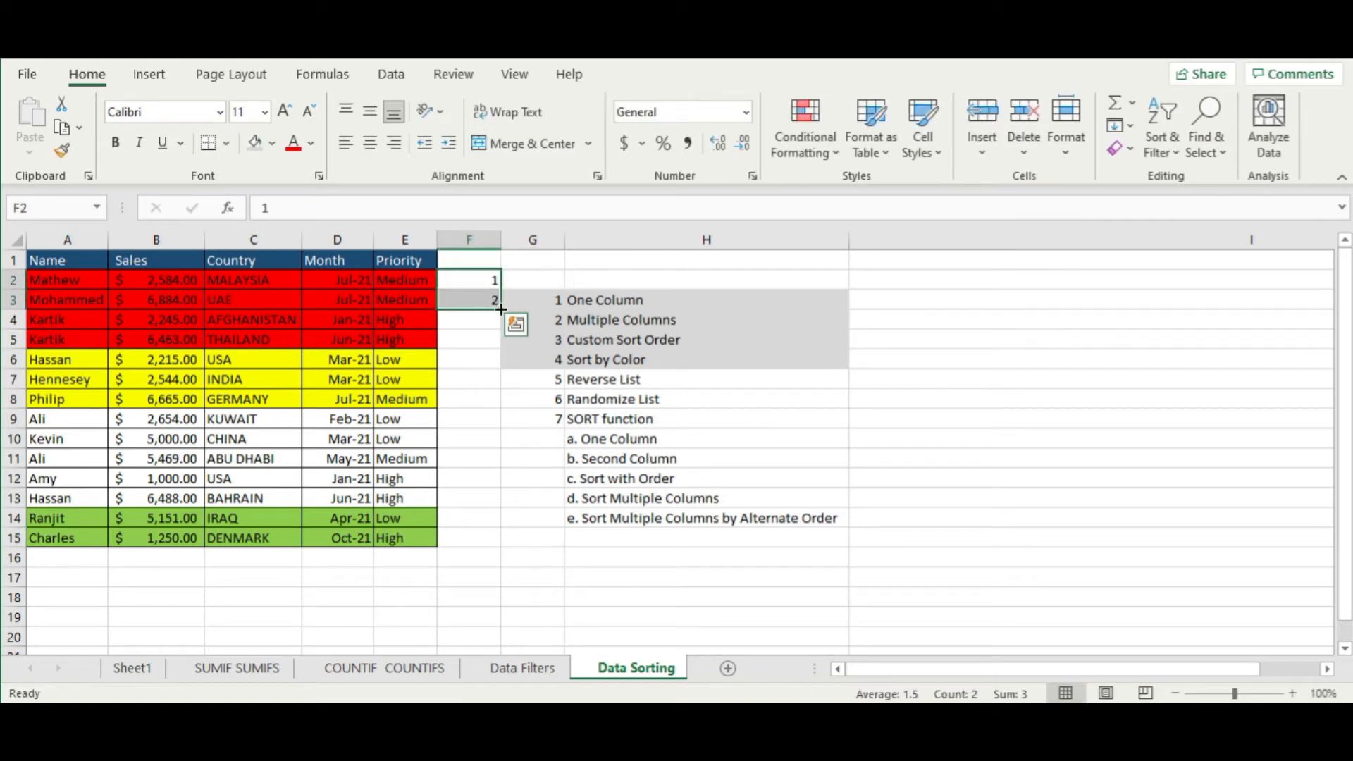
double_click(500, 307)
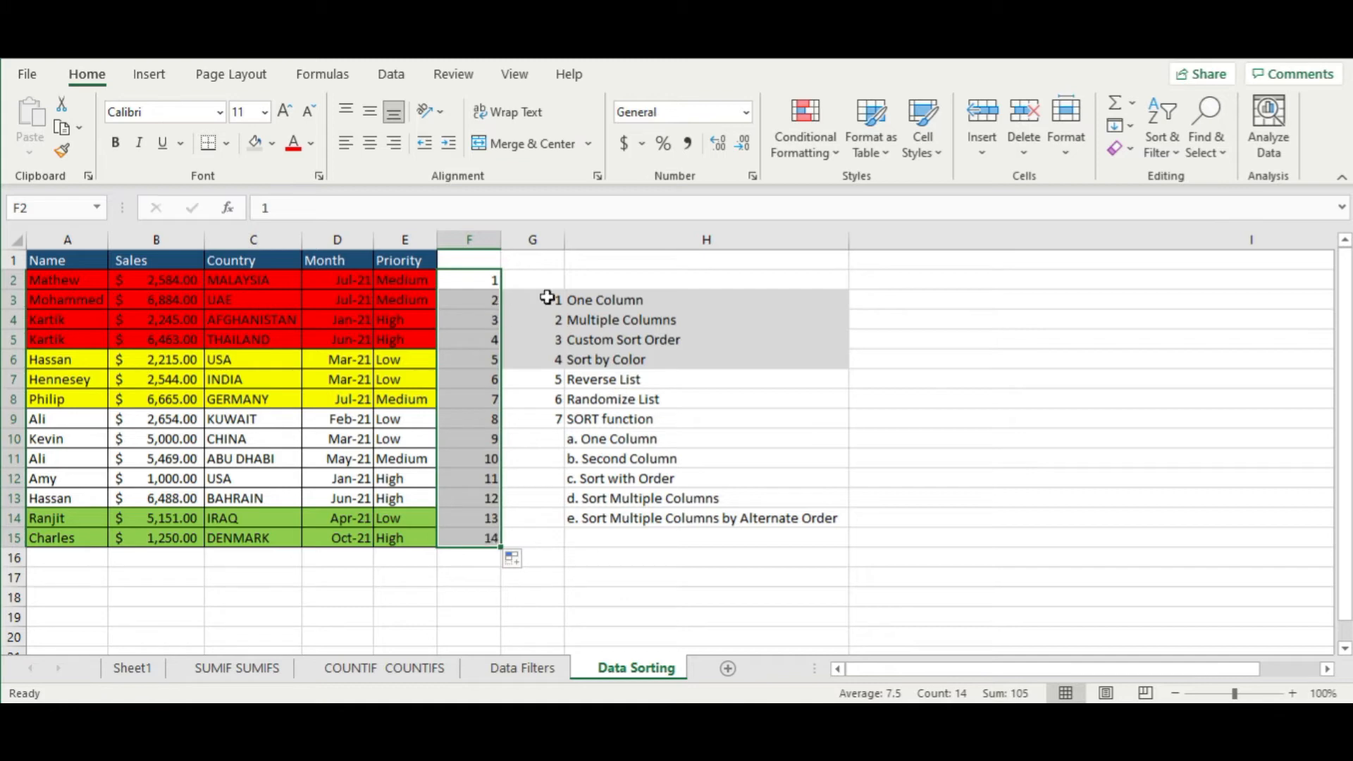
click(797, 267)
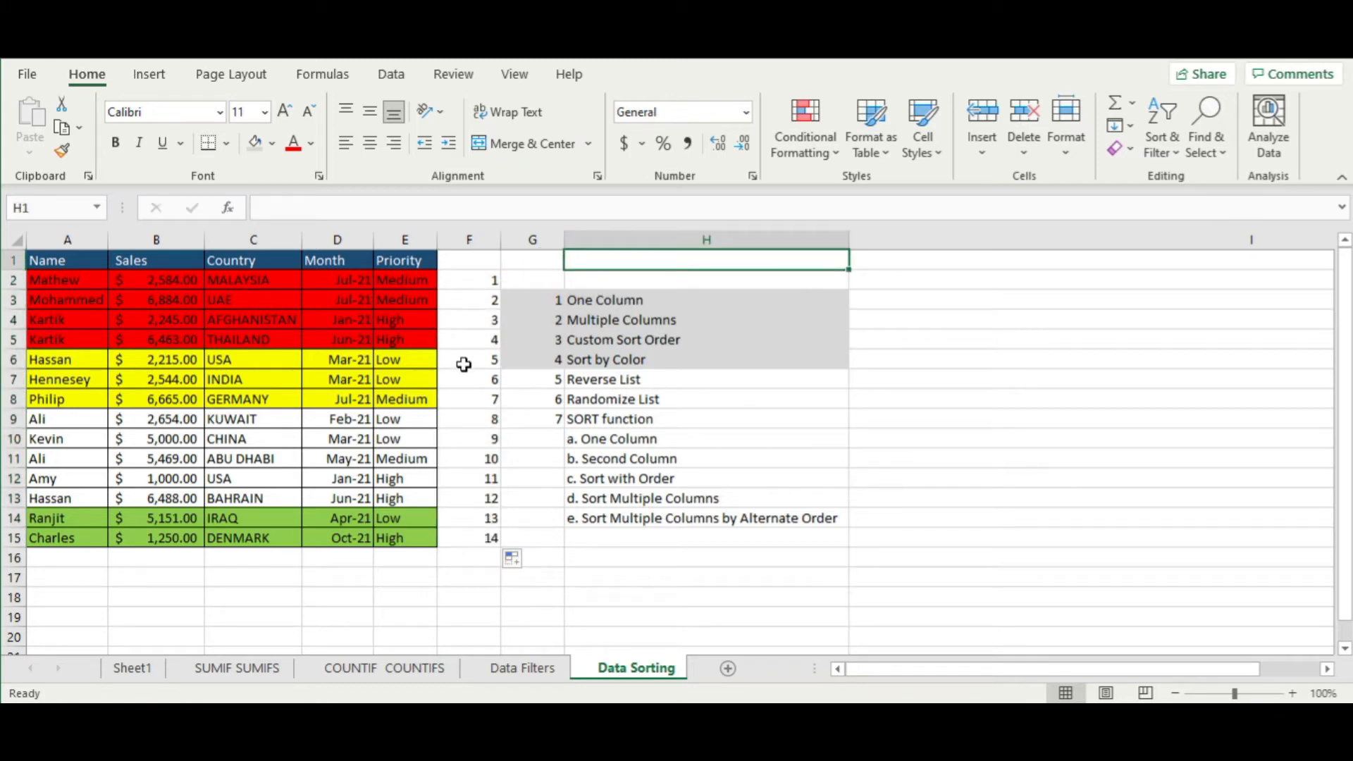
Reverse the list repeatedly by sorting on the column F numbers alternately descending and ascending, ending with ascending
click(485, 378)
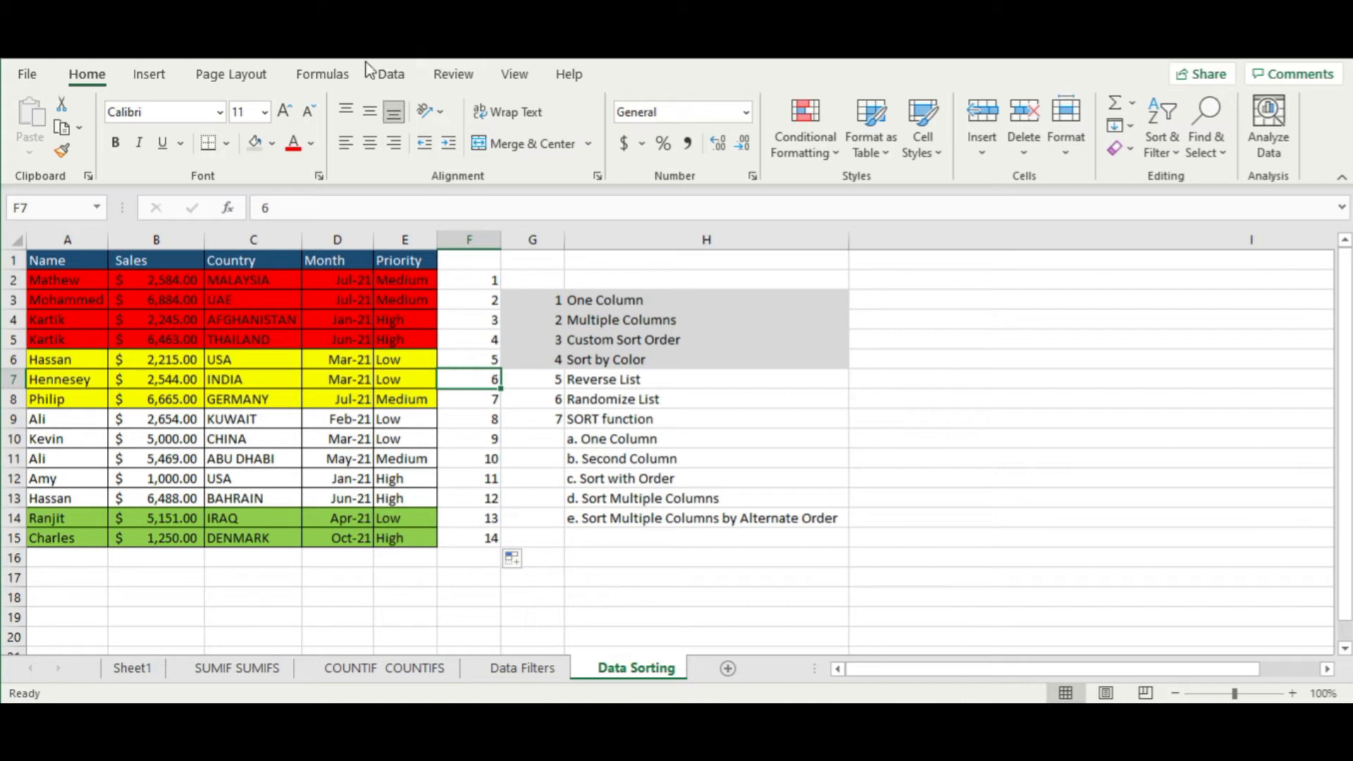
click(391, 74)
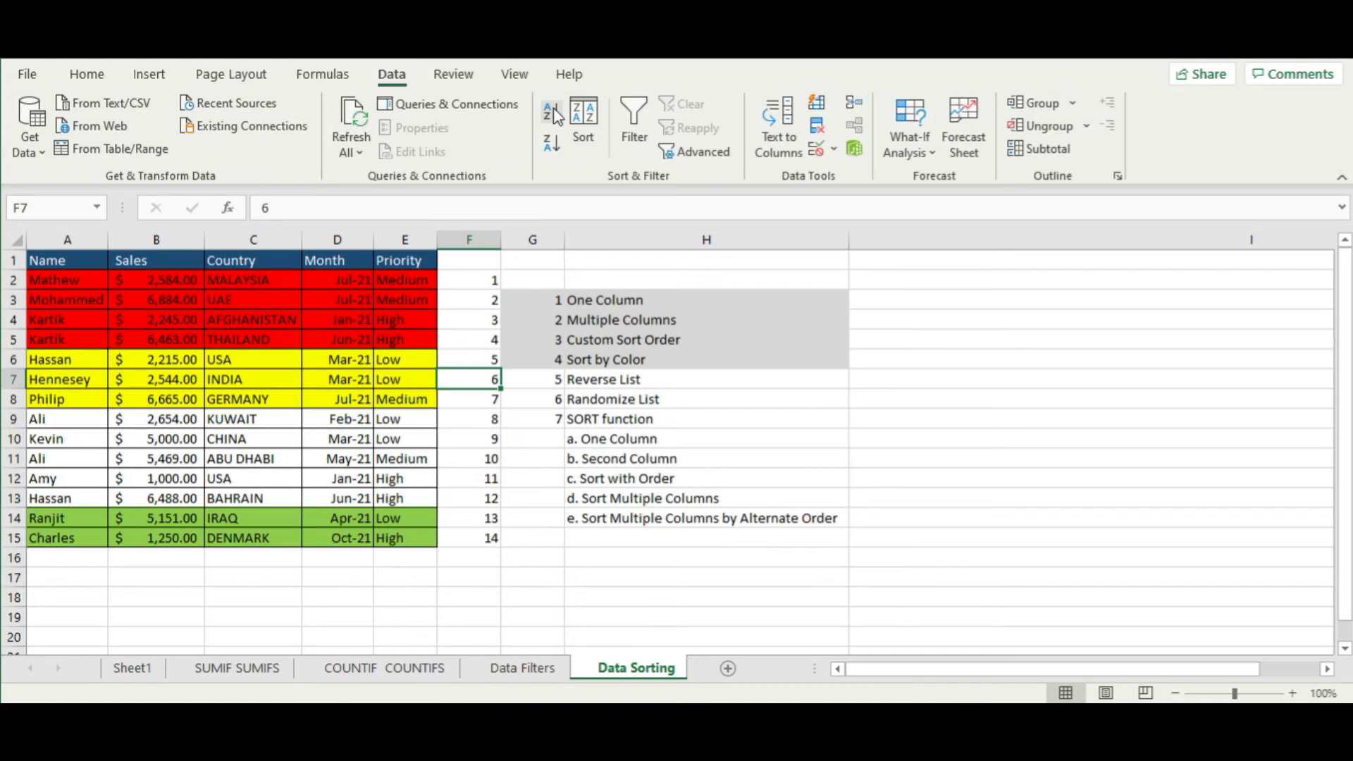
click(552, 144)
click(551, 111)
click(552, 145)
click(551, 111)
click(552, 145)
click(551, 110)
click(553, 145)
click(552, 111)
click(553, 148)
click(551, 110)
click(553, 144)
click(551, 113)
Clear the helper numbers from column F beside the table
drag(474, 281, 451, 558)
key(Delete)
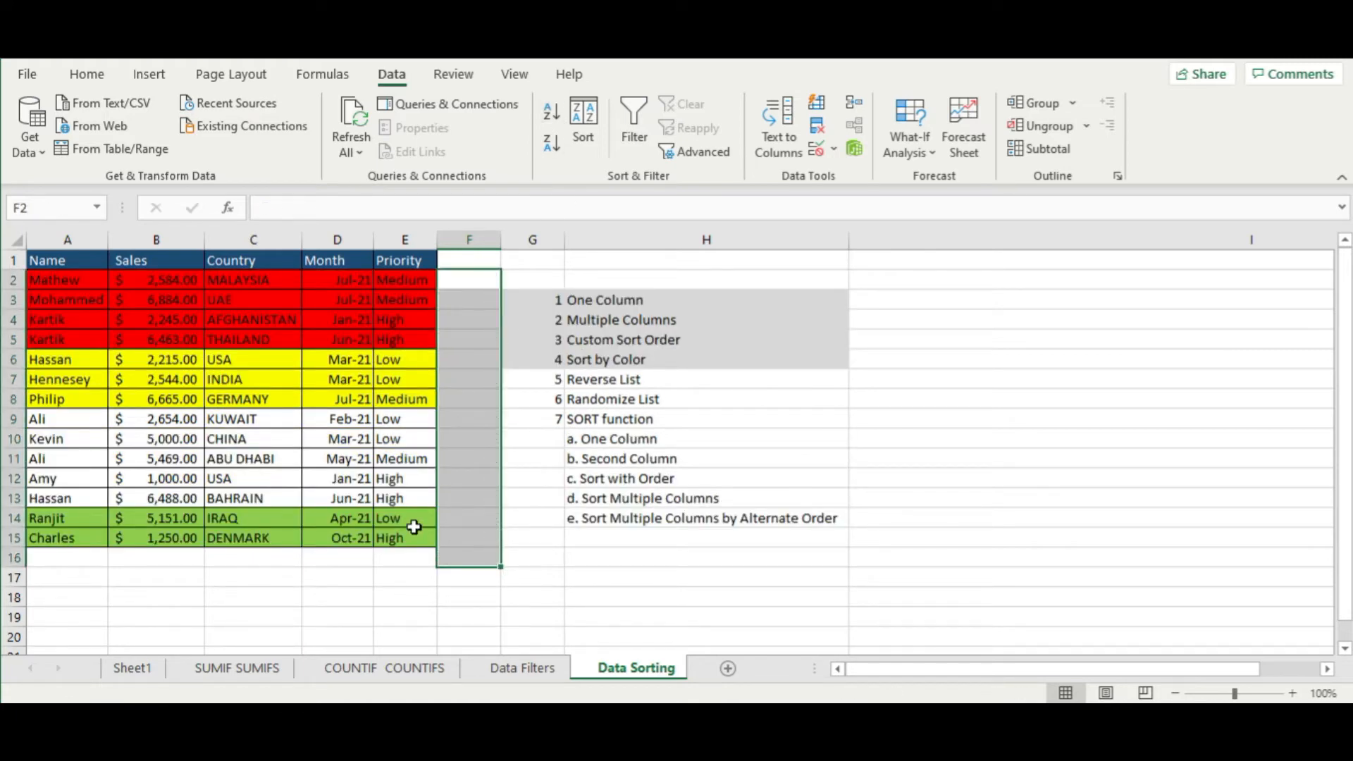
click(444, 505)
Fill the "Reverse List" topic cells G7:H7 with light grey
drag(557, 379, 631, 382)
click(87, 74)
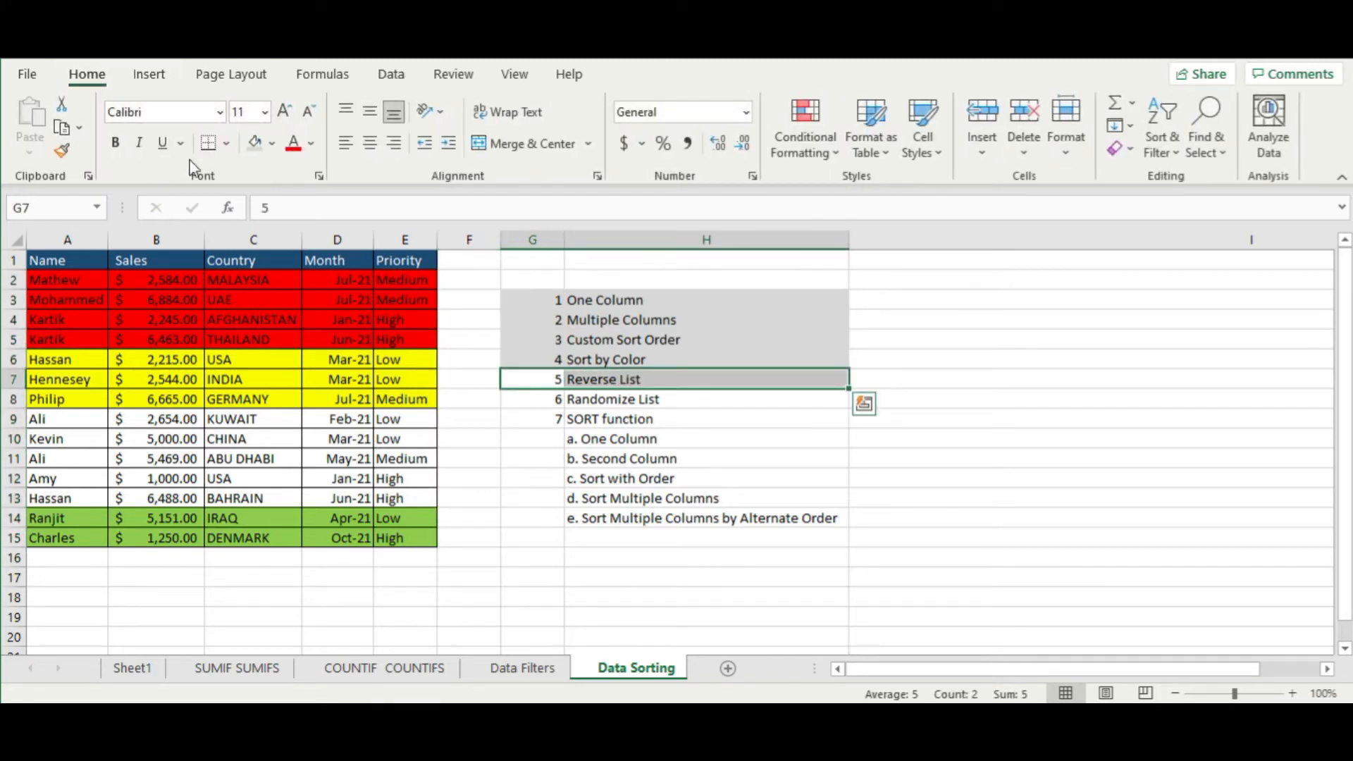
click(254, 145)
click(550, 409)
click(737, 420)
Insert a blank column before column G to make room between the table and the topic list
right_click(532, 240)
click(580, 407)
click(465, 399)
Enter the formula =RAND() in cell F2, correcting the extra opening parenthesis
click(481, 277)
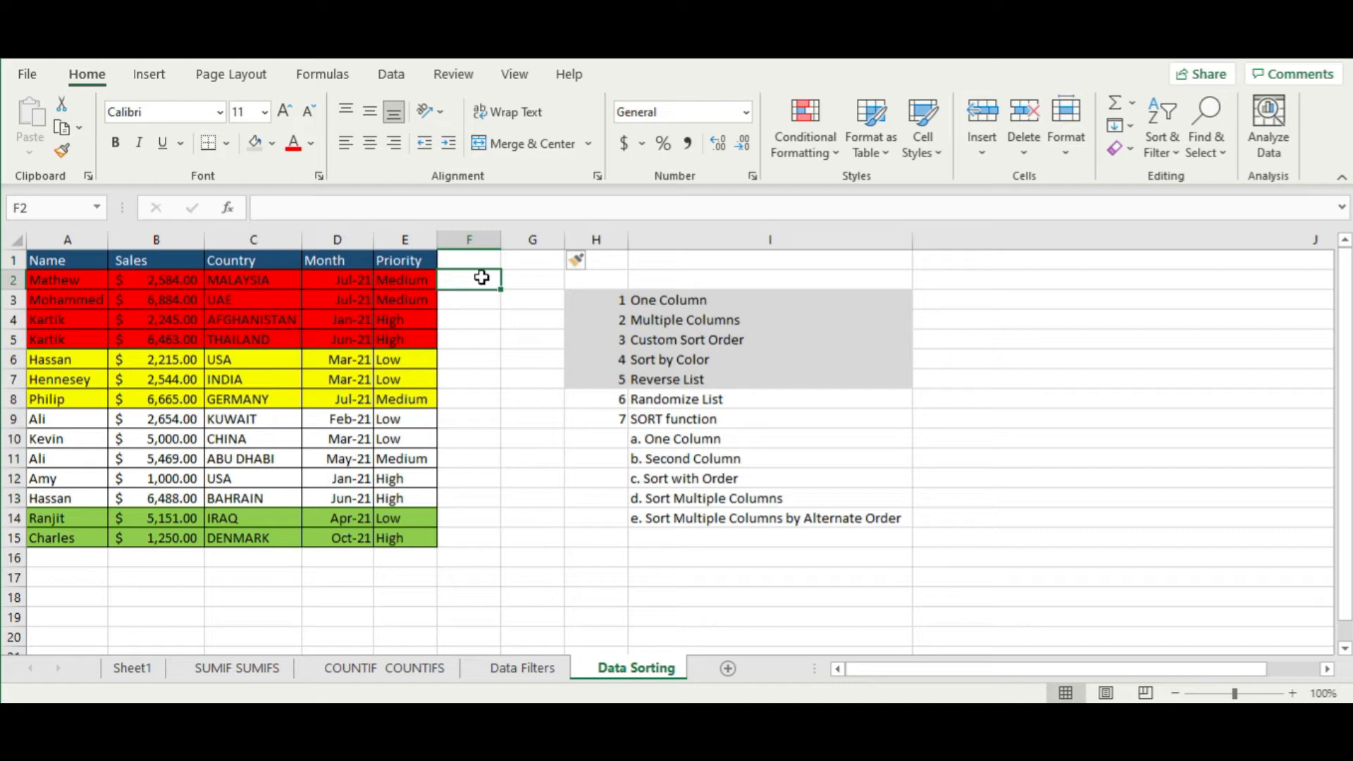
text(=)
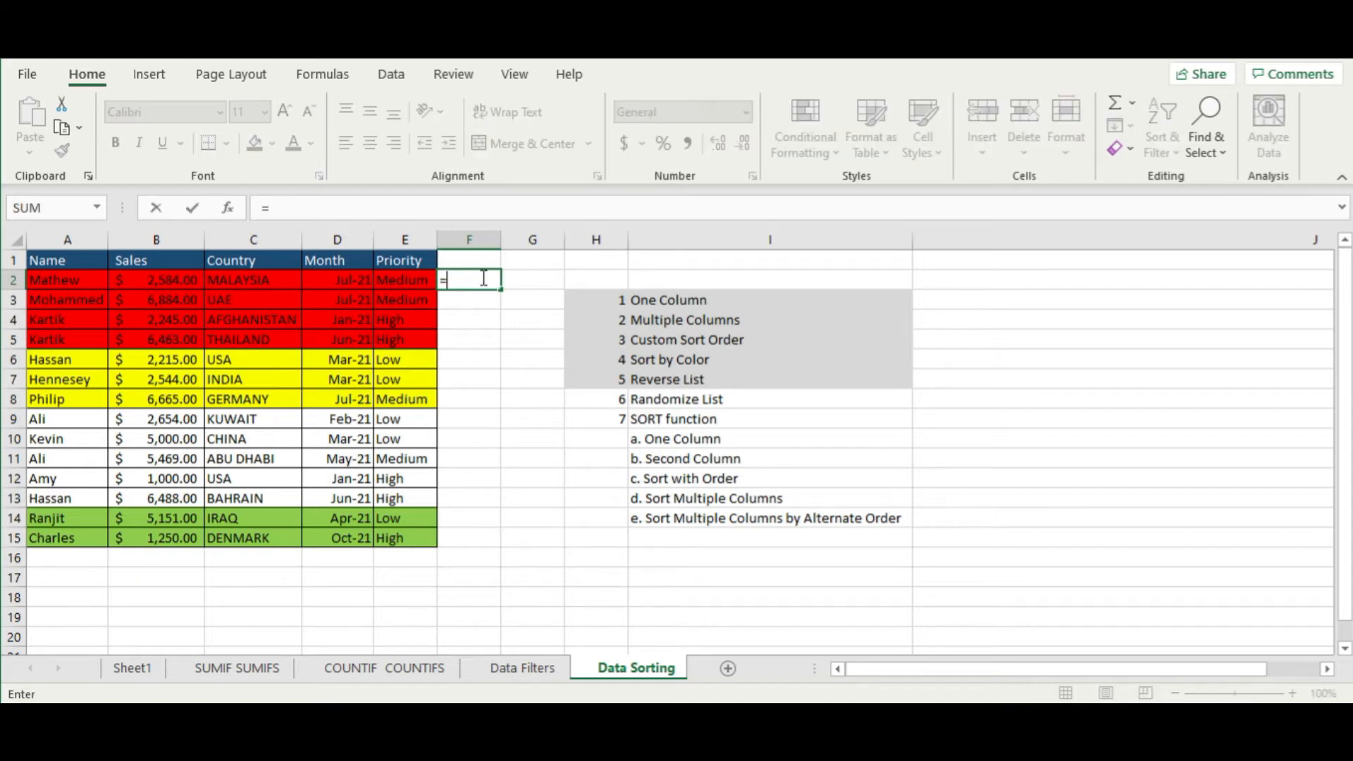
text(rand)
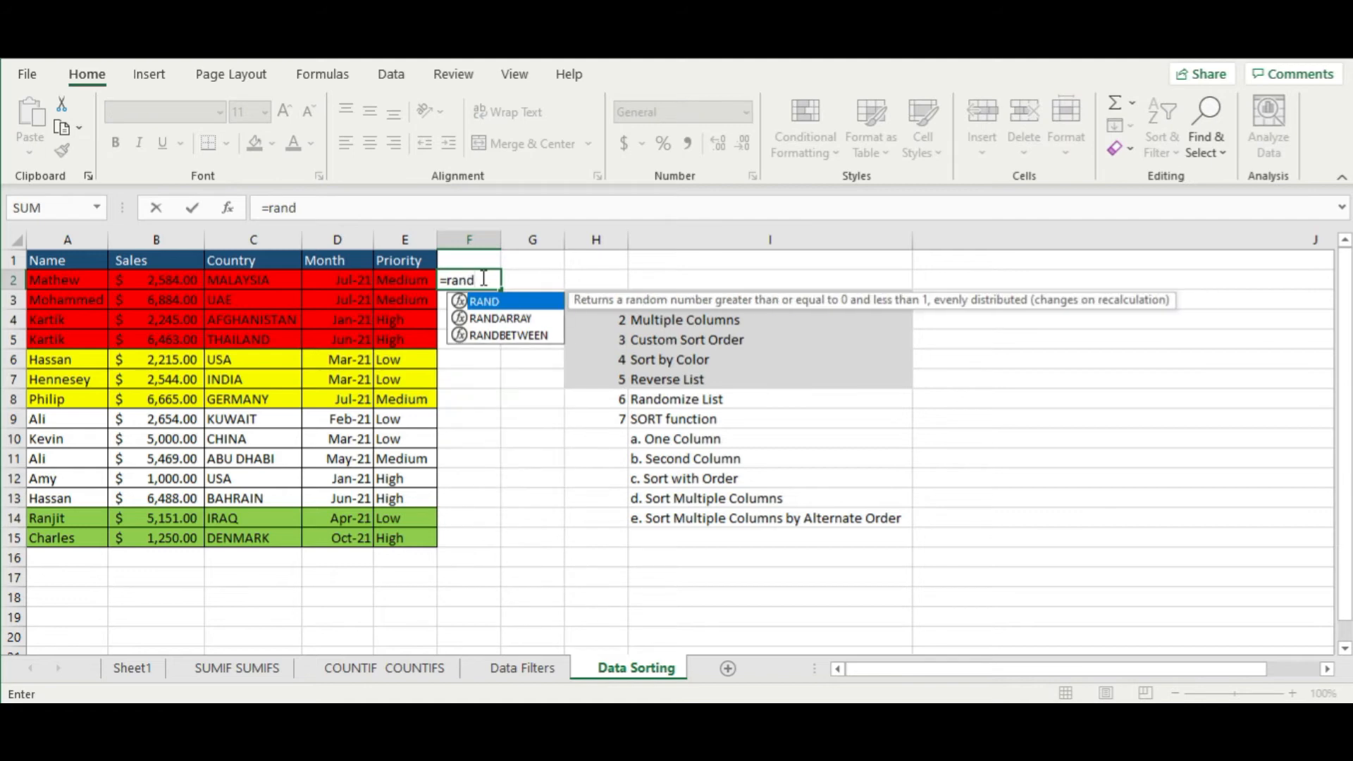
key(Tab)
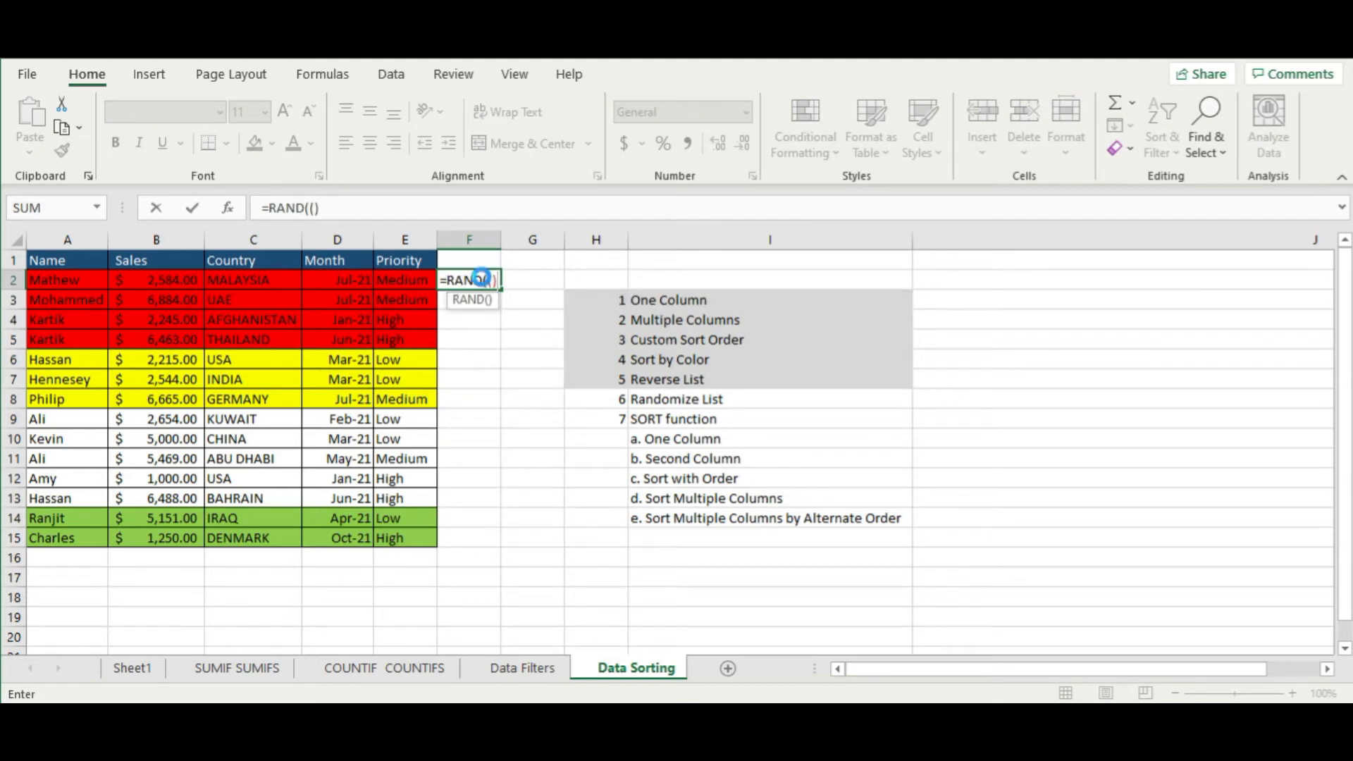
text(())
key(Return)
click(646, 459)
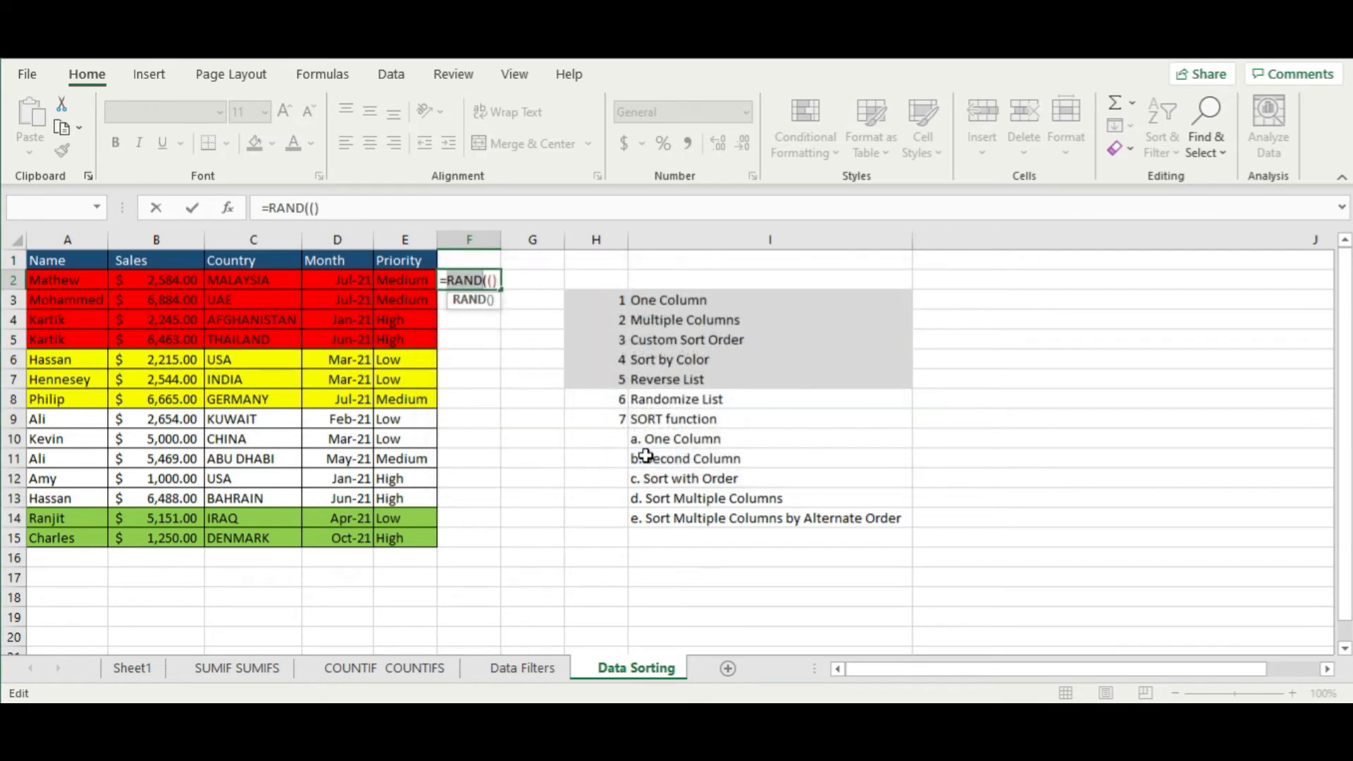
click(494, 279)
key(Return)
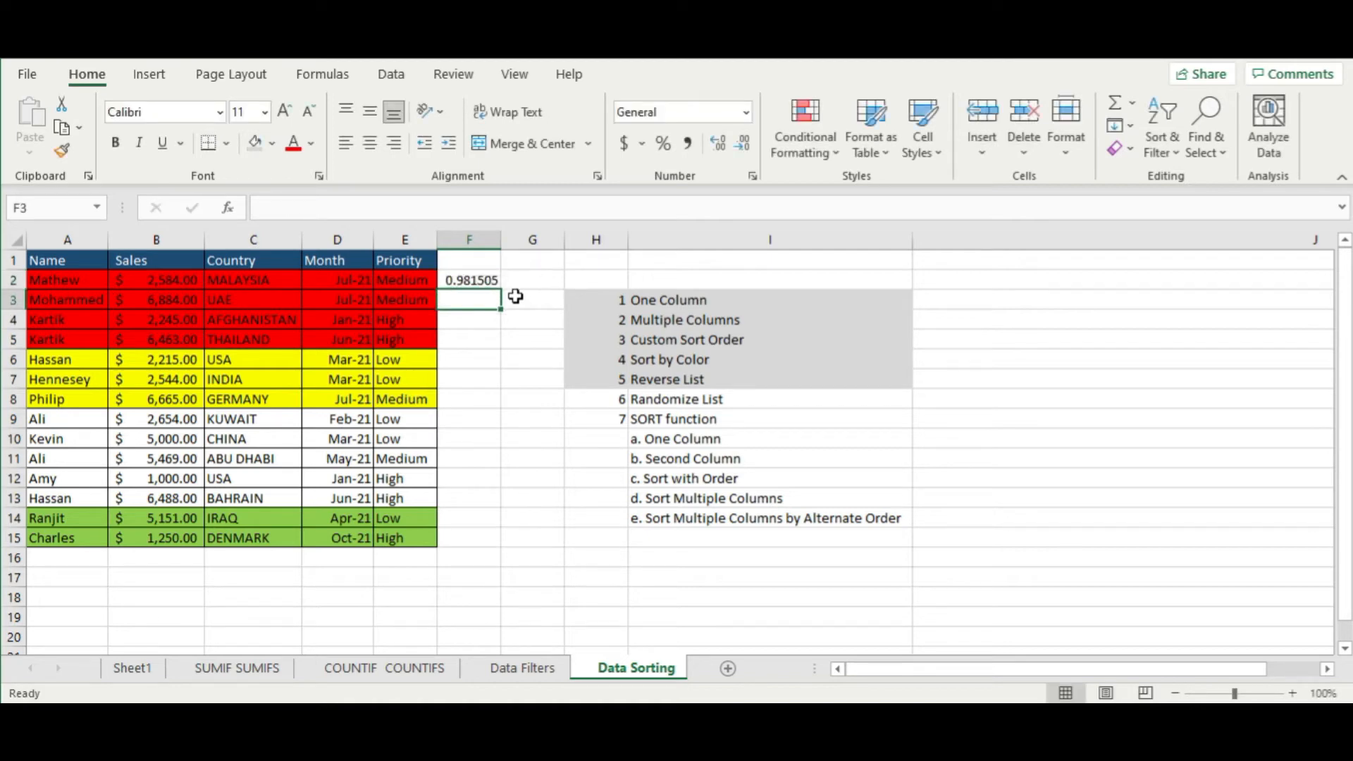
Copy the random number formula from F2 down to F15
click(491, 280)
double_click(503, 292)
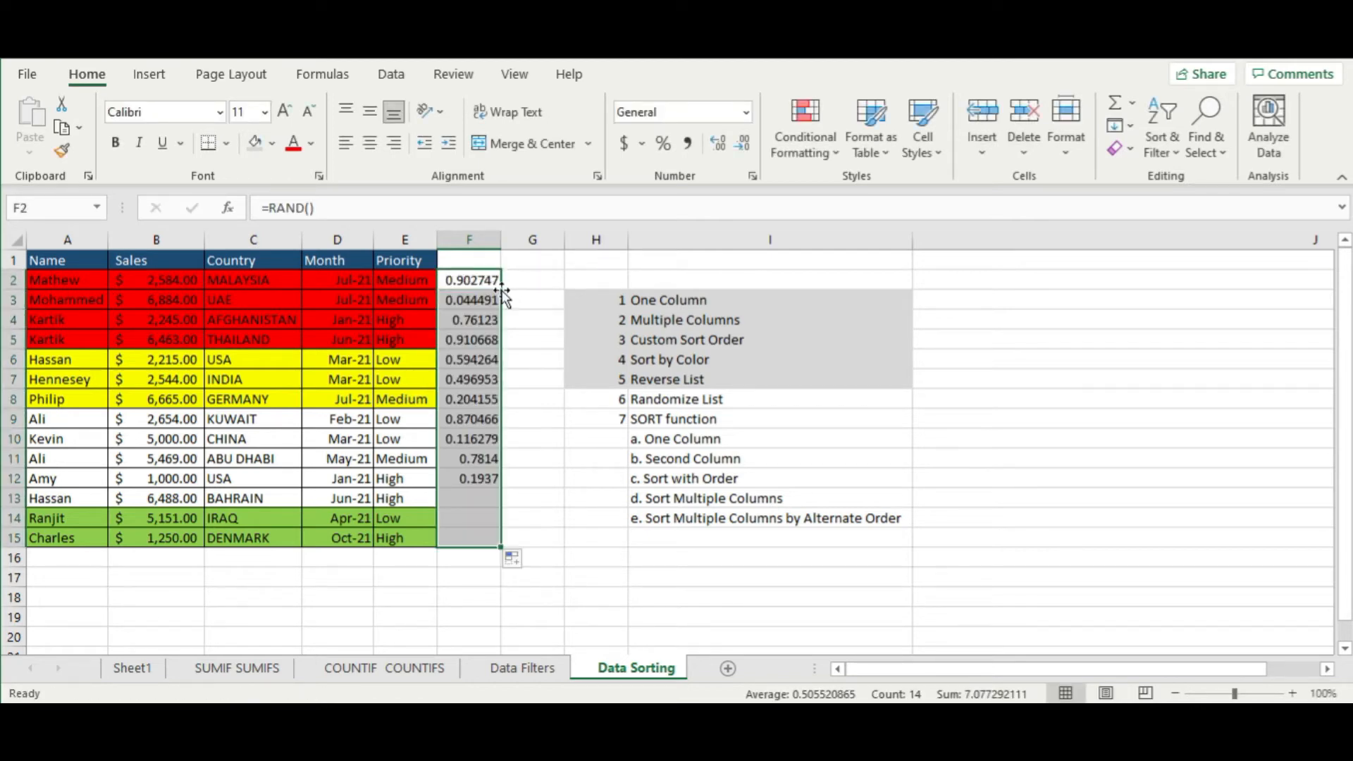
click(547, 298)
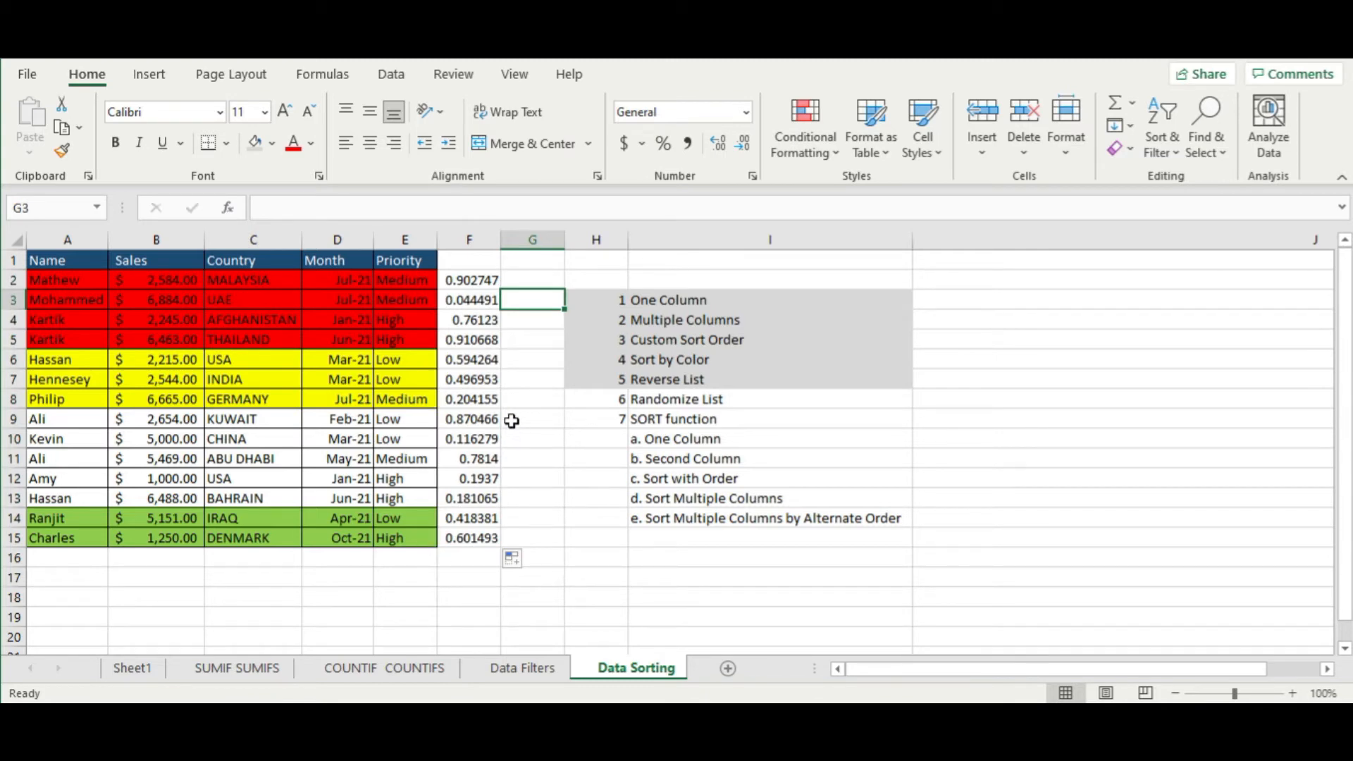
Check the RAND formulas down column F and recalculate the sheet three times to refresh the random numbers
click(486, 320)
click(485, 379)
click(484, 439)
click(476, 498)
click(472, 568)
click(477, 530)
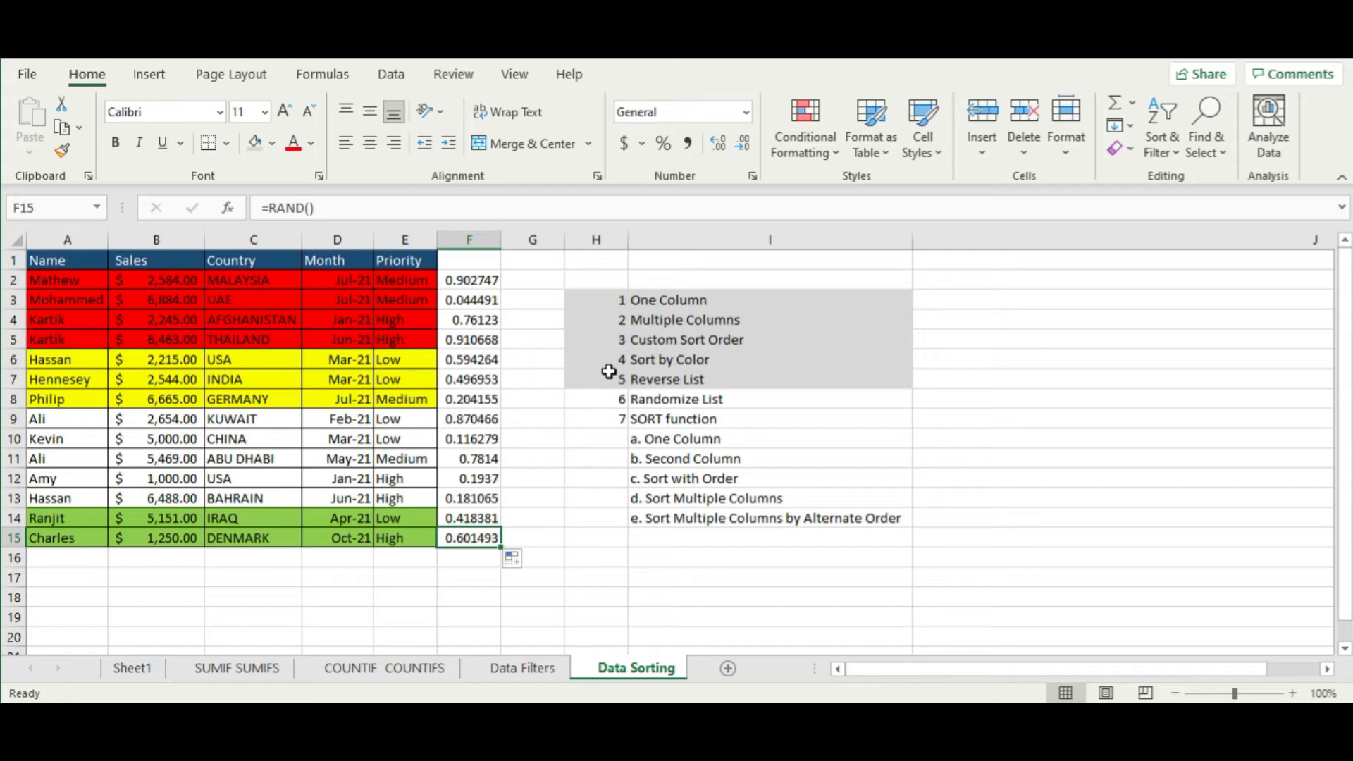
key(F9)
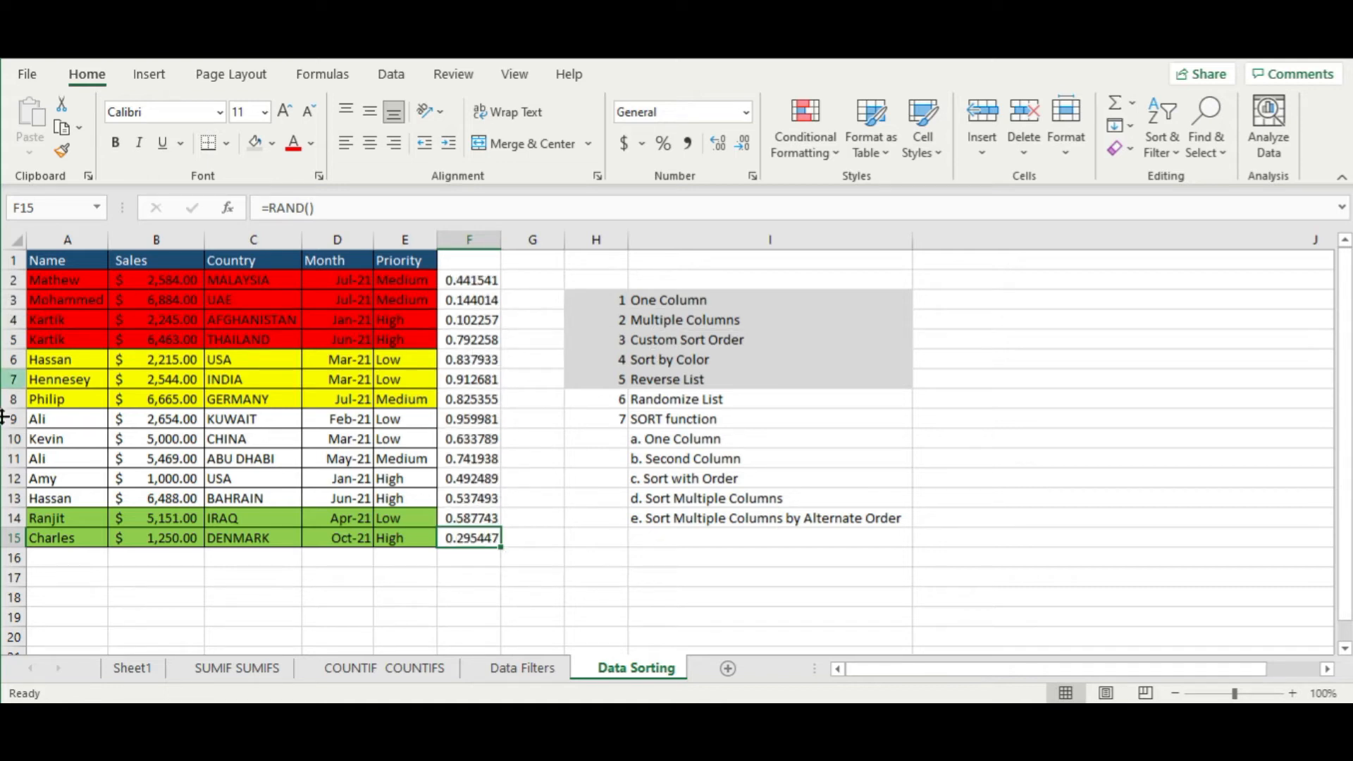
key(F9)
key(F9)
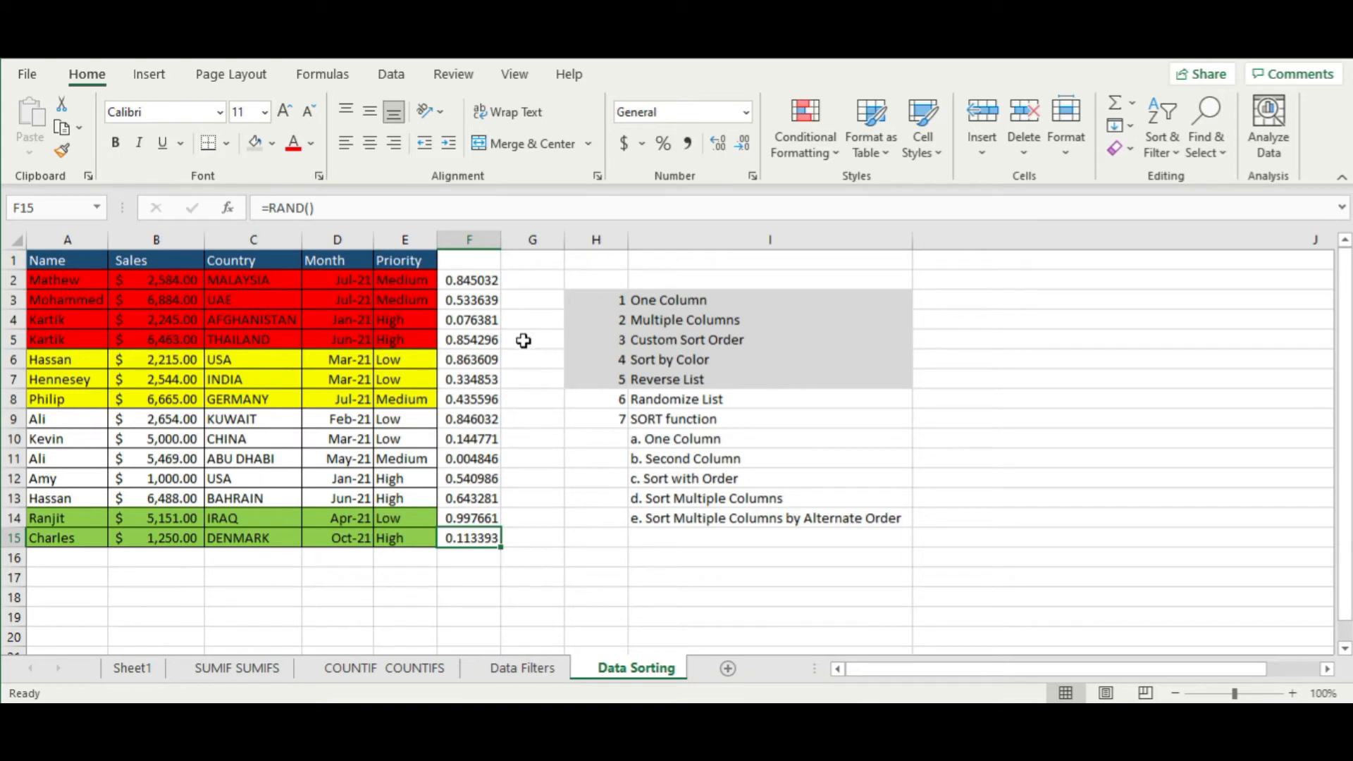
Examine the table rows alongside their random numbers in column F
click(527, 301)
click(497, 339)
click(378, 356)
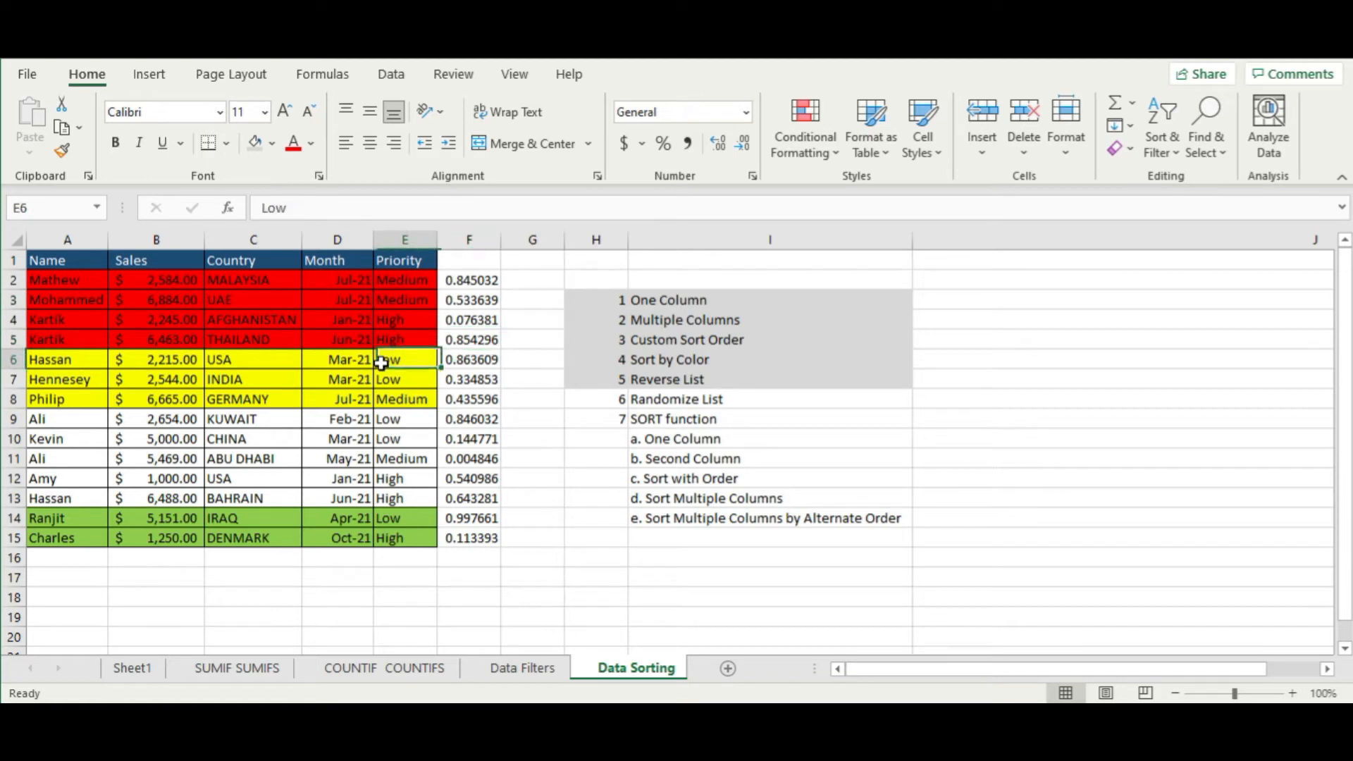
drag(376, 314, 335, 319)
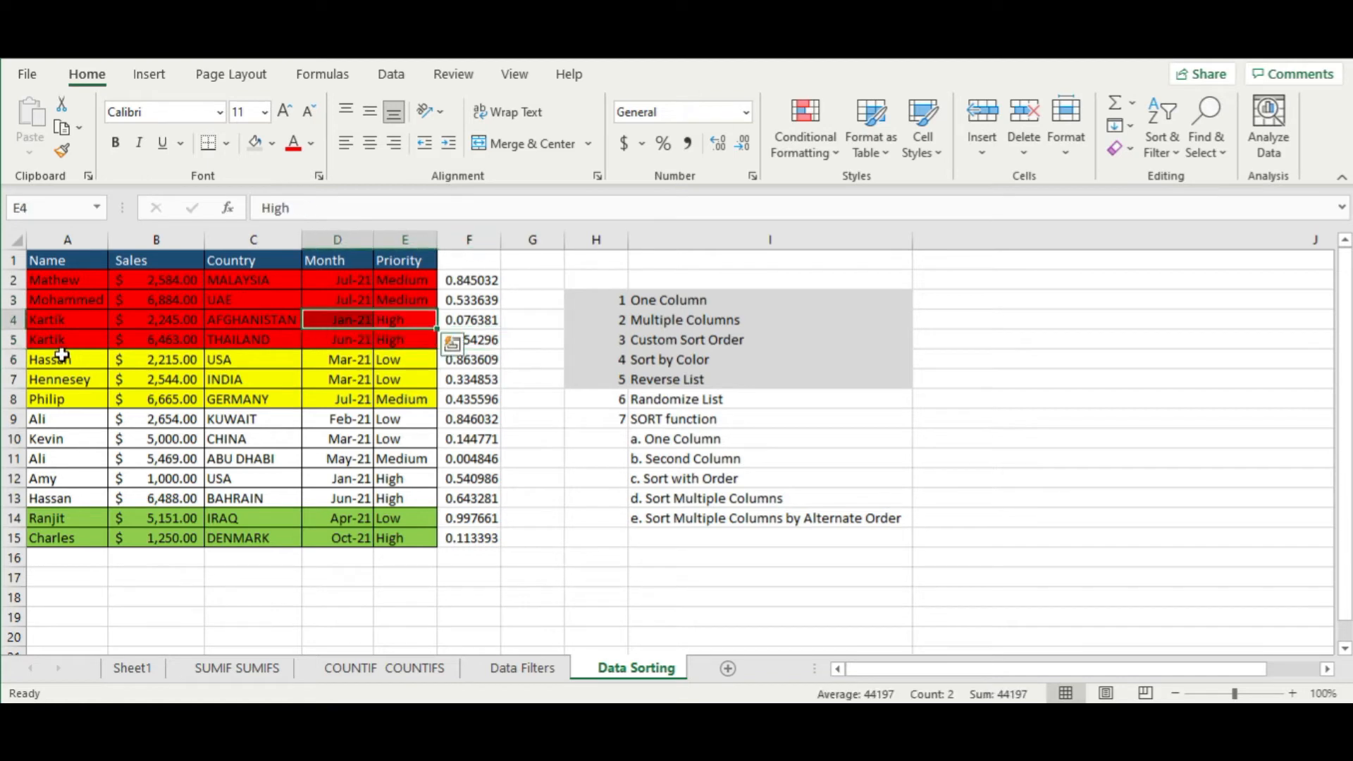
click(12, 320)
click(199, 280)
click(395, 318)
click(64, 478)
click(200, 525)
click(459, 524)
click(496, 459)
click(494, 421)
click(487, 356)
click(492, 279)
click(595, 279)
click(466, 280)
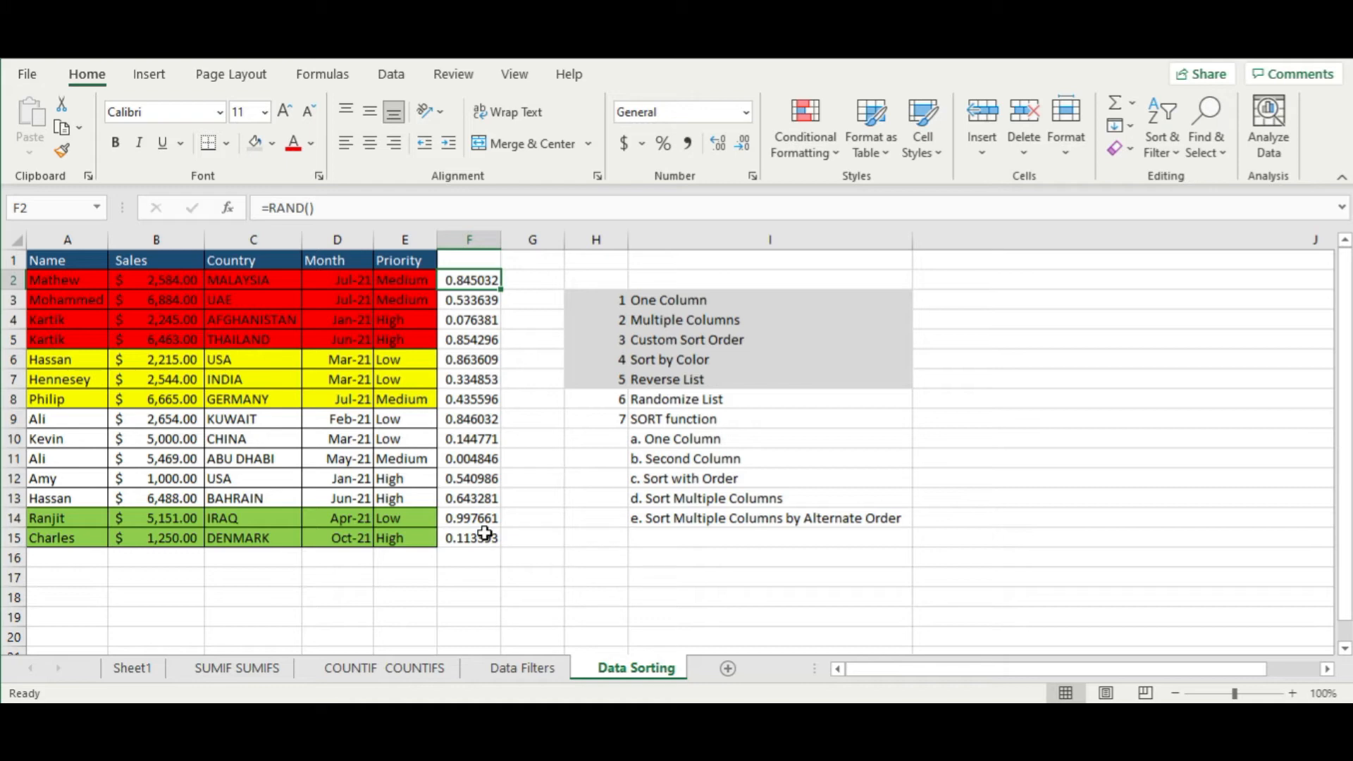
Shuffle the table by repeatedly sorting it in ascending order on the random numbers in column F
click(460, 377)
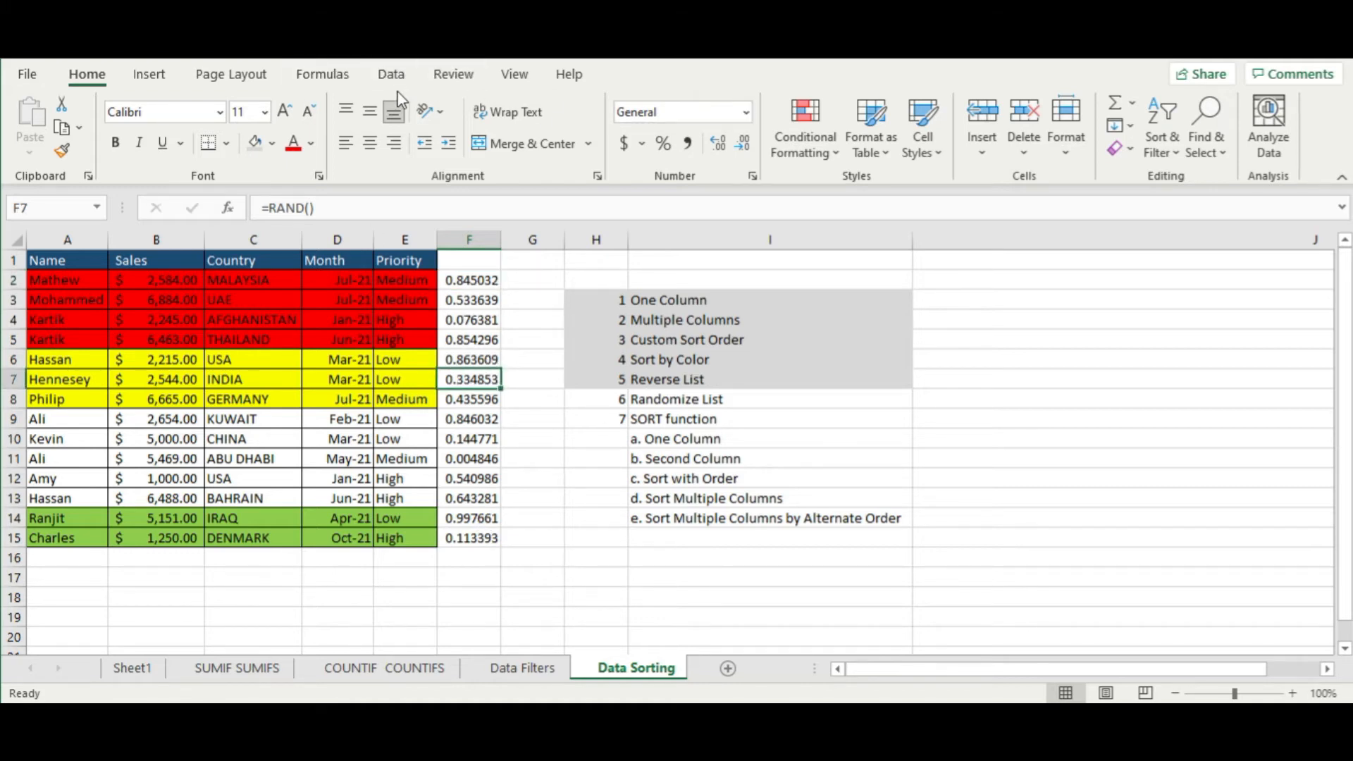
click(392, 75)
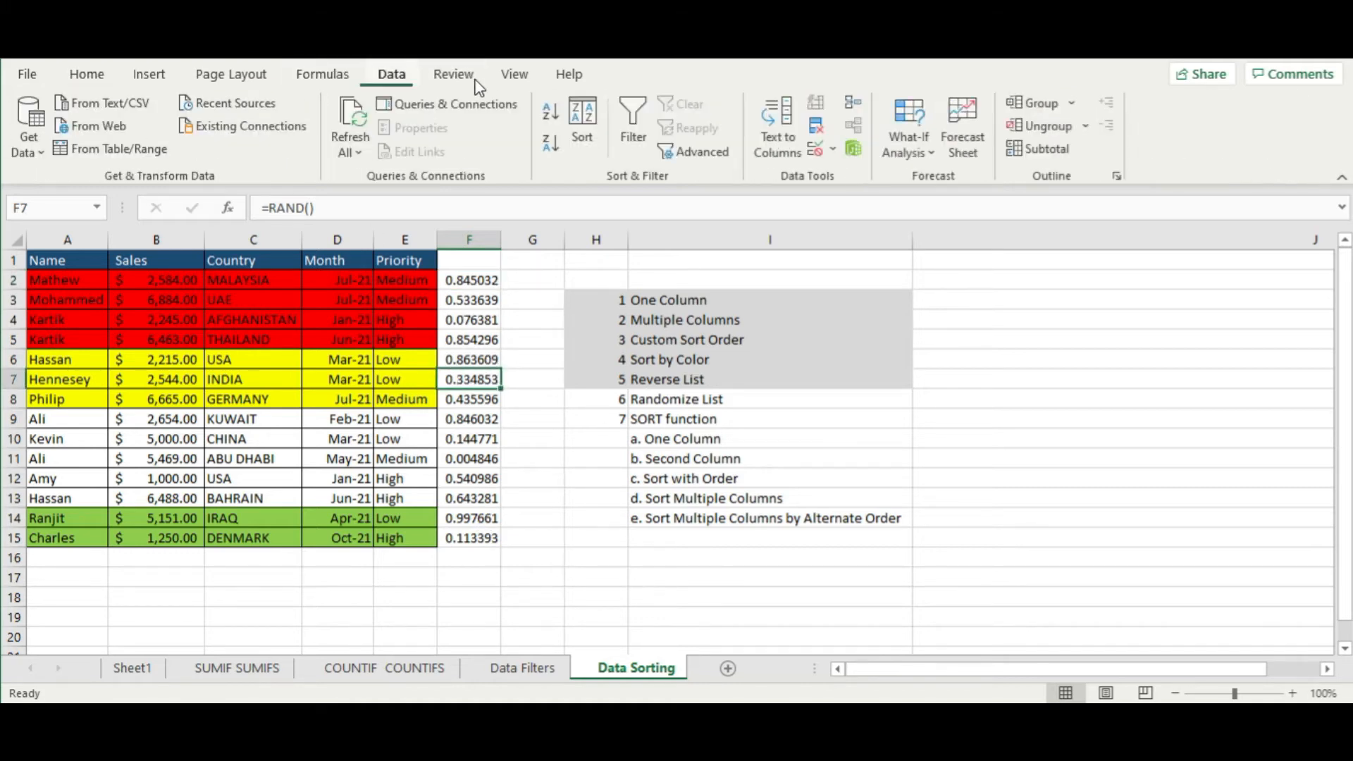
click(553, 120)
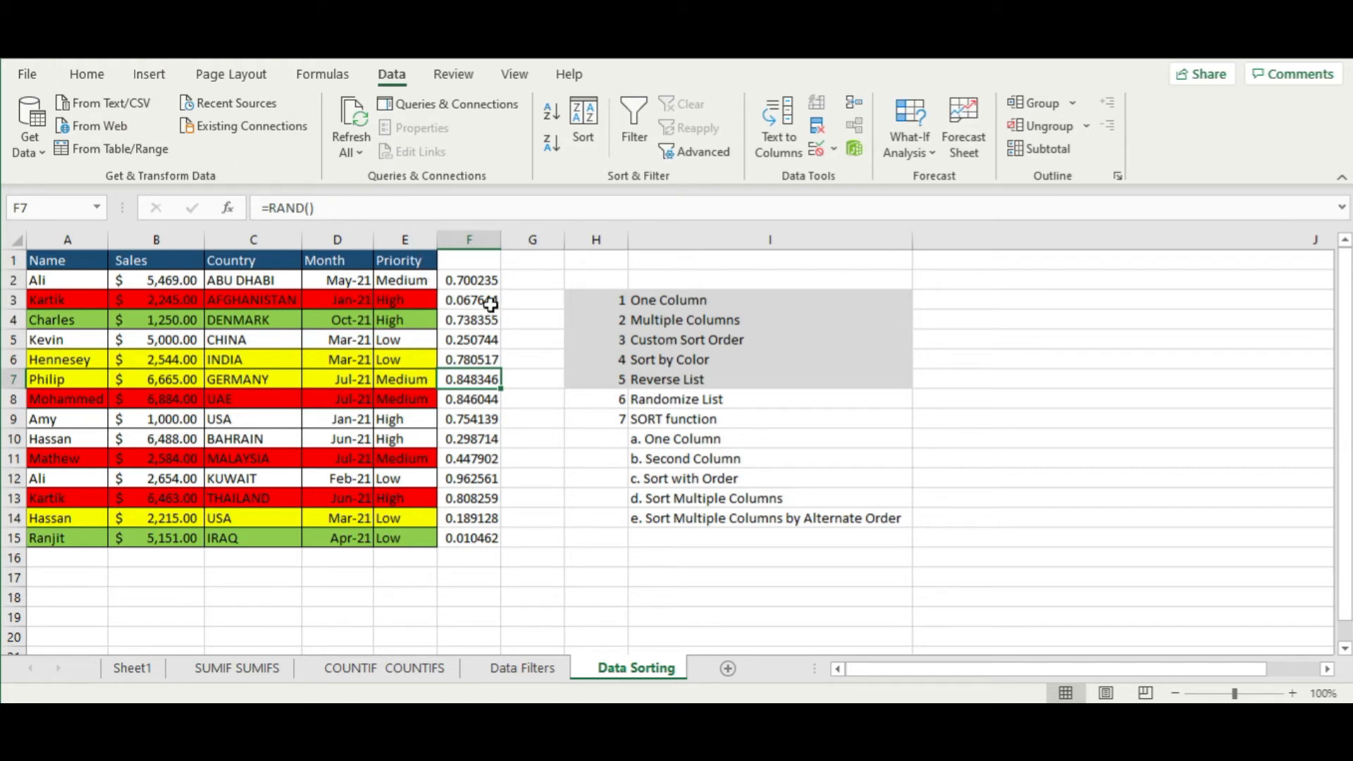
click(549, 116)
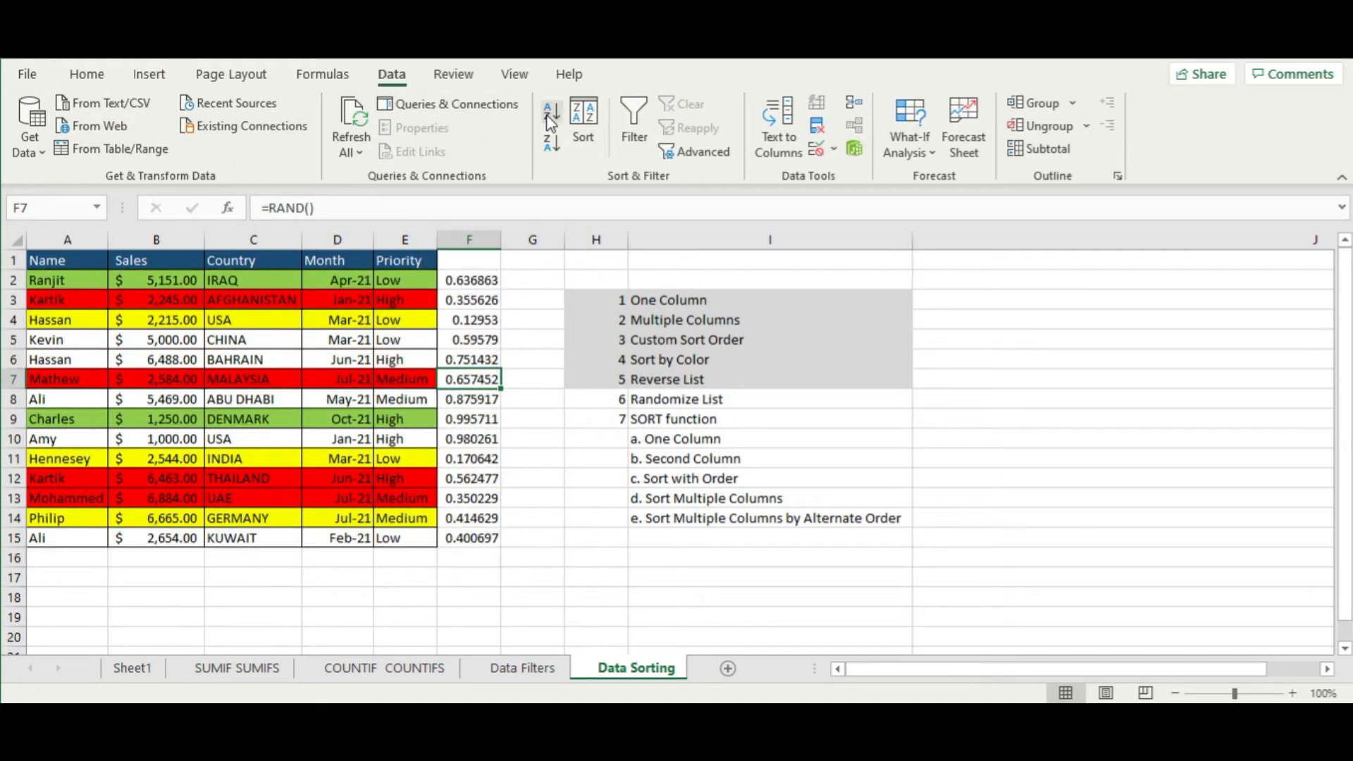
click(550, 116)
click(551, 120)
click(551, 120)
click(551, 120)
click(552, 120)
click(551, 120)
click(552, 120)
click(551, 120)
click(552, 120)
click(551, 120)
click(552, 120)
click(551, 120)
click(551, 120)
click(551, 120)
Reshuffle the table with several descending sorts on the random numbers in column F
click(552, 147)
click(552, 146)
click(552, 148)
click(553, 148)
click(552, 148)
click(552, 148)
Switch back to ascending sorts on column F and repeat them to randomize the list again
click(557, 120)
click(557, 120)
click(557, 120)
click(557, 119)
click(557, 120)
click(557, 119)
click(556, 120)
click(557, 120)
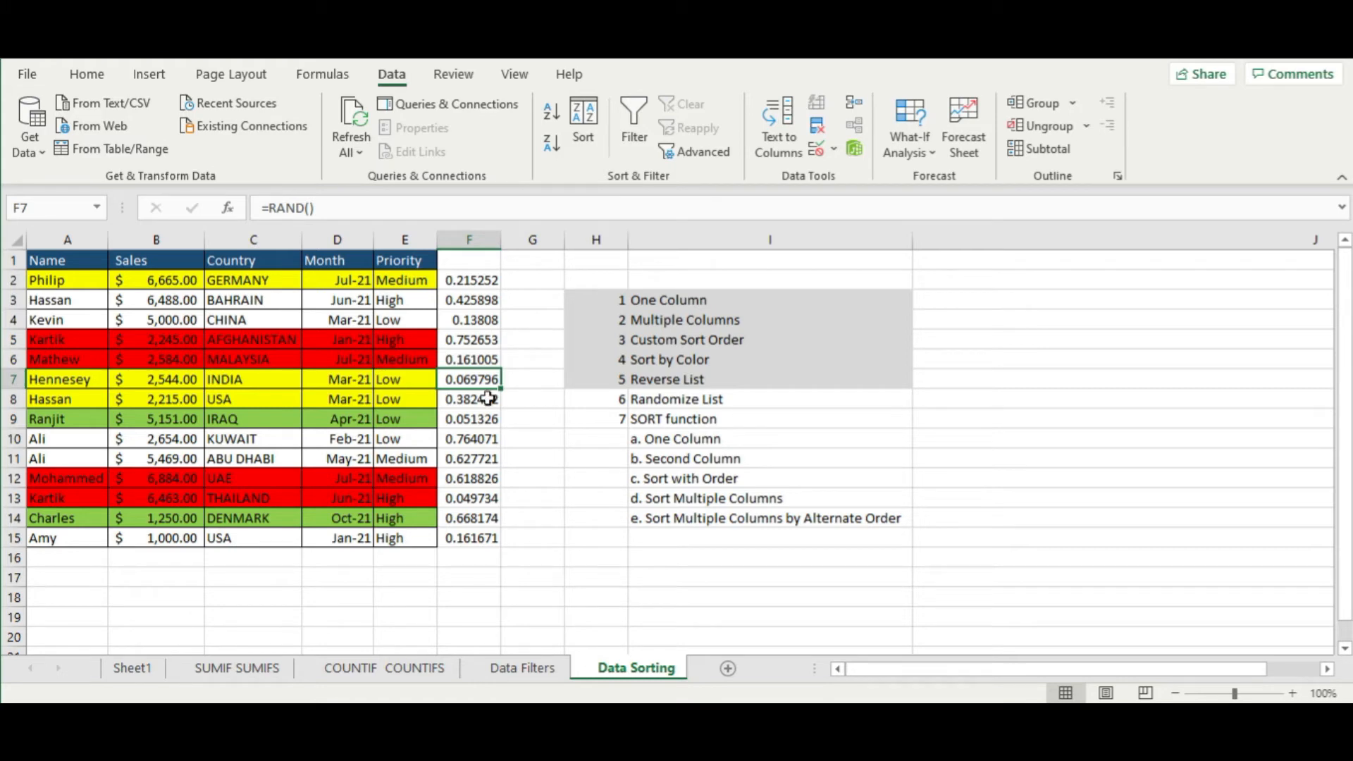
Start a custom sort on table rows A2:E15, with the first level sorting Name by cell color, green on top
drag(66, 267, 396, 538)
click(583, 134)
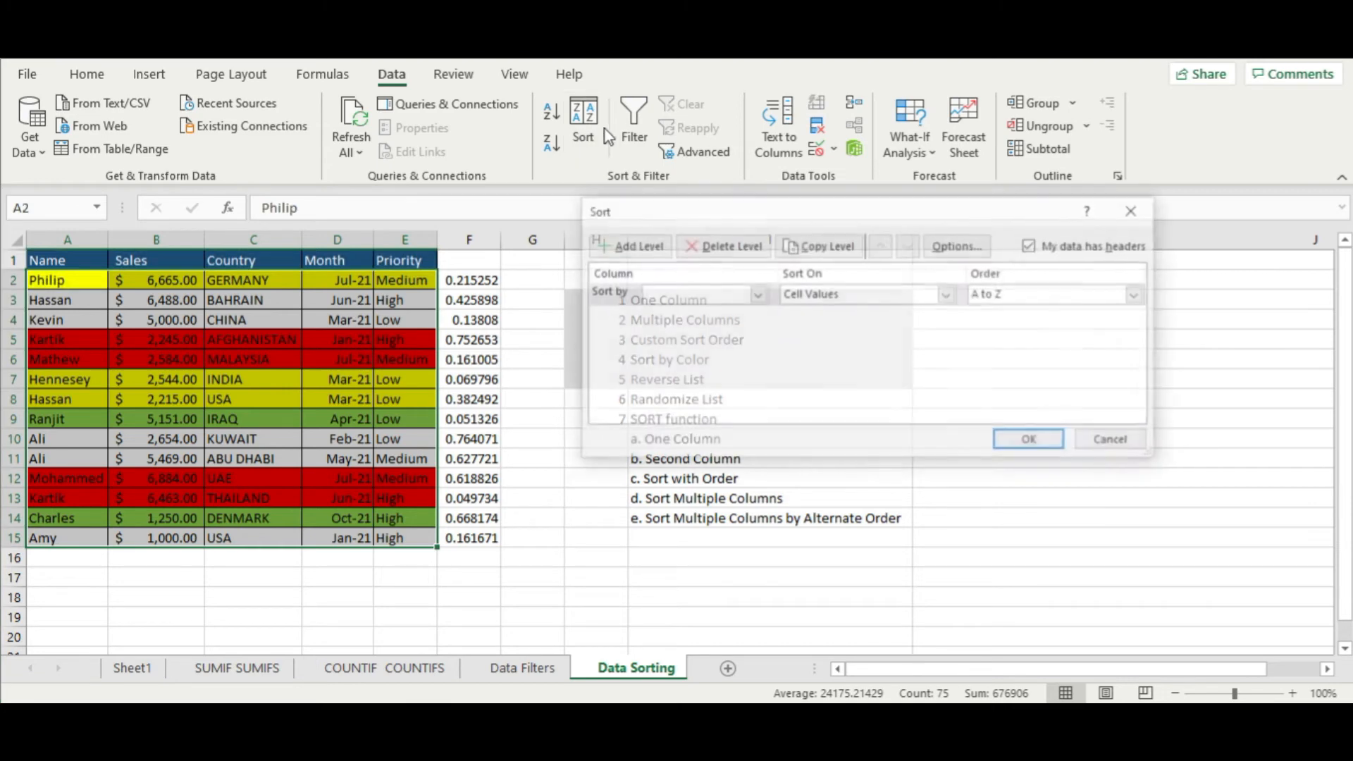
click(756, 296)
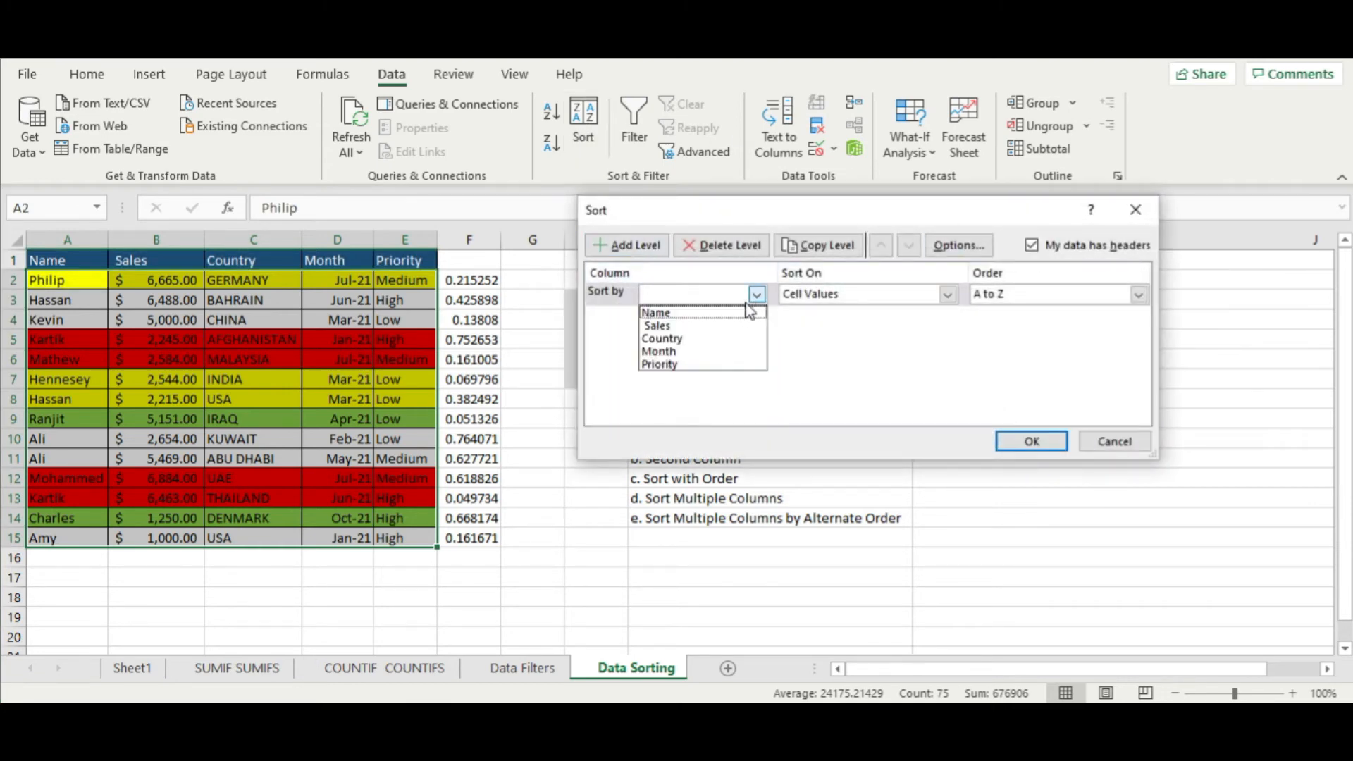
click(726, 325)
click(757, 295)
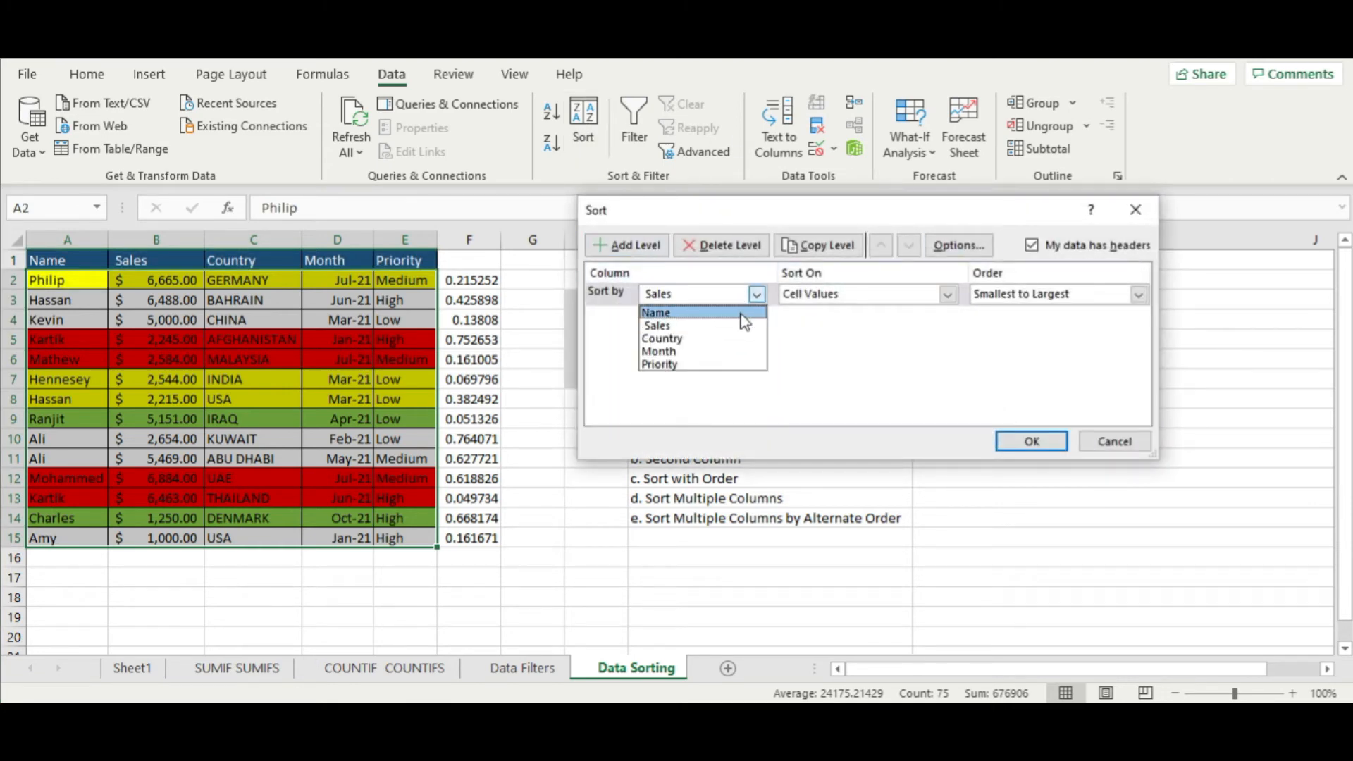
click(742, 315)
click(867, 296)
click(869, 325)
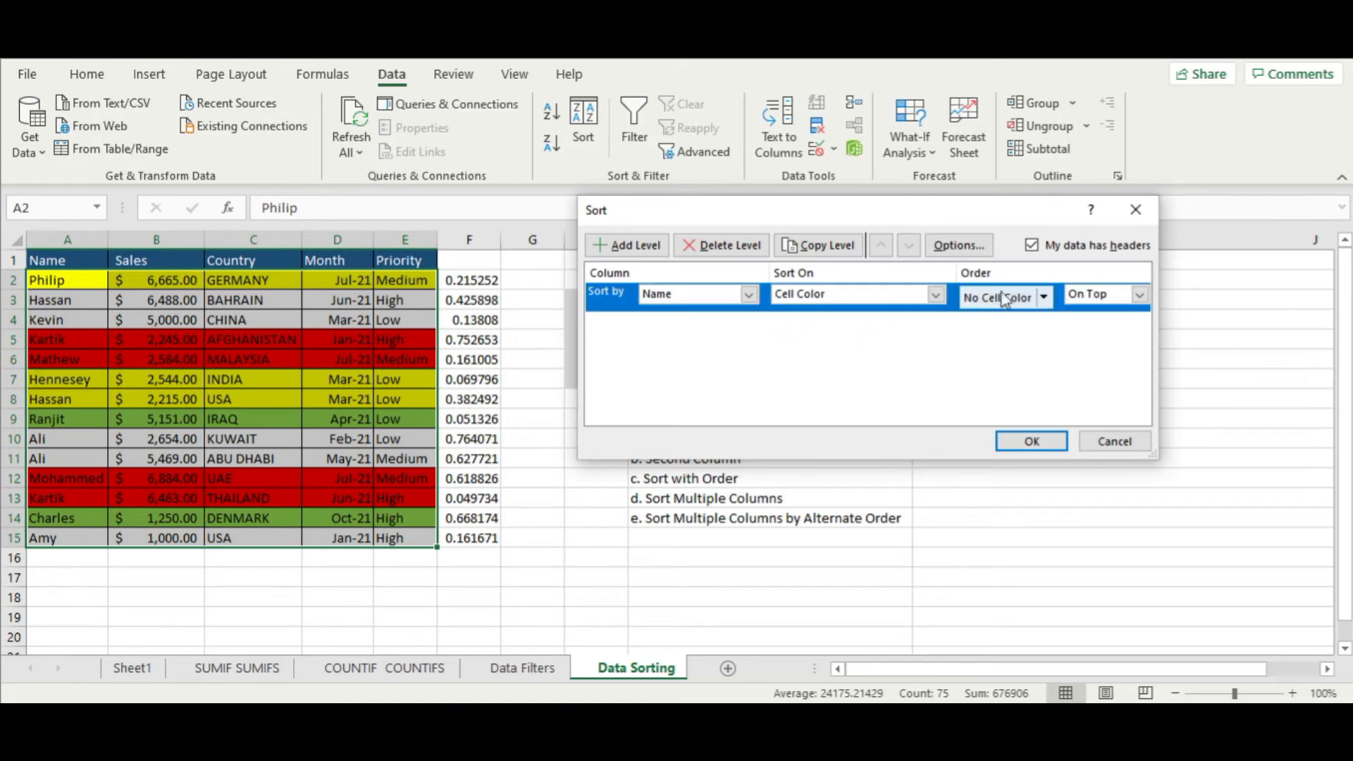
click(1045, 297)
click(975, 347)
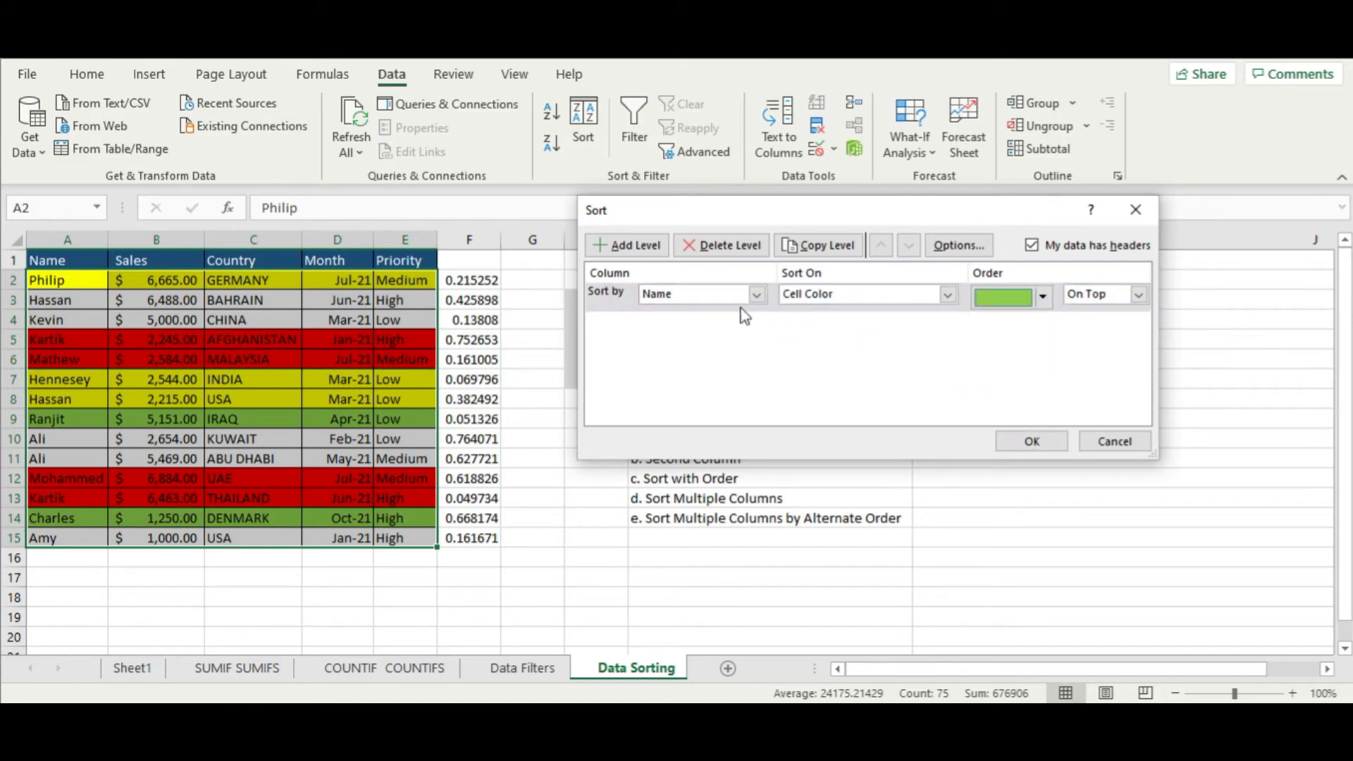
Add a second sort level on Name by cell color, with red on top
click(623, 246)
click(756, 323)
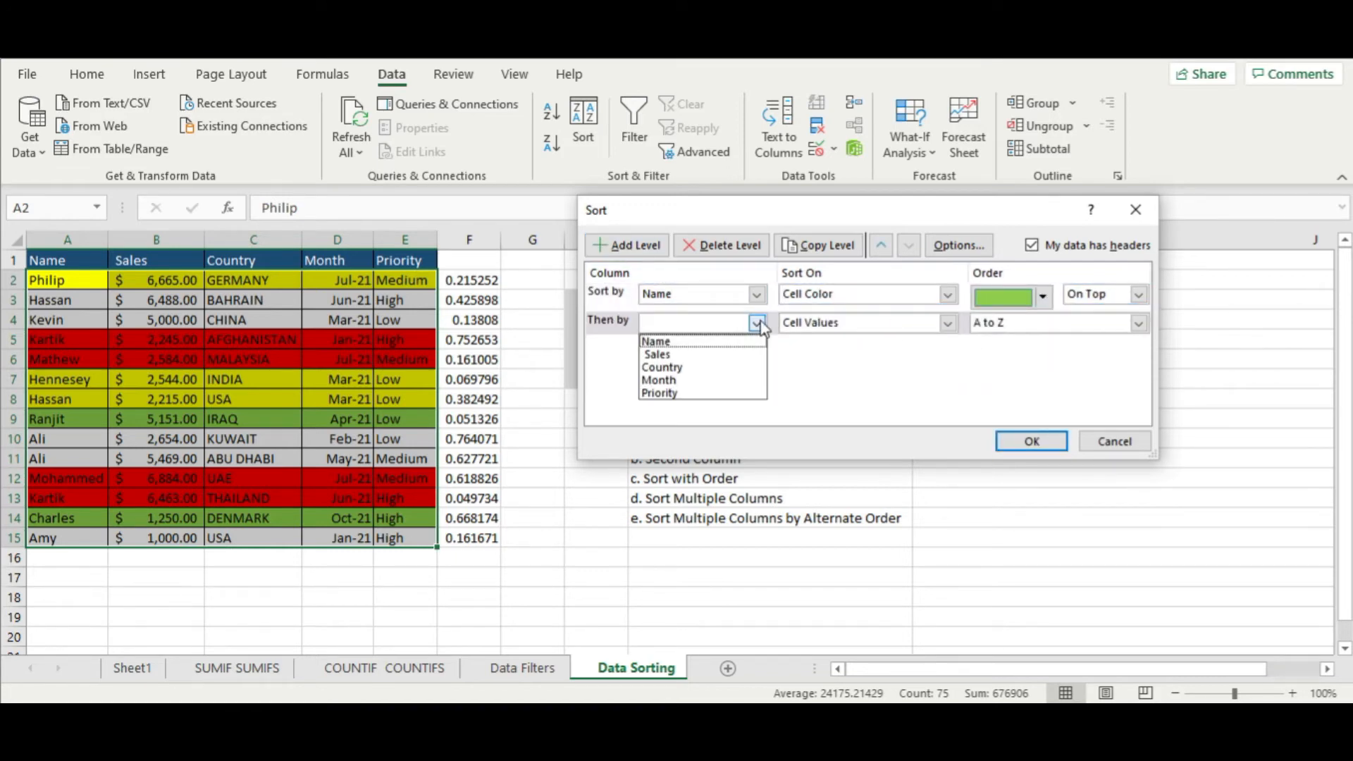
click(731, 344)
click(869, 326)
click(866, 353)
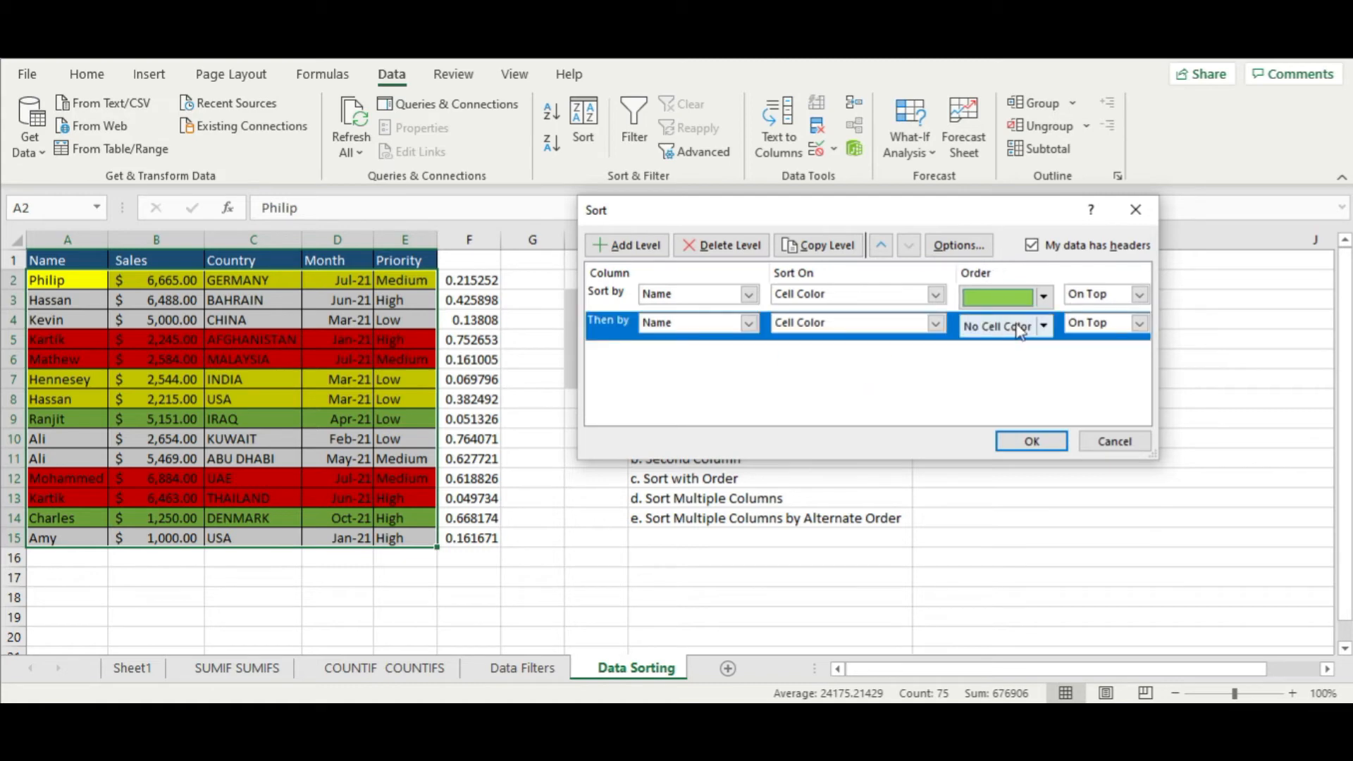
click(1044, 326)
click(1001, 378)
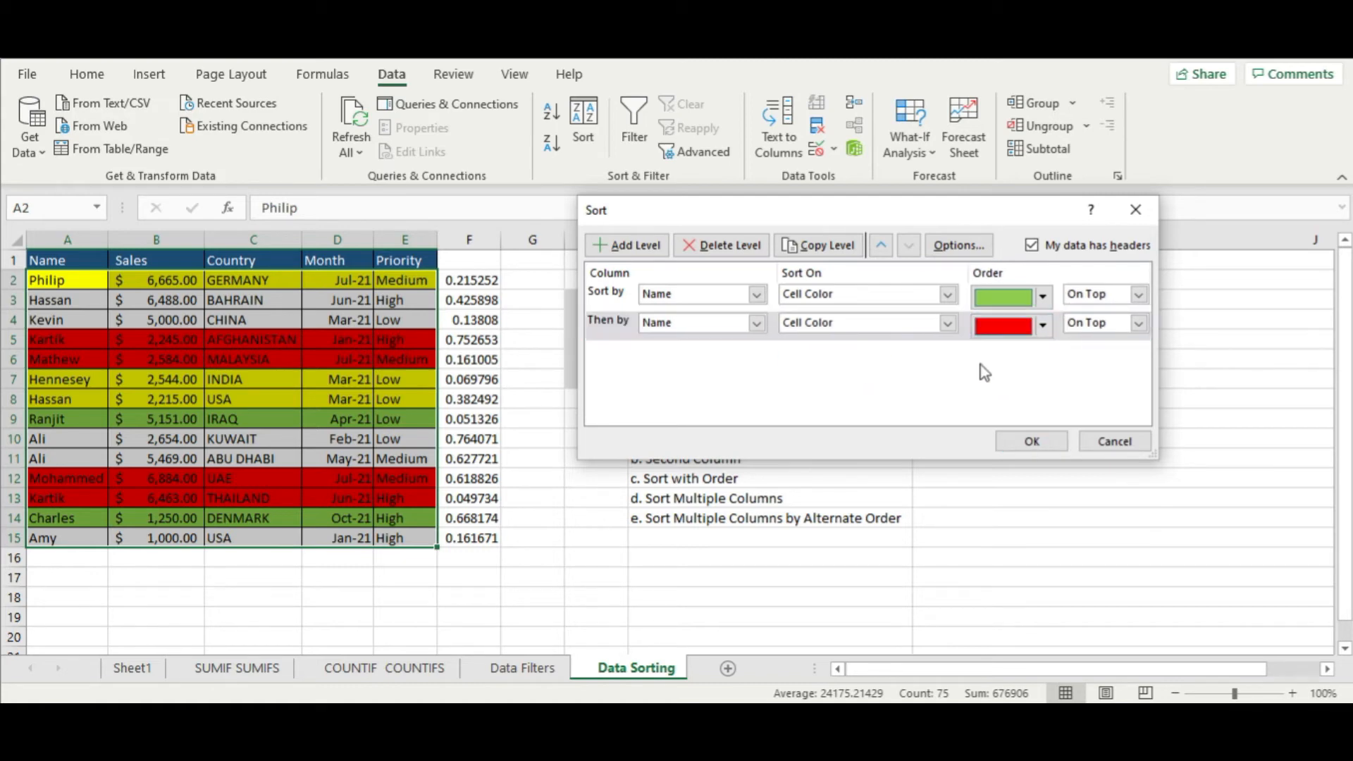
Add a third sort level on Name by cell color, with yellow on top, and apply the sort
click(624, 245)
click(756, 352)
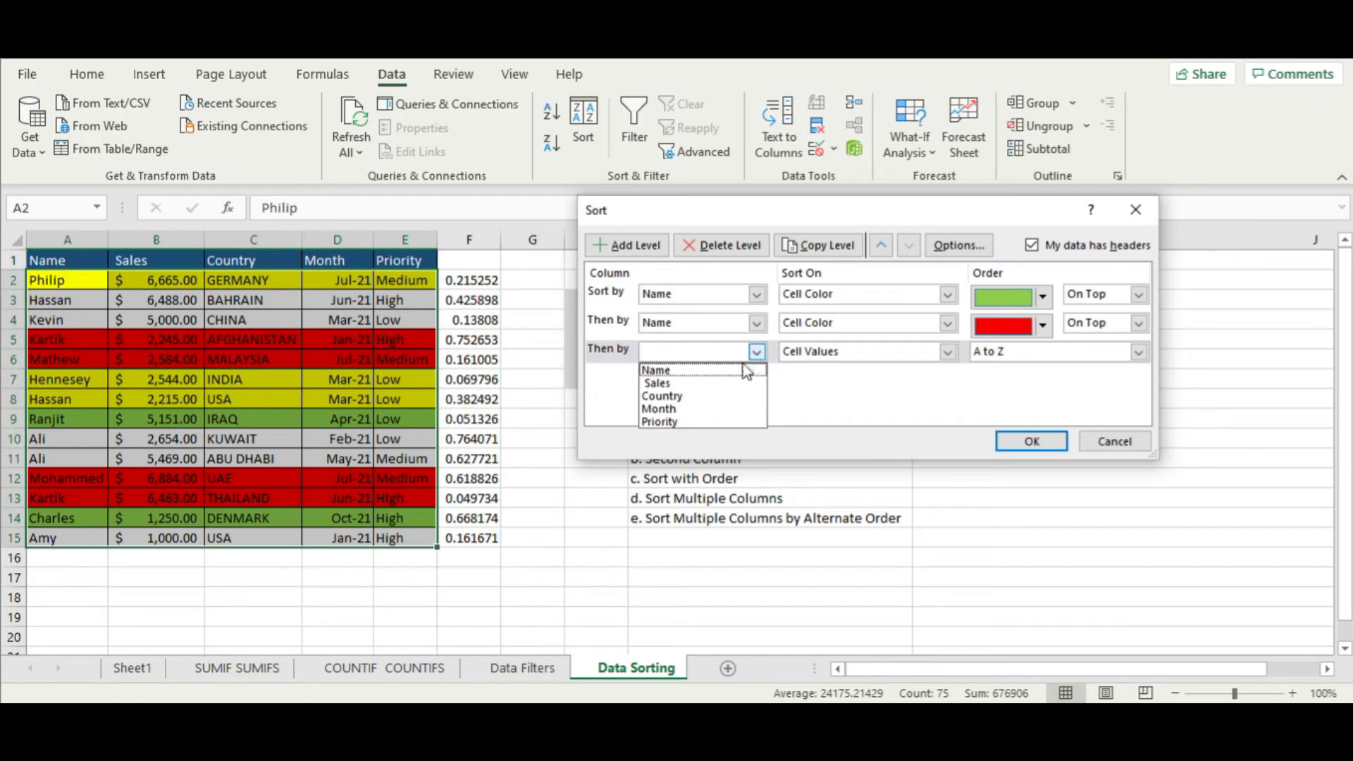
click(759, 369)
click(948, 352)
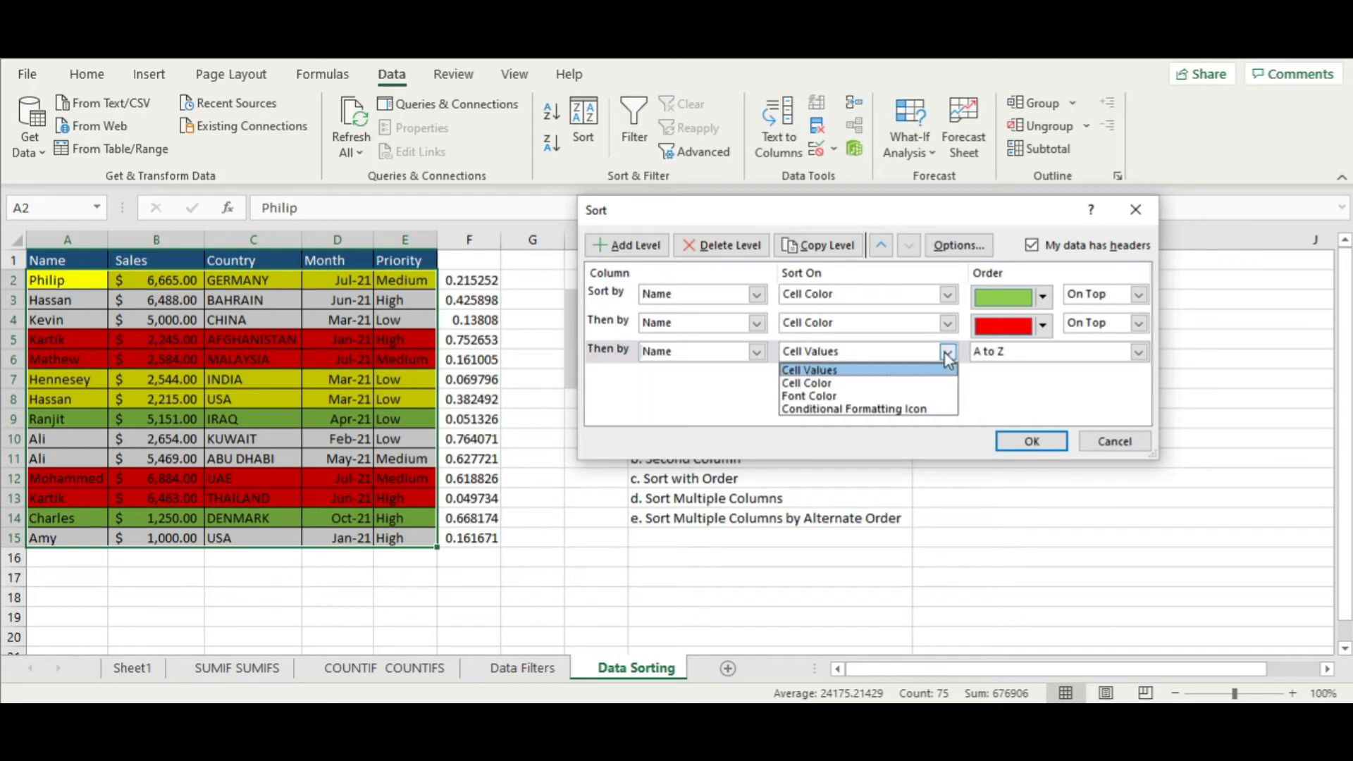
click(911, 383)
click(1046, 356)
click(1041, 401)
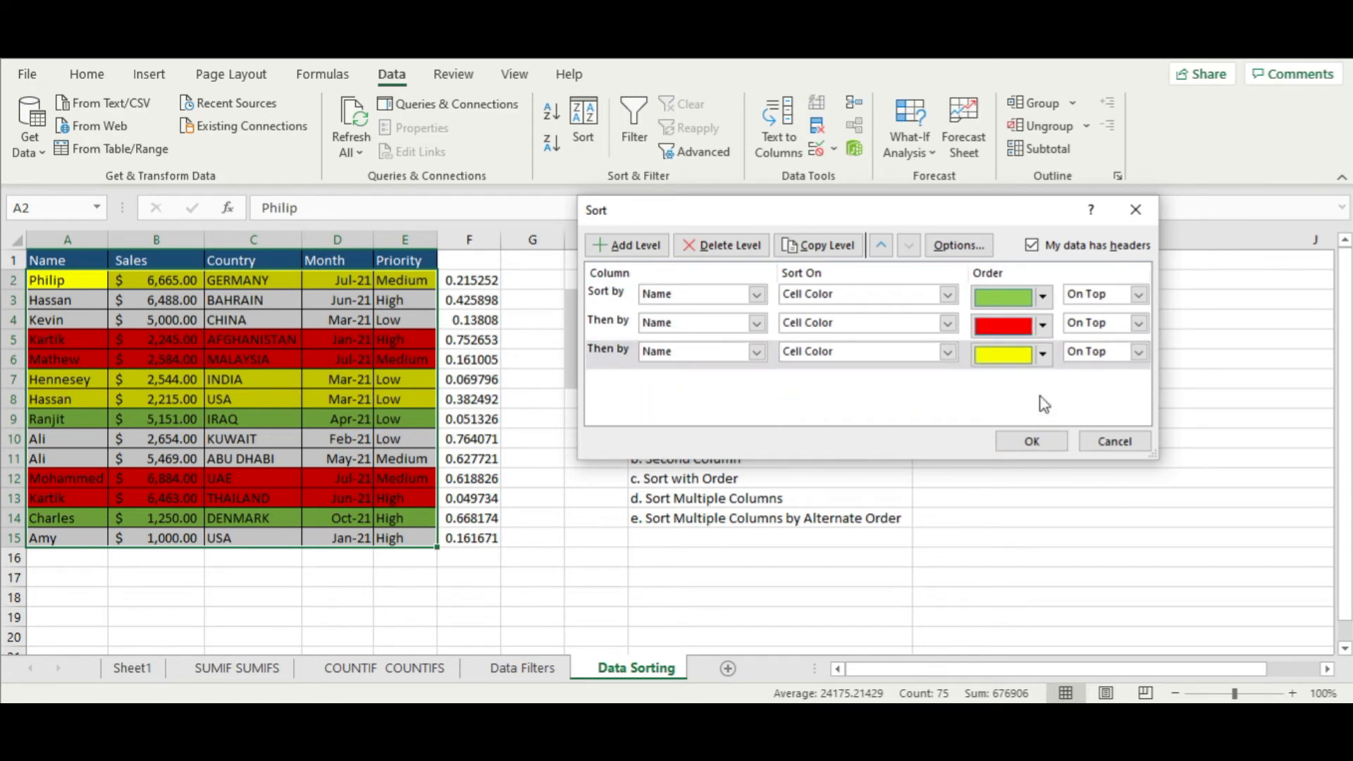
click(1032, 441)
Shade the Randomize List entry in H8:I8 of the topic list grey
click(622, 392)
click(1014, 302)
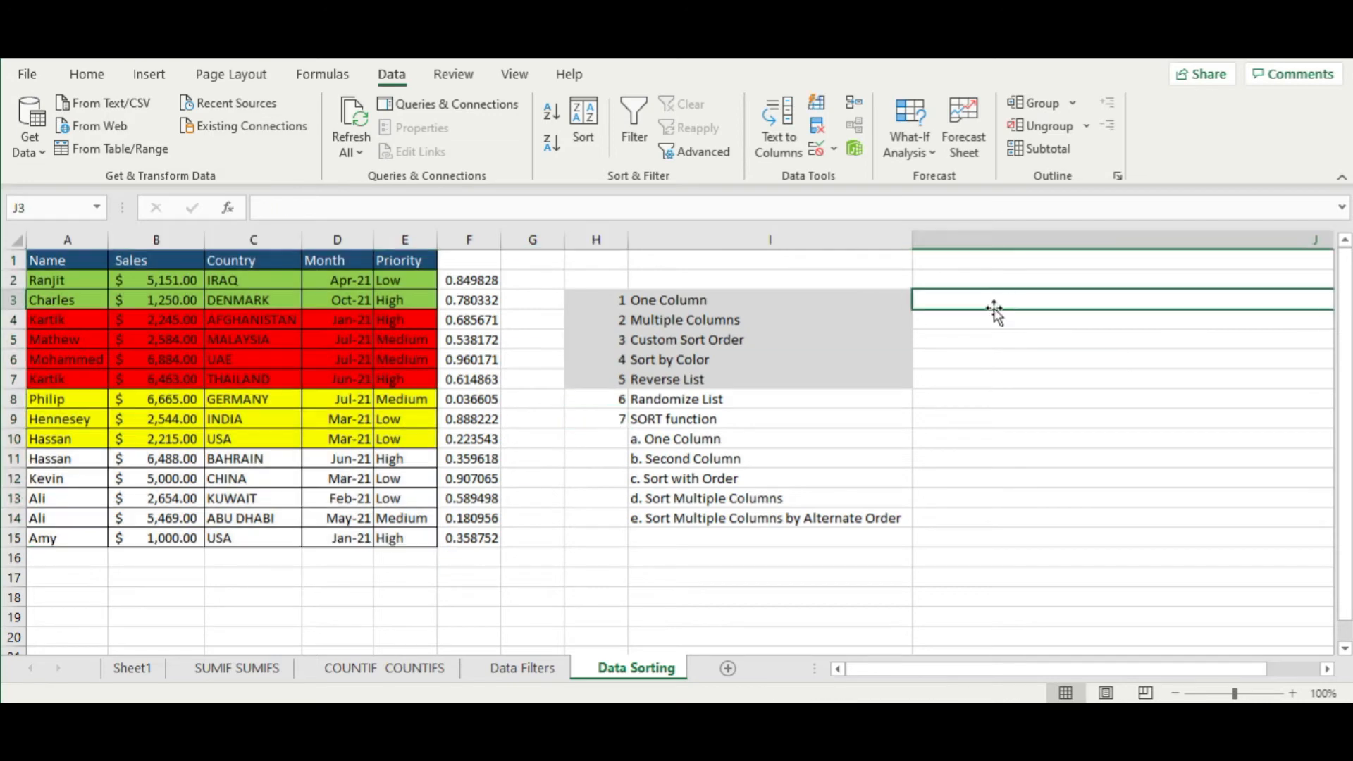
drag(618, 397, 728, 396)
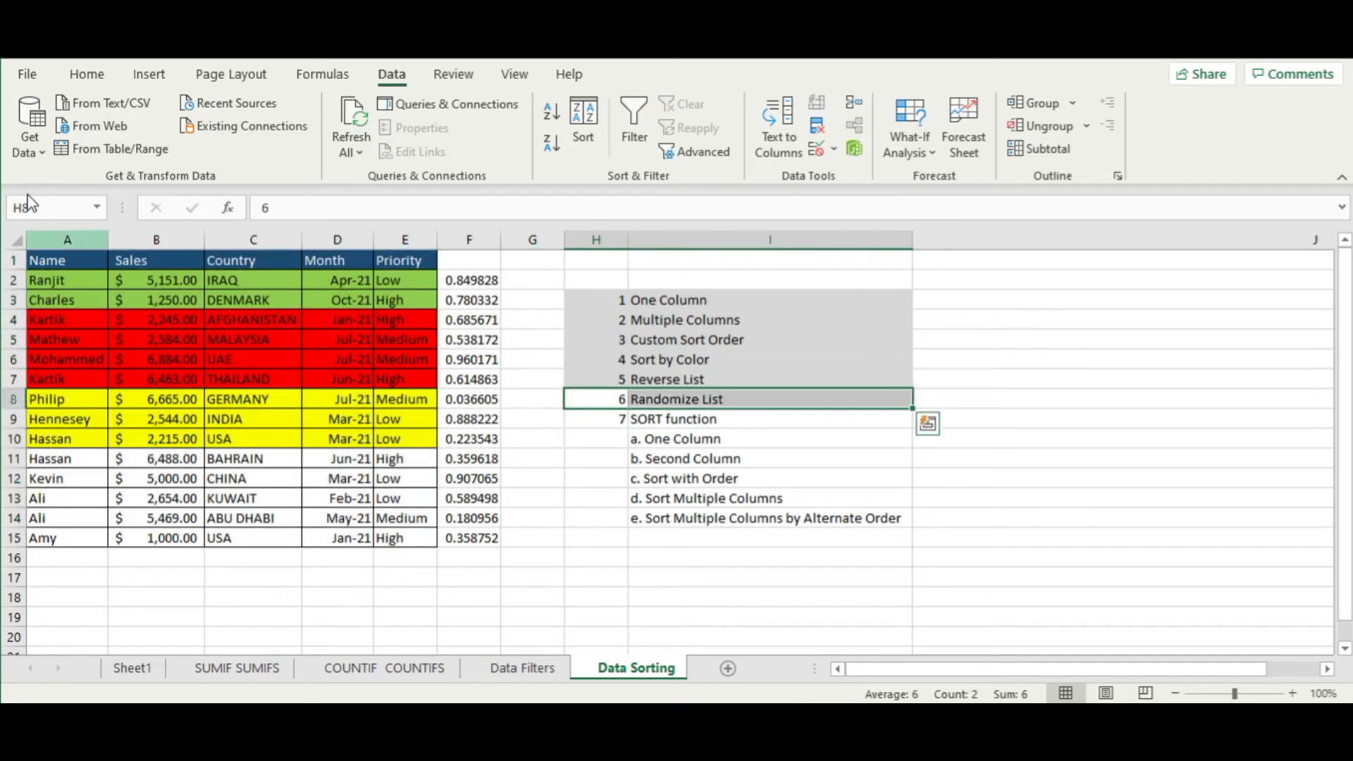
click(79, 82)
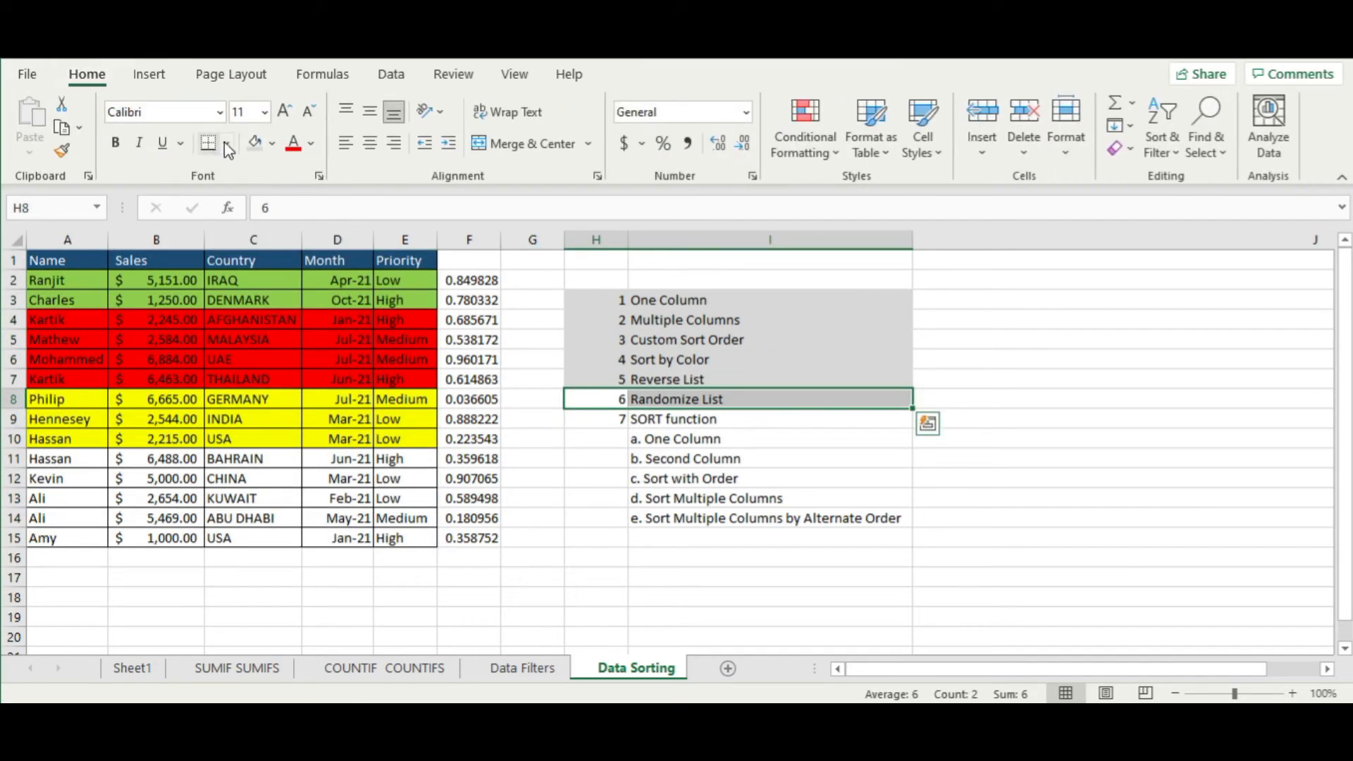
click(259, 144)
Delete the random numbers from column F beside the table
click(480, 281)
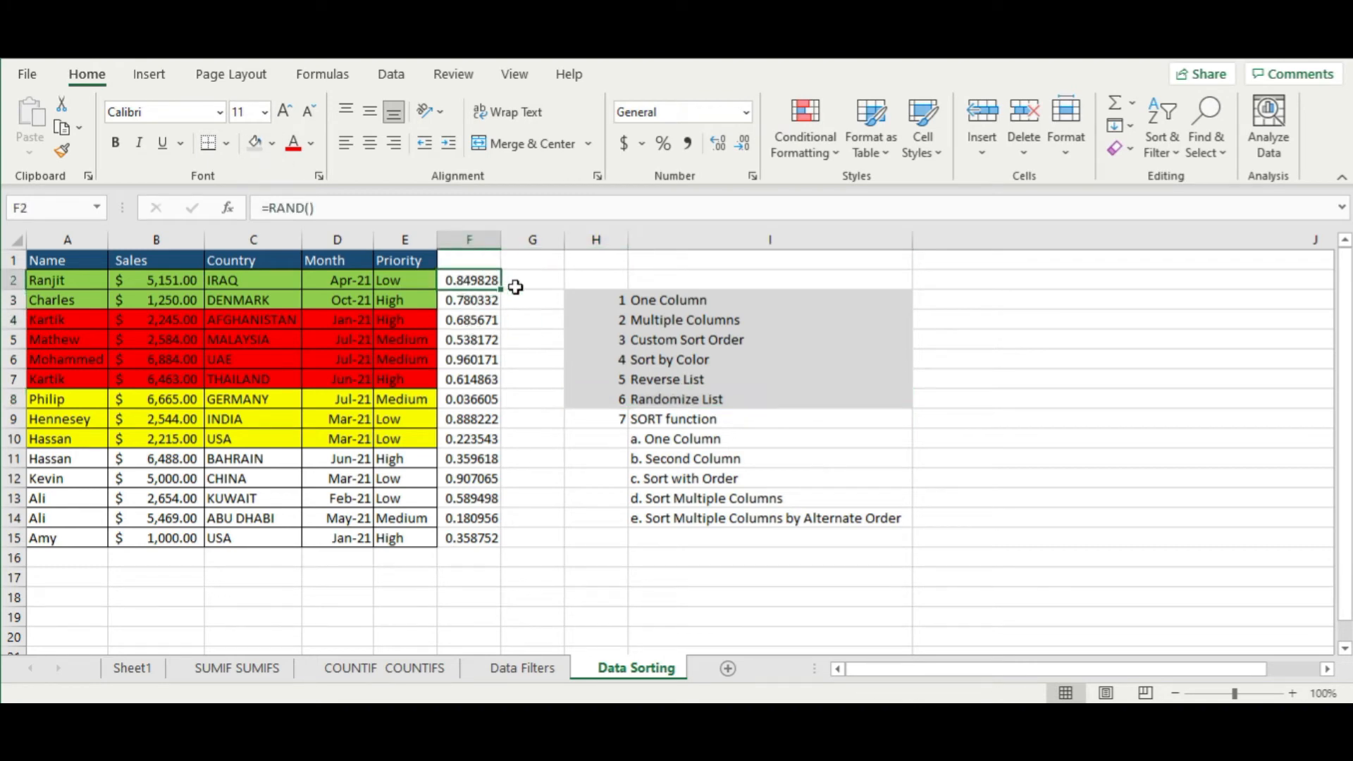
drag(566, 458, 550, 455)
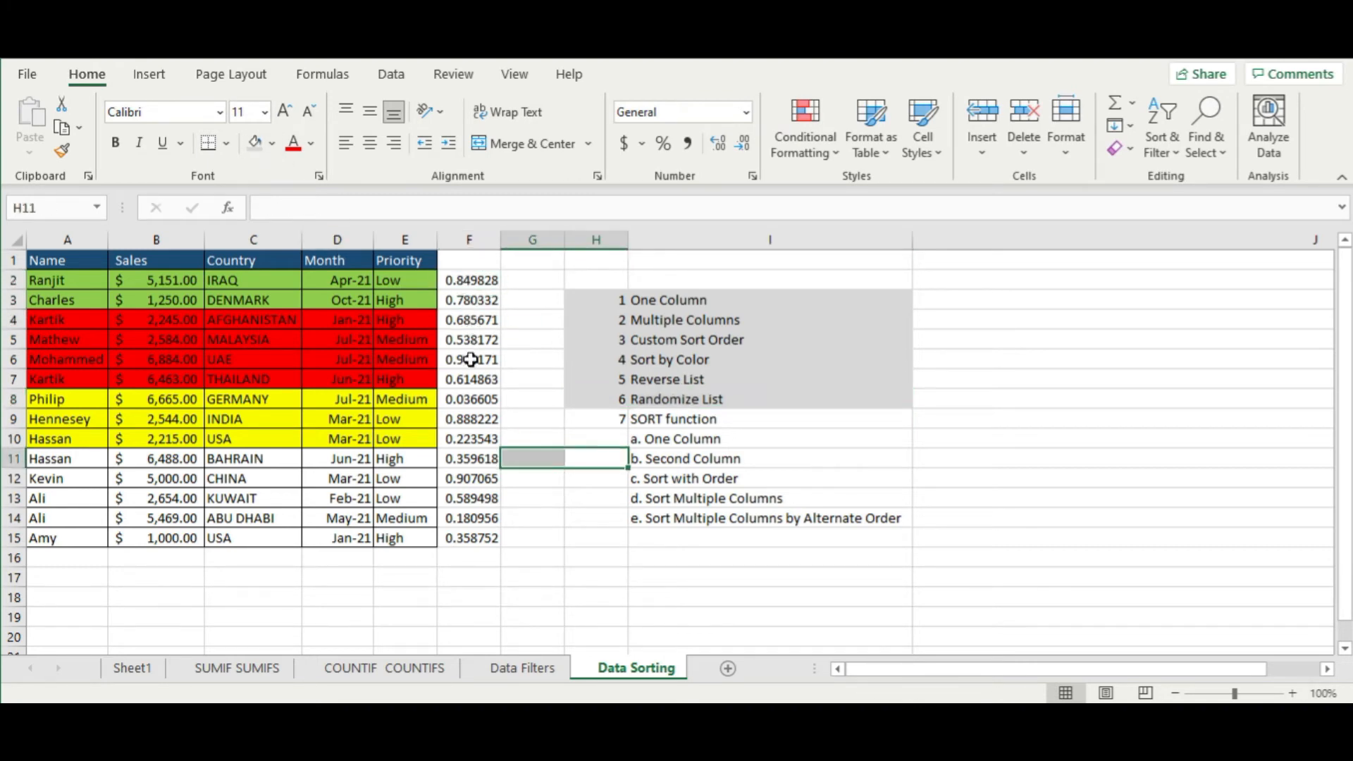
drag(472, 278, 479, 552)
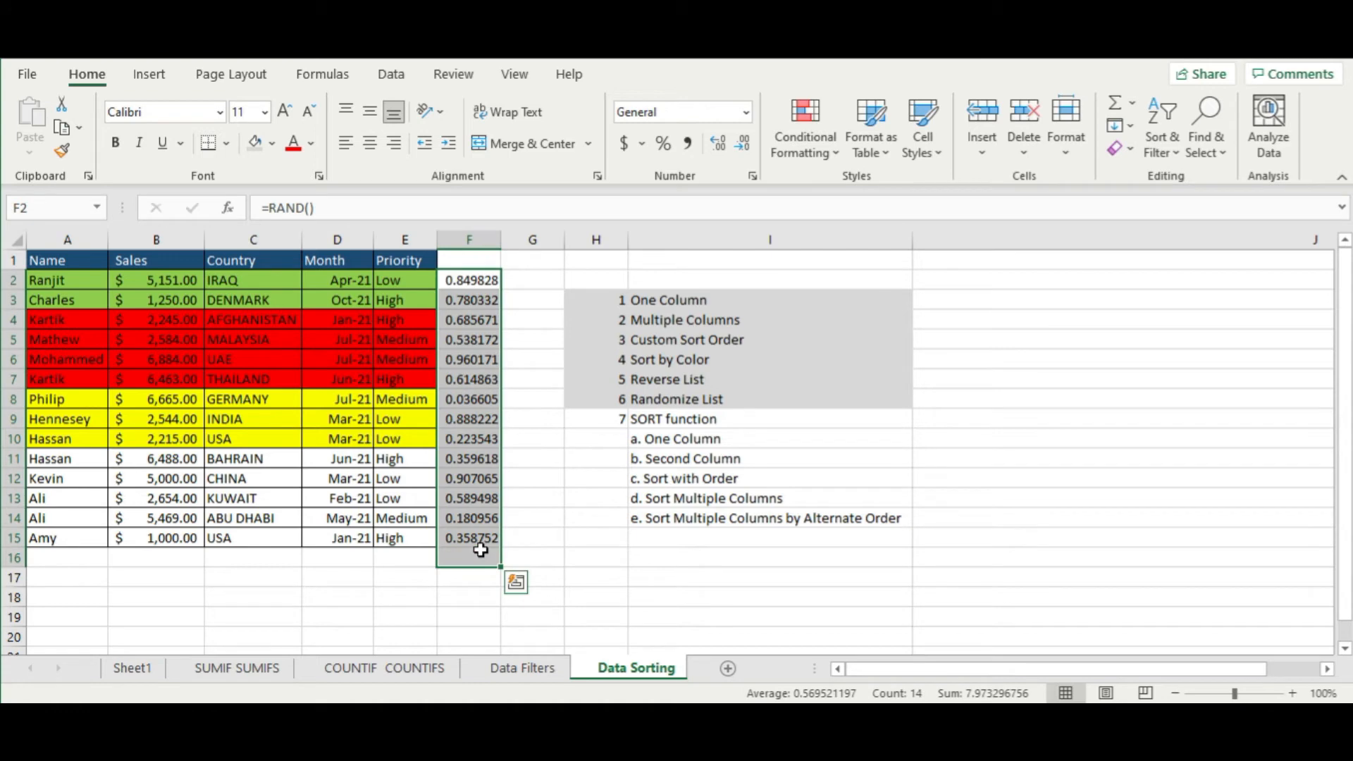
key(Delete)
click(698, 439)
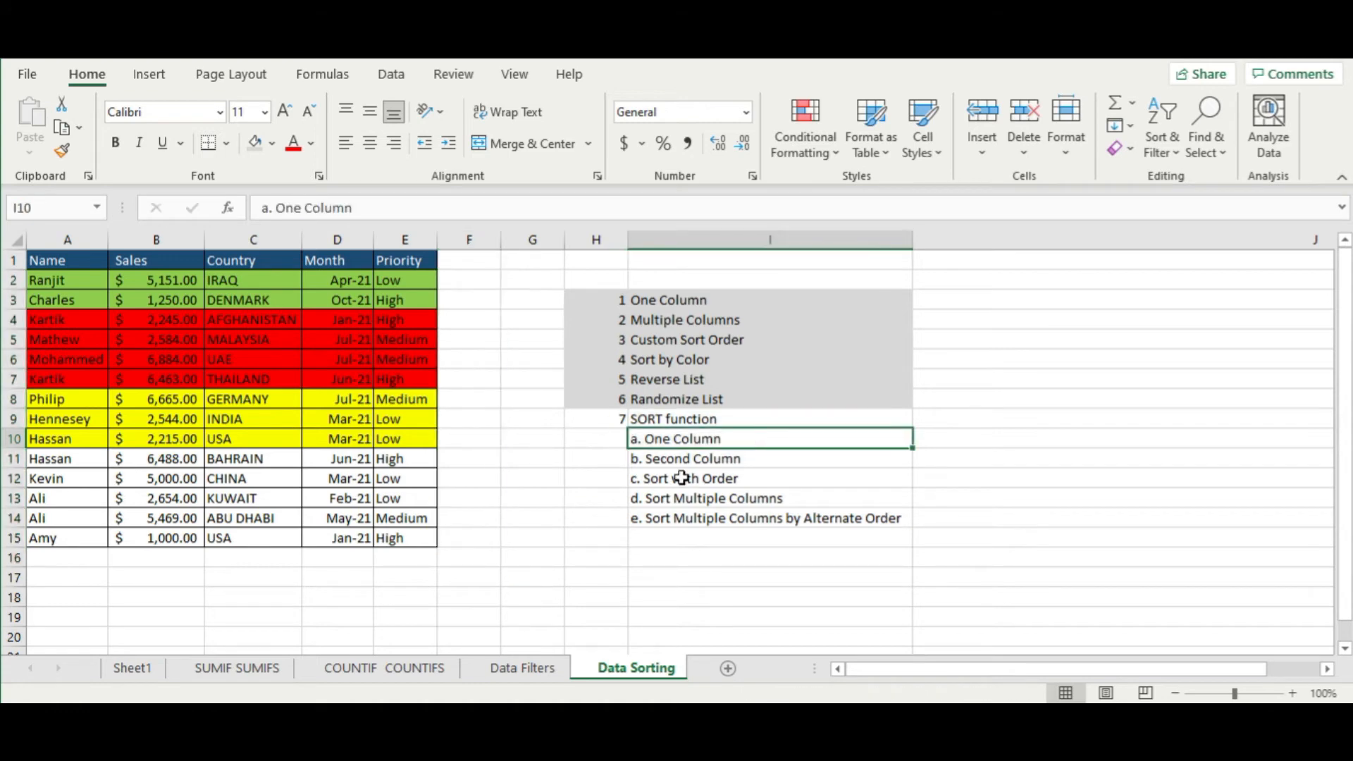
drag(620, 420, 763, 424)
click(523, 437)
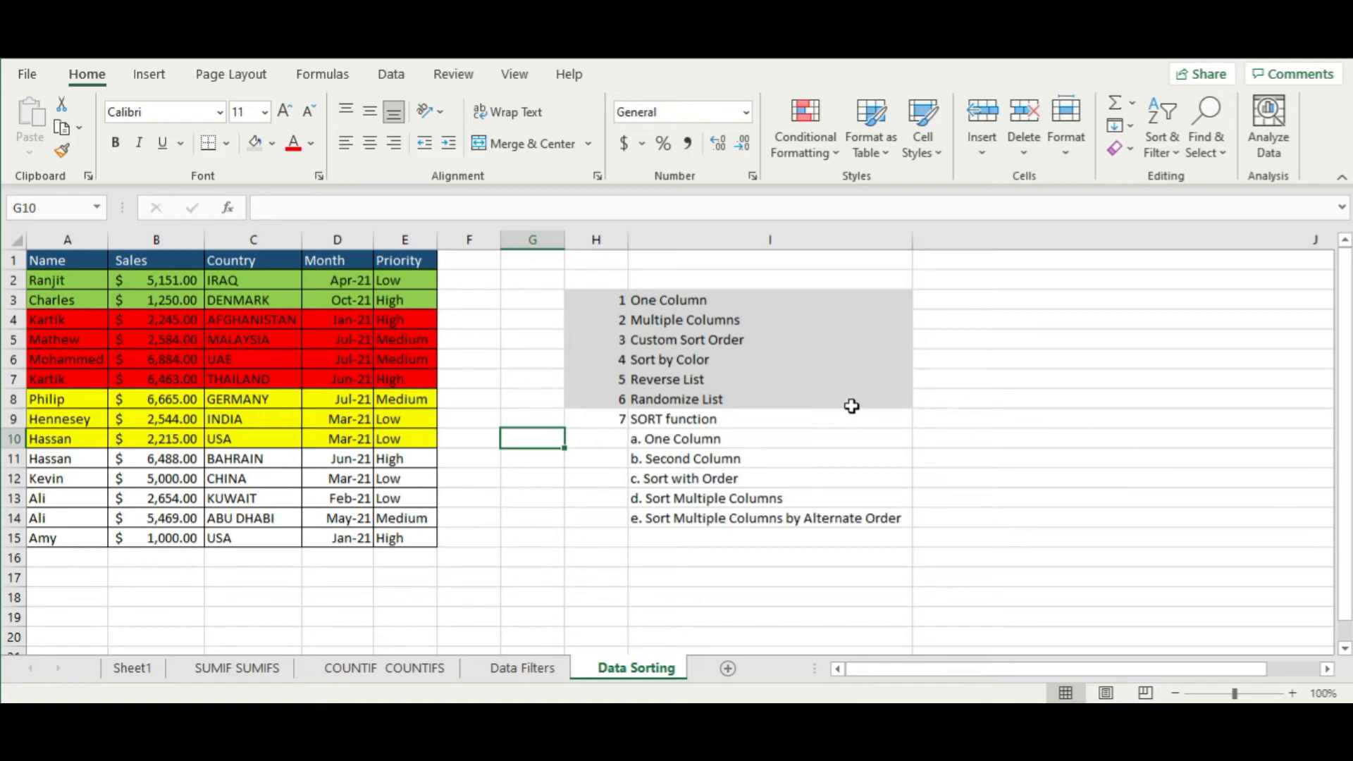
Move the whole topic list from H3:I14 to below the sales table, starting at cell A17
click(592, 295)
drag(592, 295, 870, 517)
right_click(673, 338)
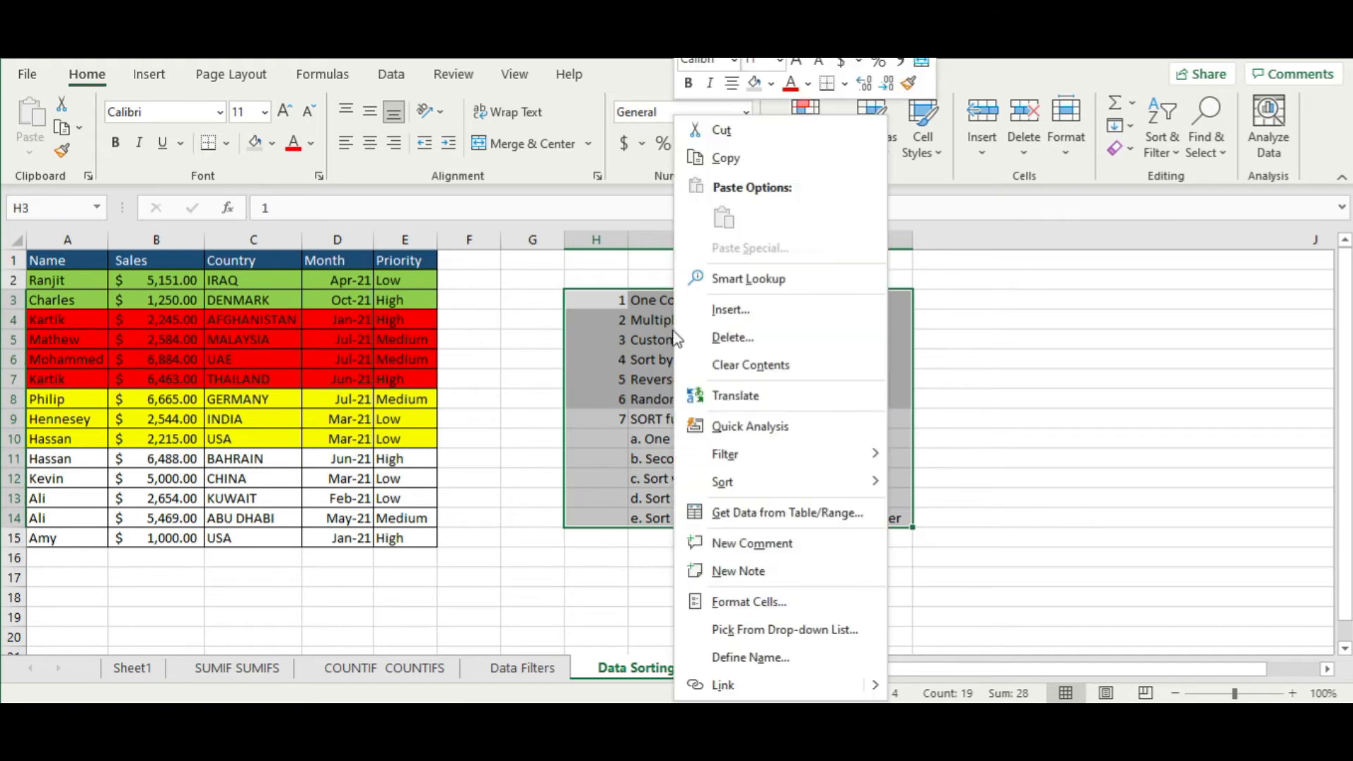
click(723, 130)
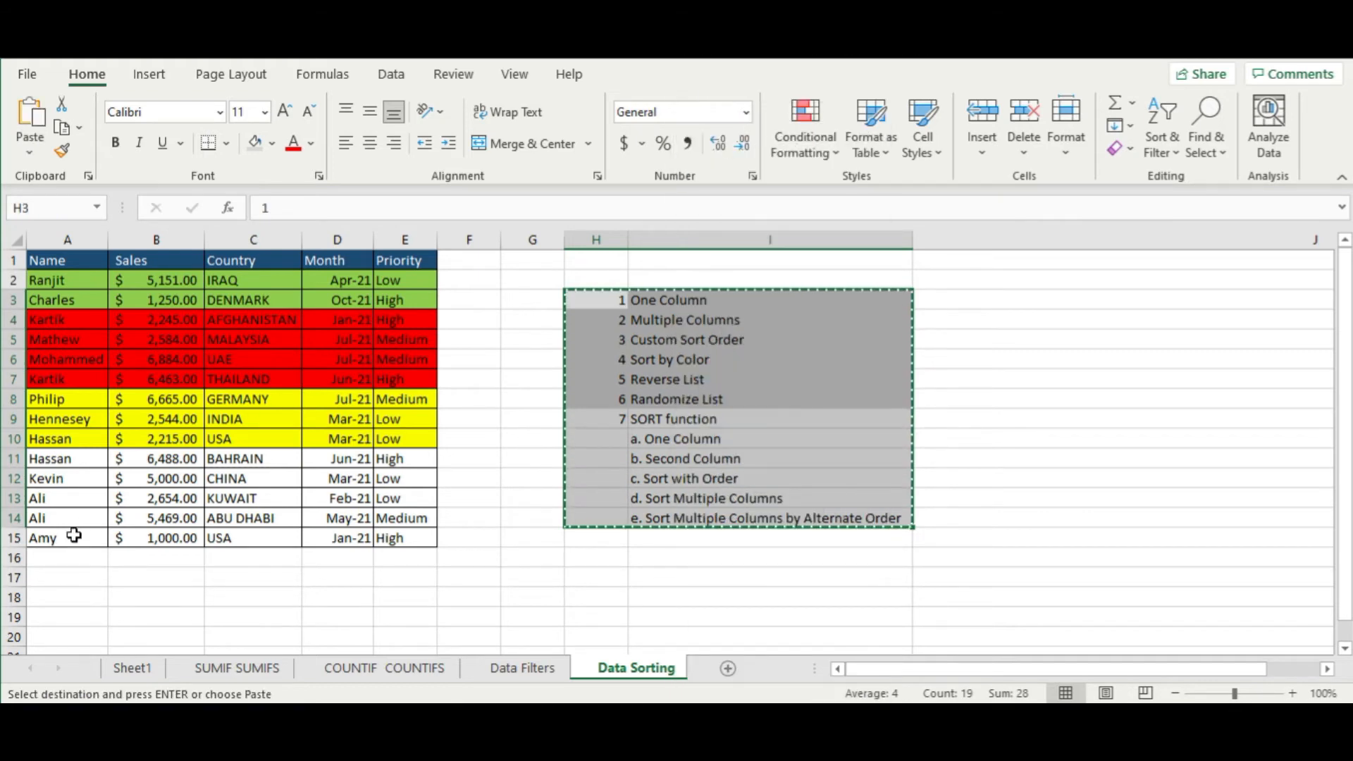
click(79, 579)
right_click(79, 579)
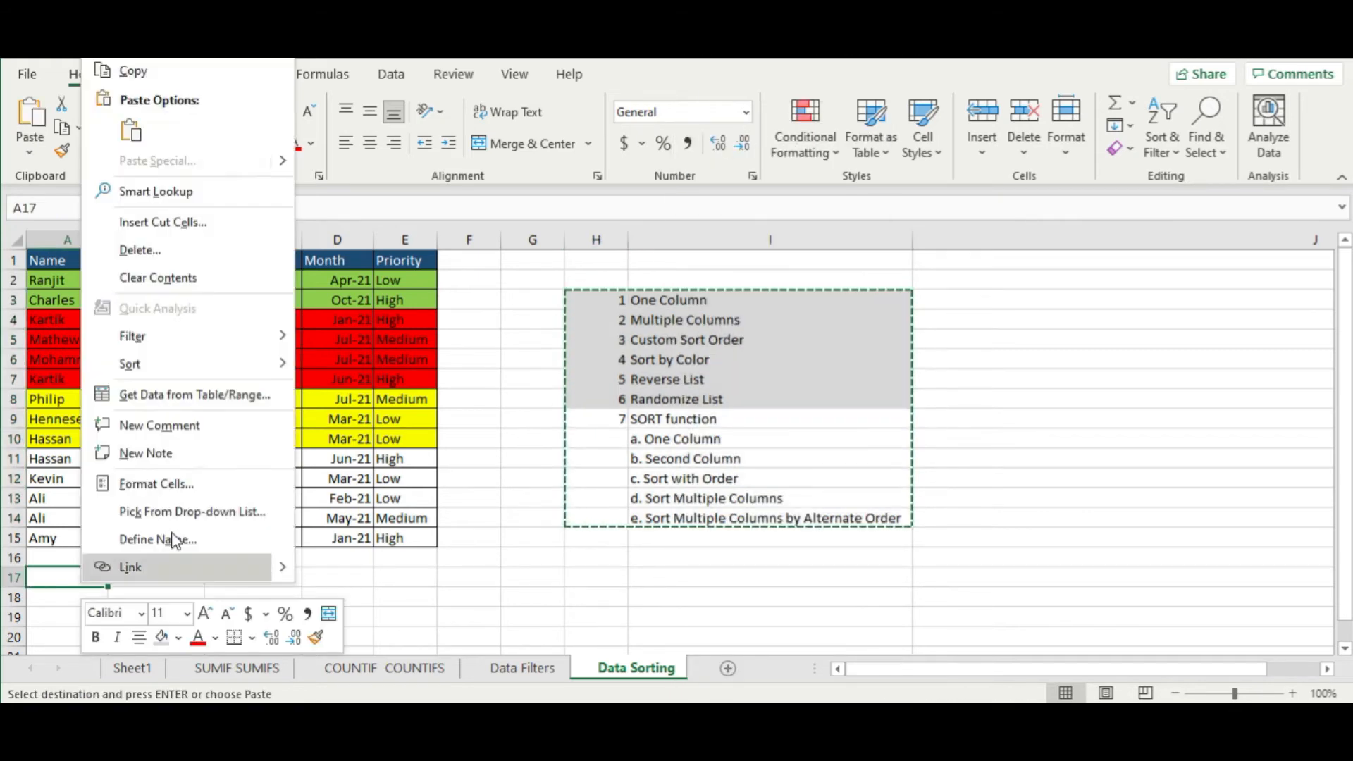
click(134, 131)
click(707, 399)
scroll(482, 522, down, 3)
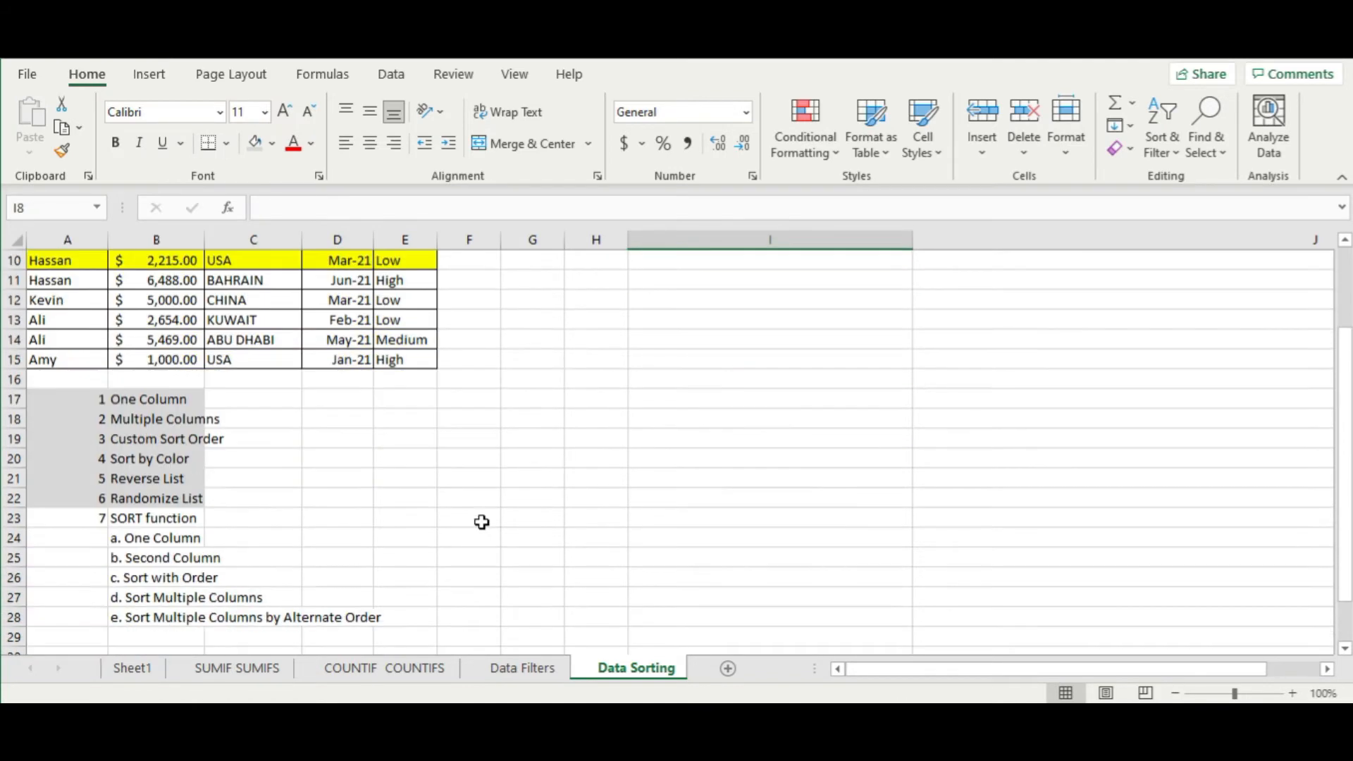
scroll(482, 522, down, 1)
click(172, 459)
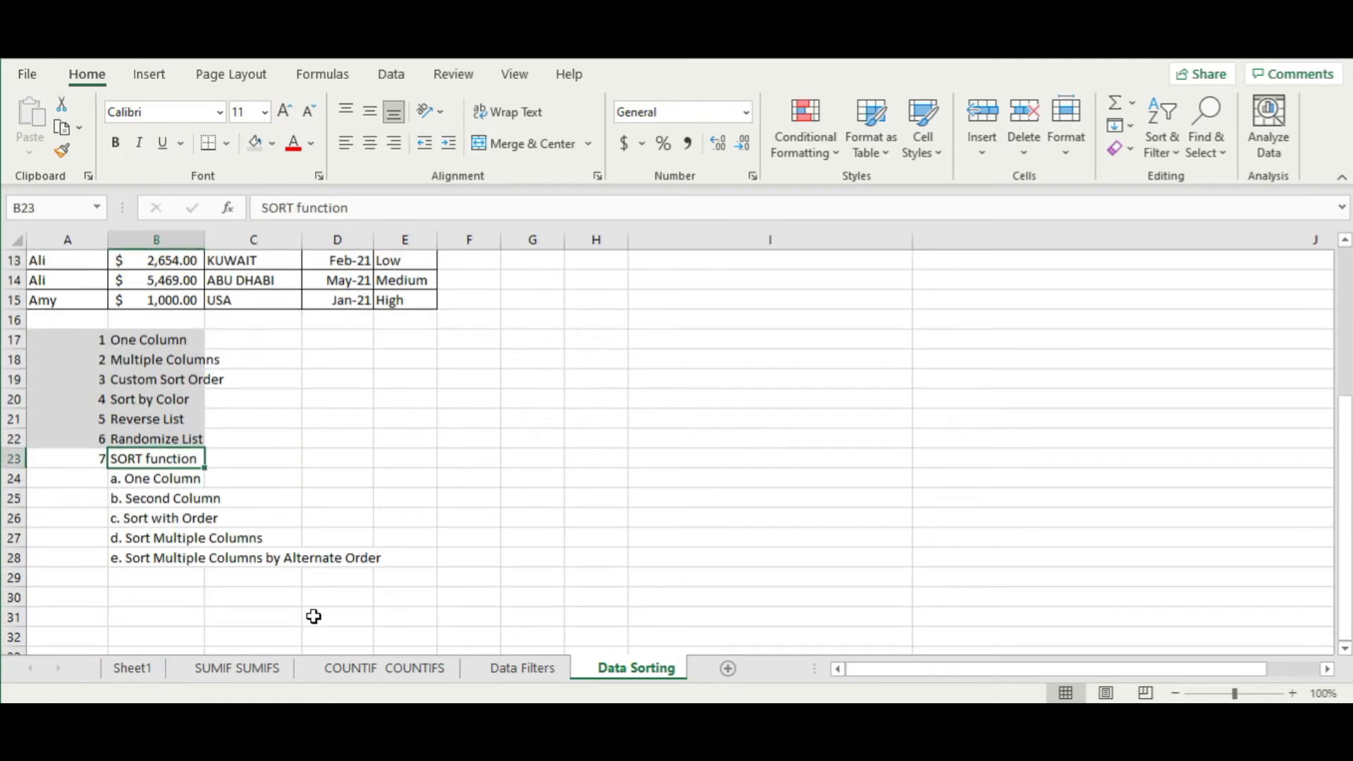
scroll(430, 575, up, 4)
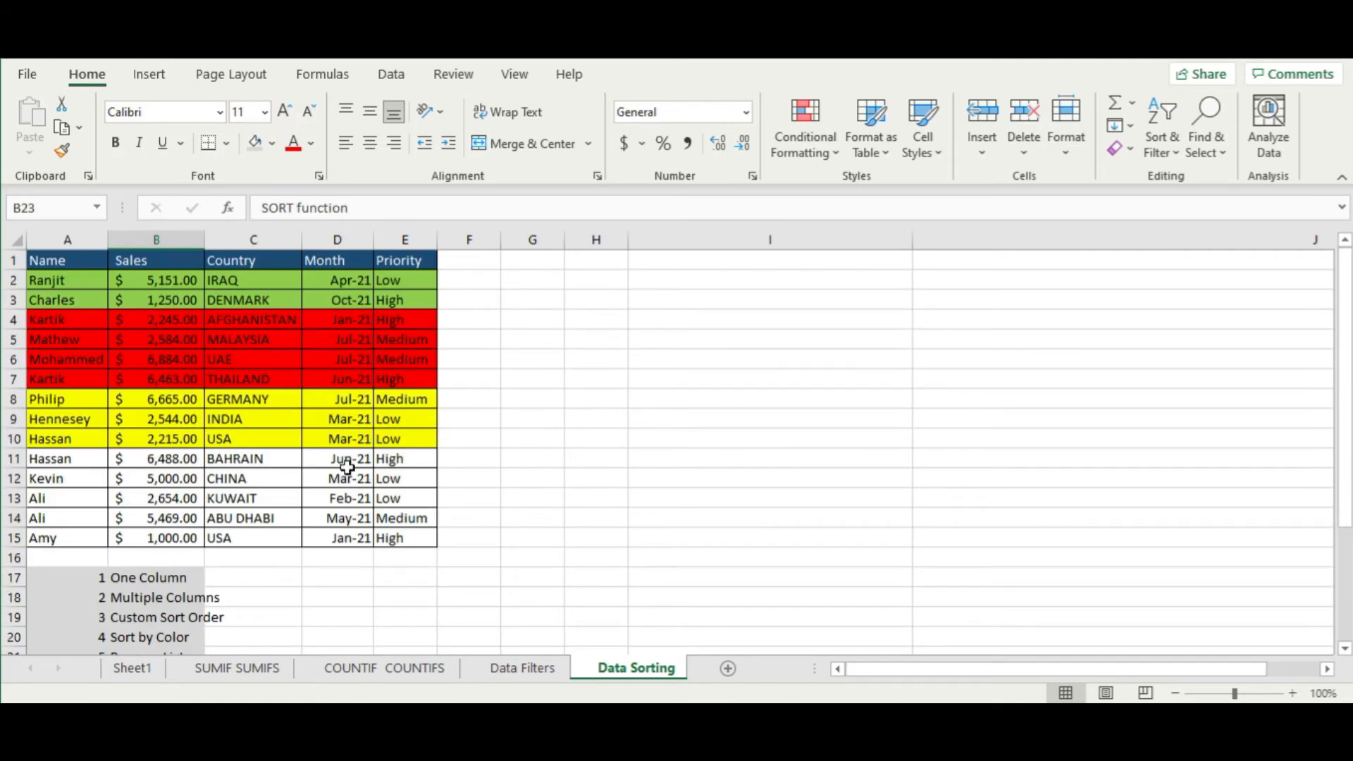
Enter =SORT(A2:E15) in cell G2 and dismiss the spill notice
click(532, 281)
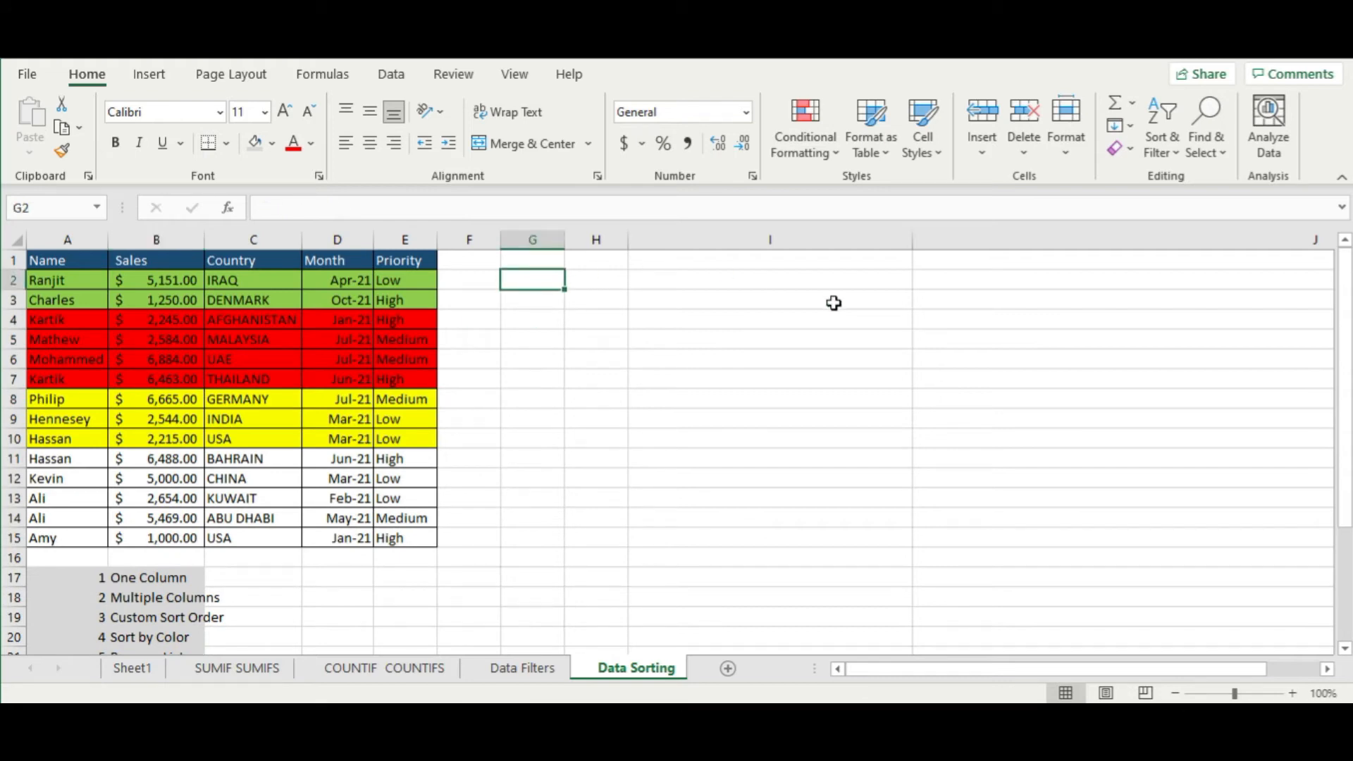
text(=s)
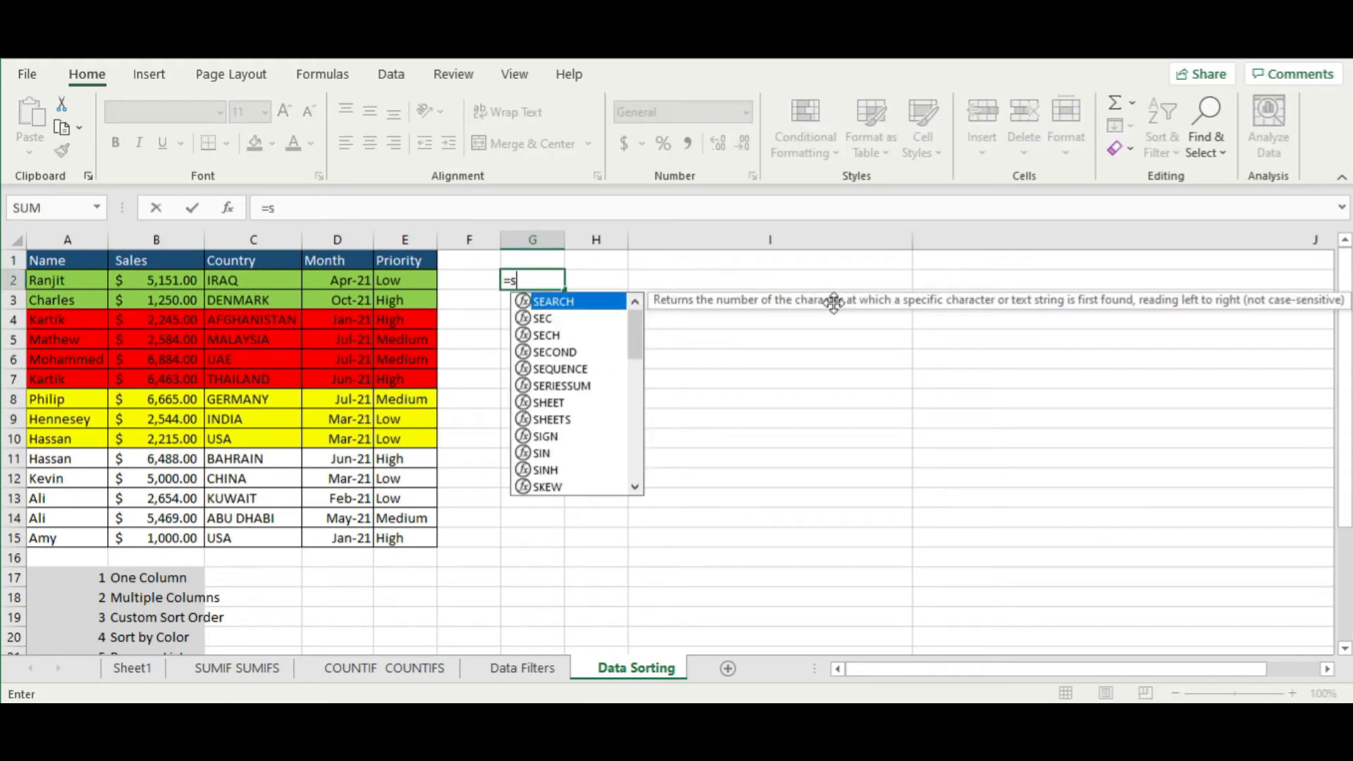
text(ort()
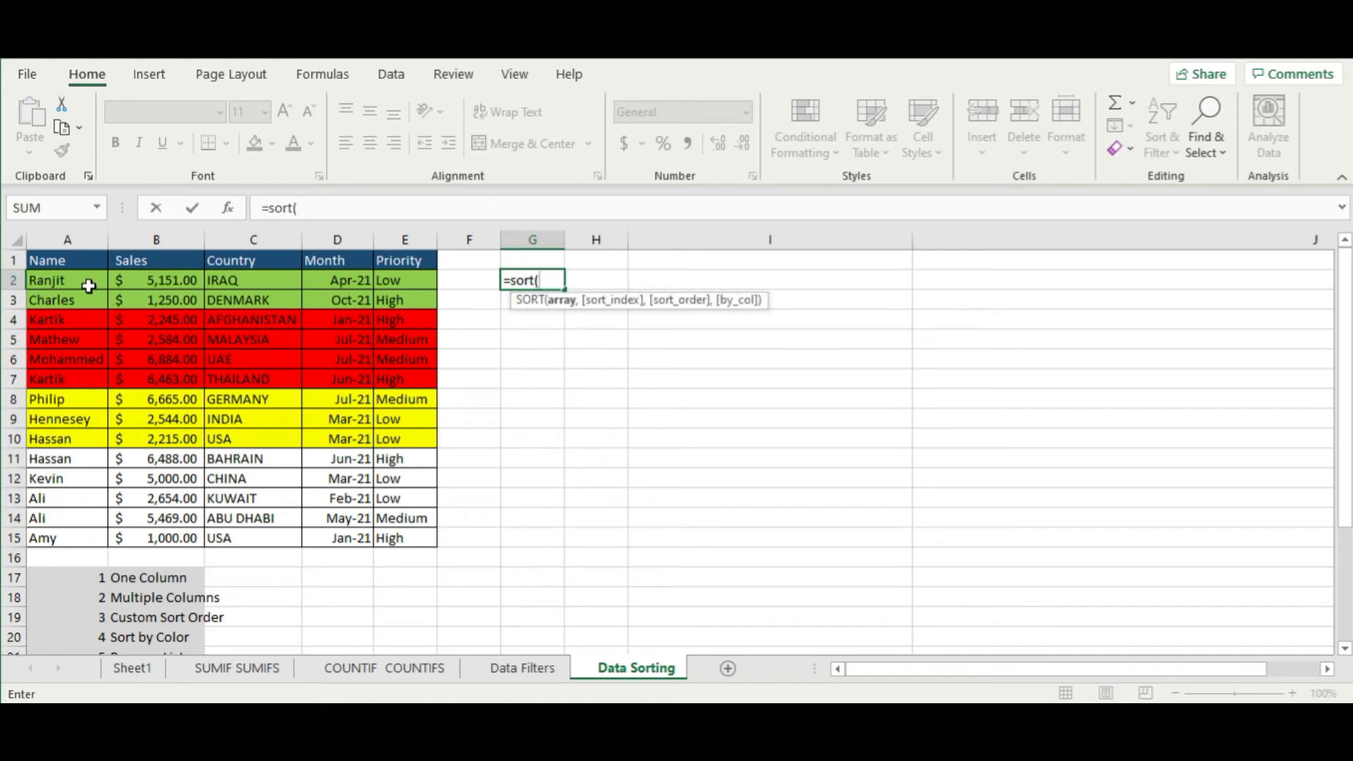
drag(83, 280, 396, 537)
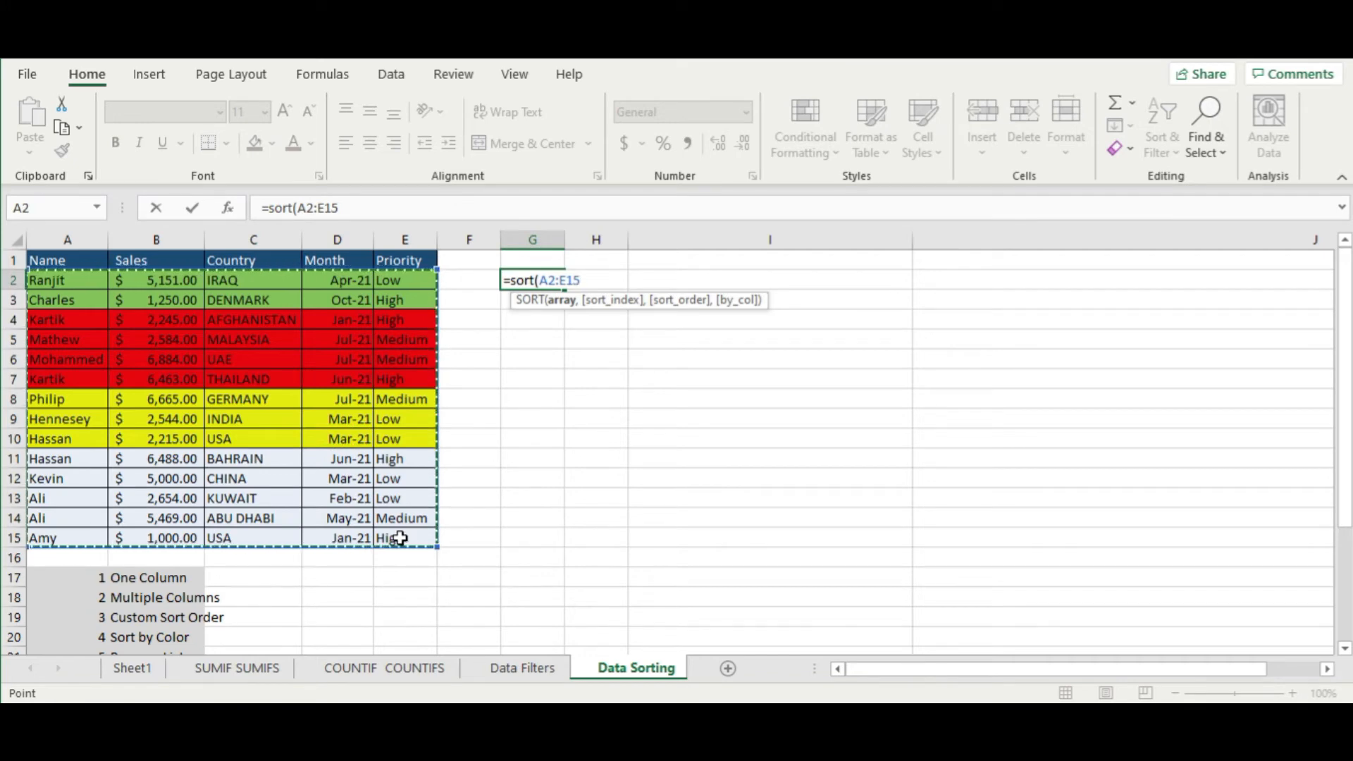
text())
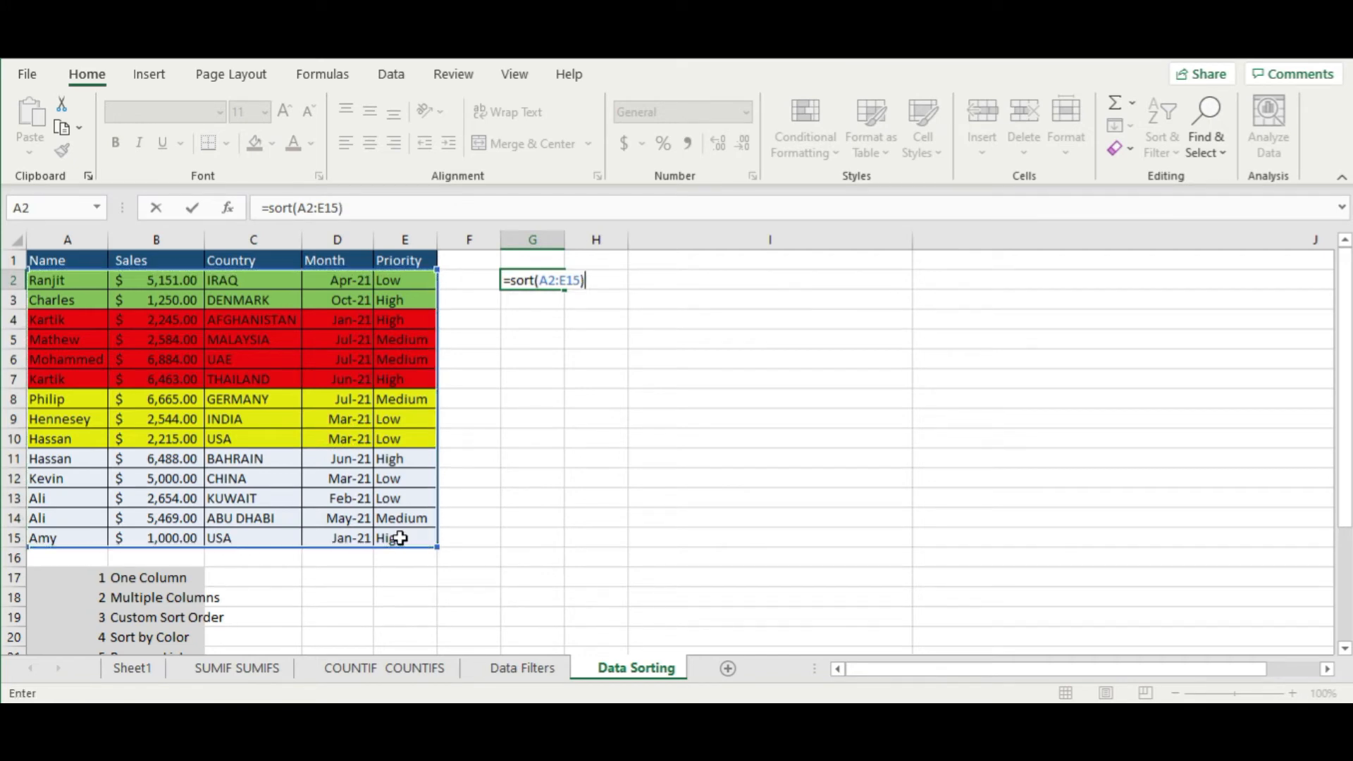
key(Return)
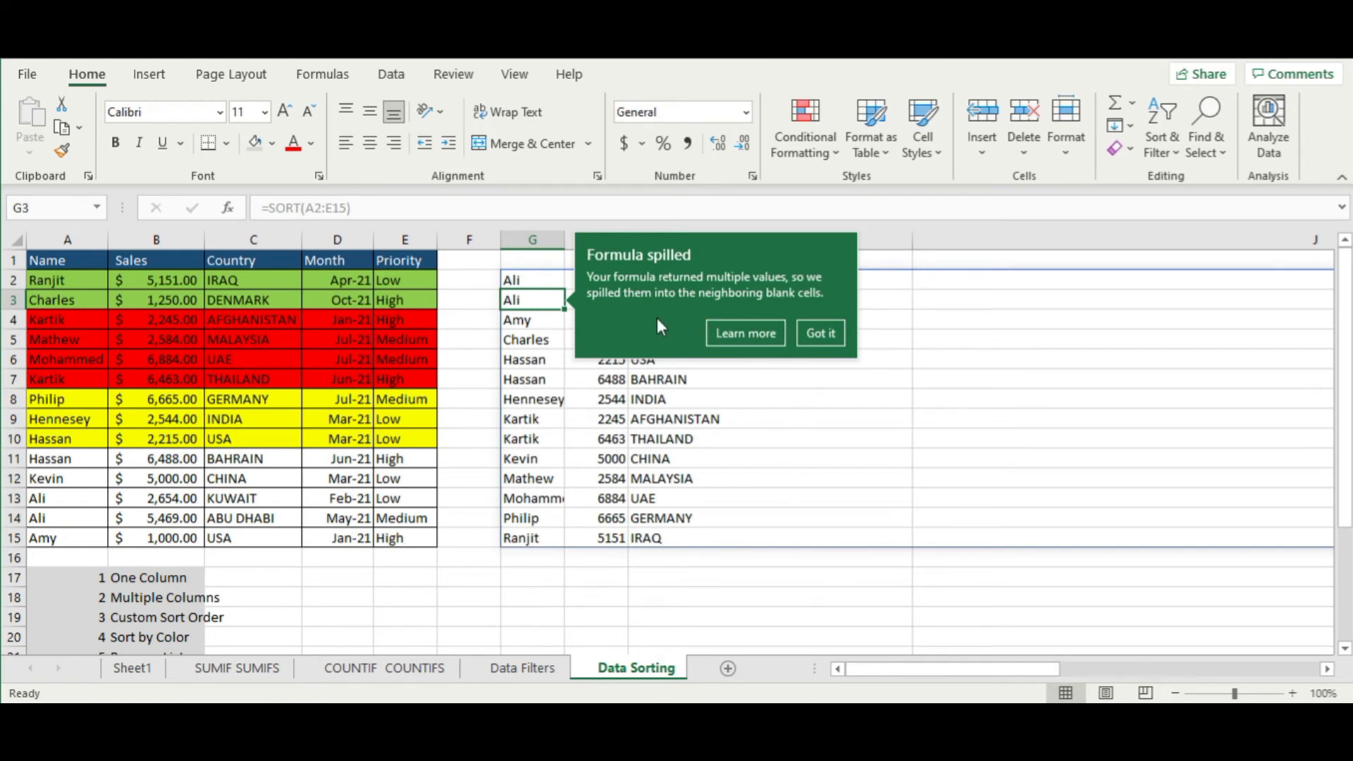
click(818, 334)
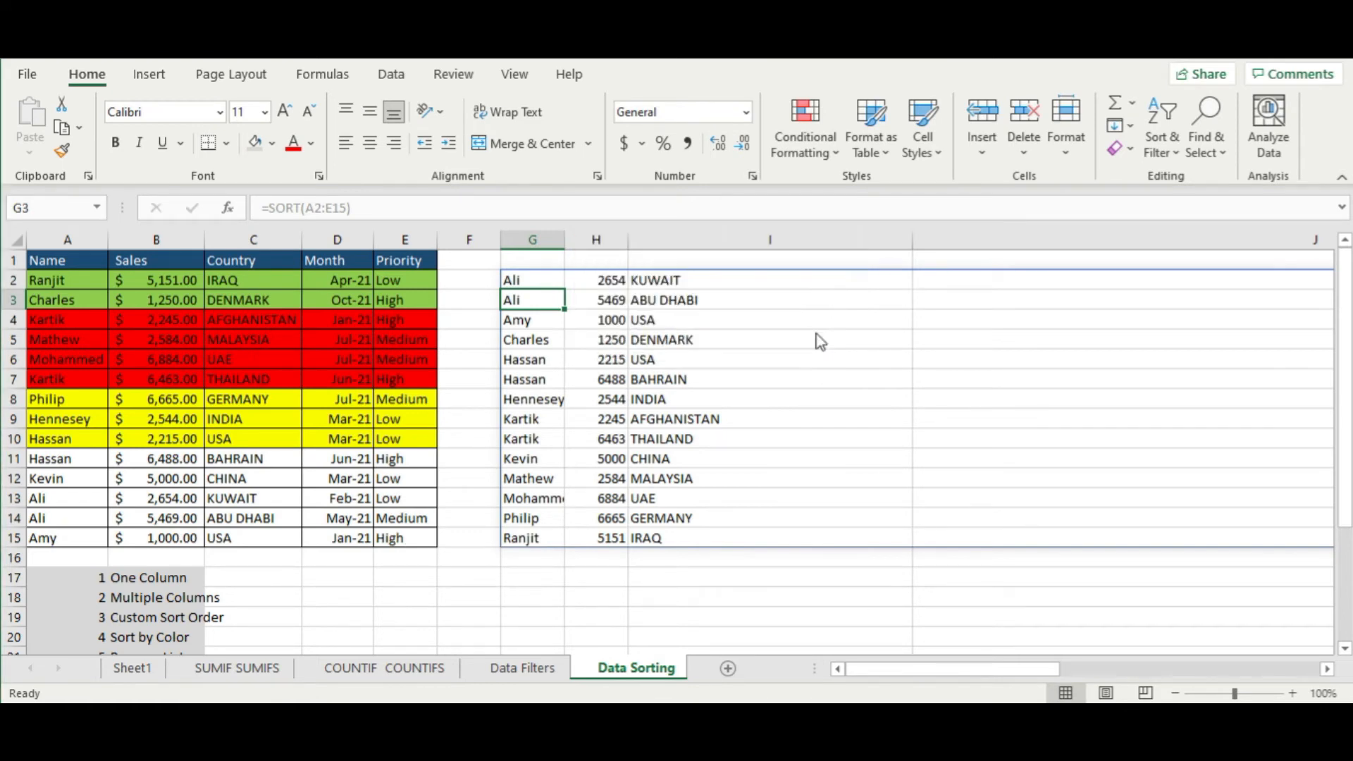
Narrow columns I and J to fit the spilled country and month data so the whole sorted output shows
click(880, 592)
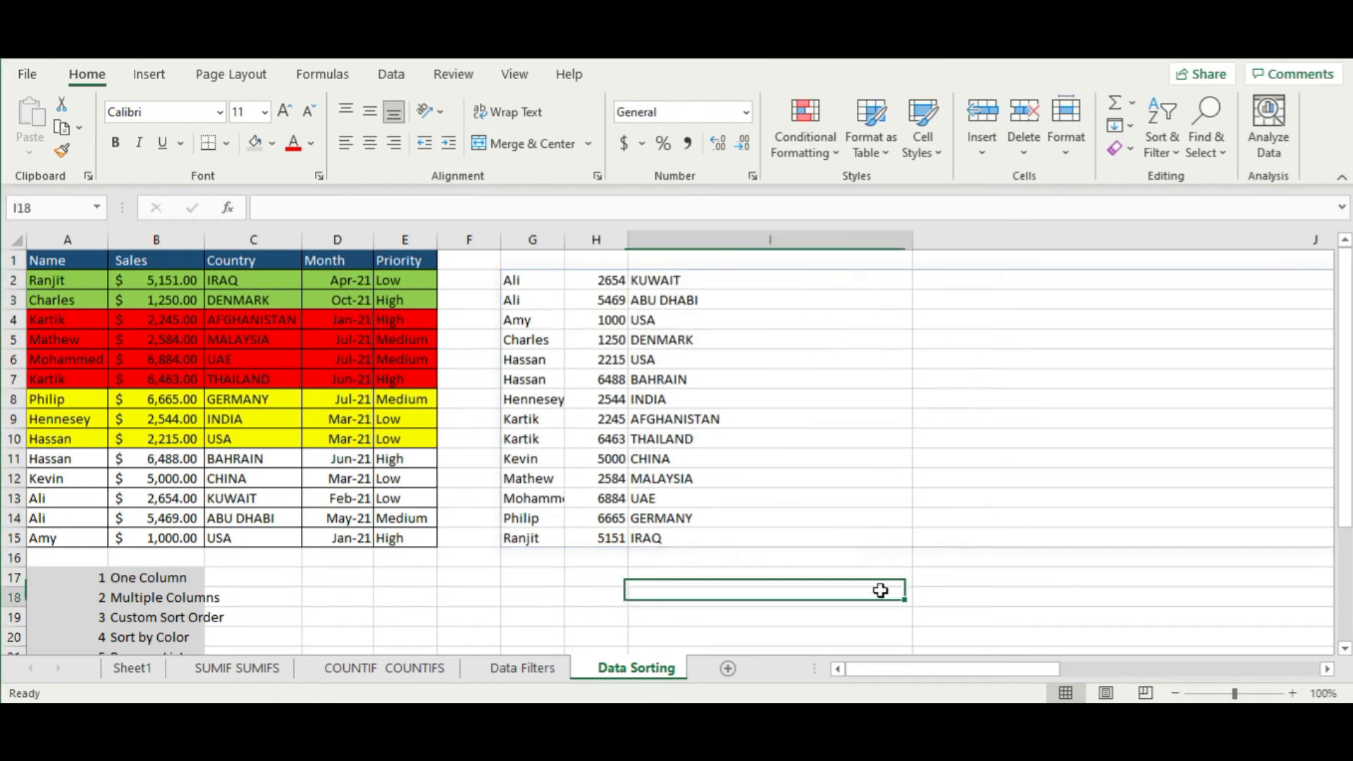
double_click(913, 239)
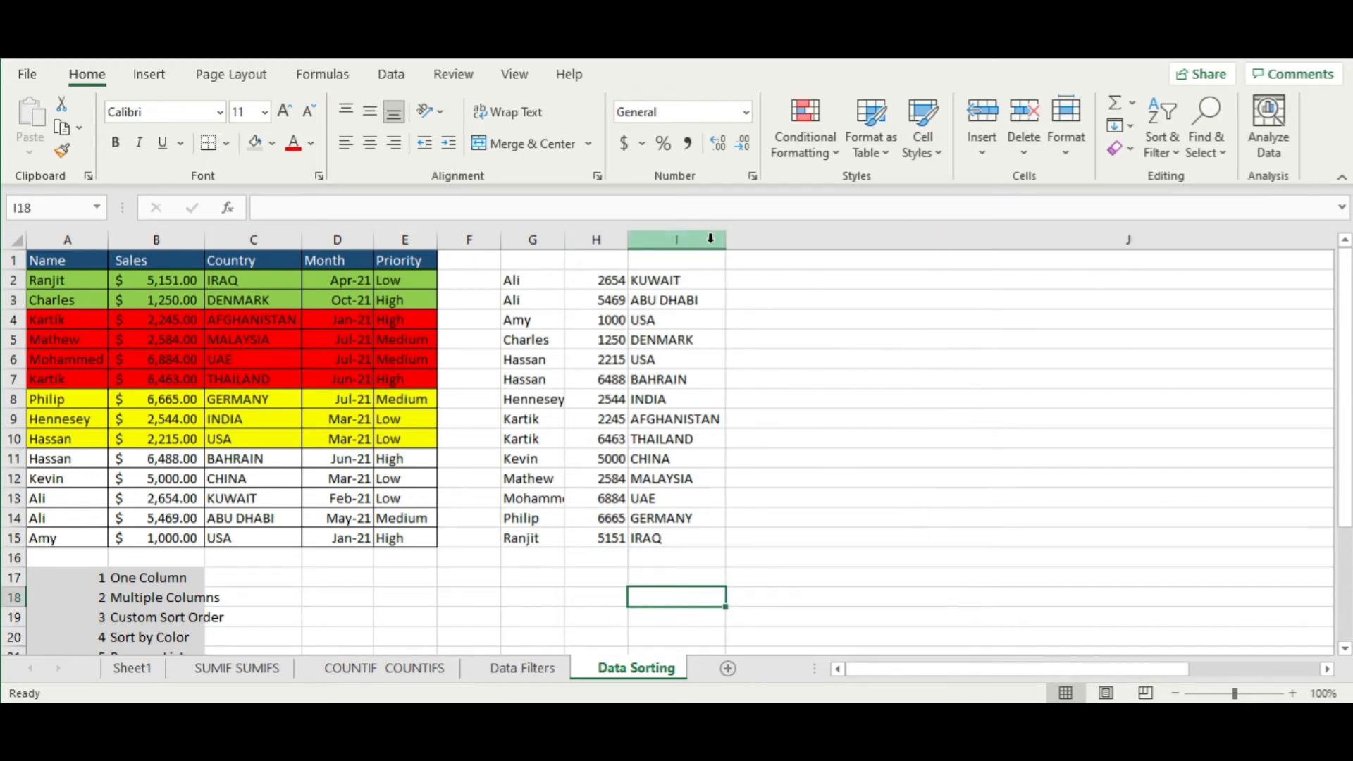
drag(712, 240, 773, 240)
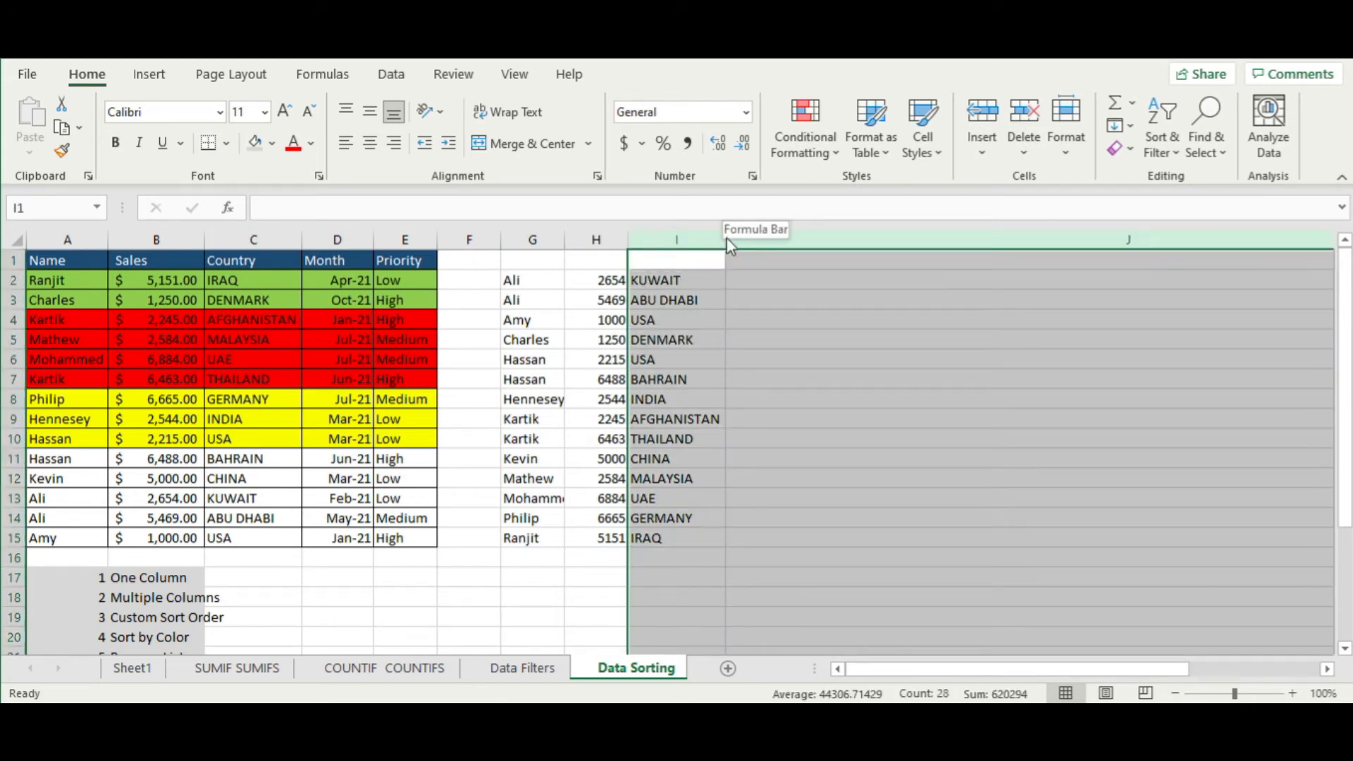
drag(720, 242, 860, 251)
click(916, 341)
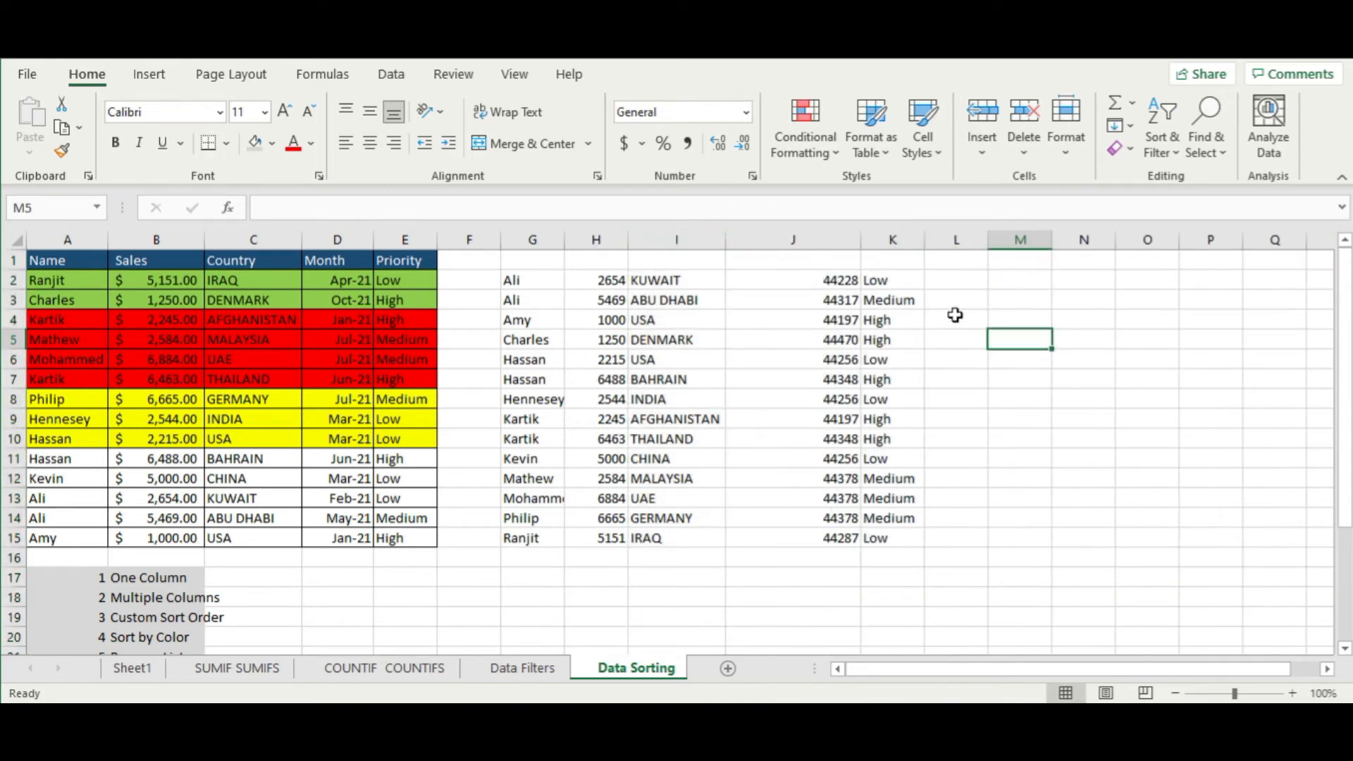
click(955, 316)
drag(729, 239, 728, 239)
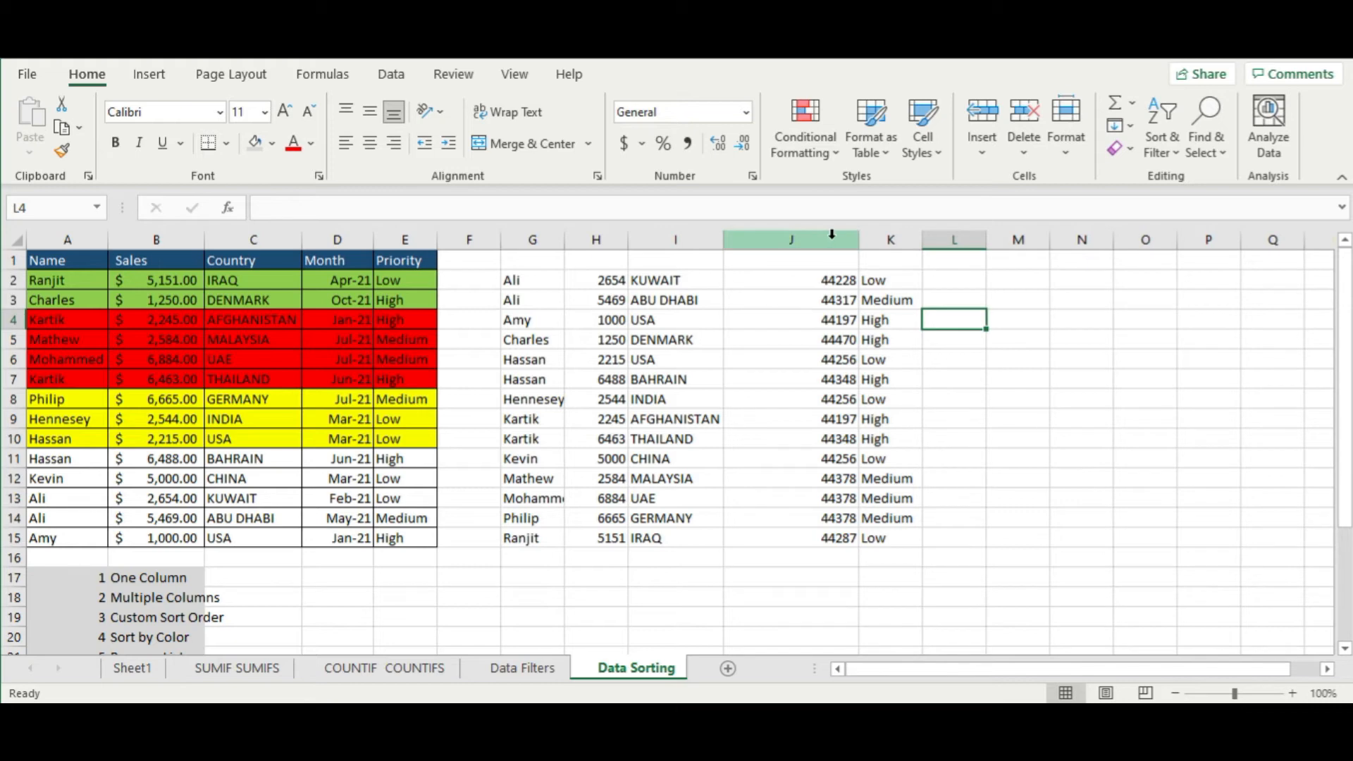
drag(862, 240, 804, 252)
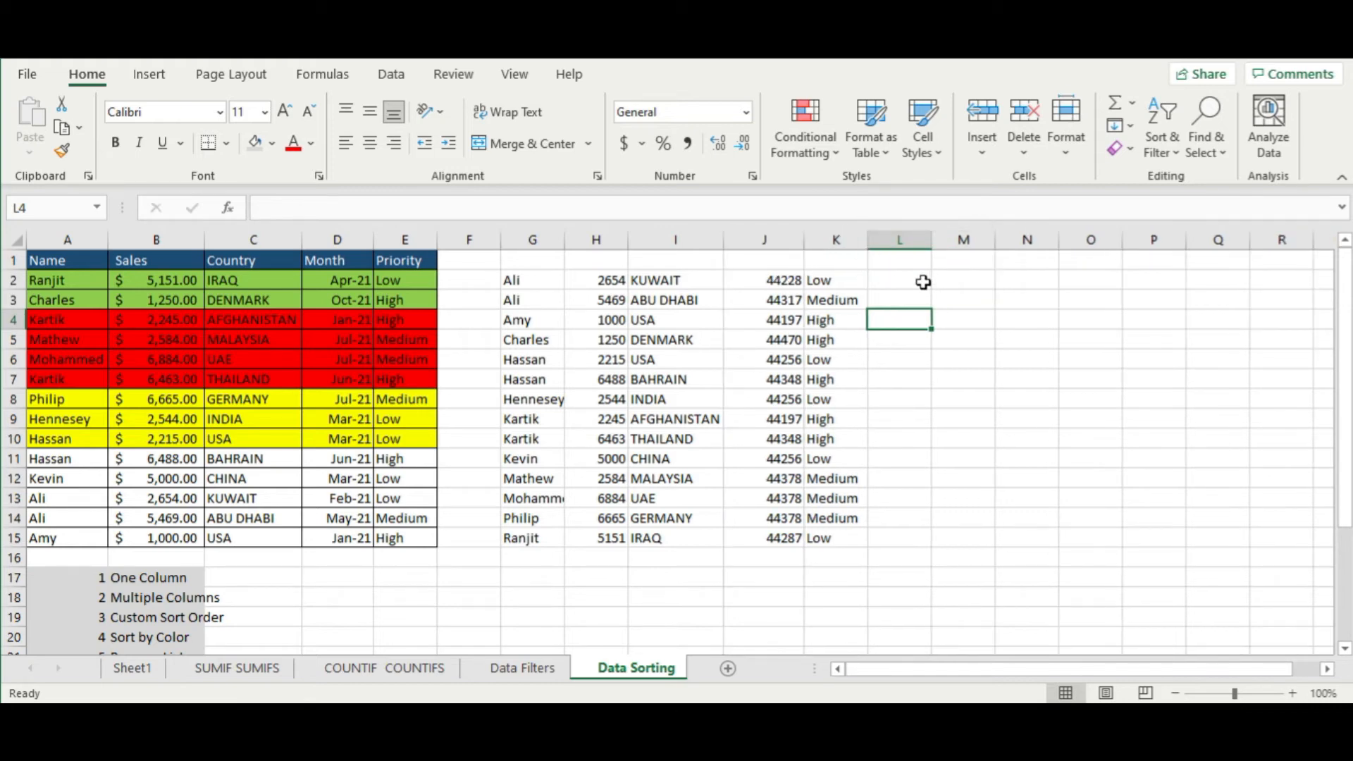
click(921, 281)
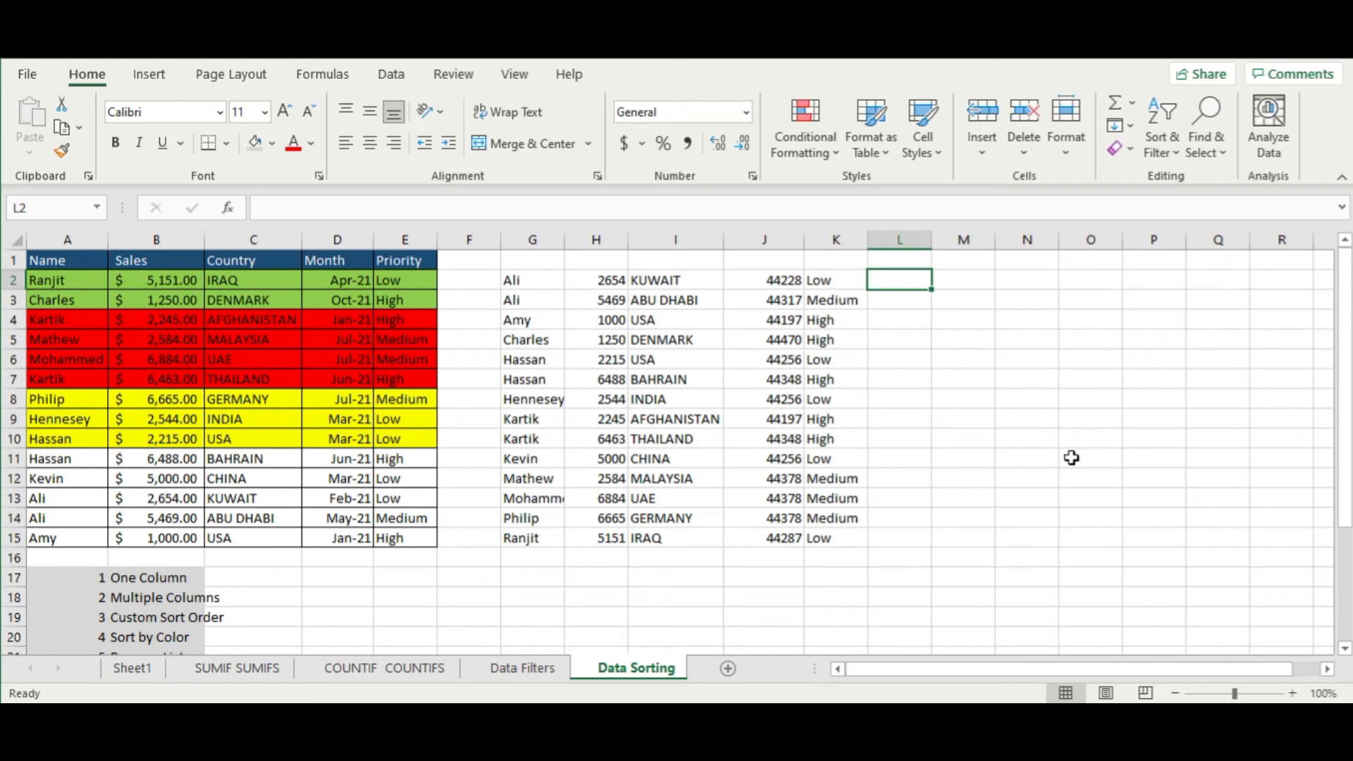
Copy the header row A1:E1 of the sales table to G1:K1 without its formatting
drag(57, 258, 385, 257)
right_click(380, 258)
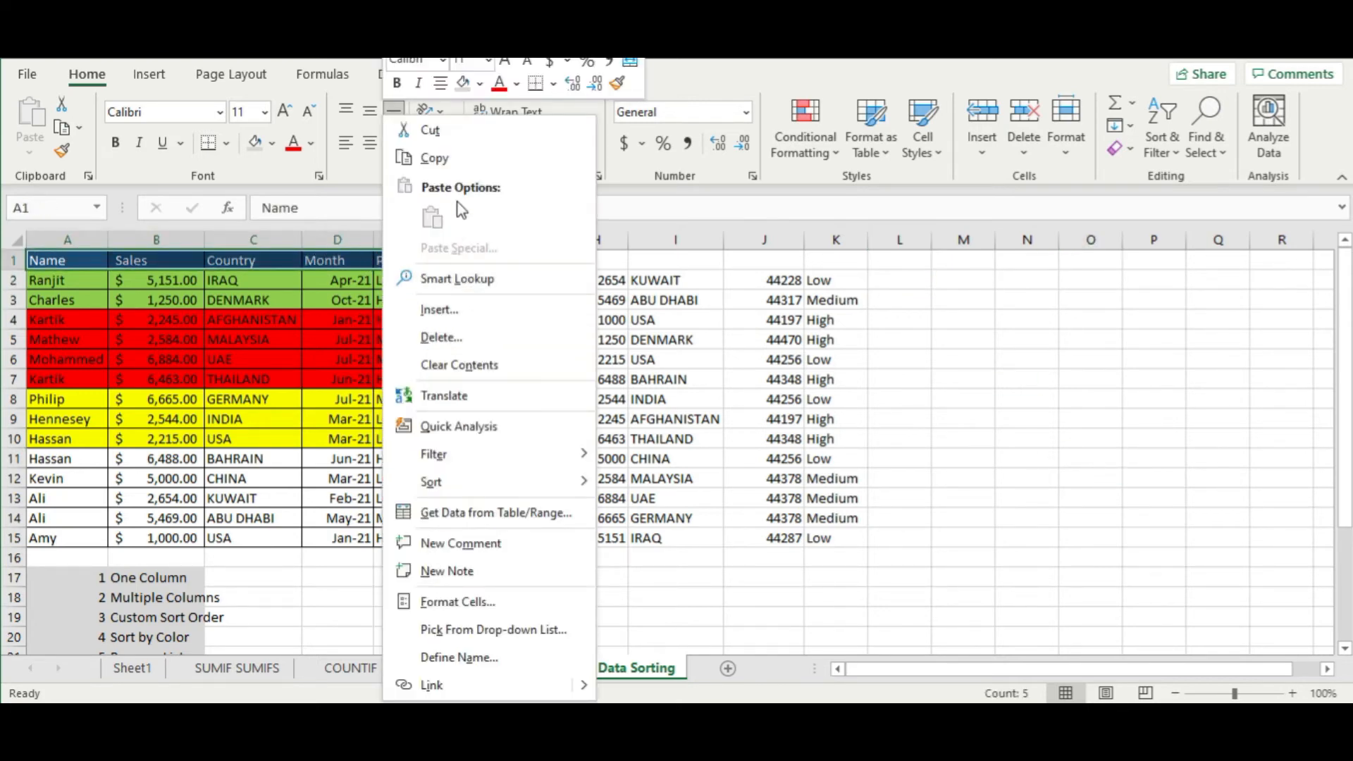
click(434, 158)
click(528, 260)
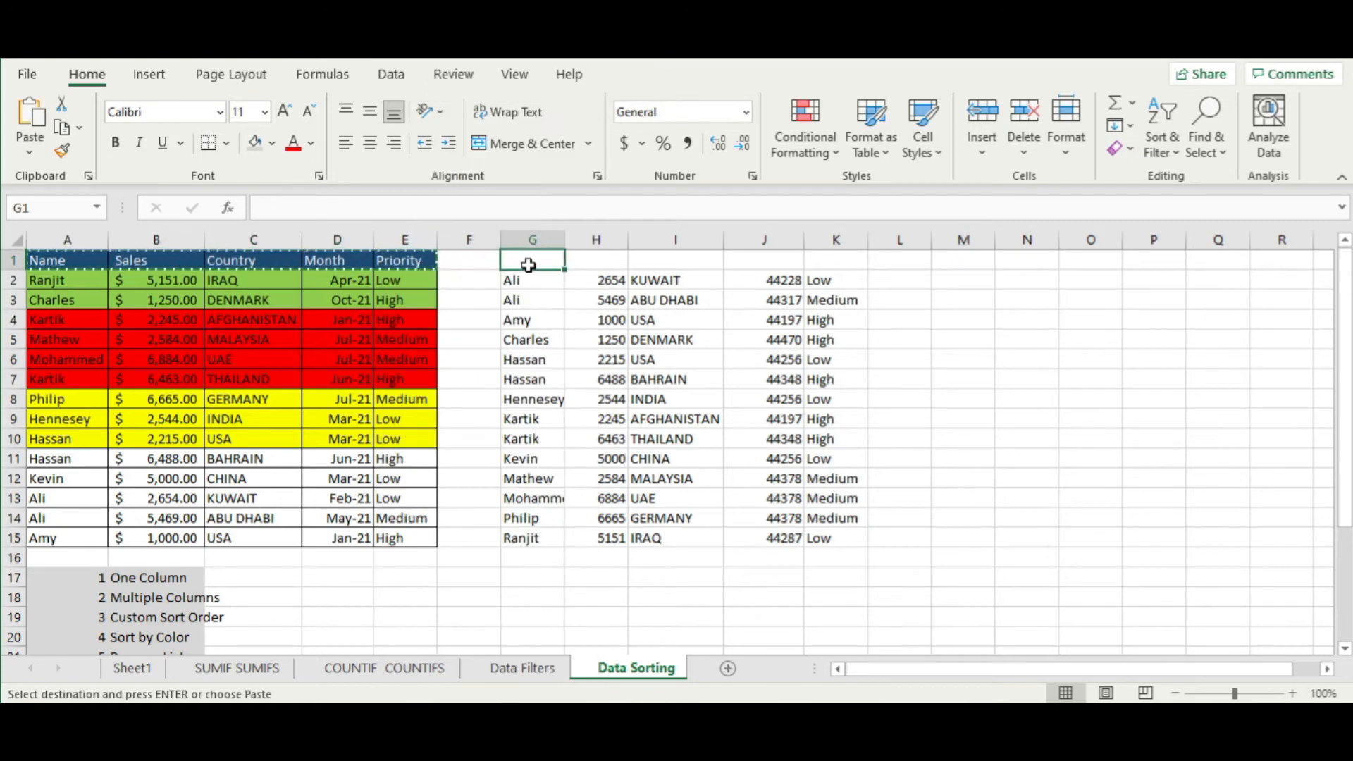
right_click(528, 265)
click(615, 249)
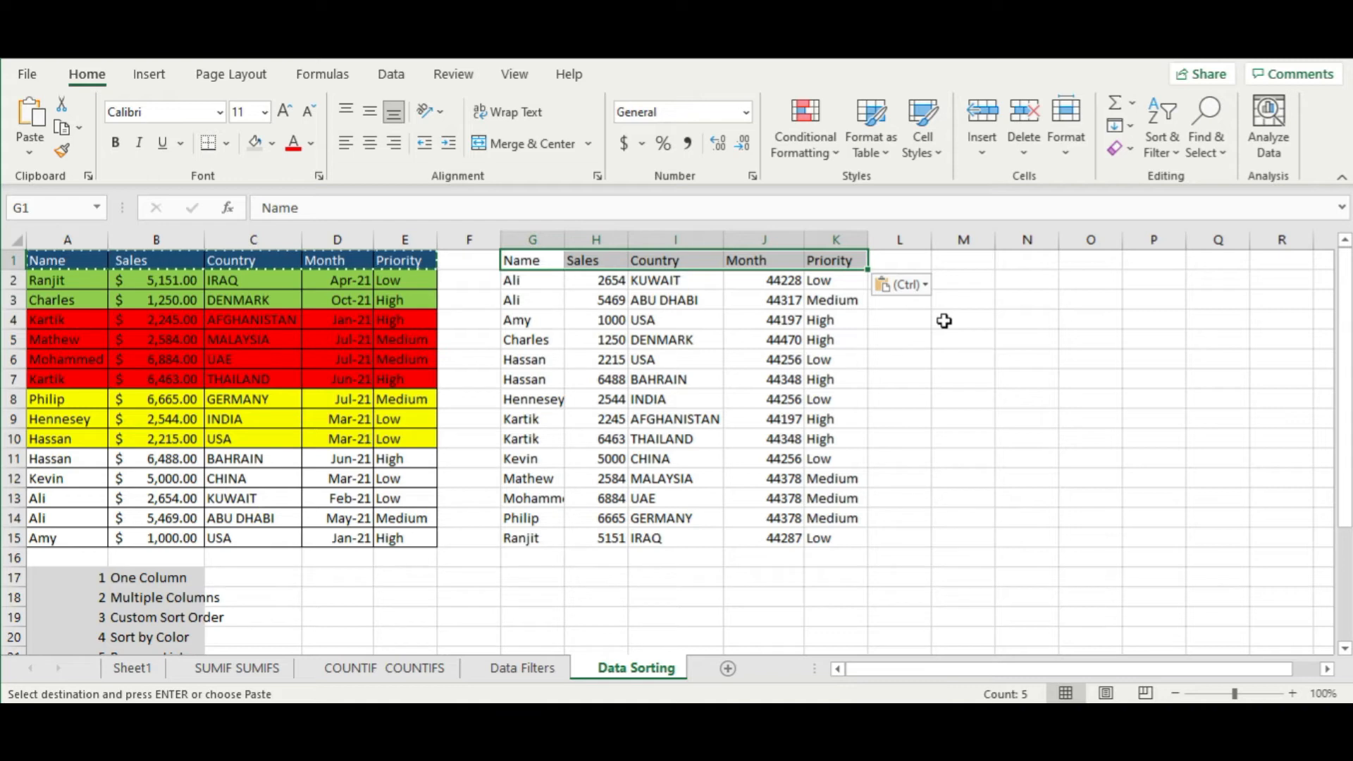
Copy the formatting of header cells A1:E1 onto the new headers in G1:K1 with Format Painter
click(83, 261)
drag(83, 261, 398, 262)
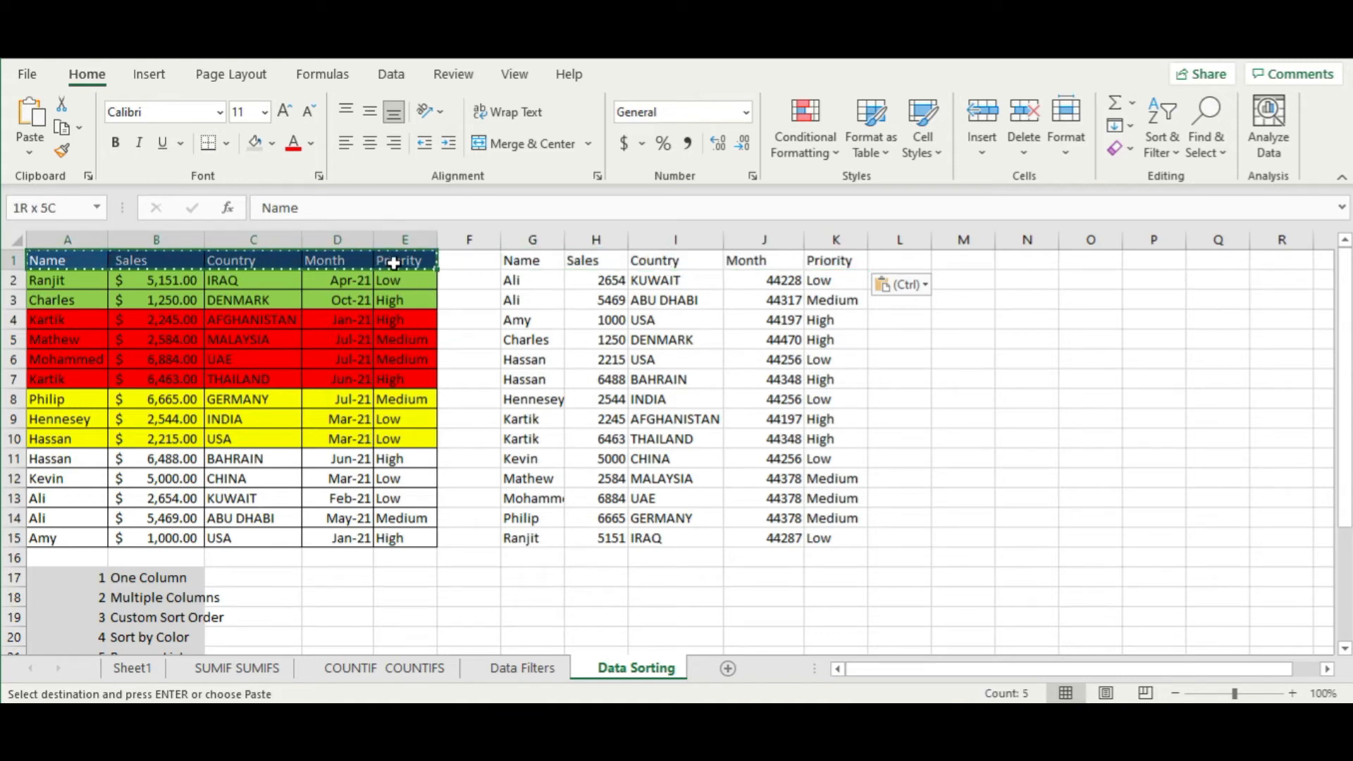
click(64, 155)
mouse_move(522, 264)
mouse_down()
mouse_move(821, 278)
mouse_move(881, 240)
mouse_up()
click(945, 356)
click(698, 399)
click(1027, 337)
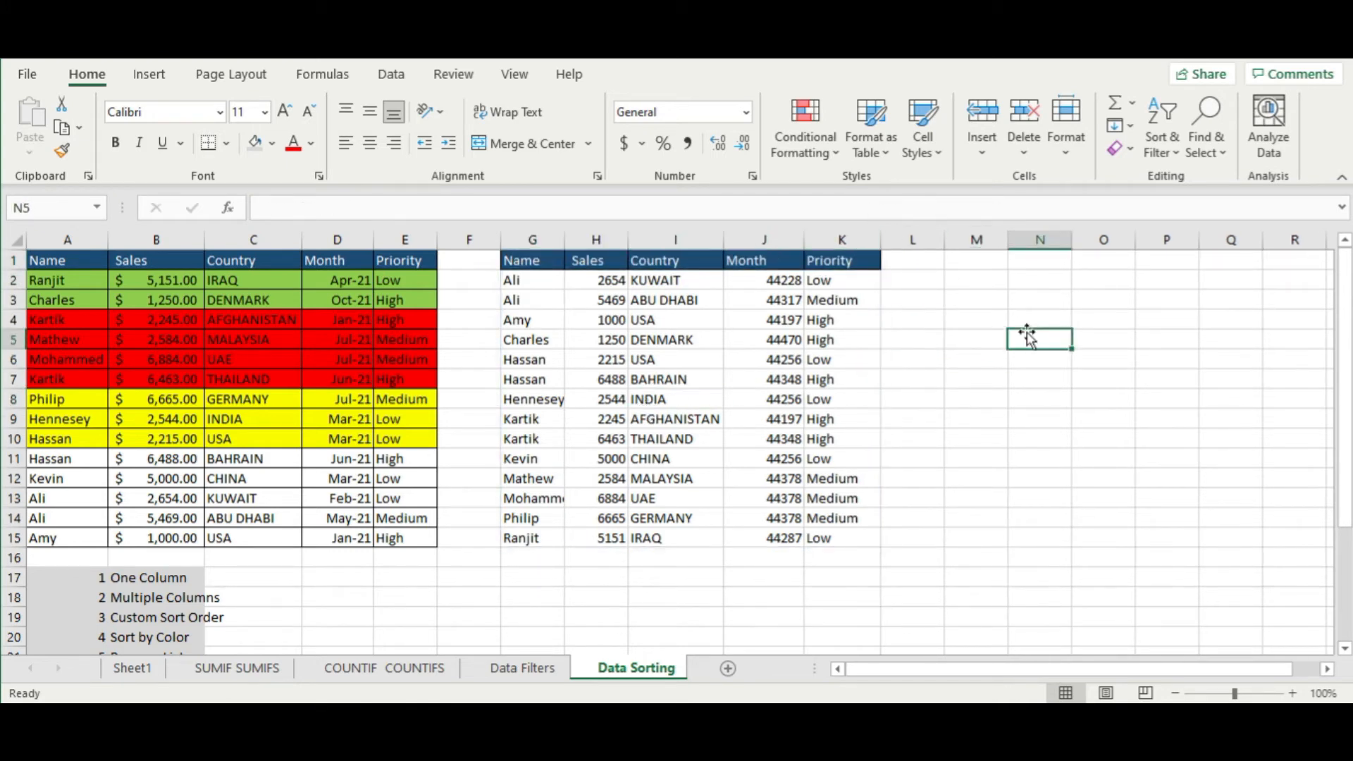
Extend the formula in G2 to =SORT(A2:E15, {1,2}) to sort by the first and second columns
click(549, 286)
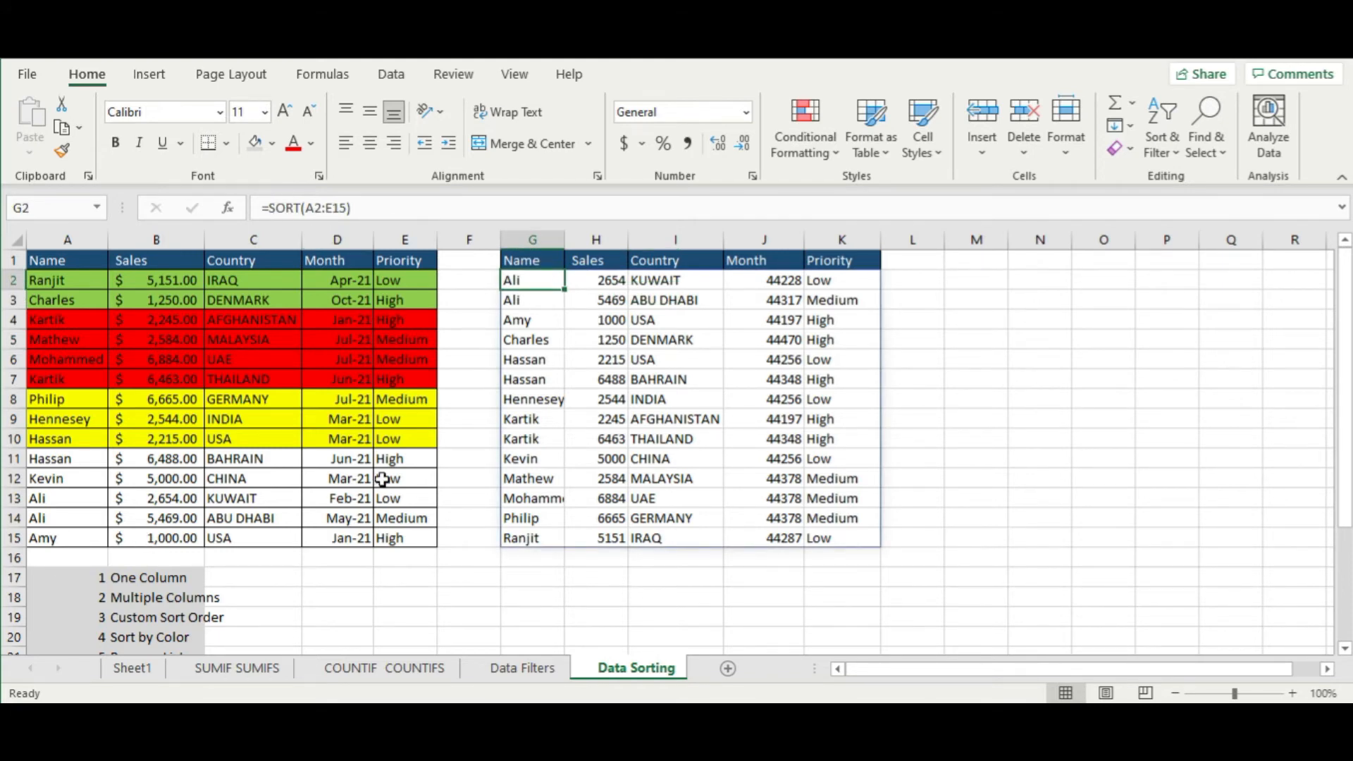
scroll(382, 478, down, 5)
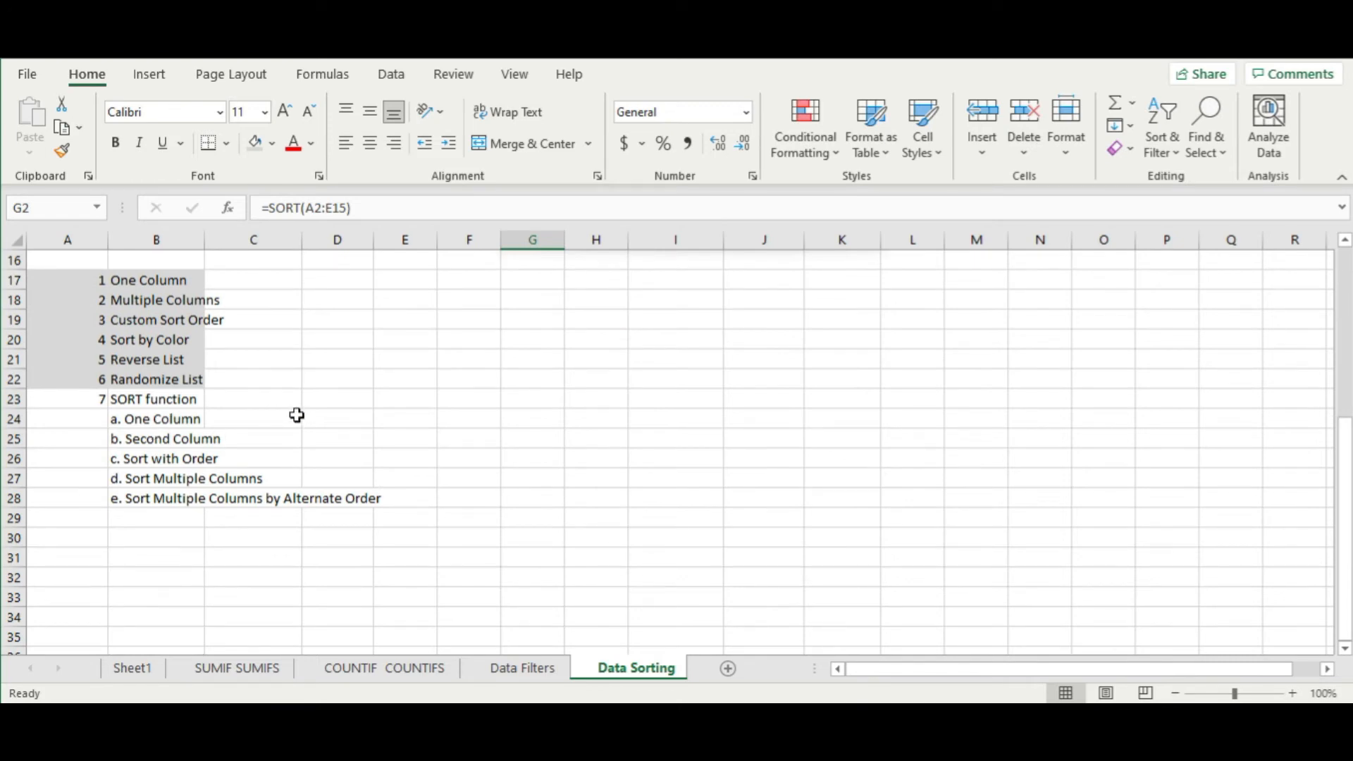
click(172, 438)
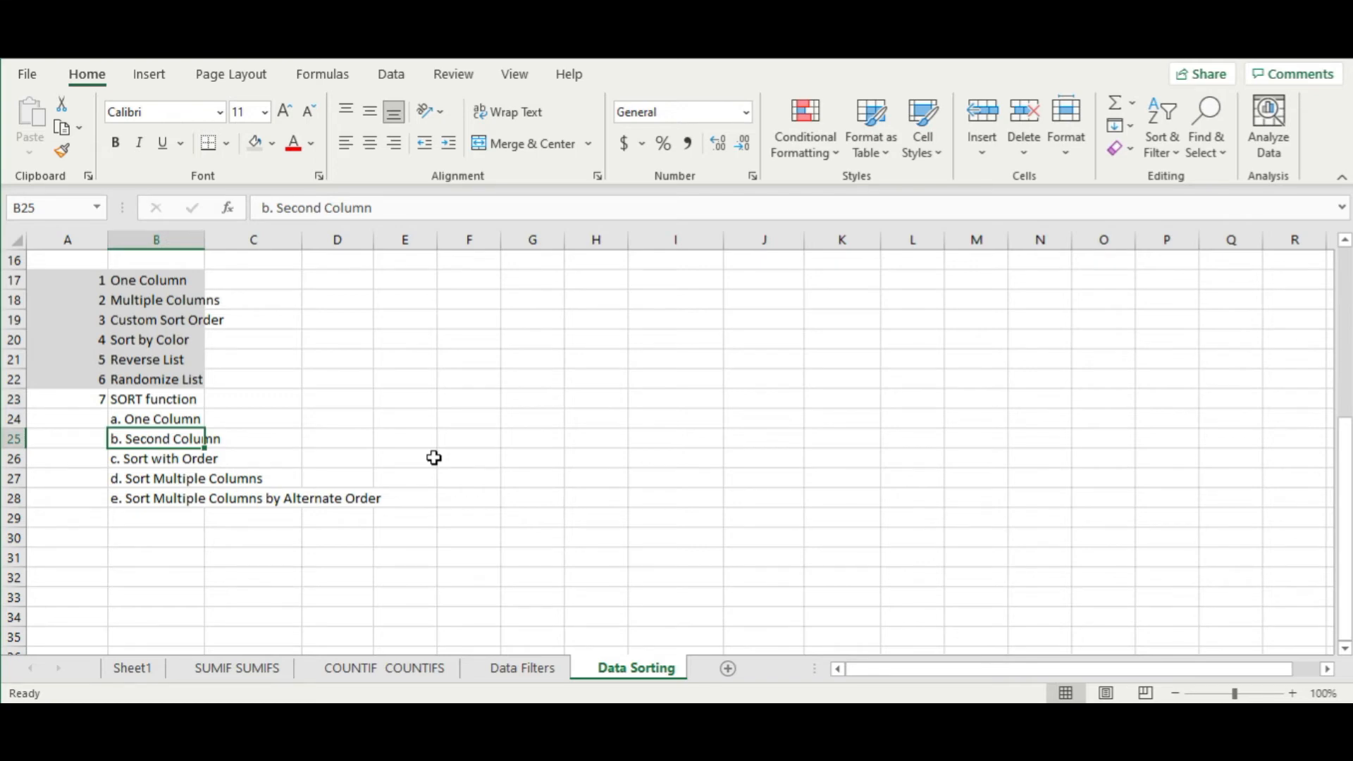
scroll(434, 458, up, 5)
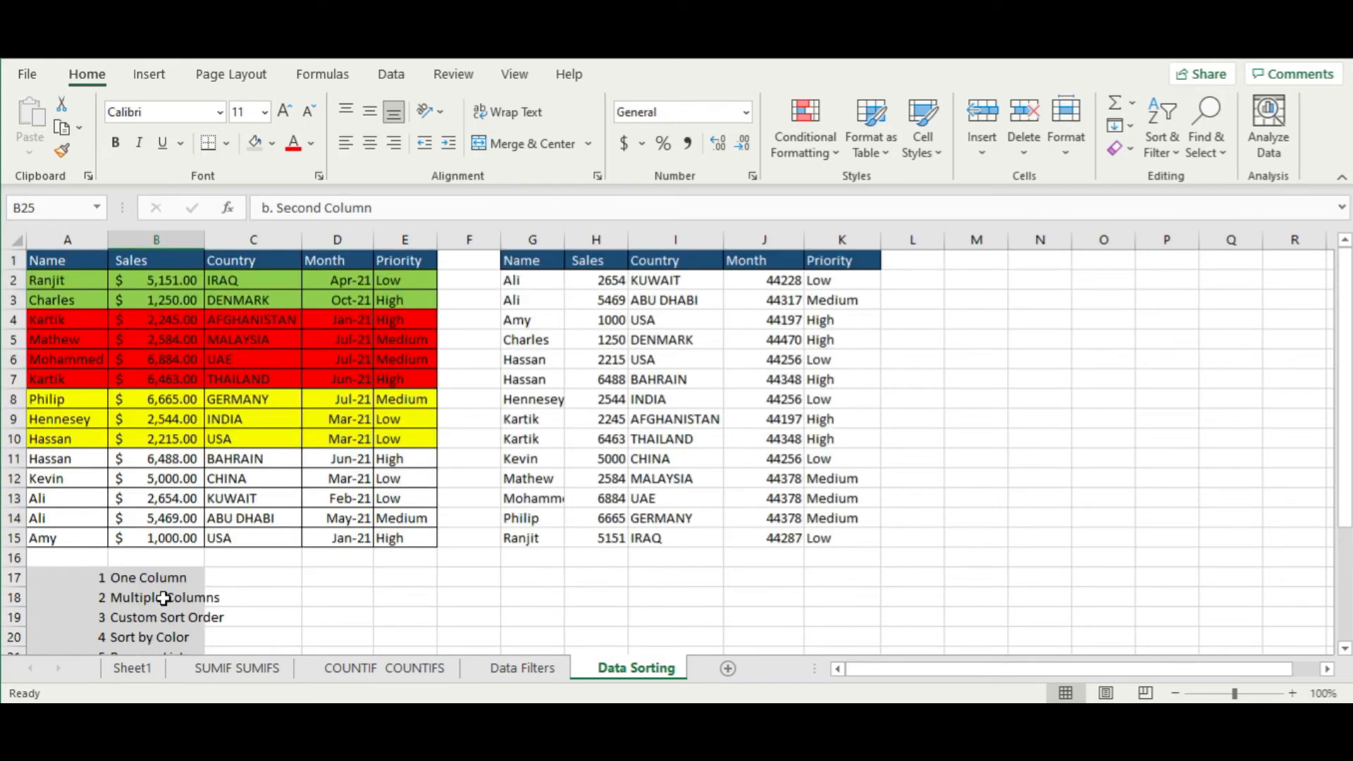
click(530, 285)
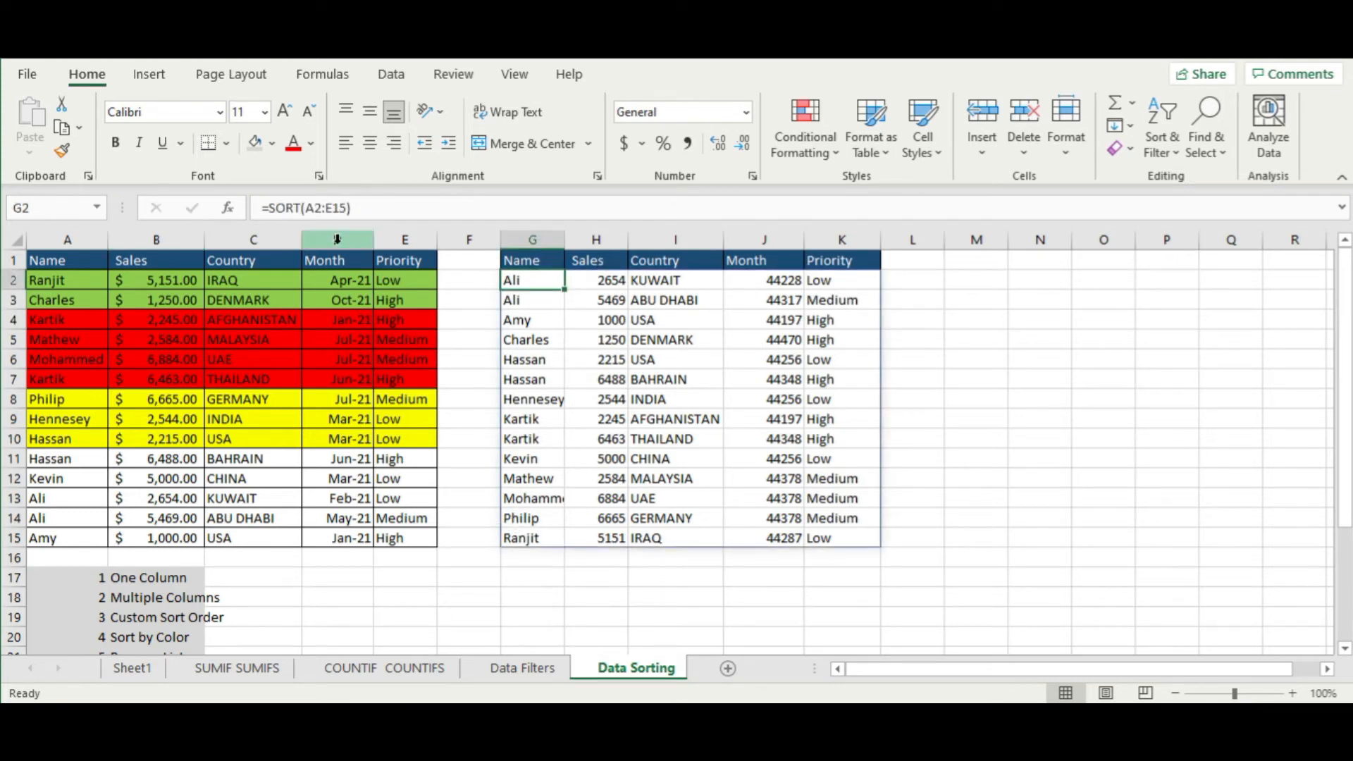
click(351, 207)
text(,)
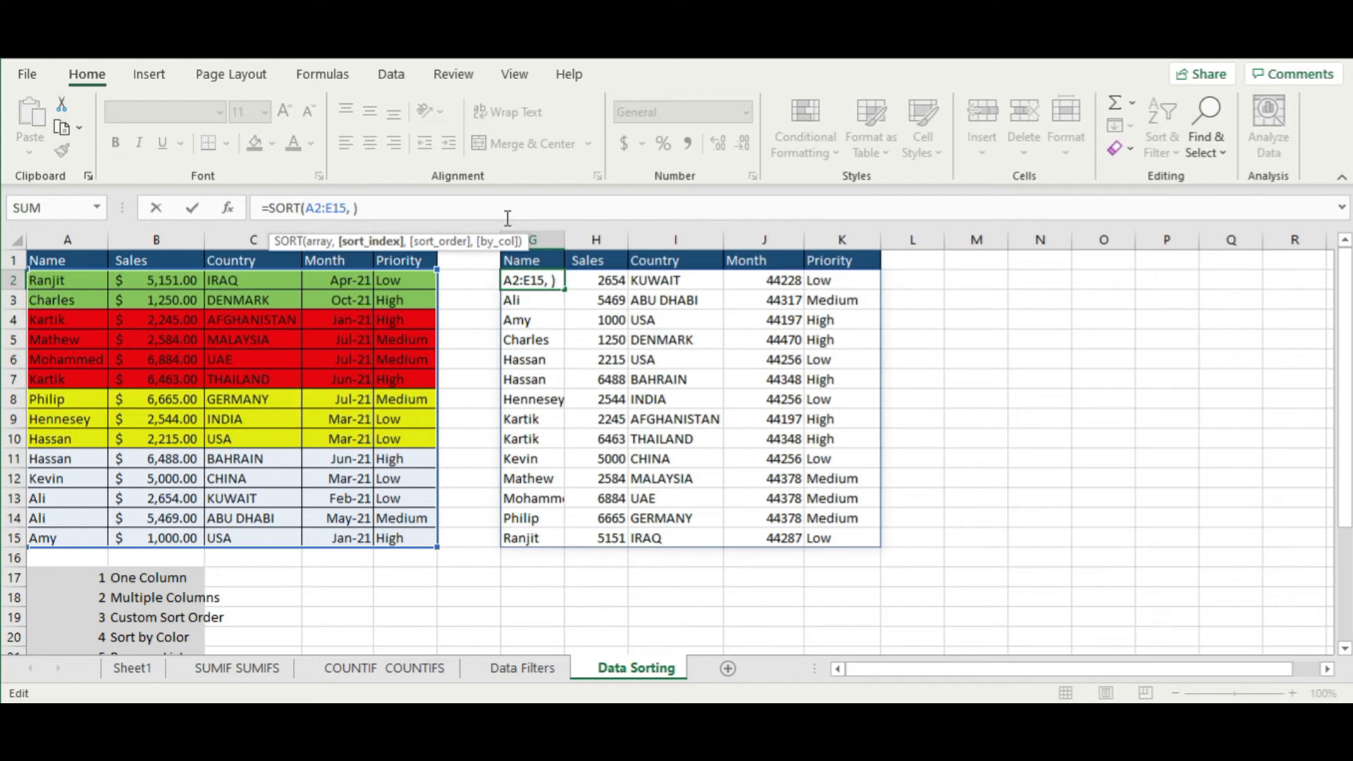
text(1)
key(BackSpace)
text({1,2})
key(Return)
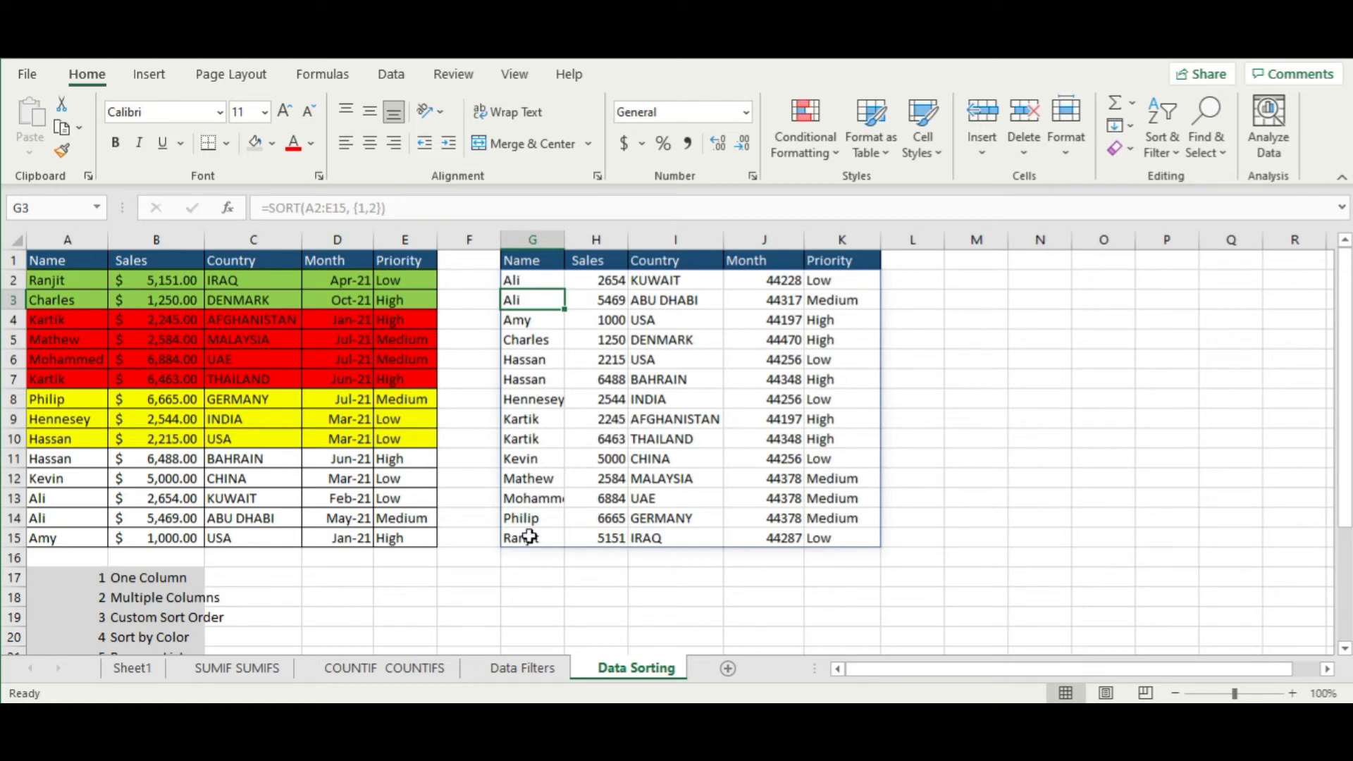
Examine the Name and Sales columns of the sorted output and the SORT function subtopics in the topic list
click(473, 317)
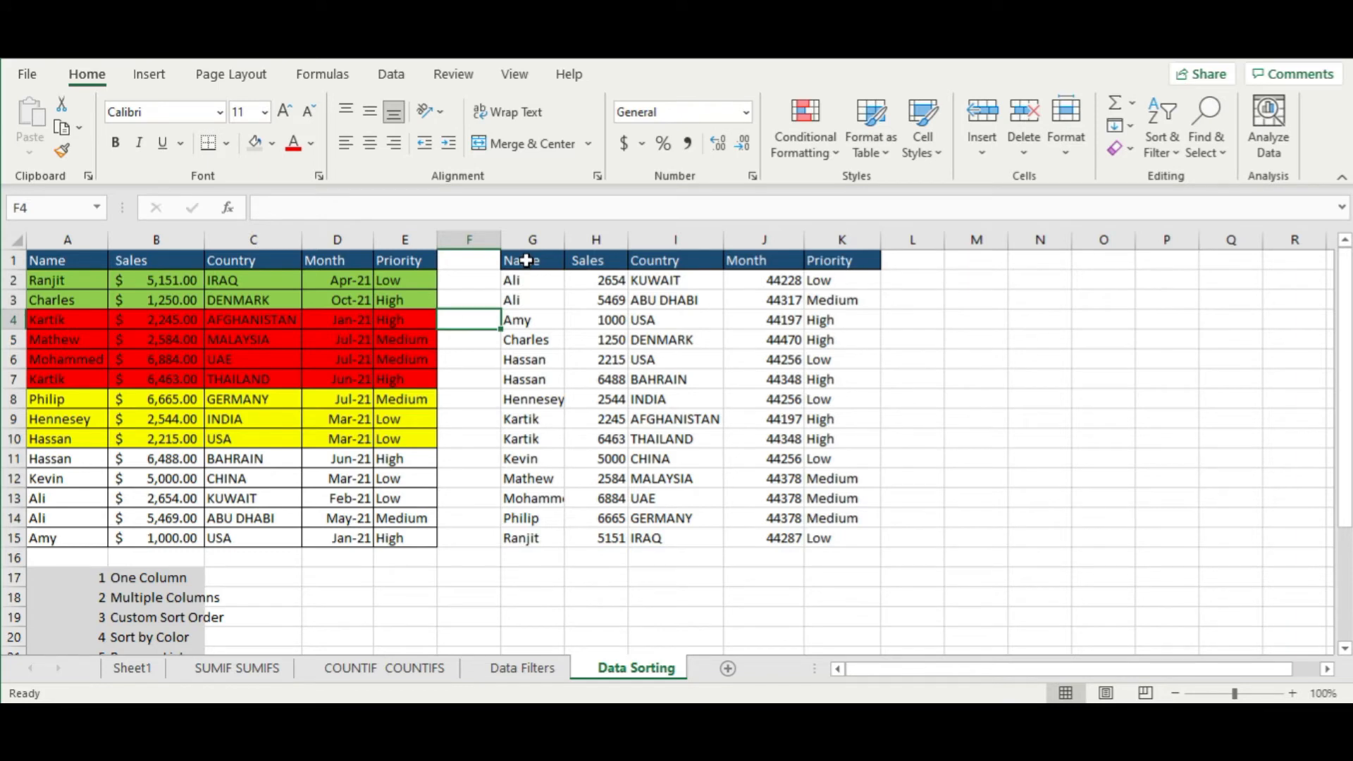
click(525, 260)
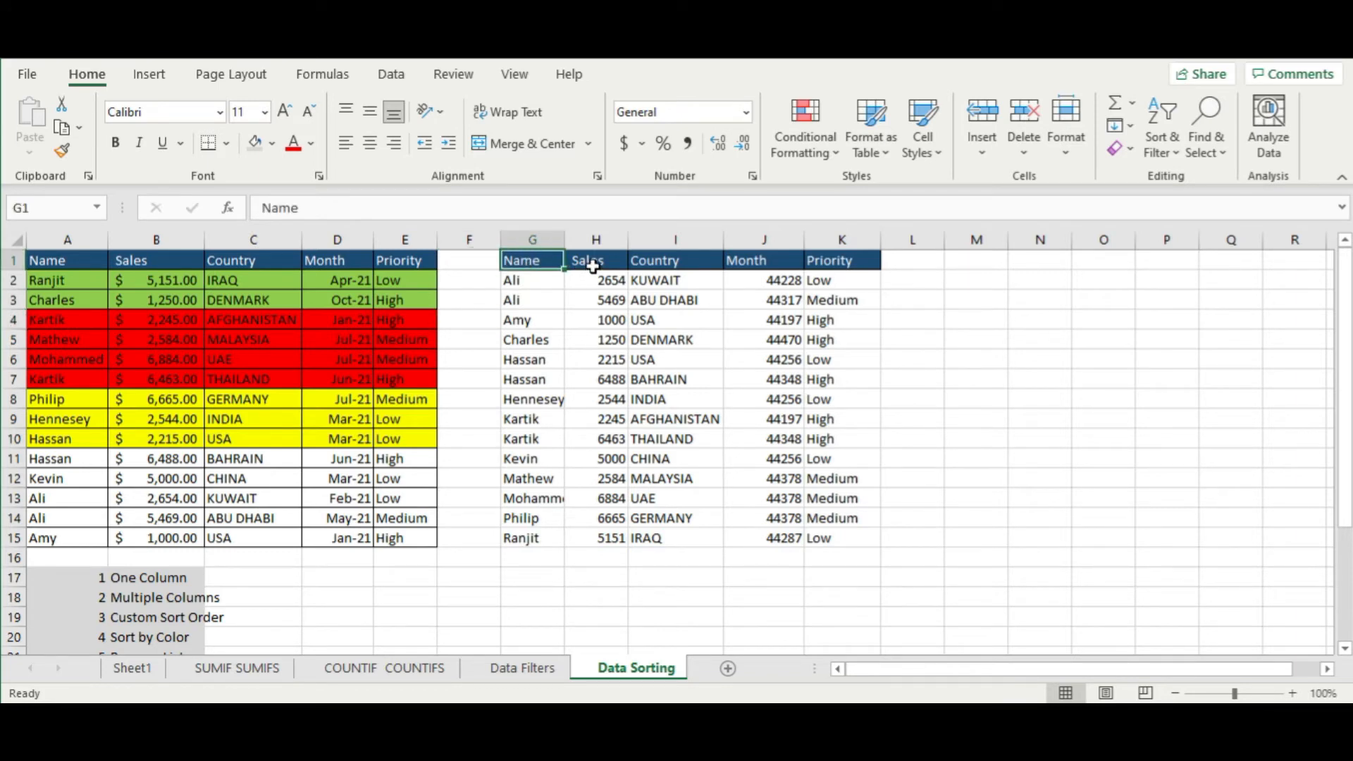
click(593, 262)
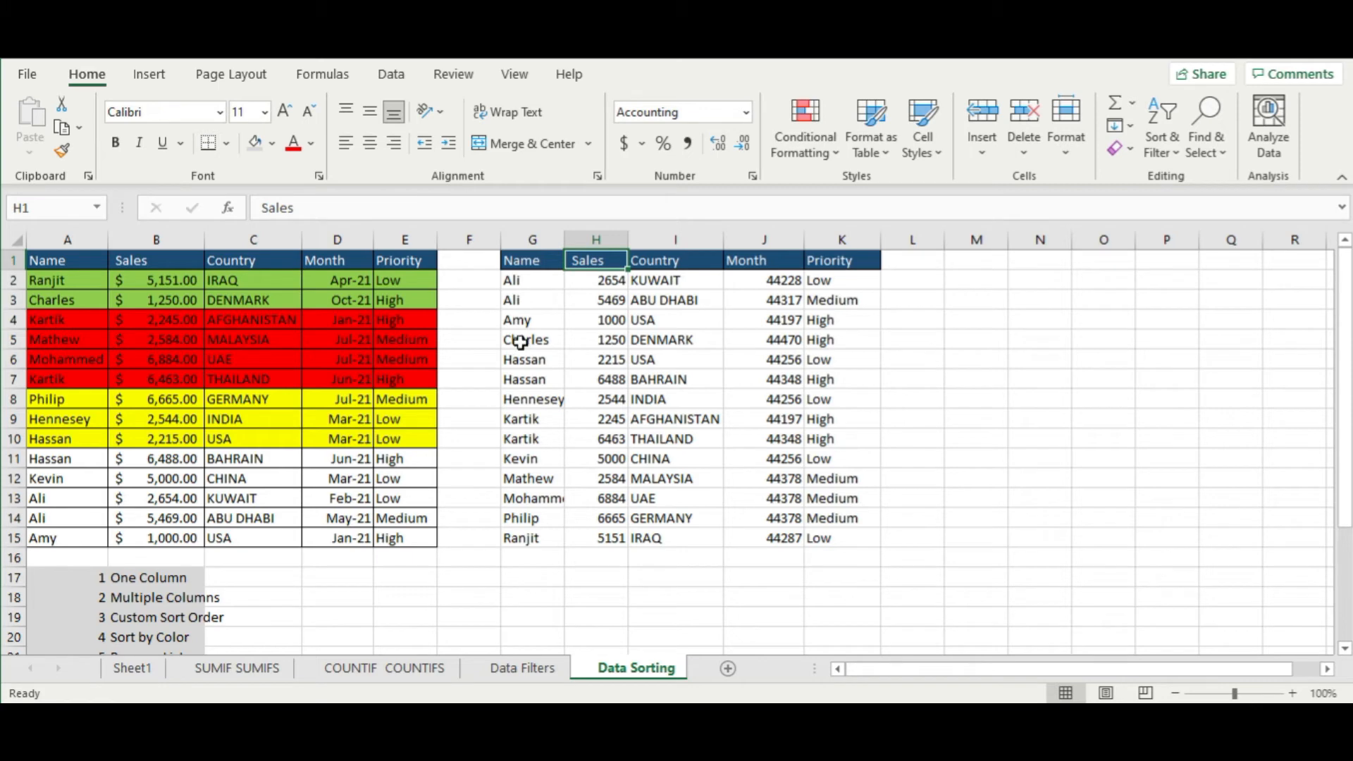
click(540, 282)
scroll(399, 428, down, 3)
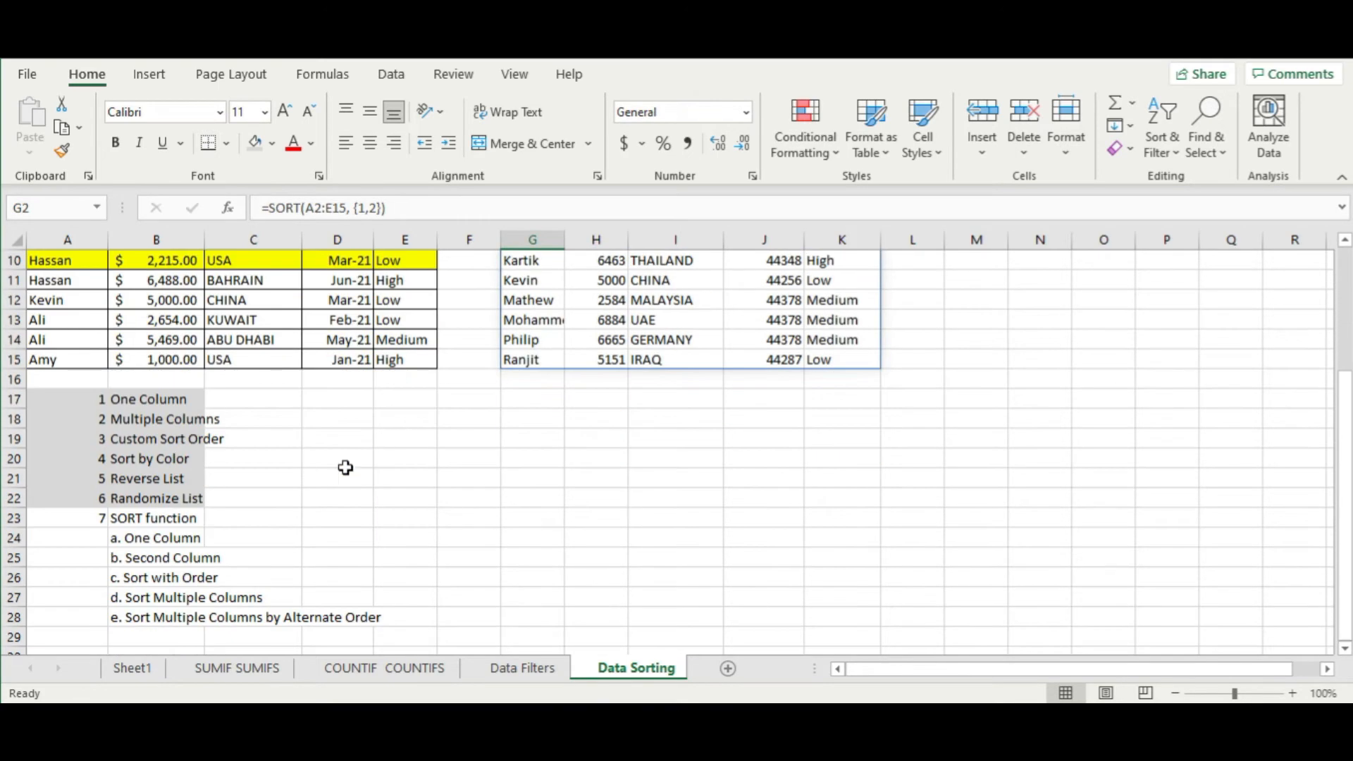
click(161, 557)
click(164, 581)
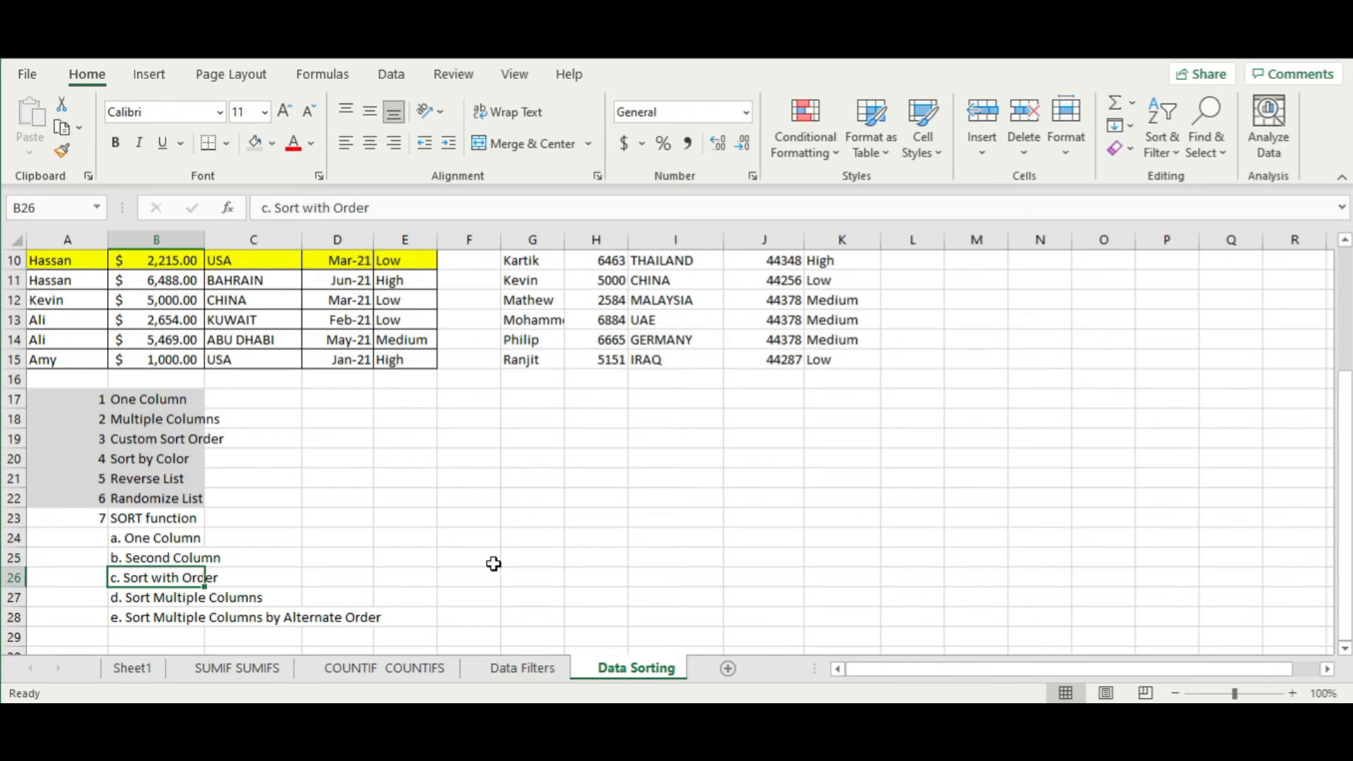
scroll(494, 564, up, 3)
Add descending sort order to the formula in G2, making it =SORT(A2:E15, {1,2}, -1)
click(529, 282)
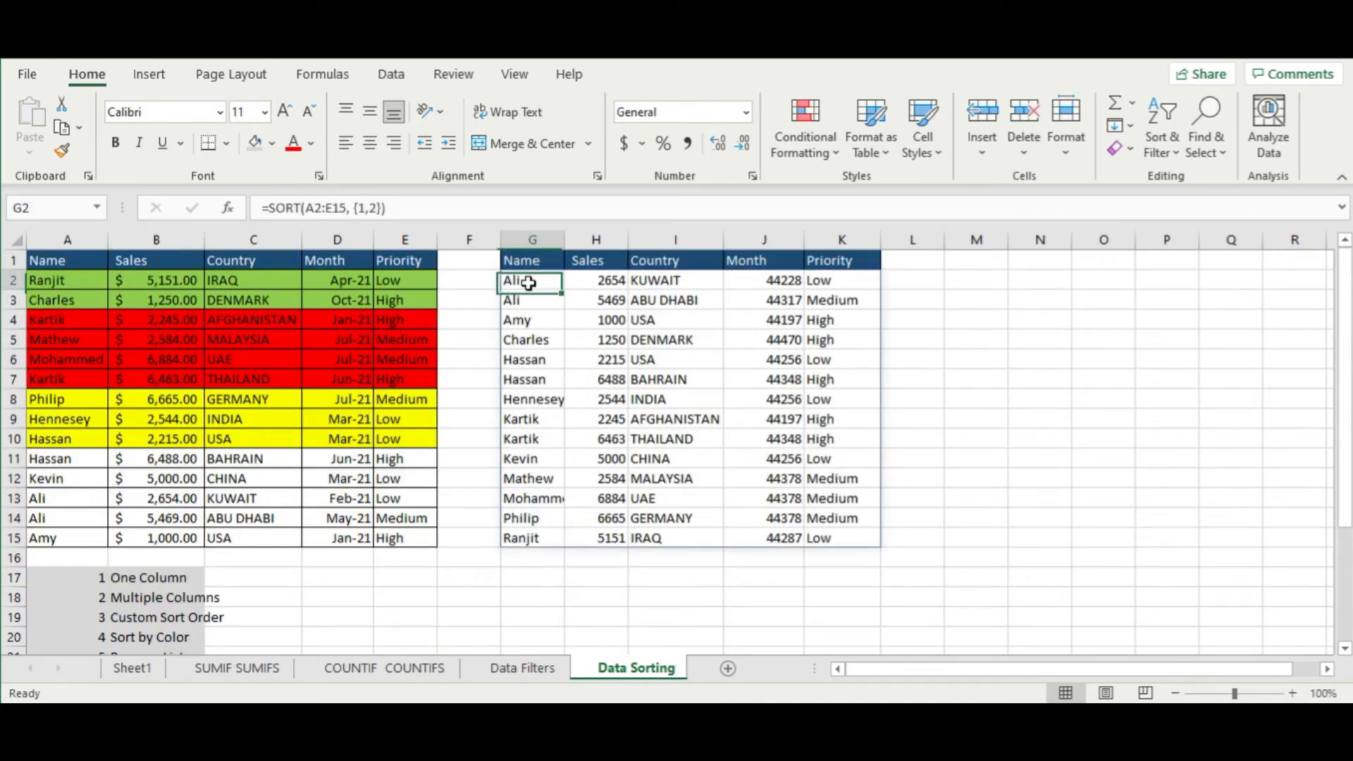
click(387, 206)
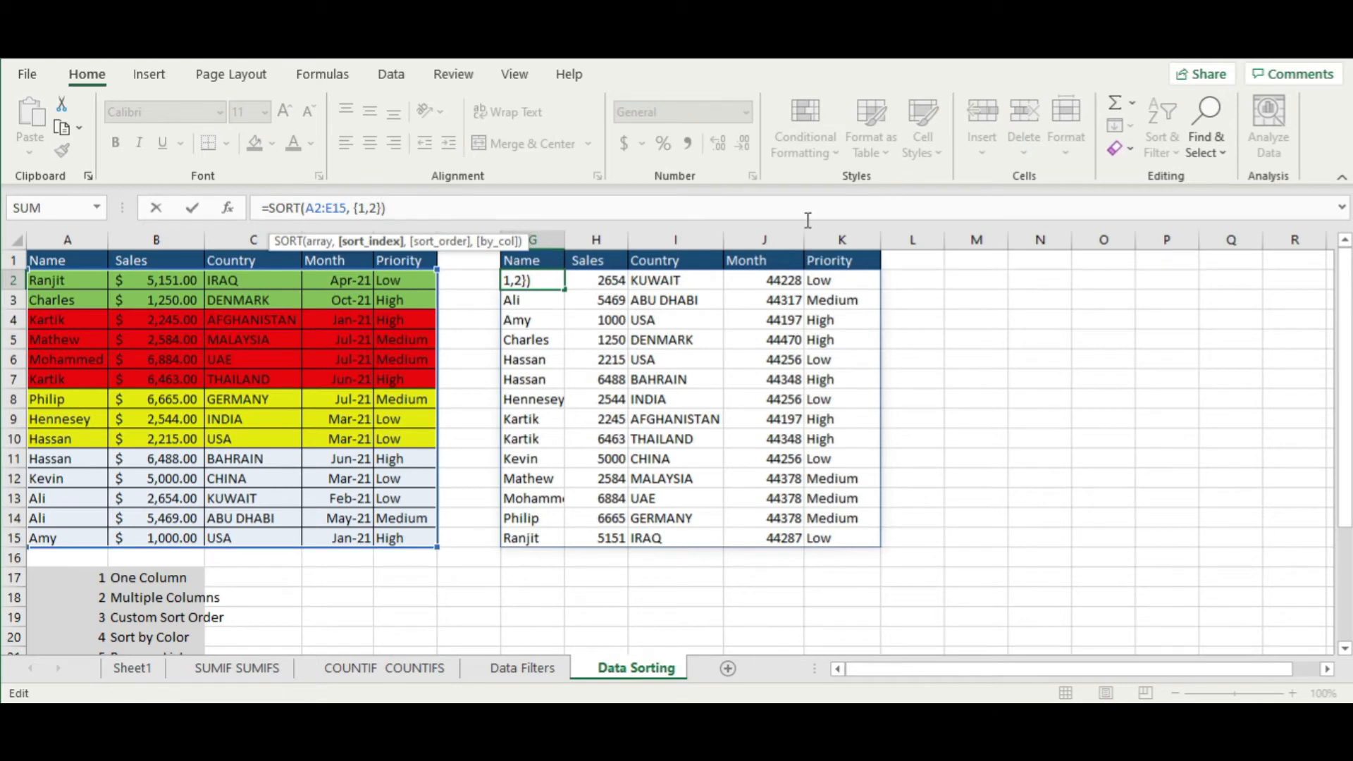
key(Escape)
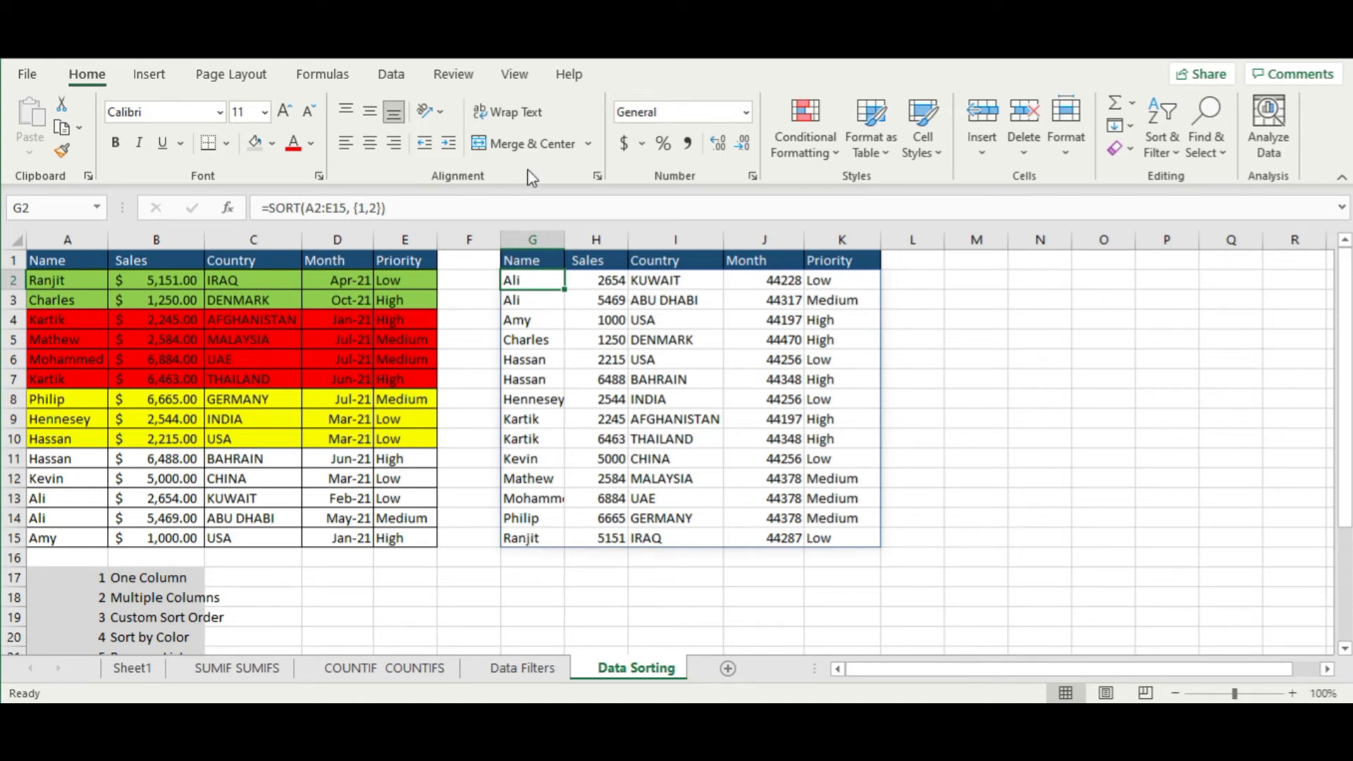
click(384, 207)
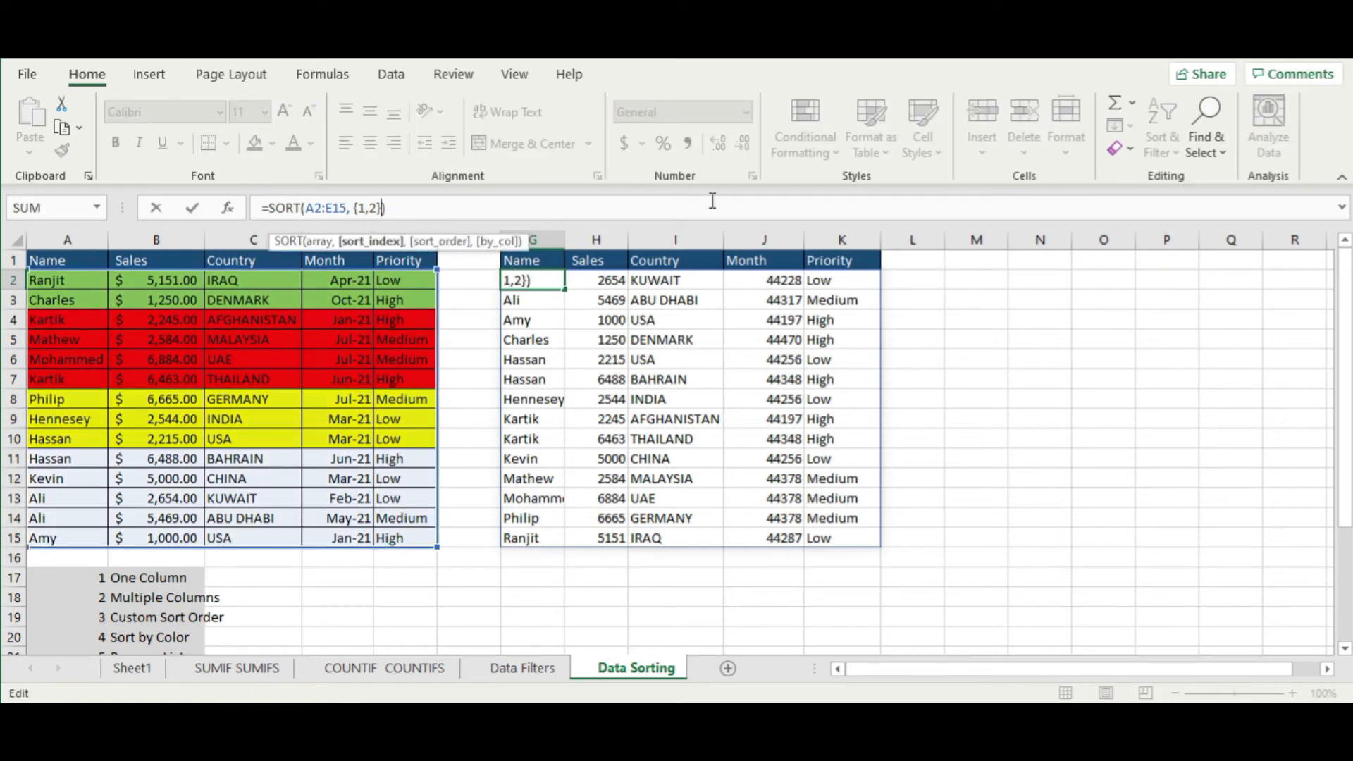
text(,)
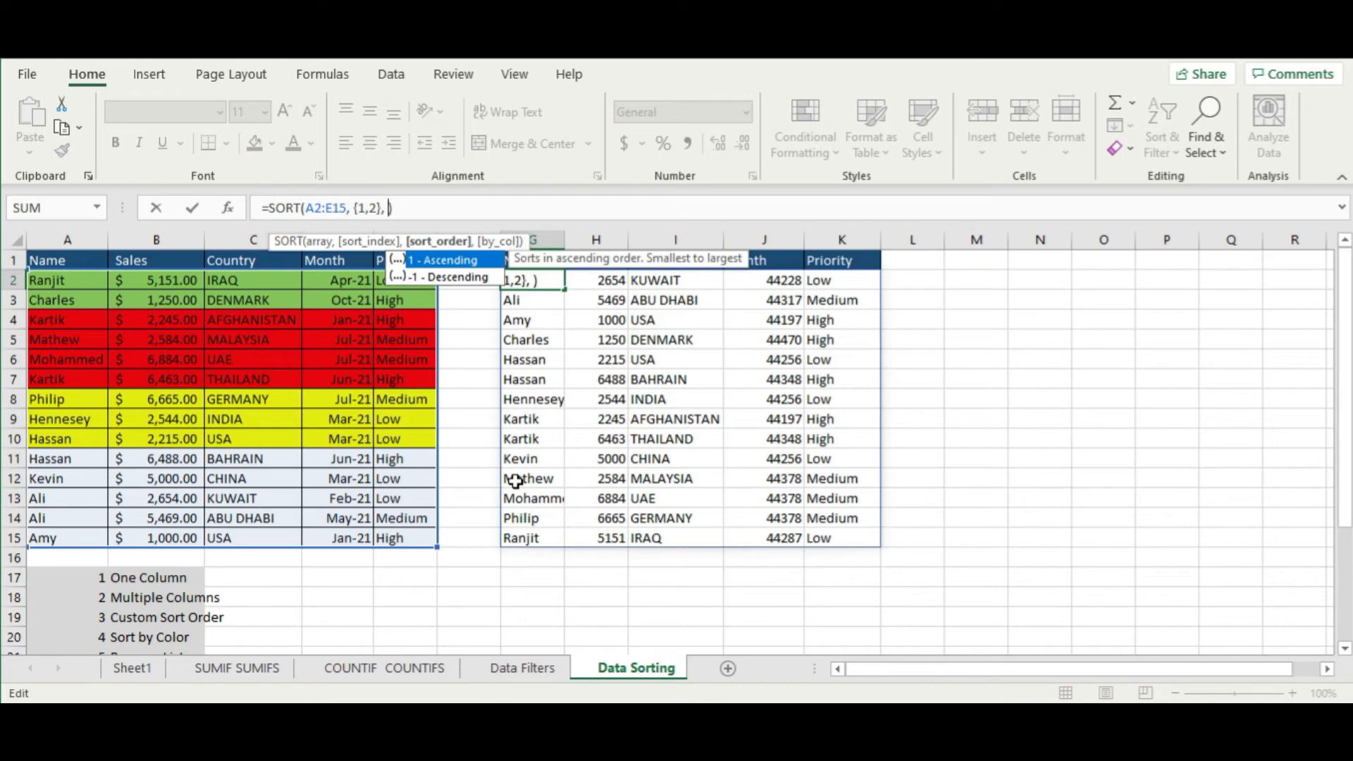
text(-)
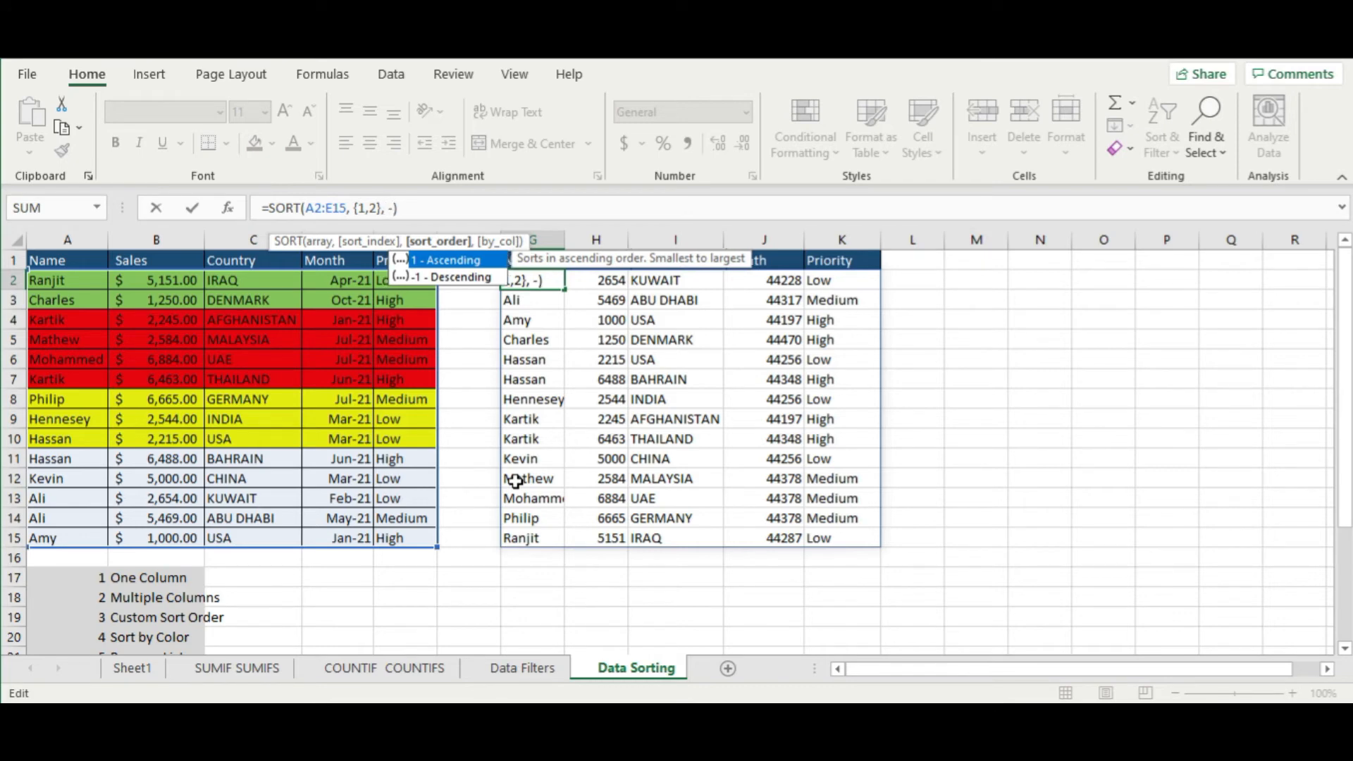
text(1)
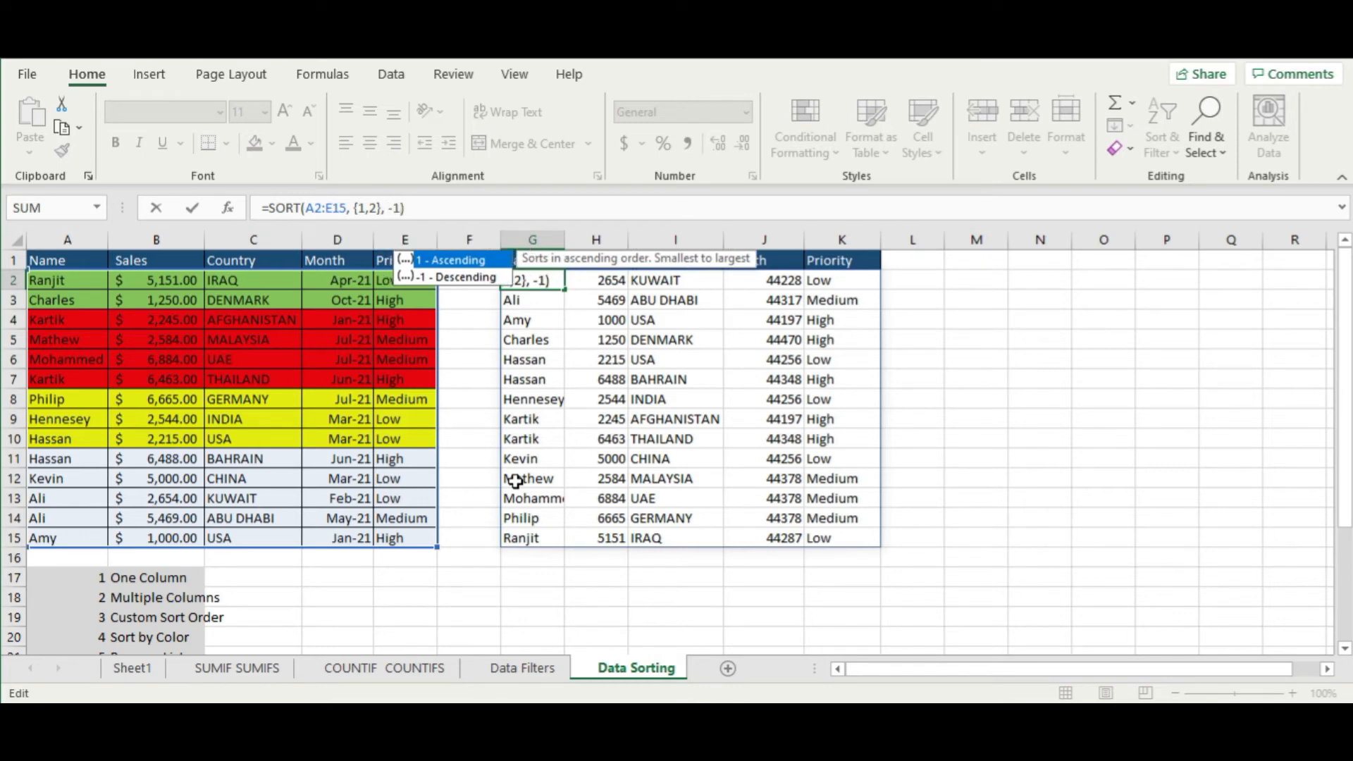
key(Return)
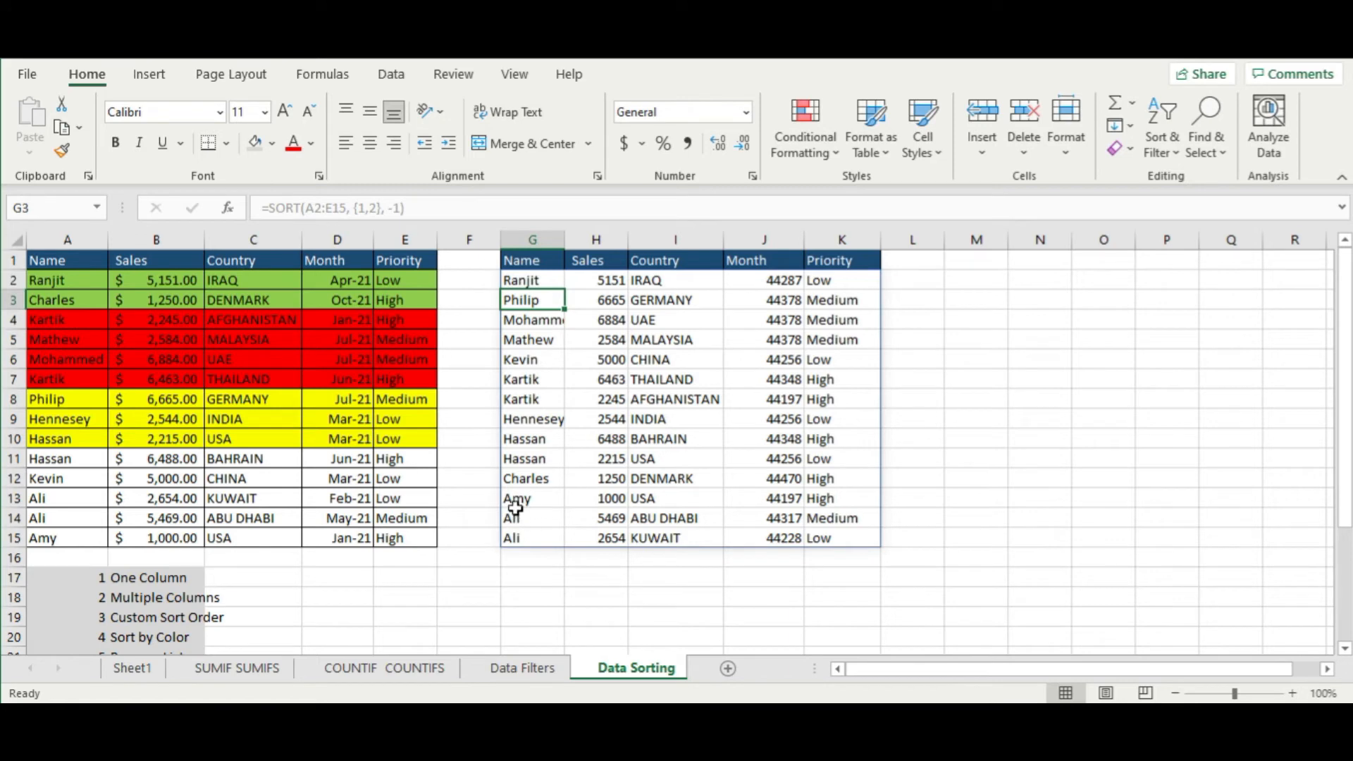
Check the order of the Name and Sales columns in the descending sorted output
click(514, 261)
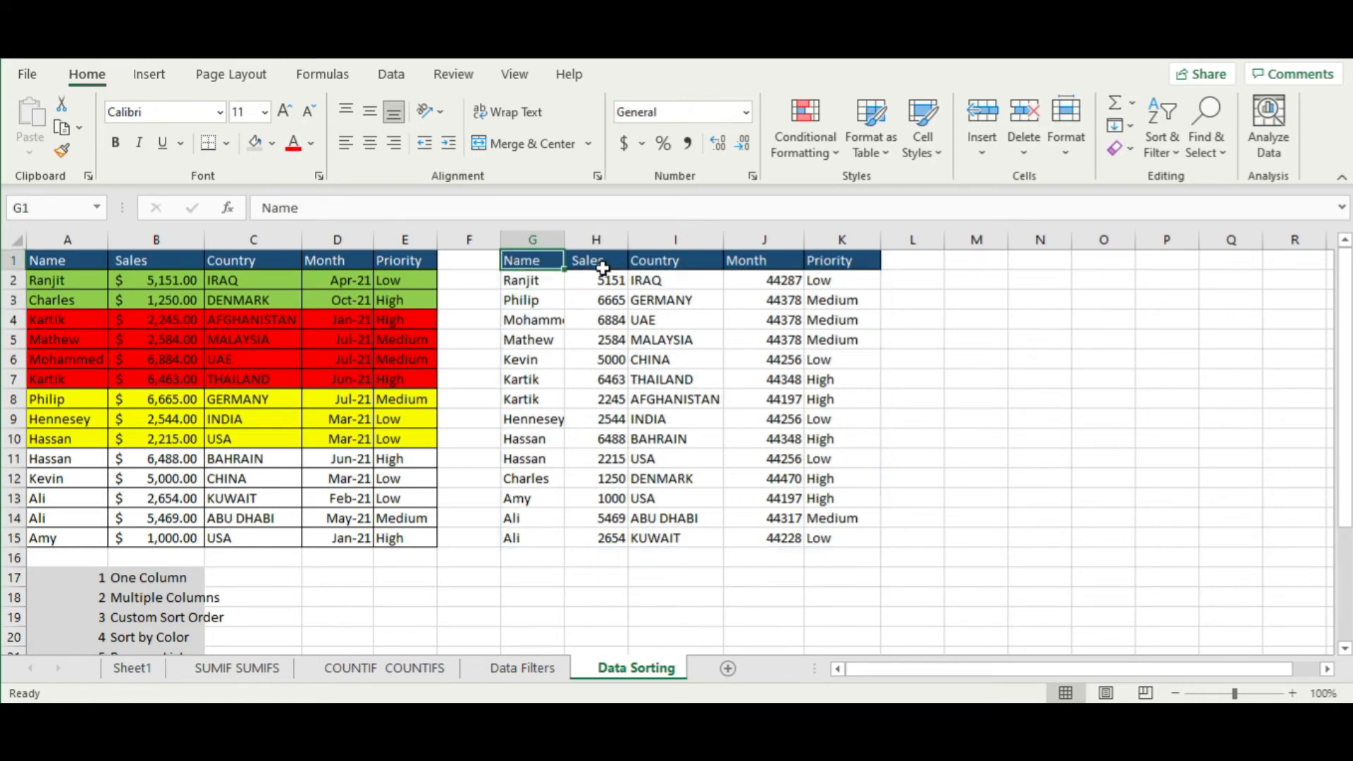
click(603, 267)
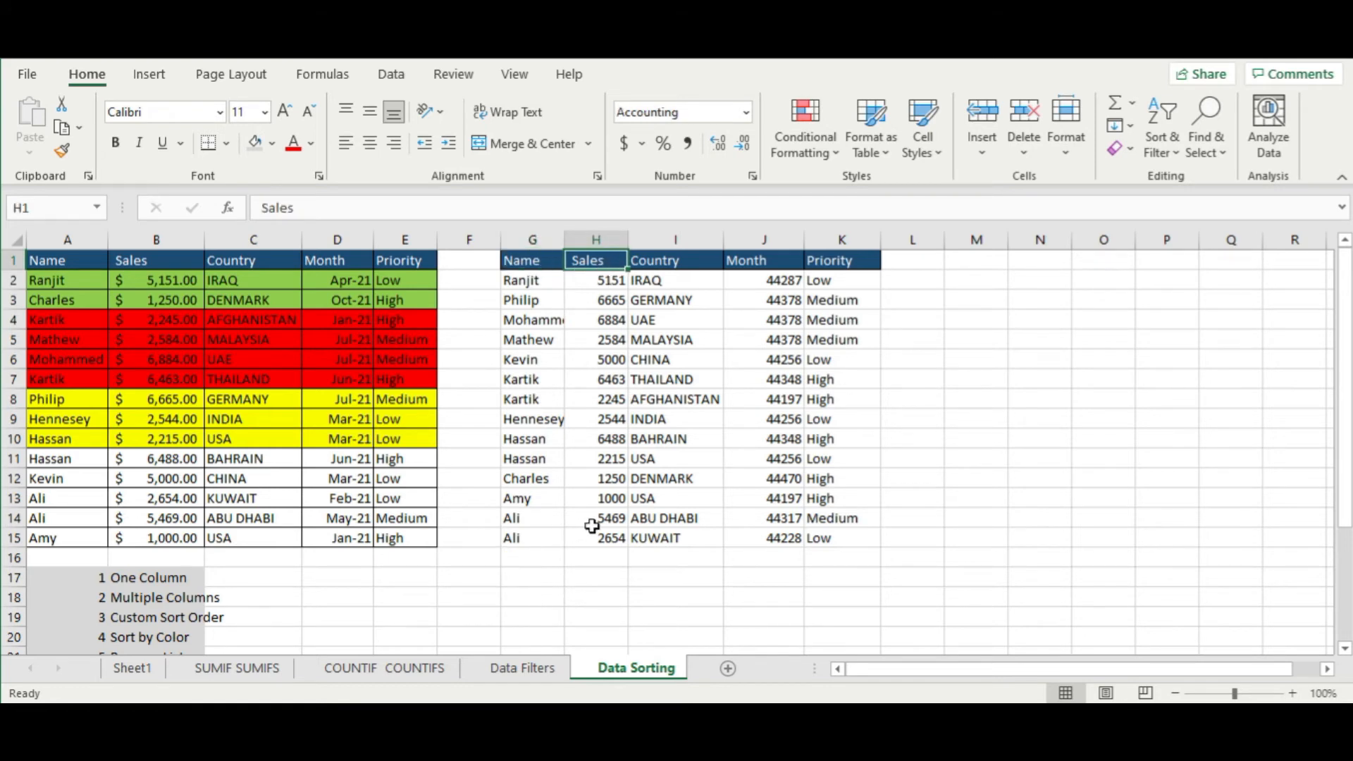
click(622, 523)
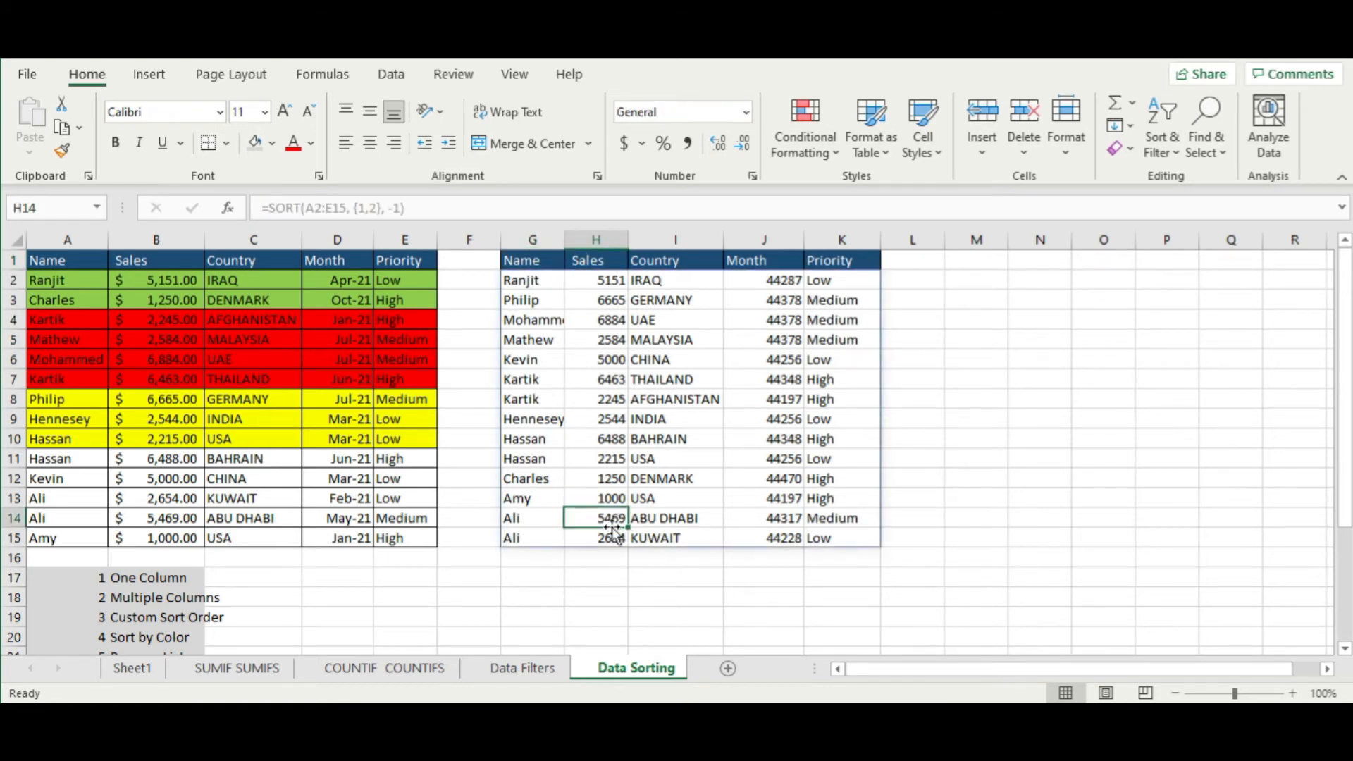
Compare the Sales order within each repeated name in the sorted output
click(618, 540)
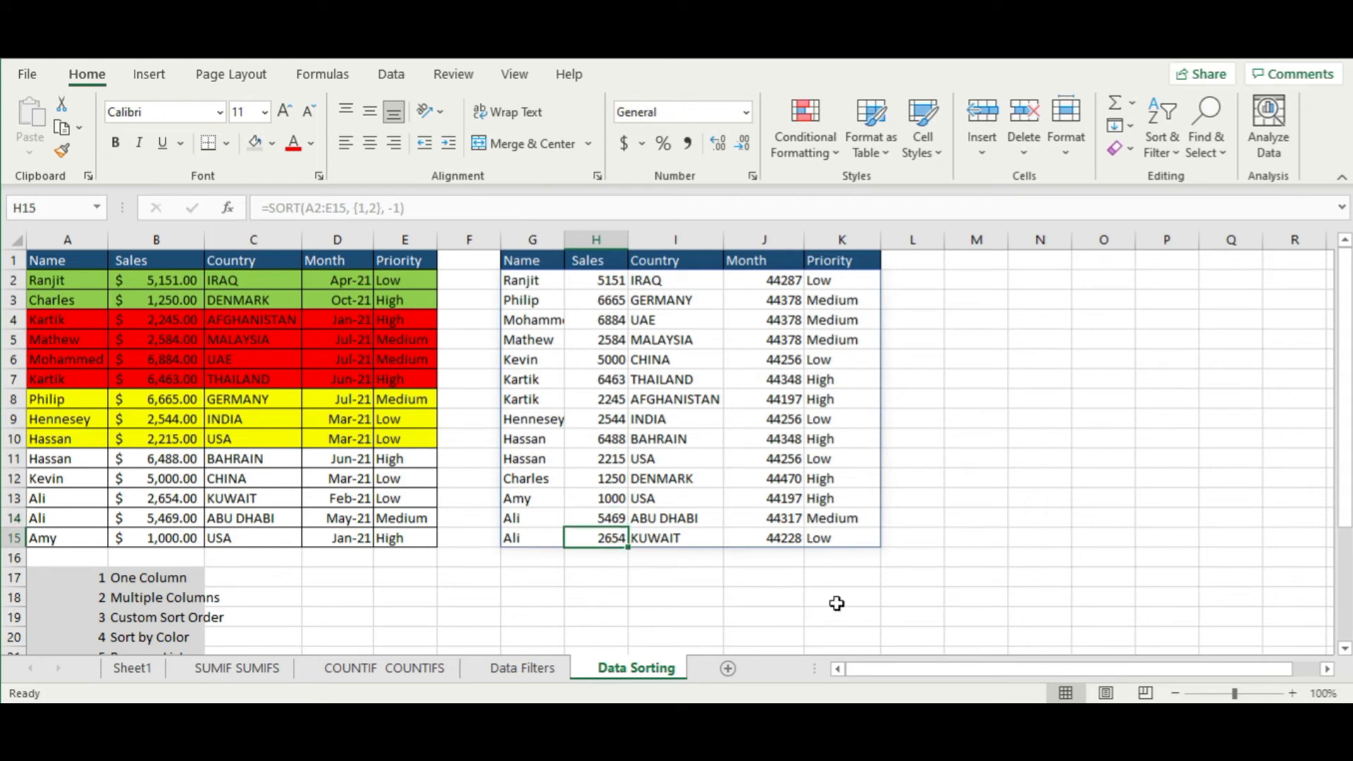
click(604, 379)
click(568, 402)
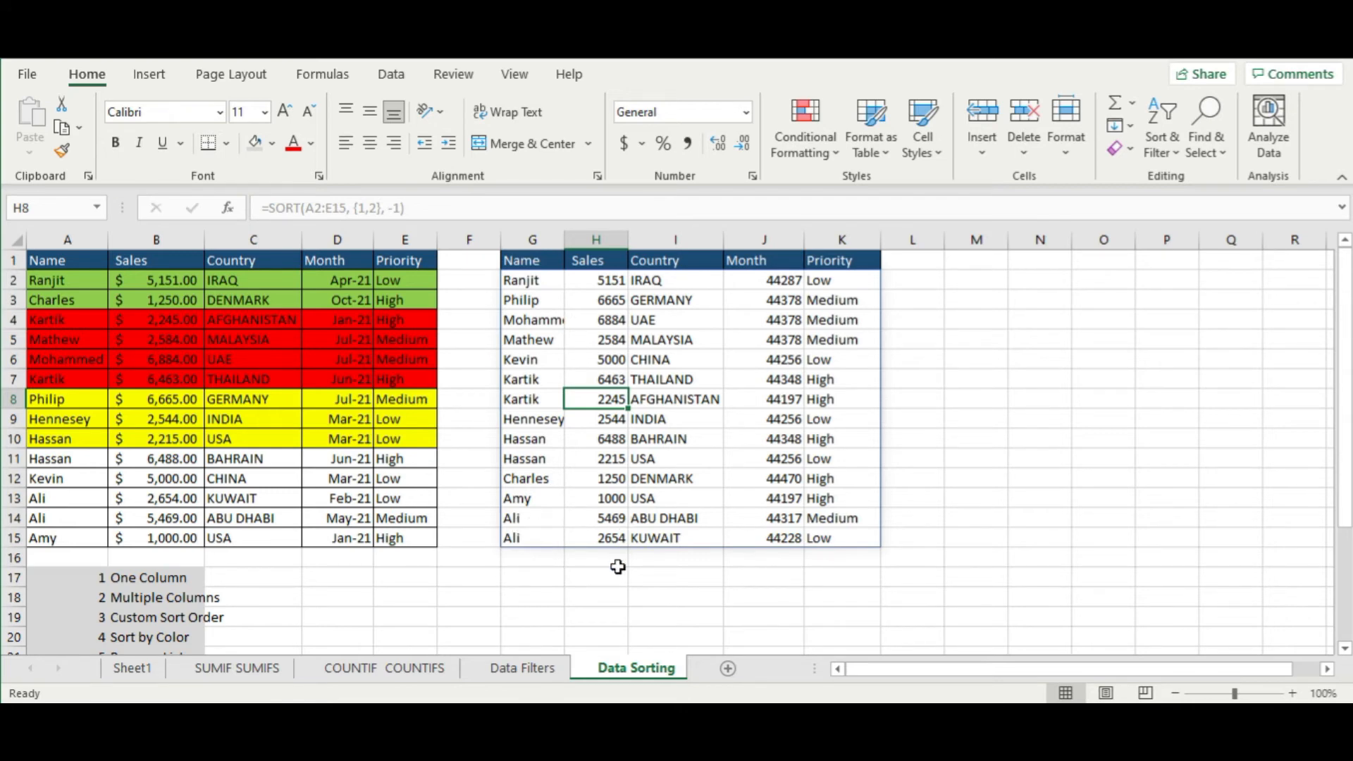
click(522, 518)
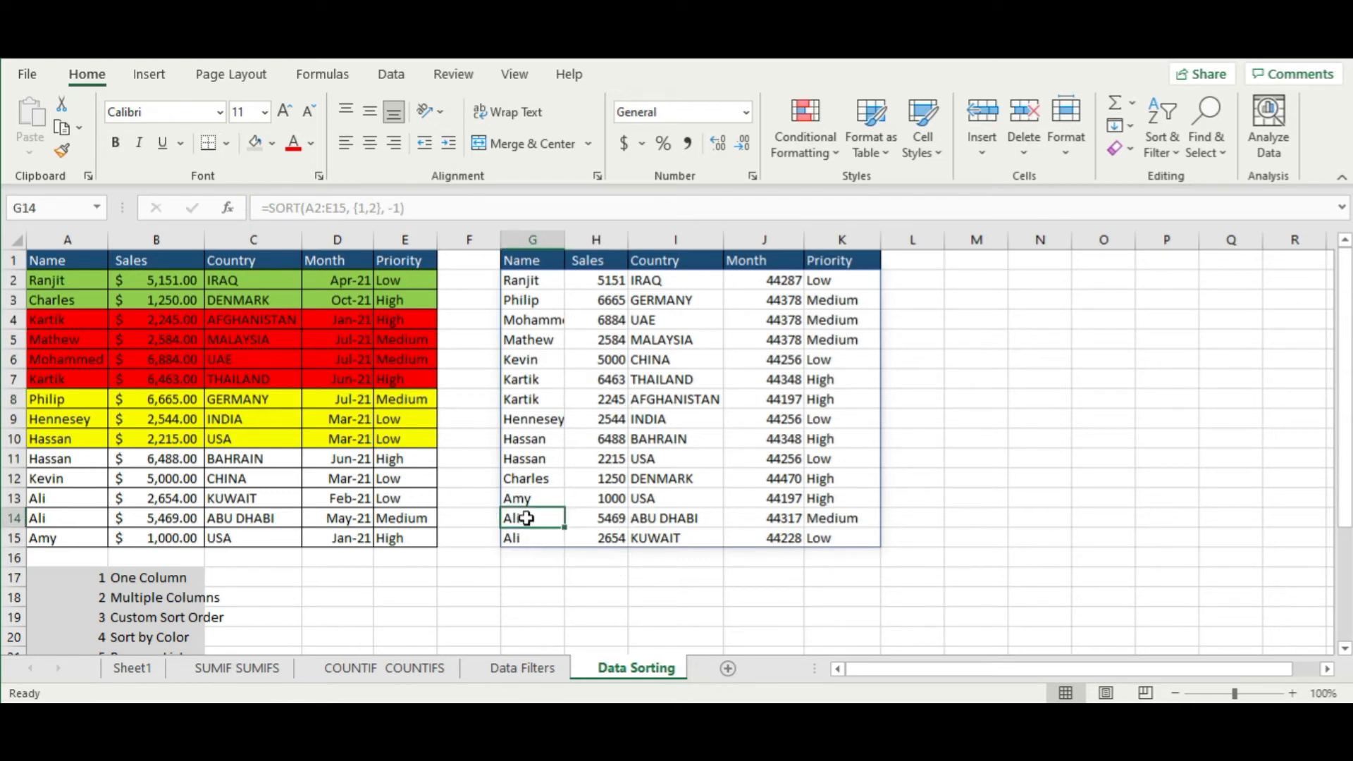
click(620, 519)
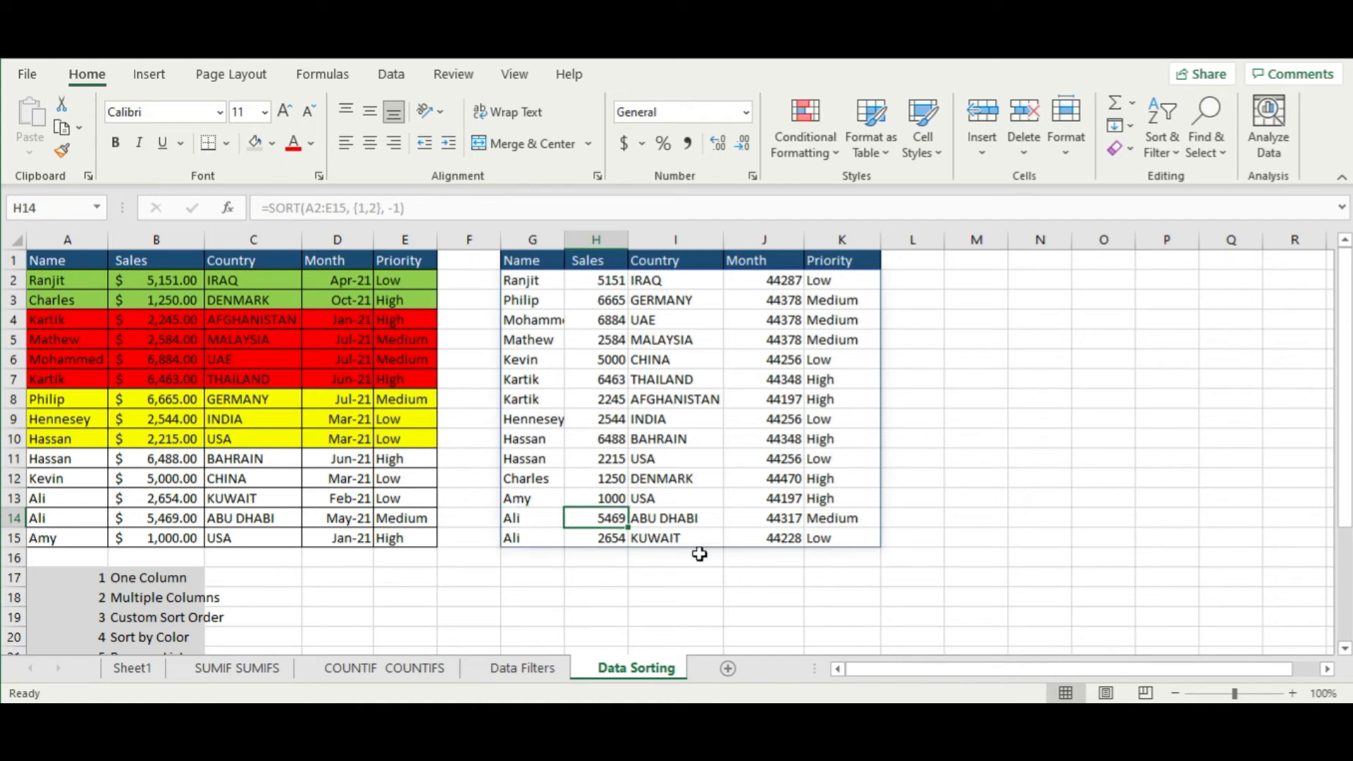
click(530, 539)
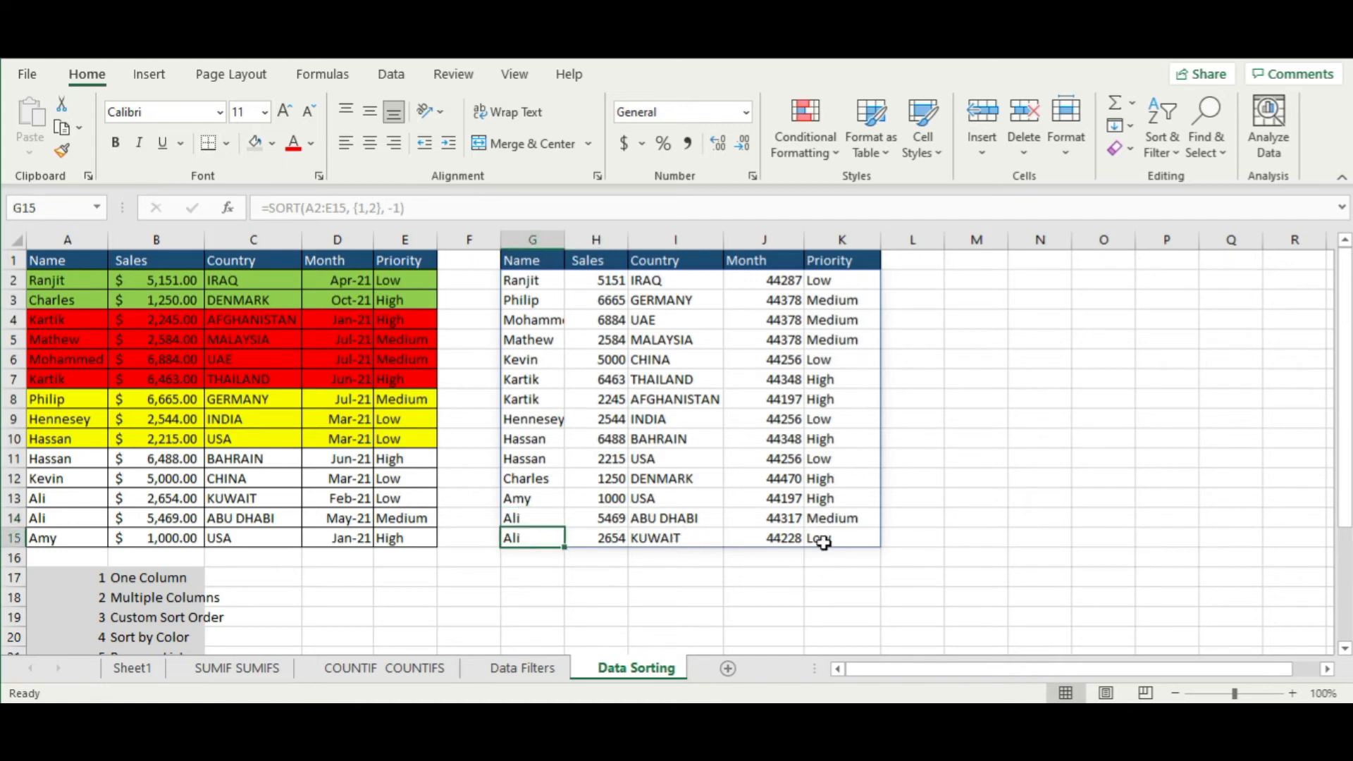
click(615, 541)
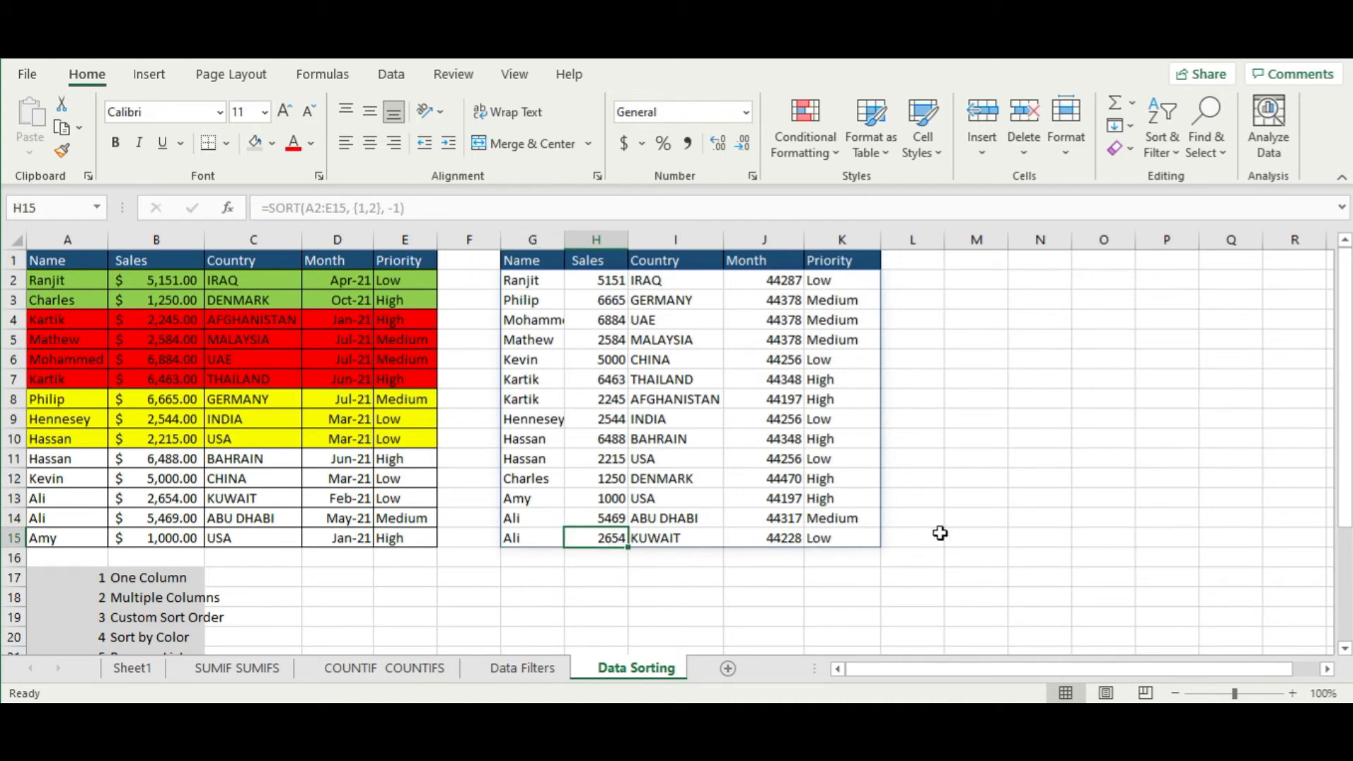
click(711, 386)
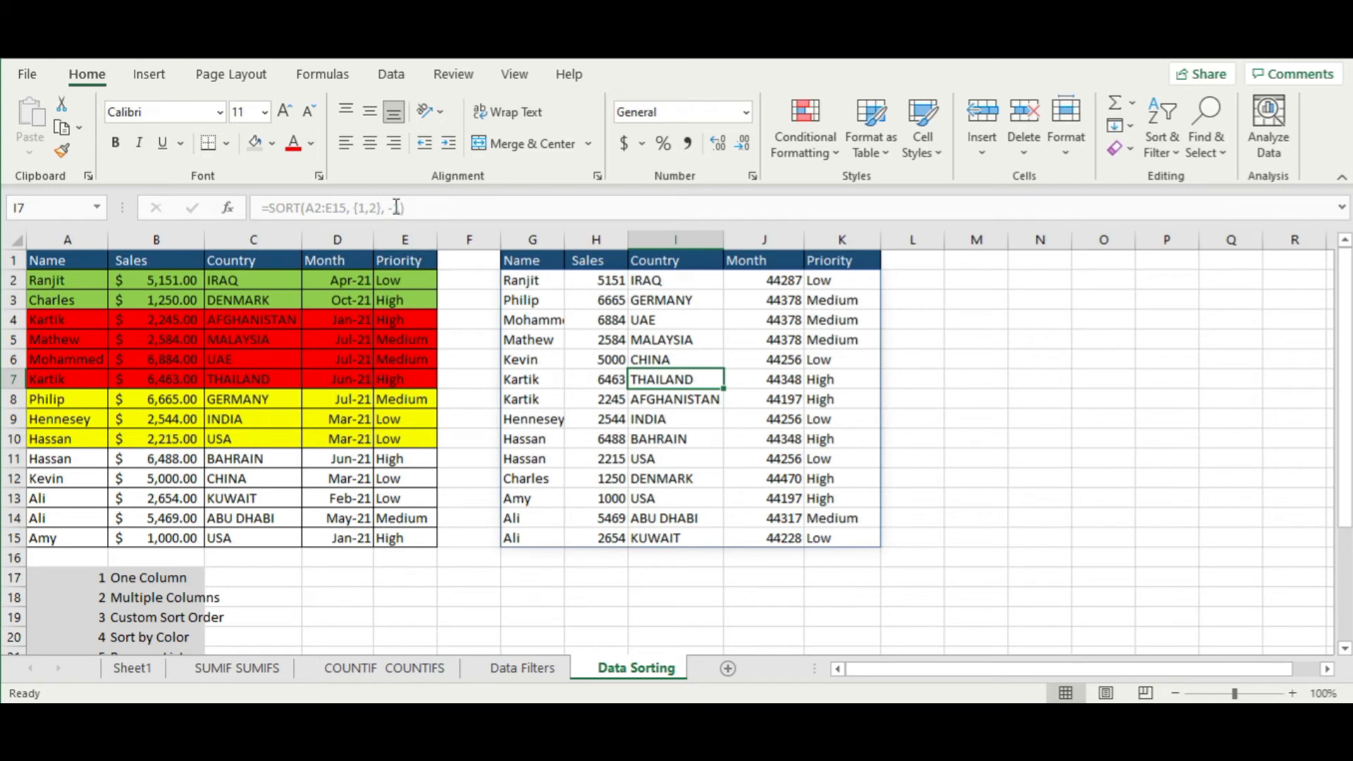
Change the sort order in the G2 formula to an array, making it =SORT(A2:E15, {1,2}, {-1,1})
click(523, 276)
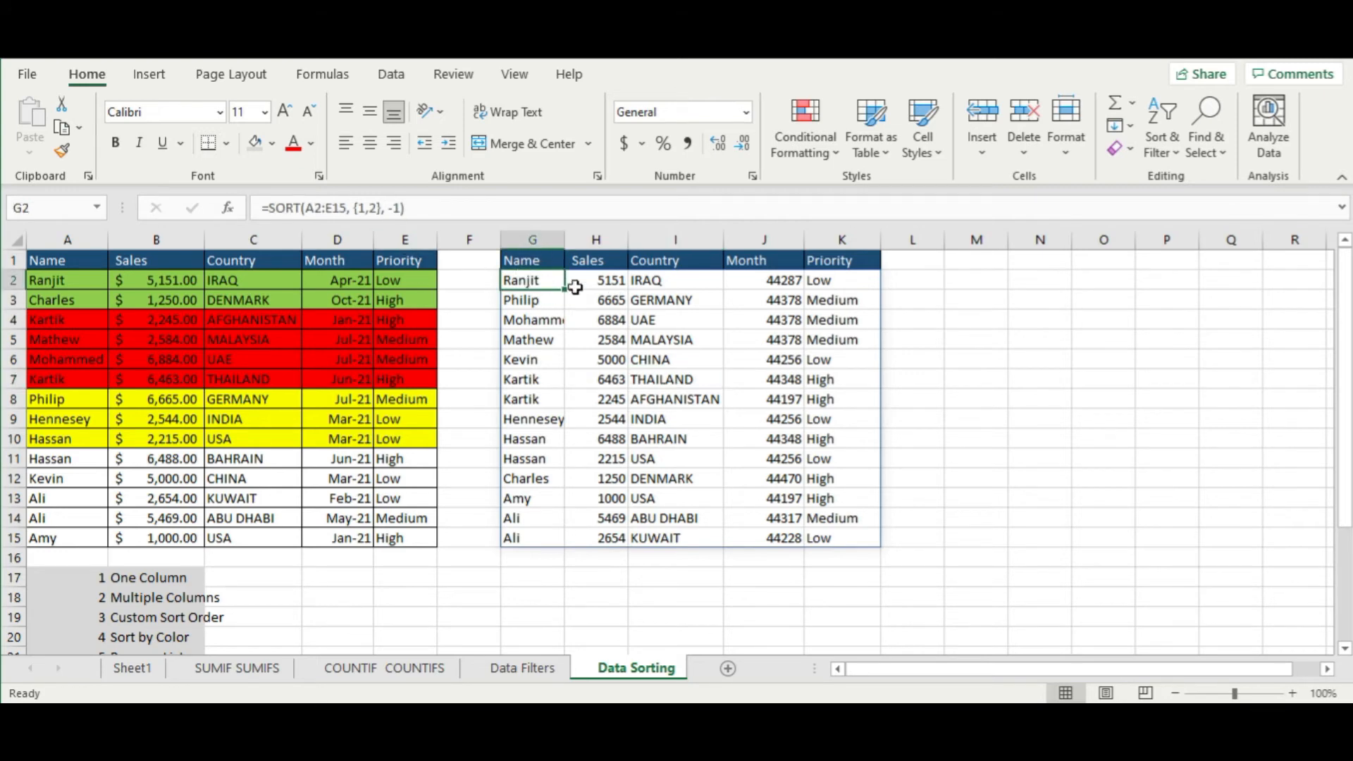
click(388, 208)
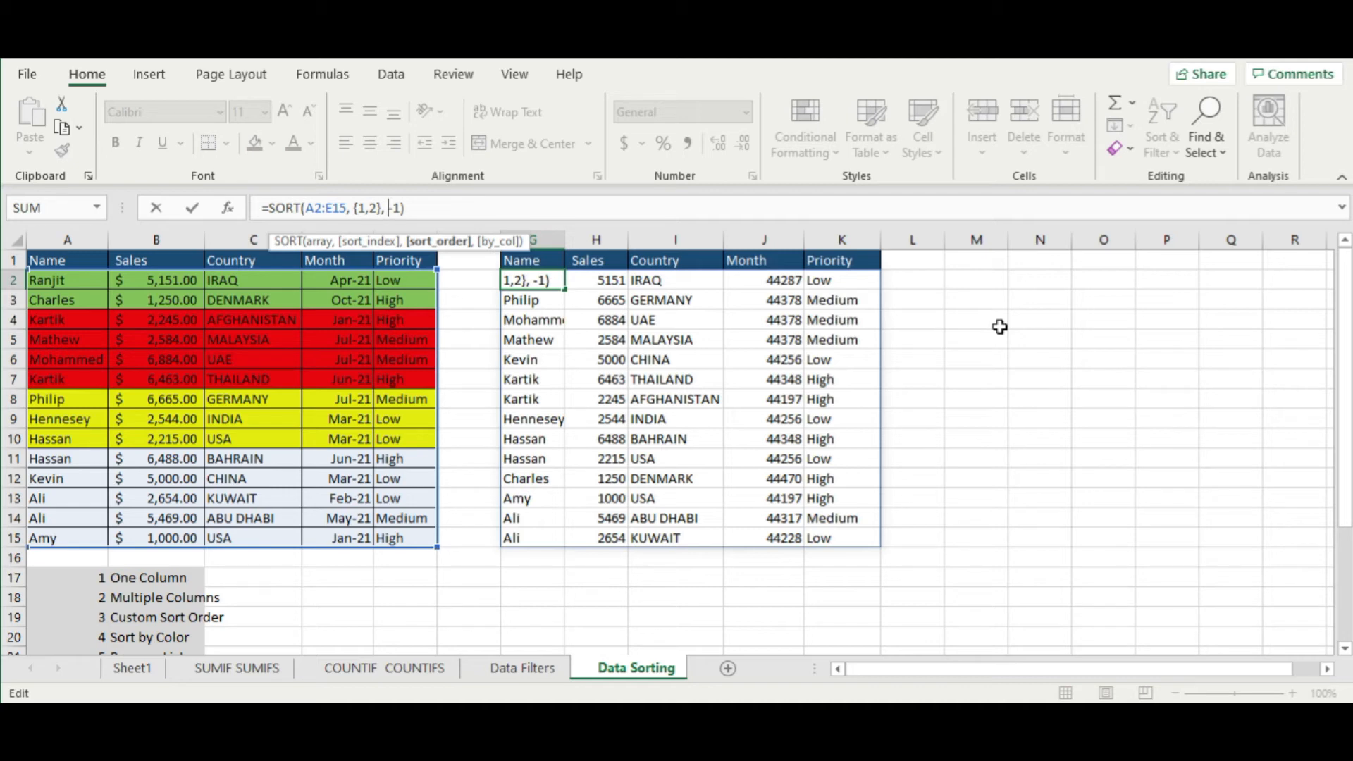
text({)
text(,)
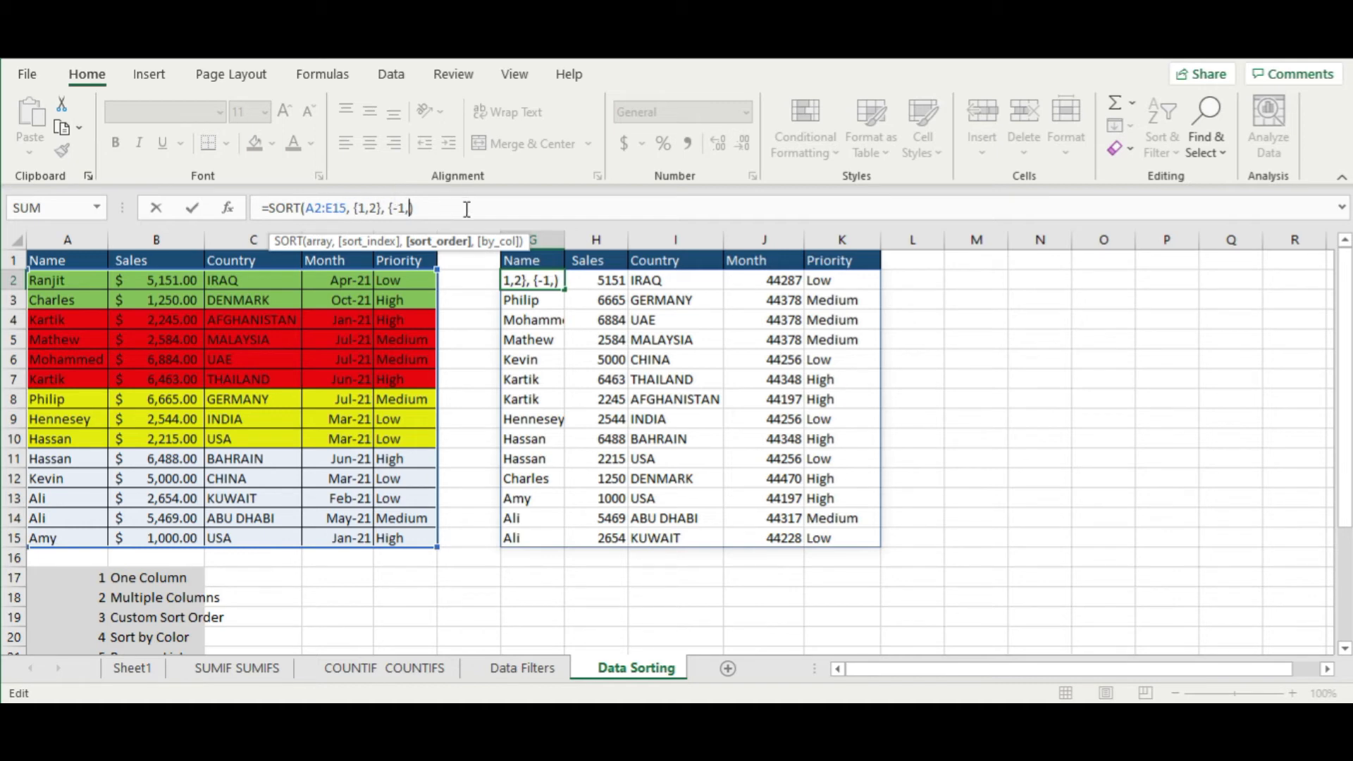
text(1)
text())
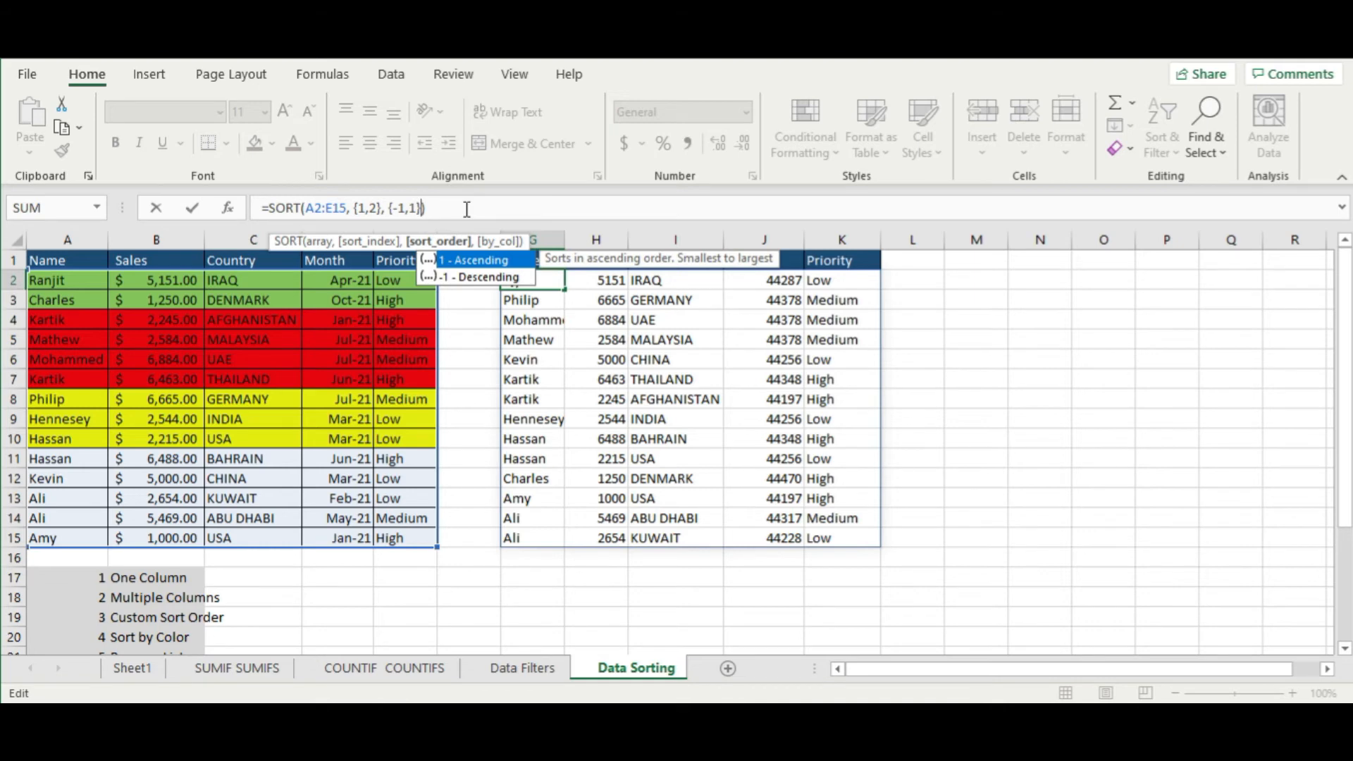
key(Return)
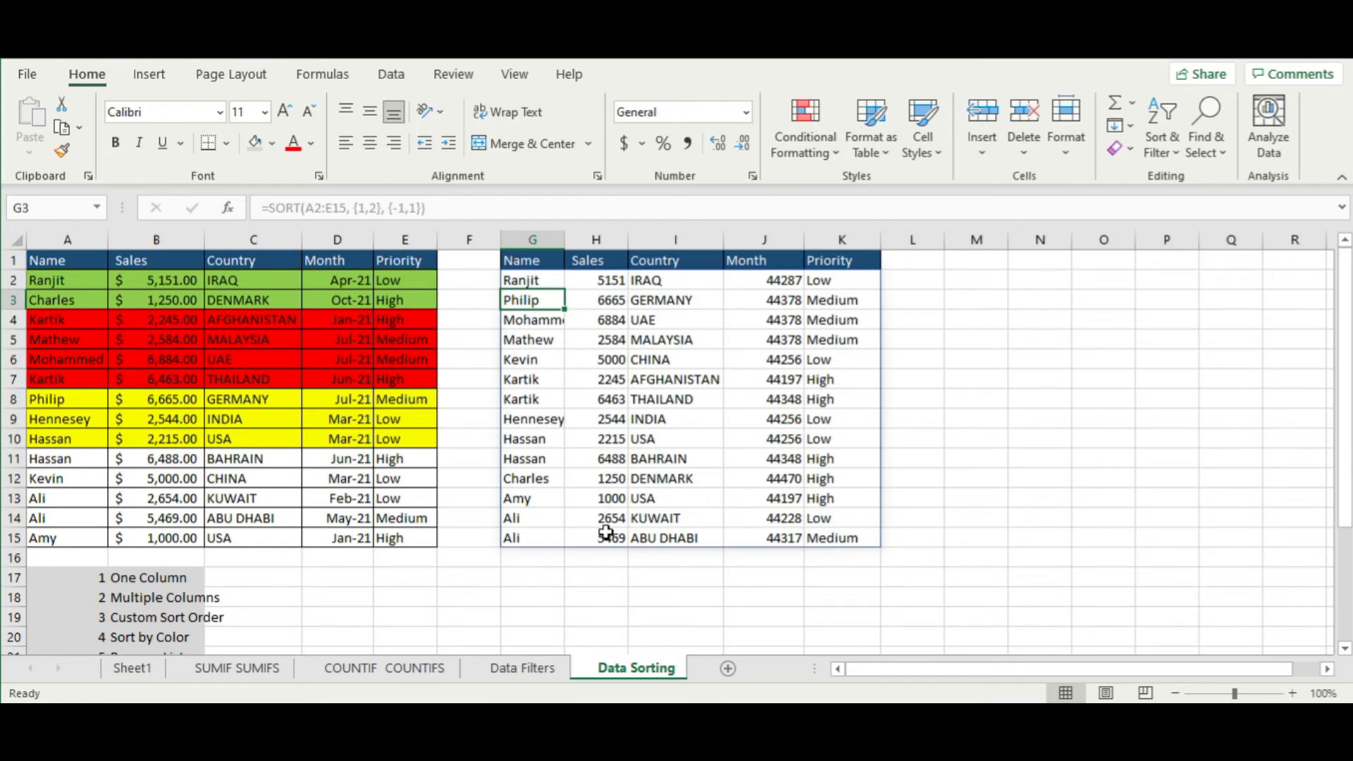
Check the Sales order within a repeated name in the new output and the SORT function subtopics in the topic list
click(529, 521)
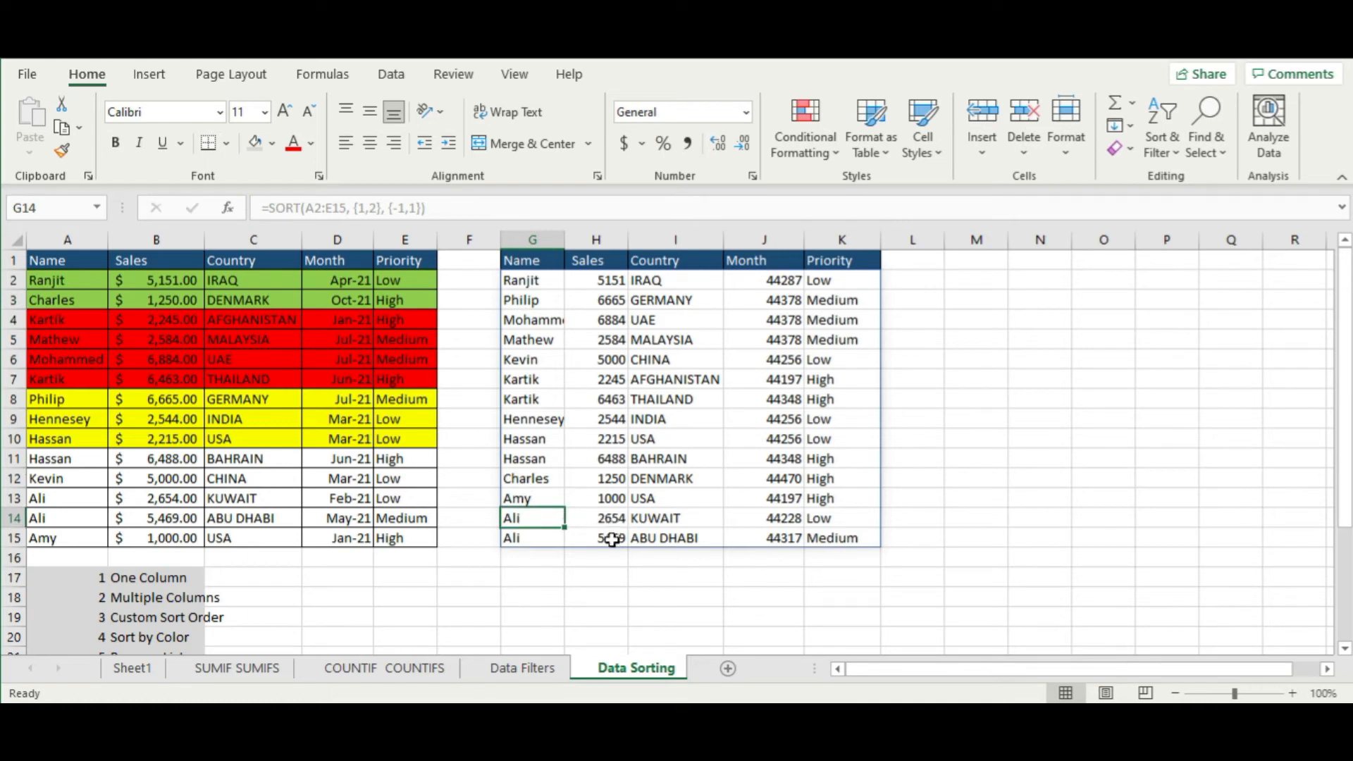
click(613, 518)
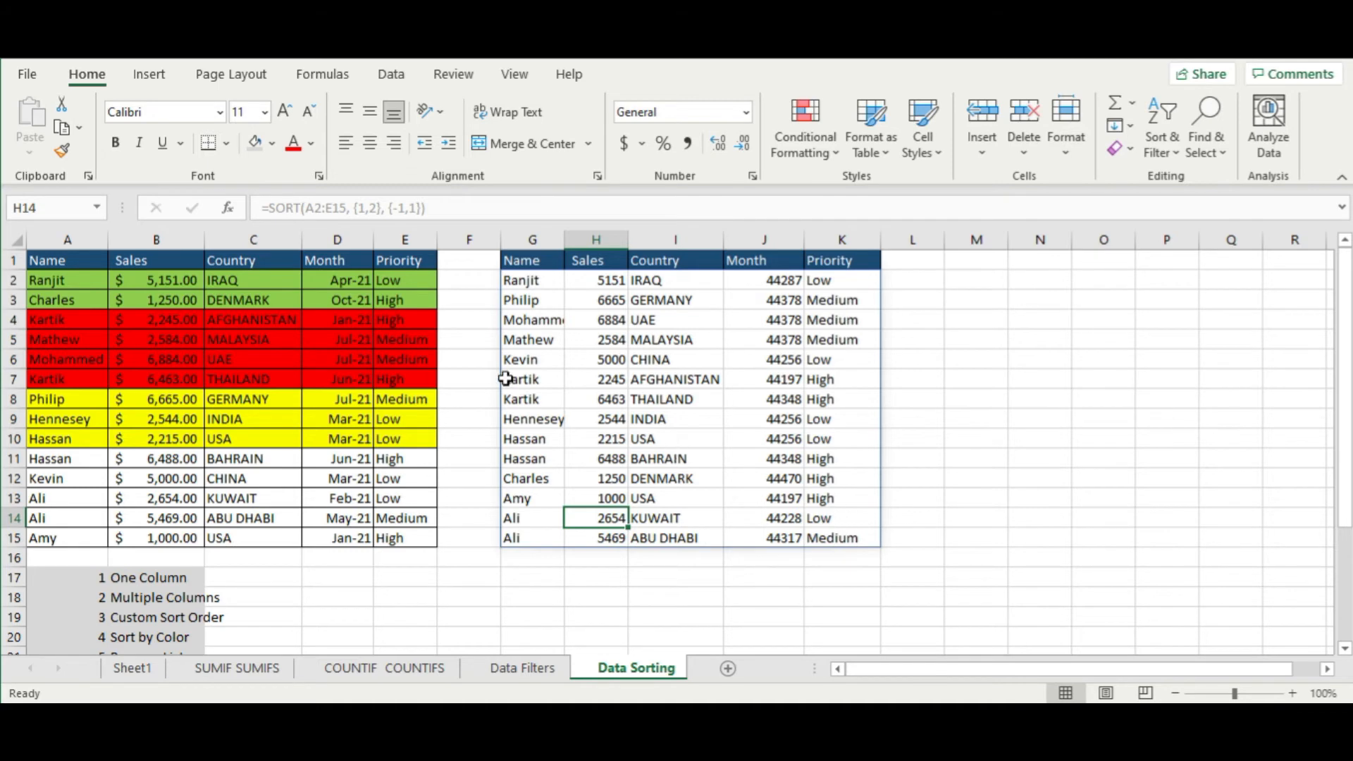
scroll(522, 395, down, 4)
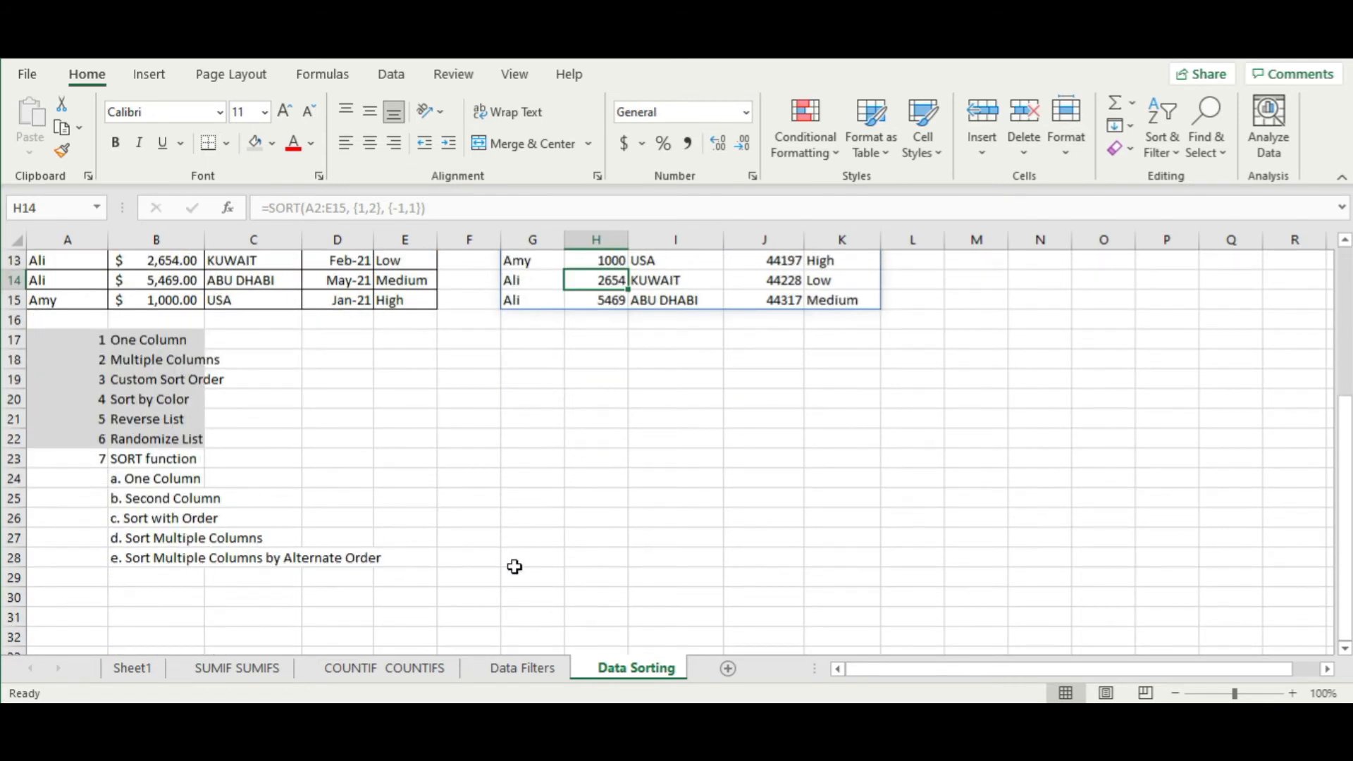
scroll(514, 566, up, 3)
scroll(515, 567, up, 1)
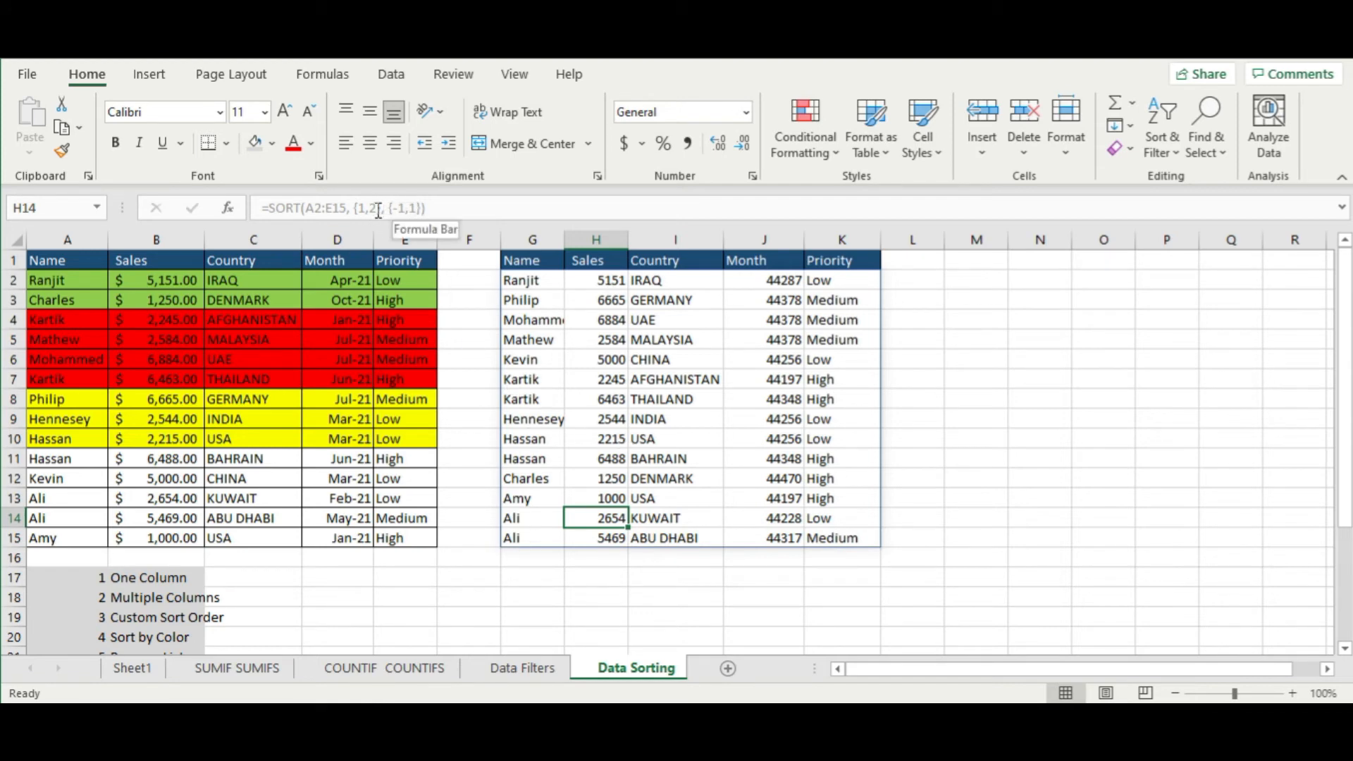
Try to delete the spilled Sales value in H14, and return to the formula cell G2
key(BackSpace)
click(556, 286)
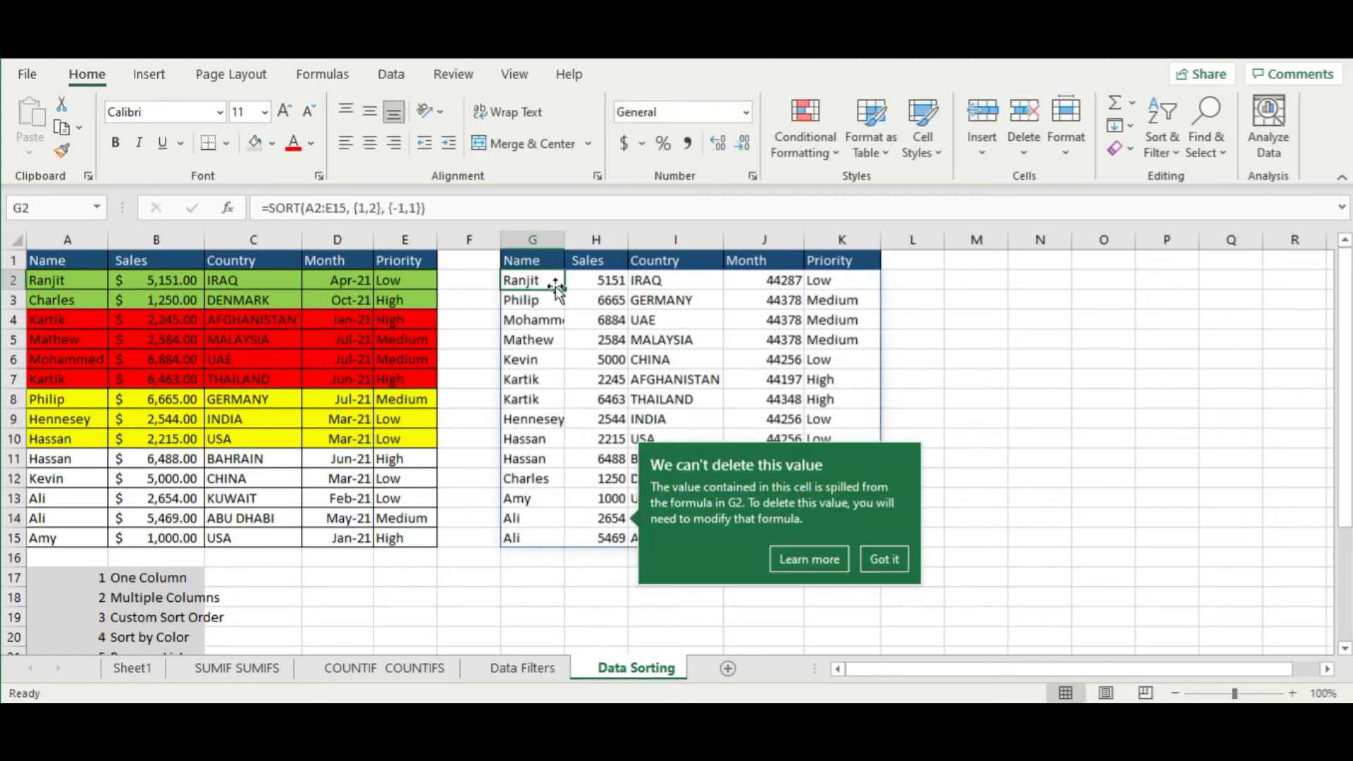
click(882, 559)
click(1015, 433)
click(549, 281)
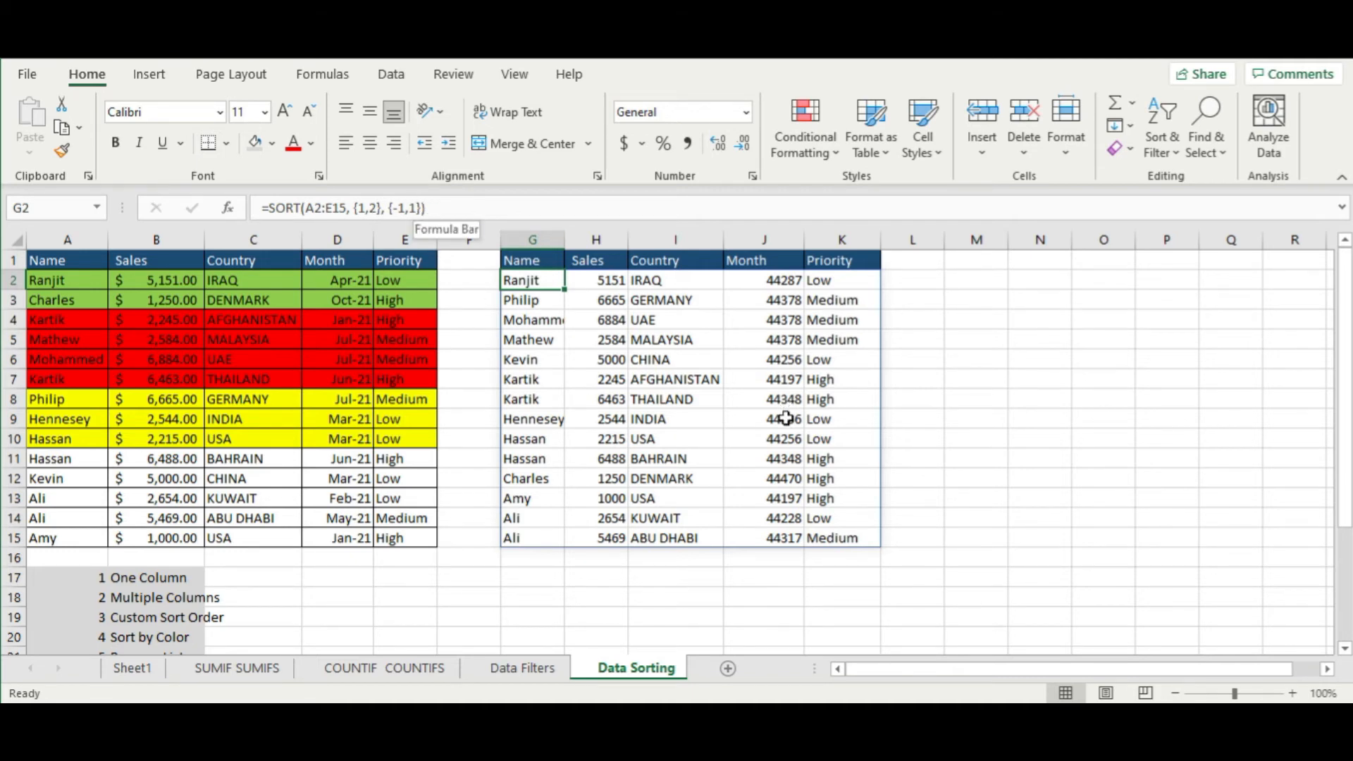
click(688, 485)
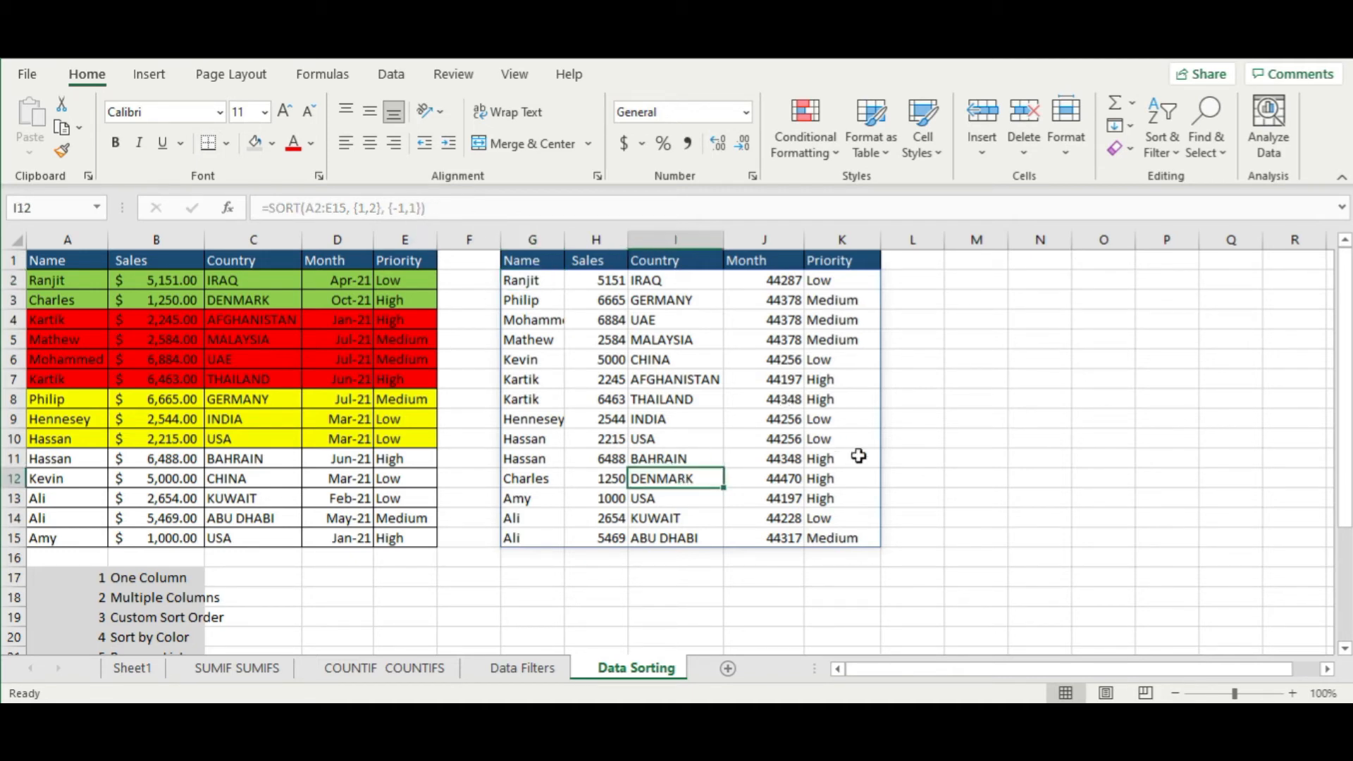
click(952, 458)
click(949, 500)
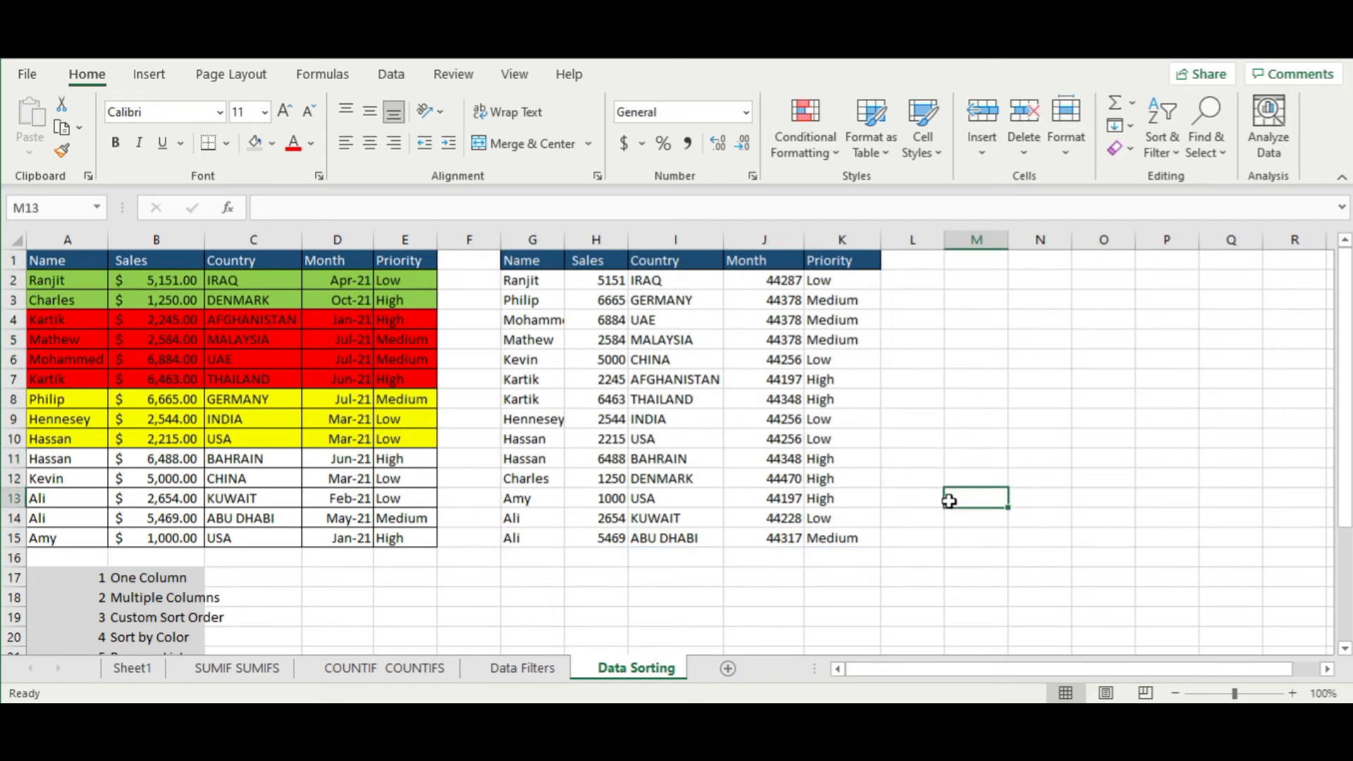
click(679, 479)
Apply all borders to the sorted output table in G1:K15, including its header row
drag(525, 262, 842, 538)
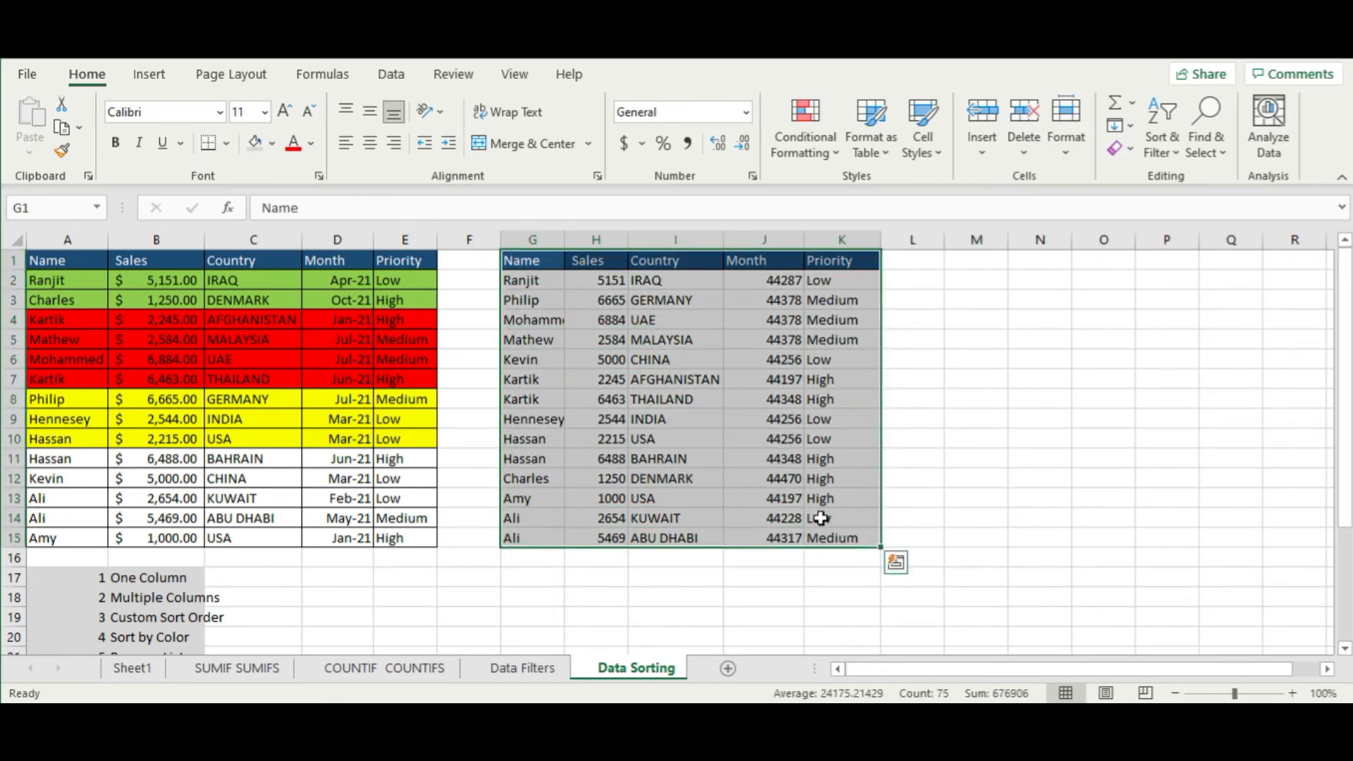
click(226, 143)
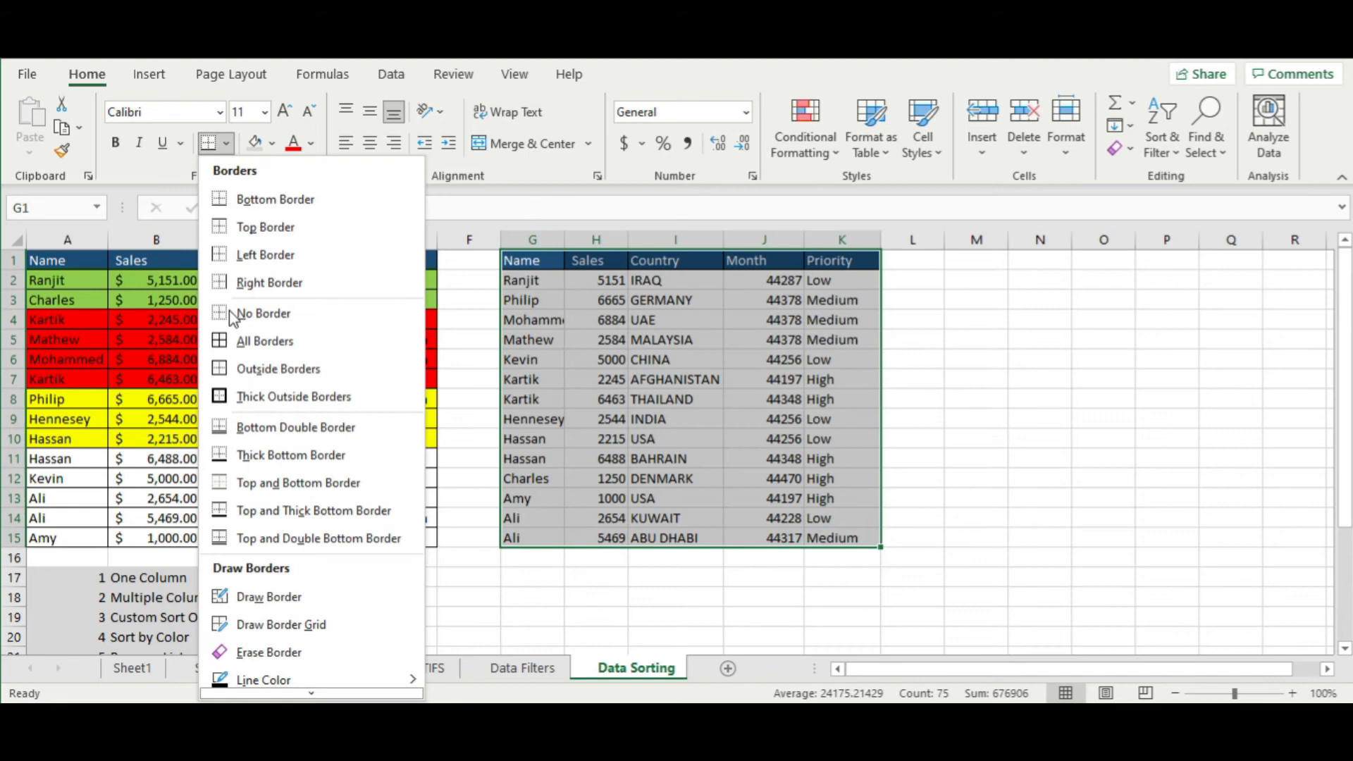
click(265, 341)
click(985, 394)
click(498, 591)
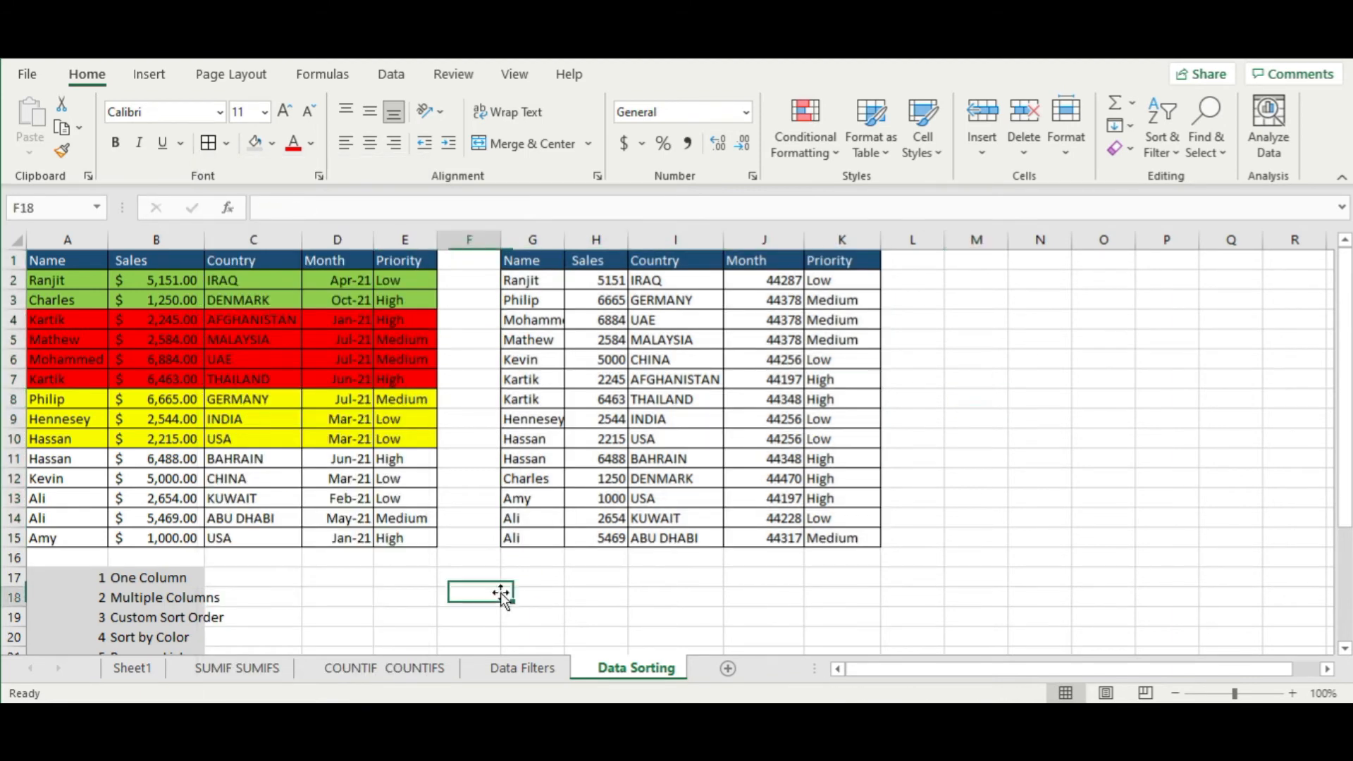
On Sheet1, fill the Data Sorting row (B6:C6) with the same light green as the topic rows above it
click(136, 667)
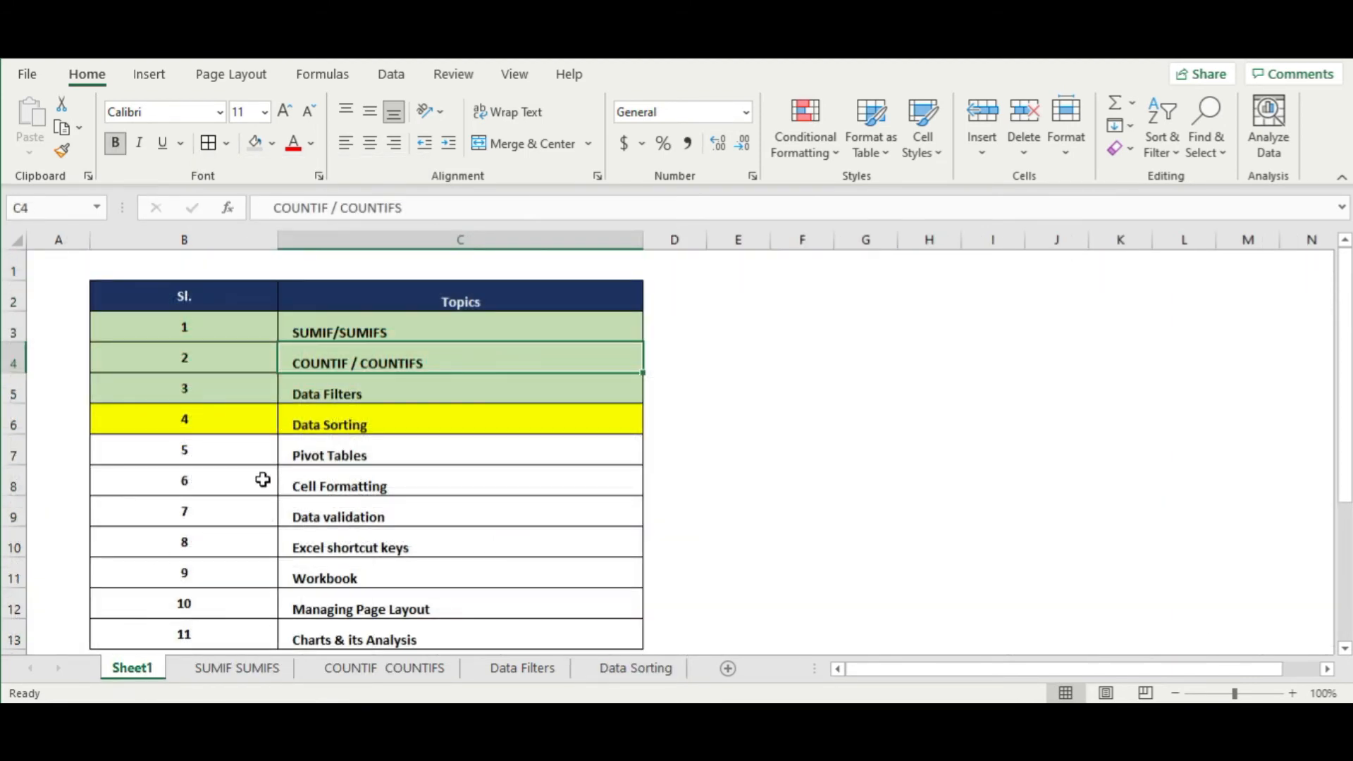
drag(179, 423, 411, 423)
click(255, 142)
click(310, 513)
drag(228, 410, 390, 426)
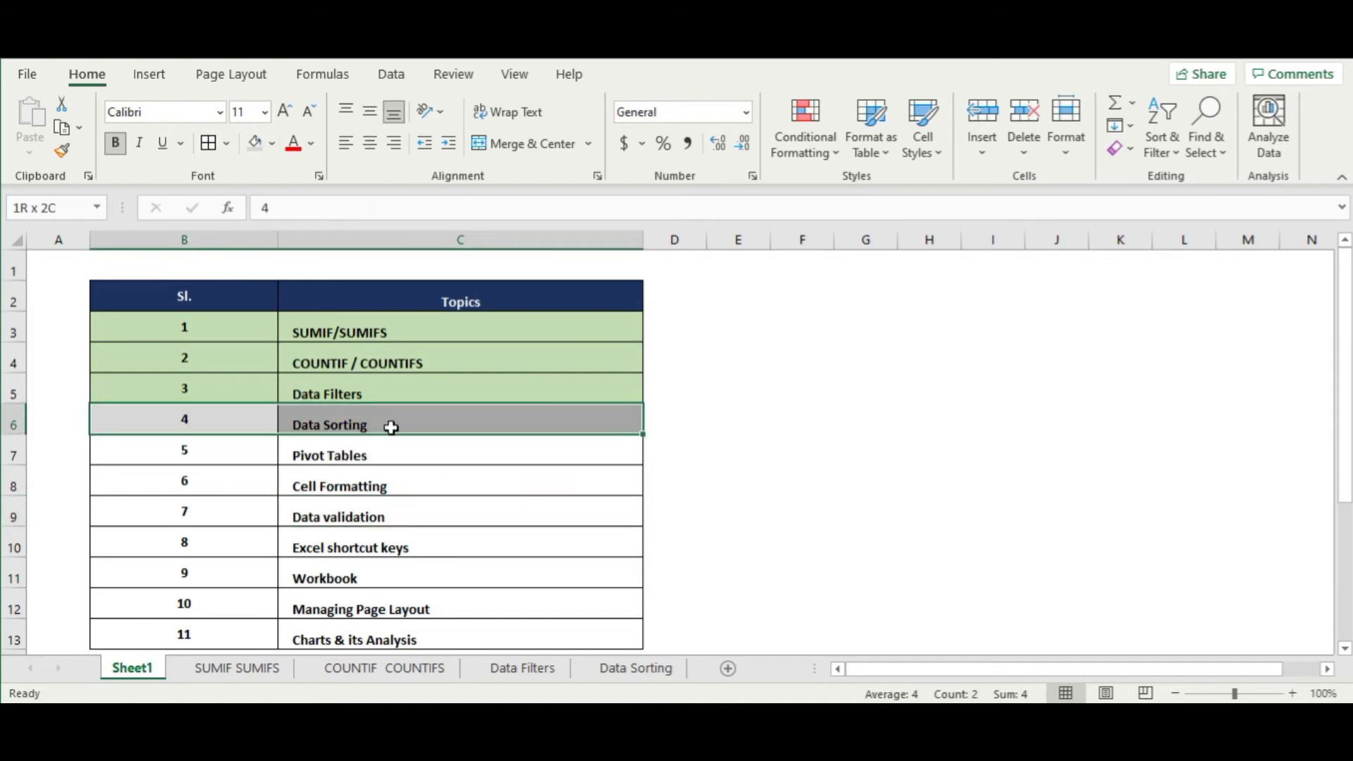
click(272, 143)
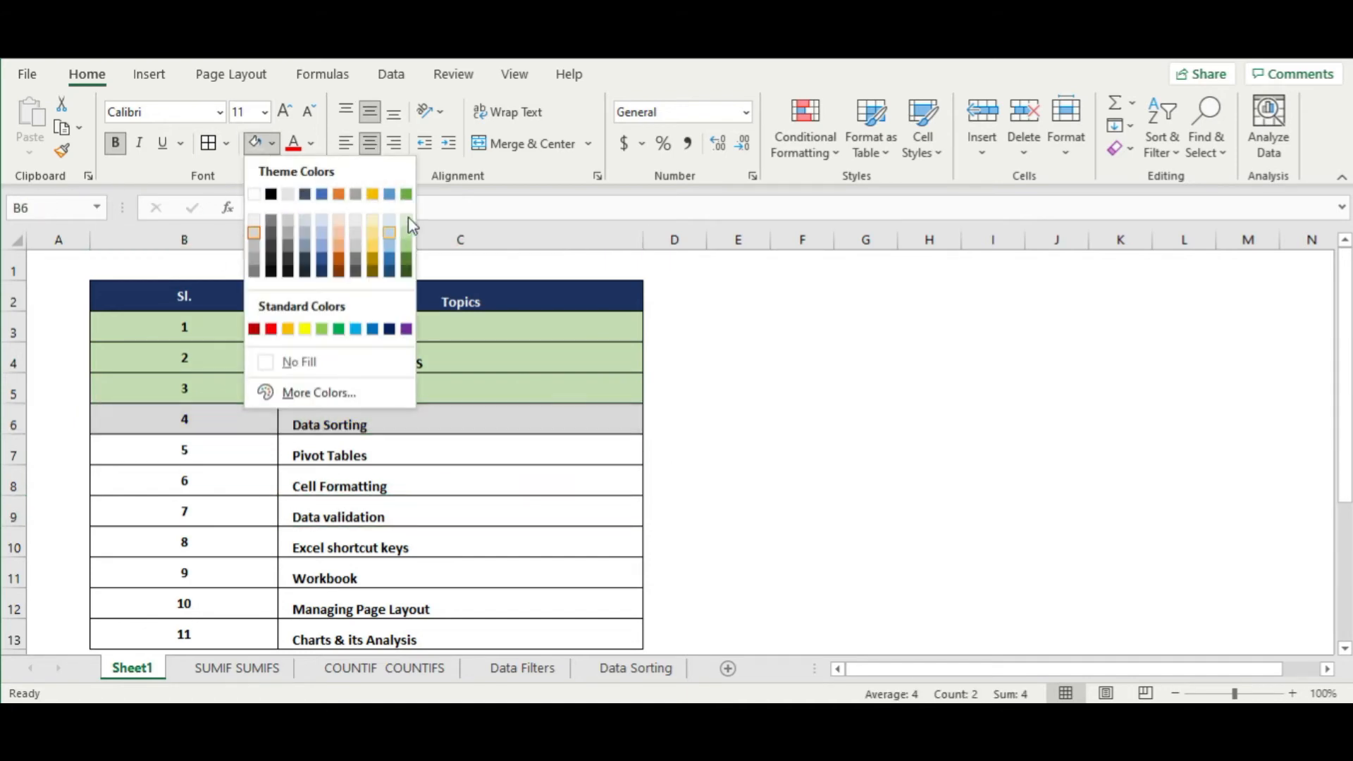
click(406, 235)
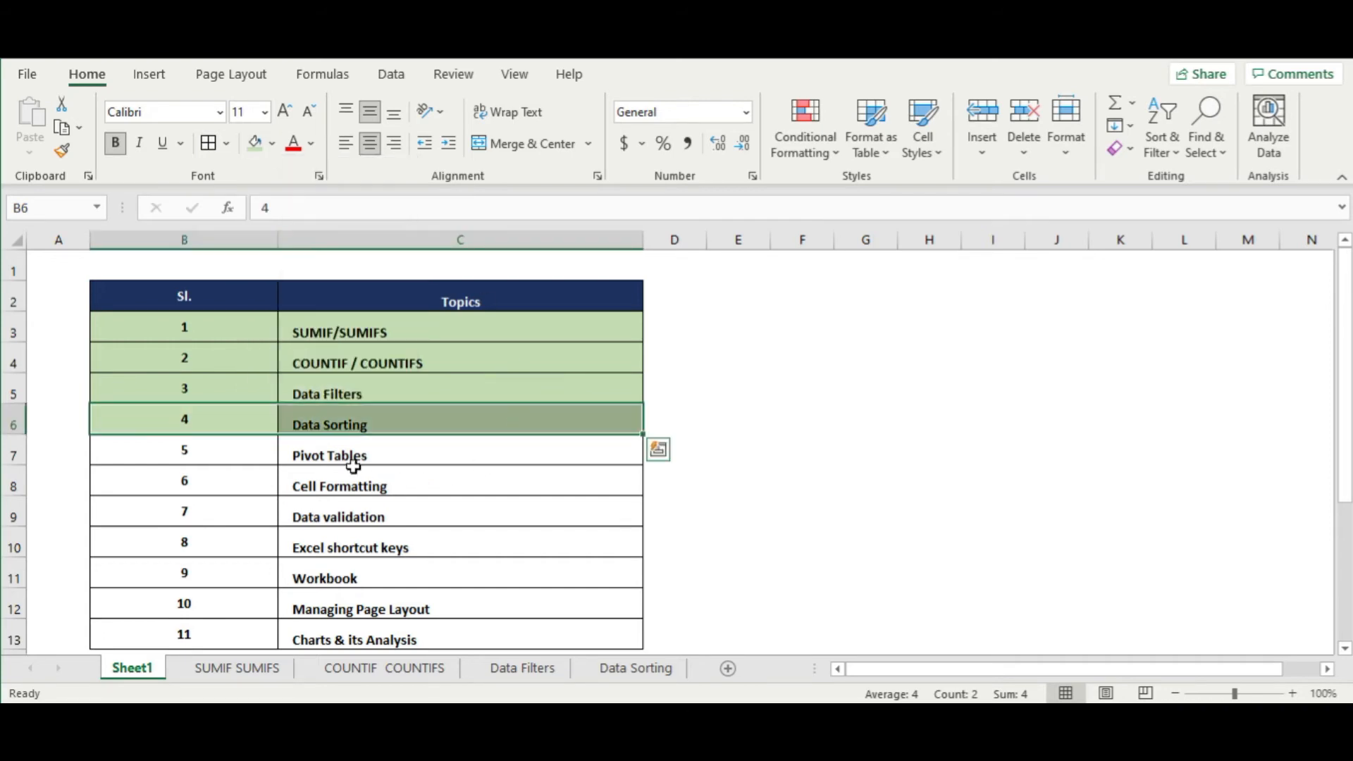
Review the remaining topics on Sheet1, from Pivot Tables, Cell Formatting and Data validation down to the end of the list
drag(239, 451, 476, 456)
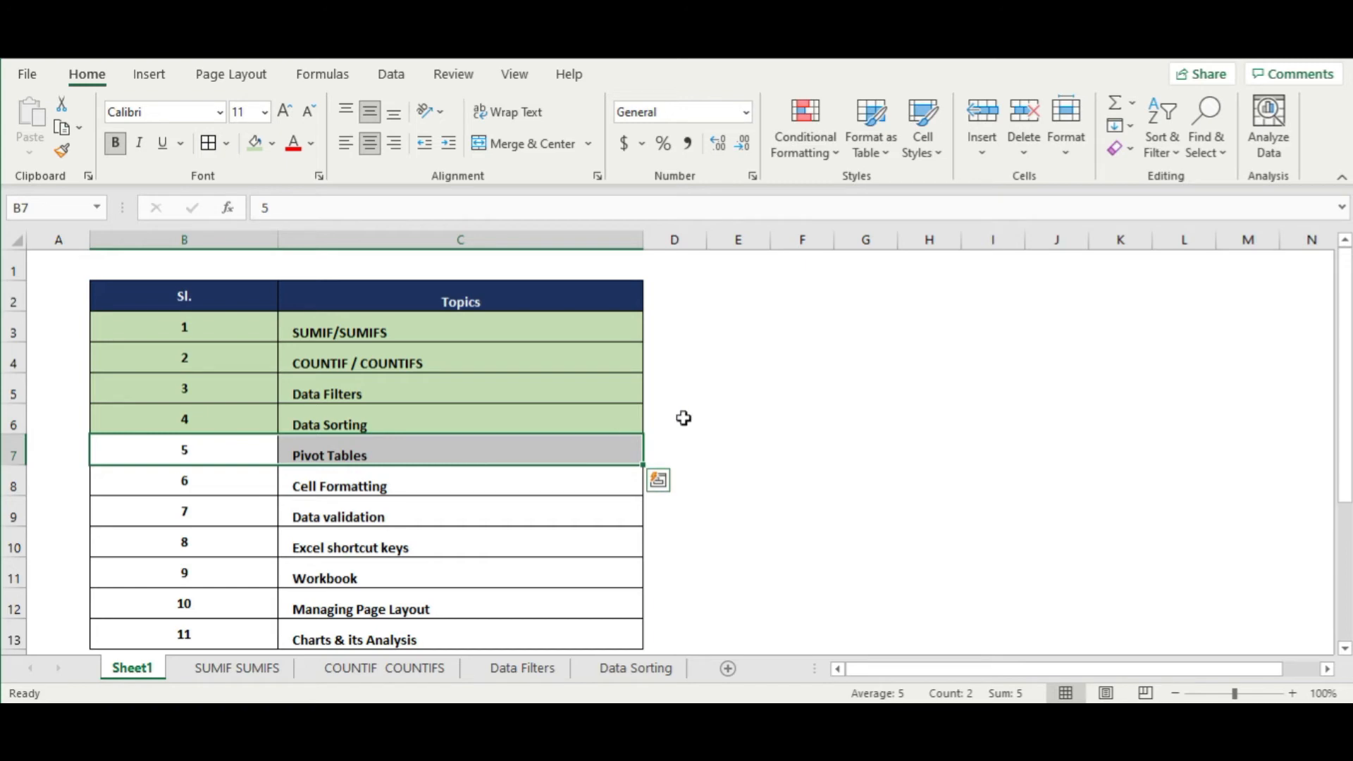
click(794, 389)
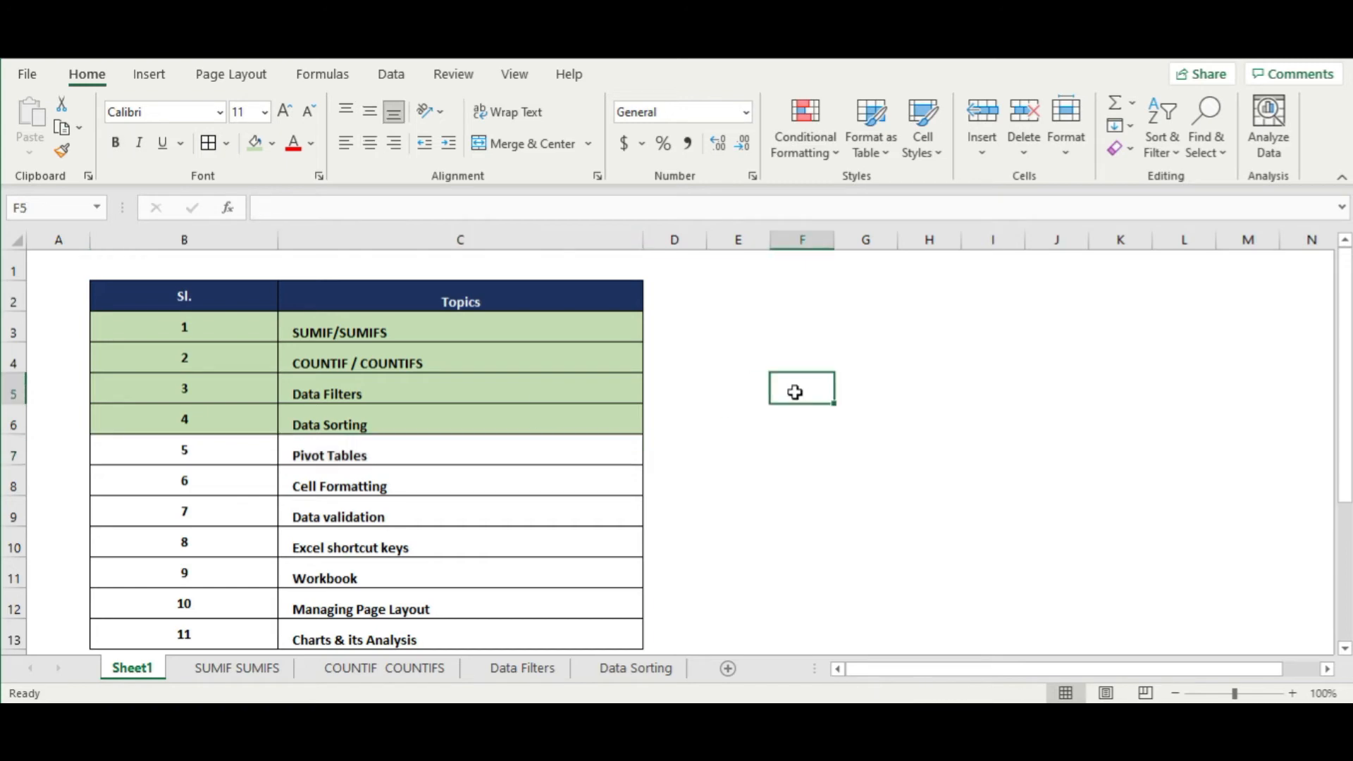
click(440, 444)
click(724, 444)
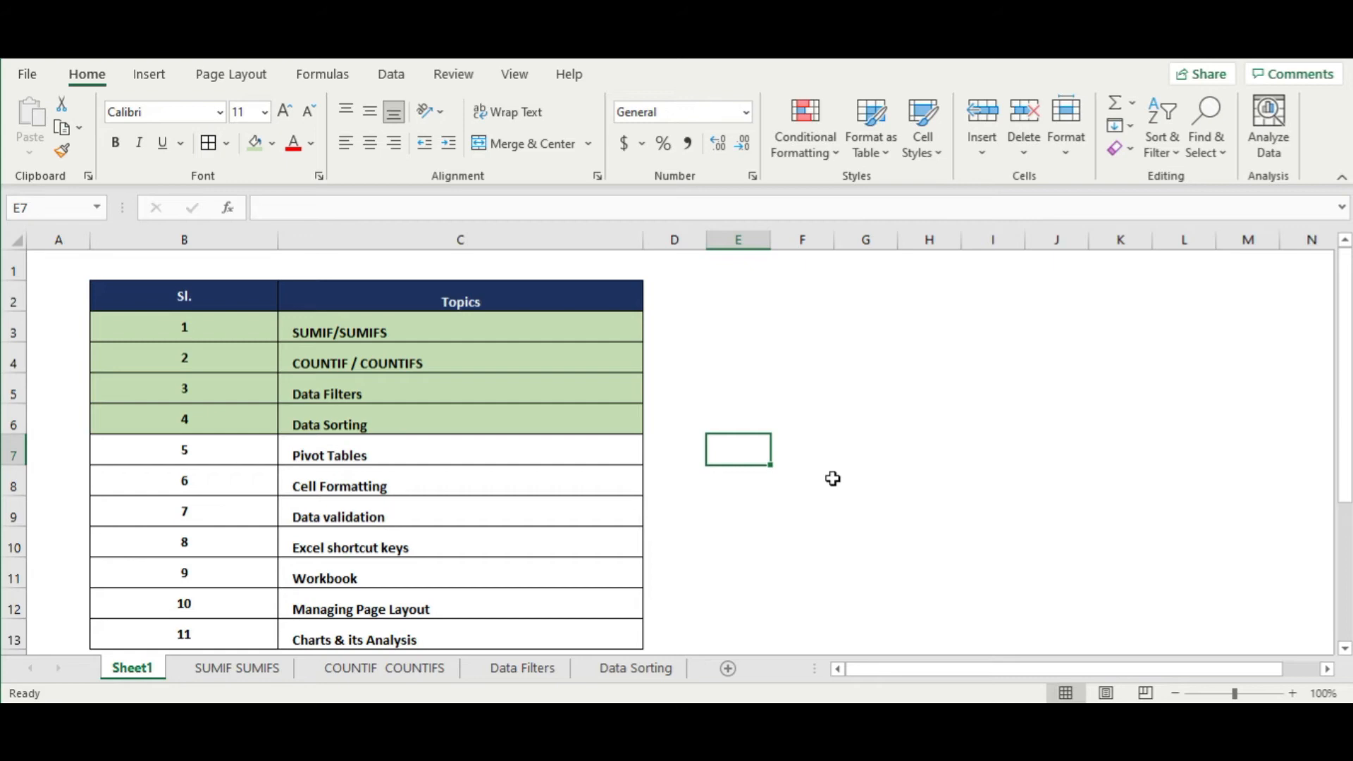
drag(202, 451, 453, 455)
drag(228, 479, 422, 516)
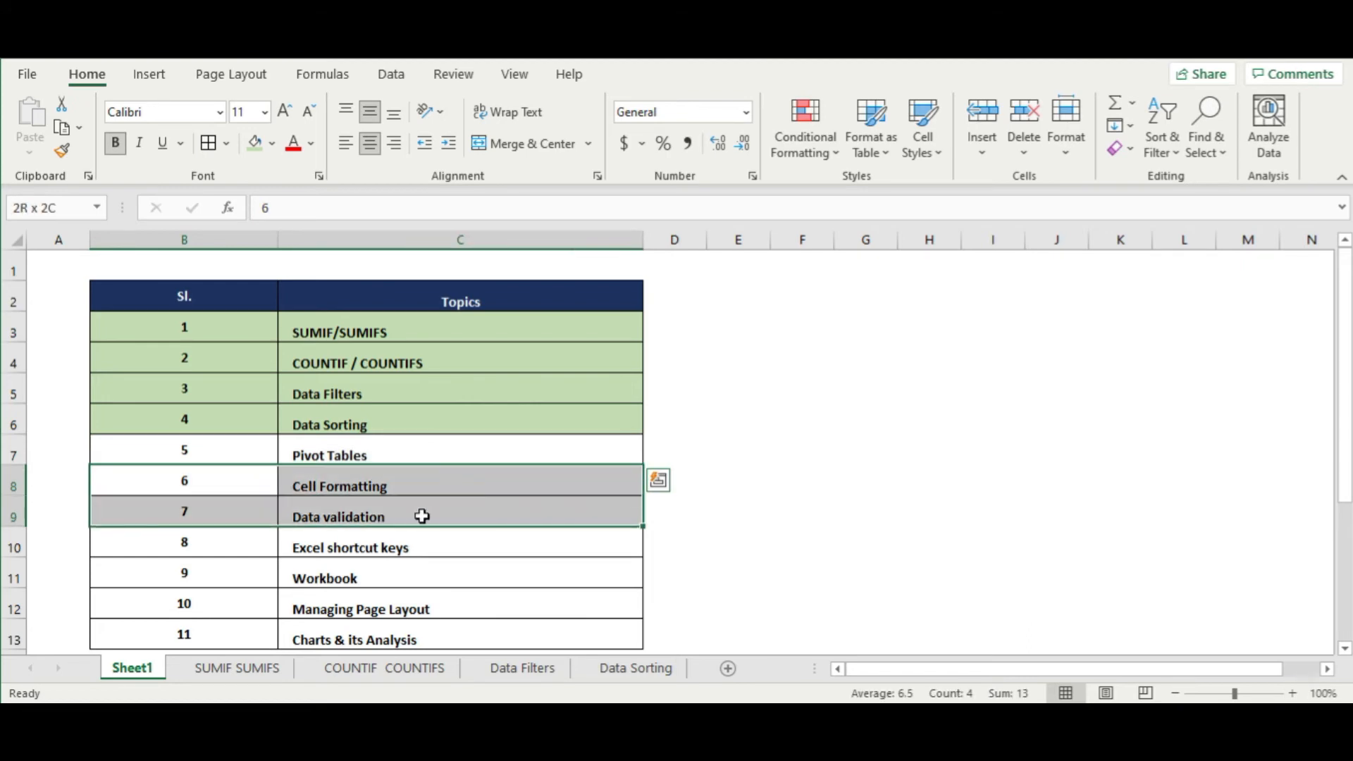
click(512, 439)
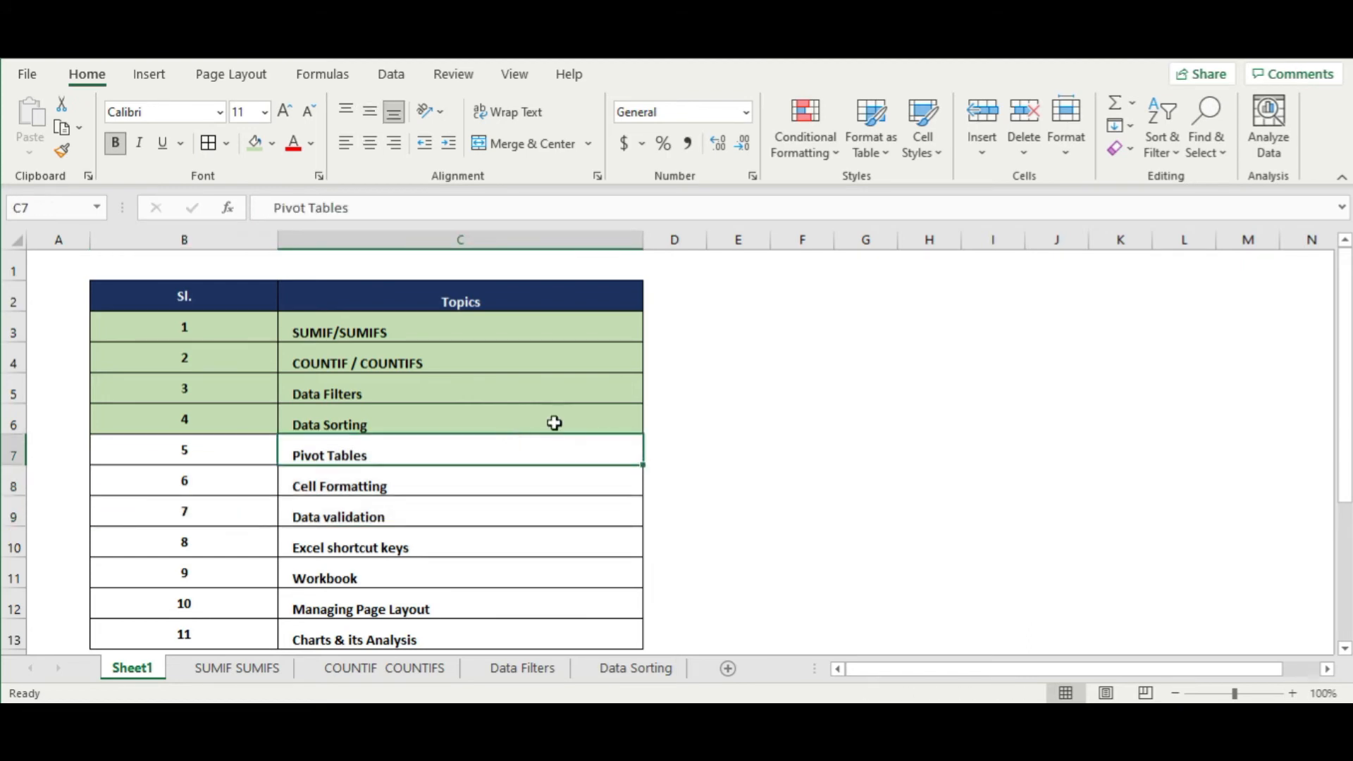
click(813, 379)
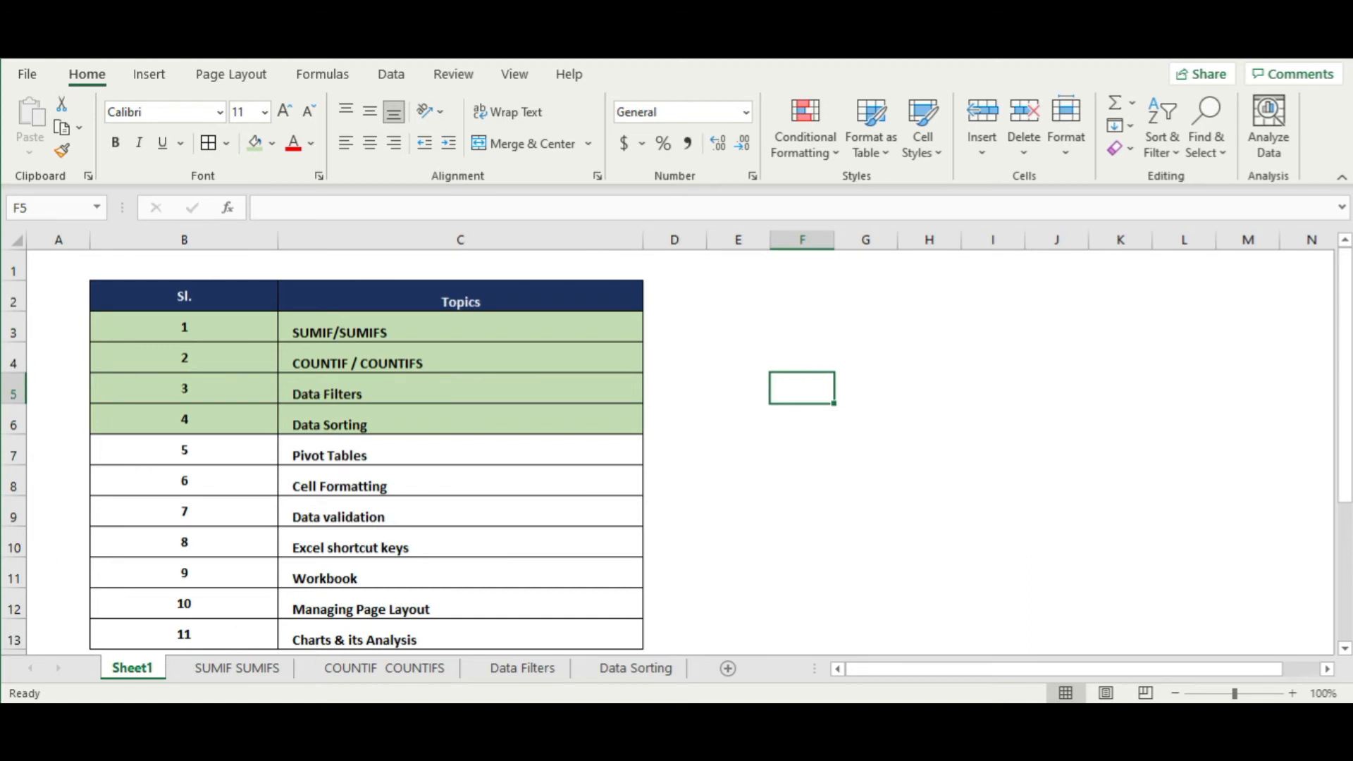
click(404, 546)
scroll(729, 509, down, 2)
scroll(728, 509, up, 2)
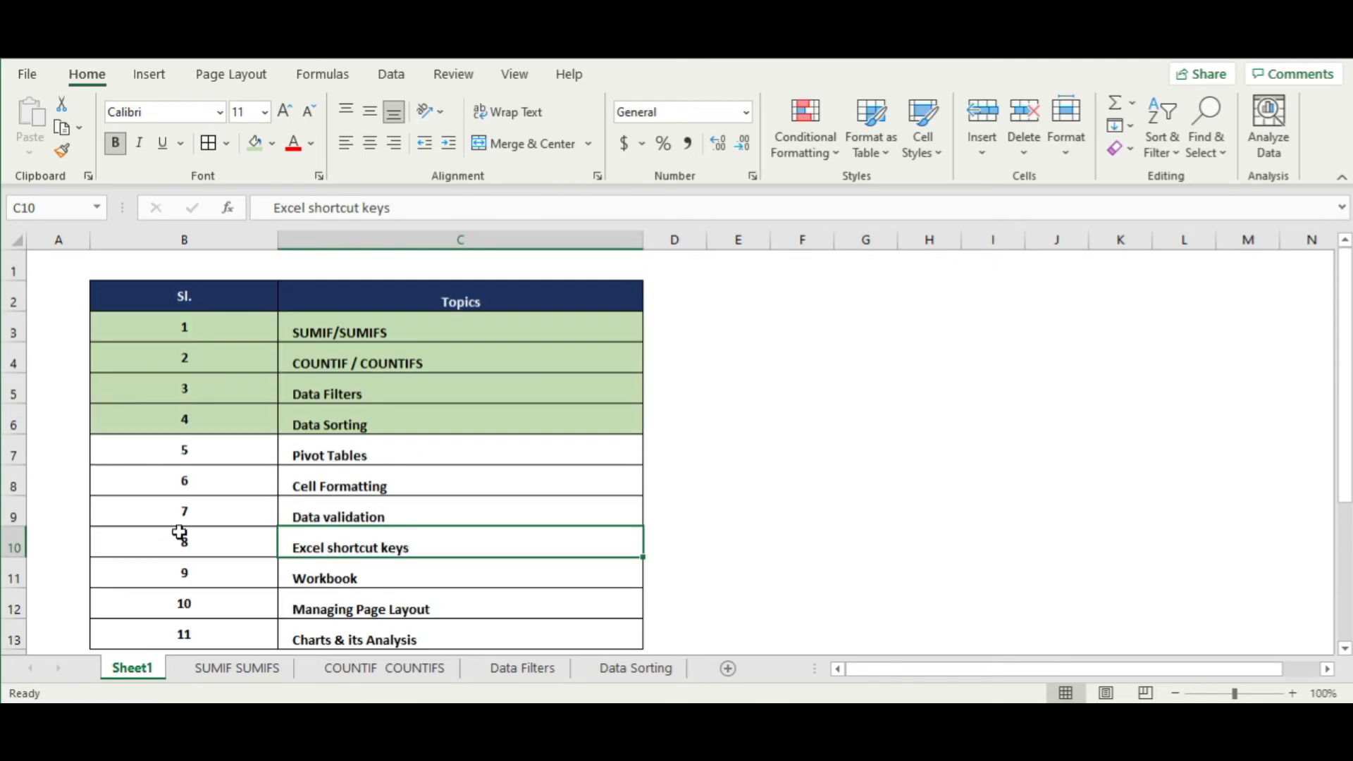